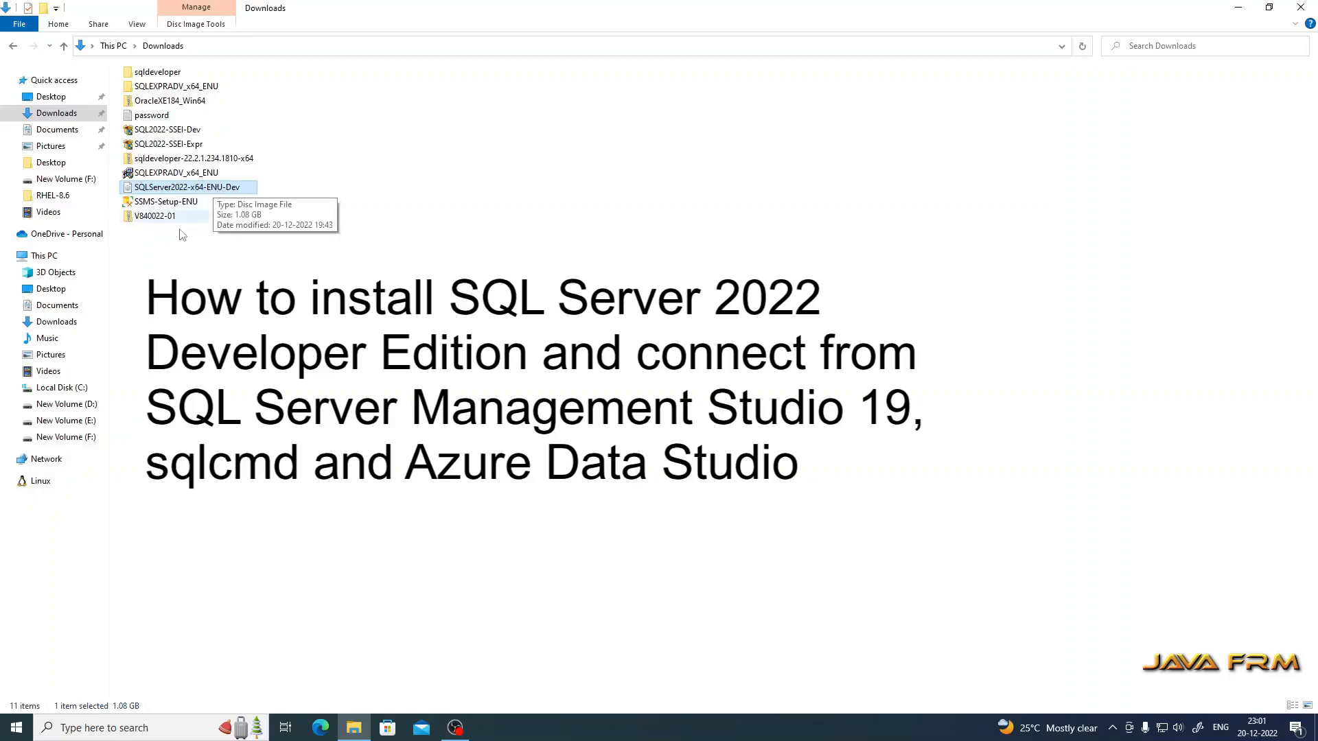
# Step: Open This PC's Properties to show the About page (Windows 10 Pro 22H2, 32 GB RAM)
pyautogui.rightClick(46, 259)
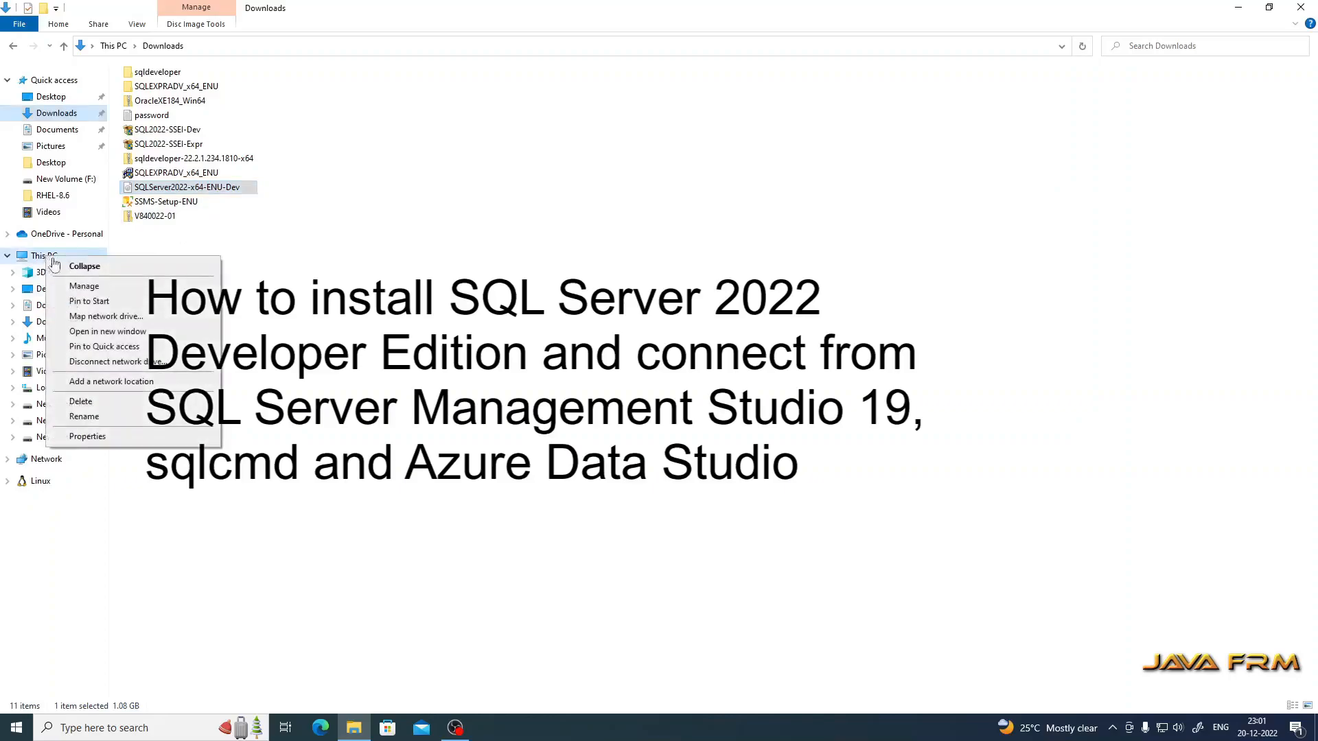
pyautogui.click(130, 438)
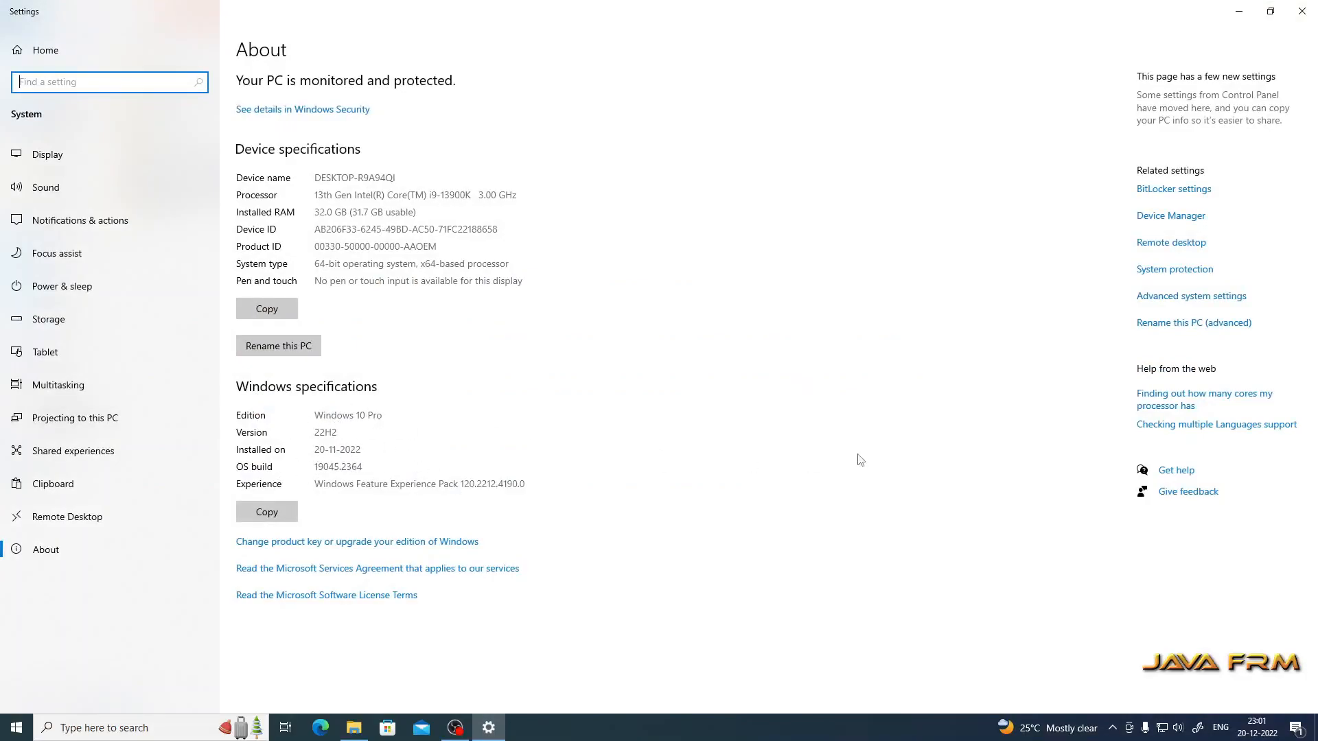
# Step: Close the Settings About page after reviewing the i9-13900K, 64-bit OS specifications
pyautogui.click(1307, 12)
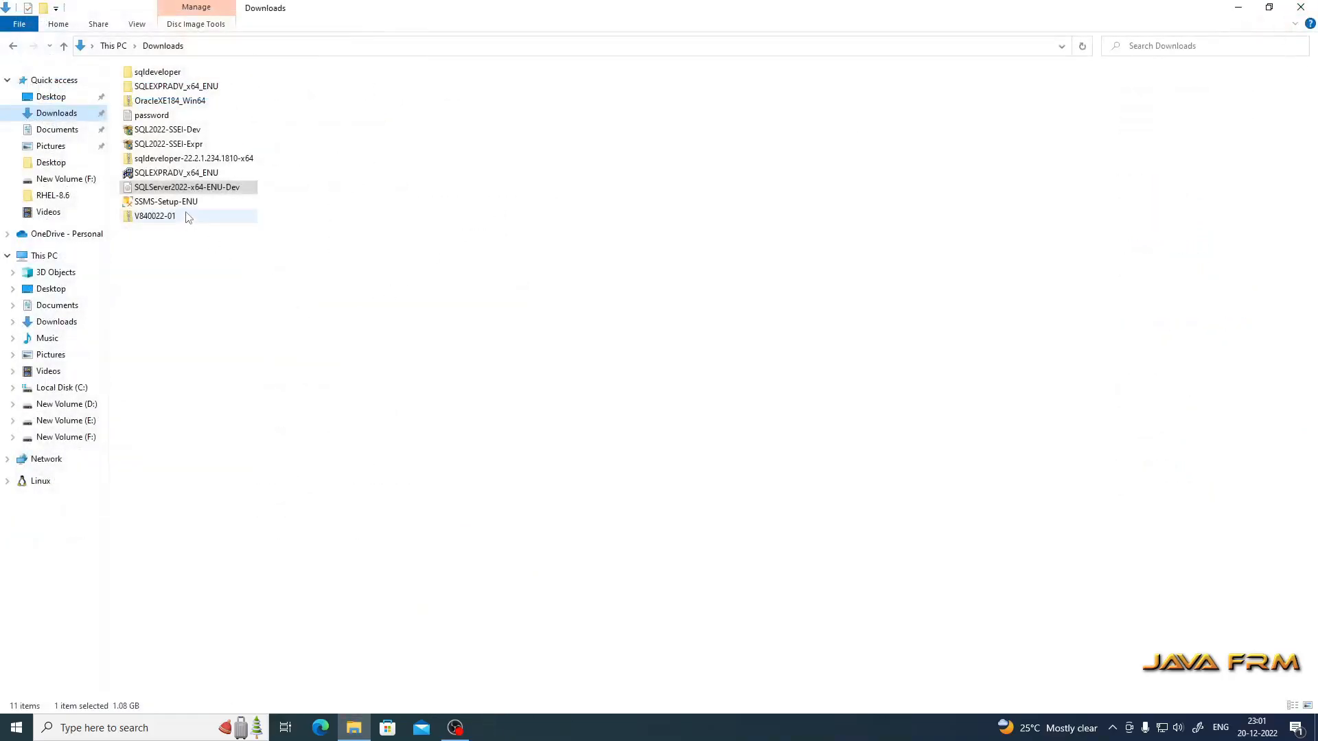
# Step: Mount the SQLServer2022-x64-ENU-Dev image and run setup from DVD Drive (G:) as administrator
pyautogui.rightClick(195, 190)
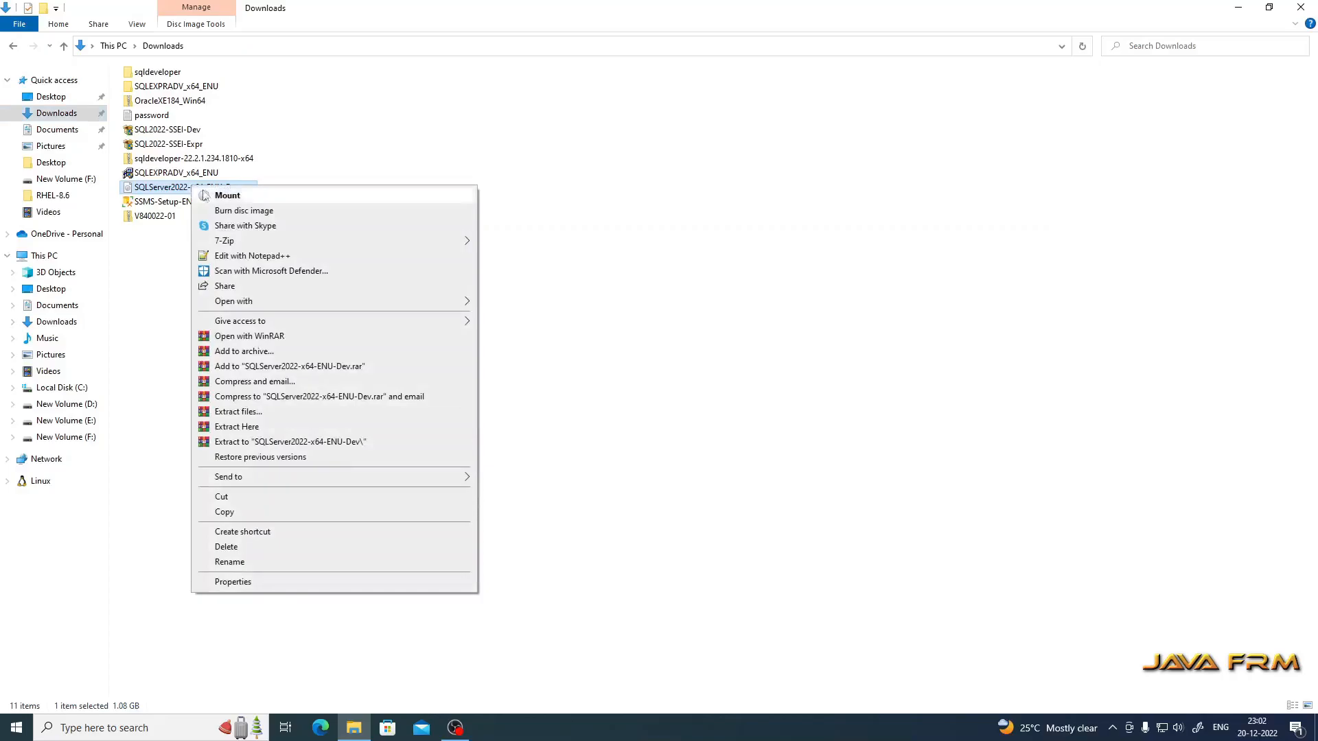
pyautogui.click(227, 195)
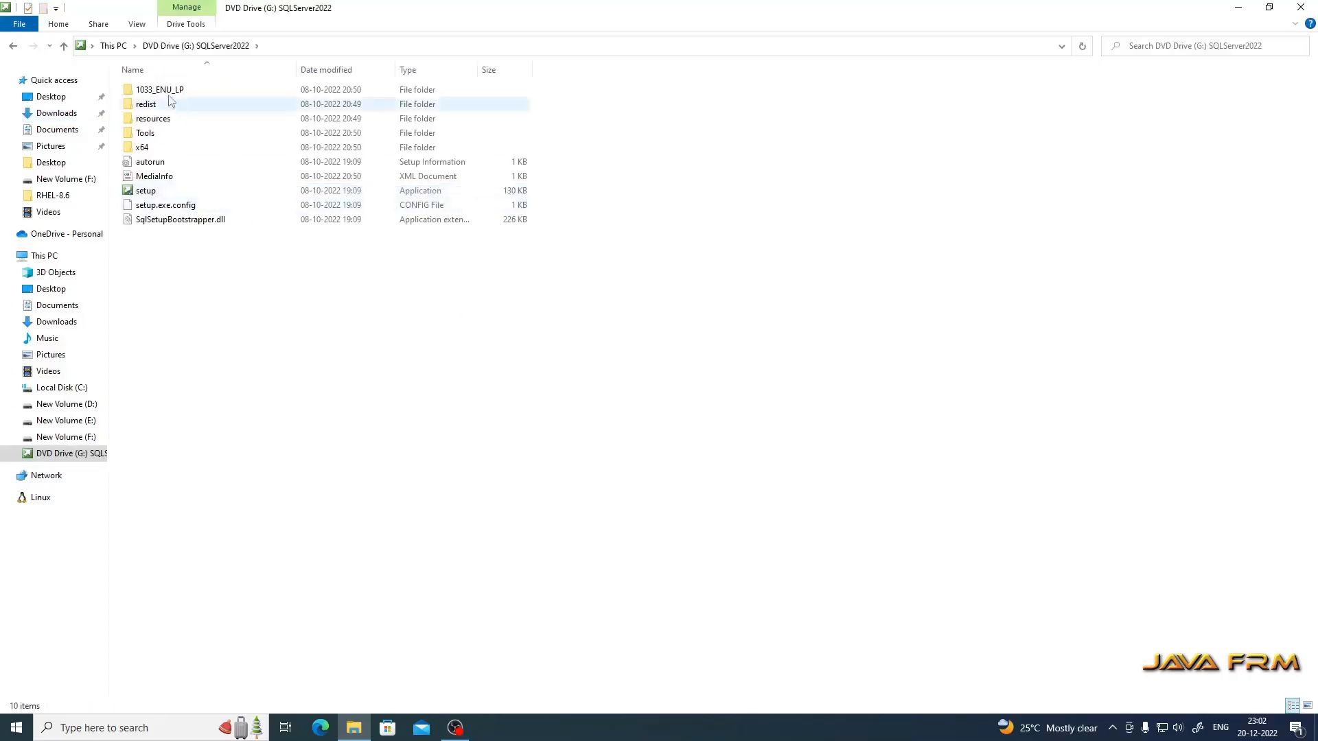
pyautogui.click(114, 45)
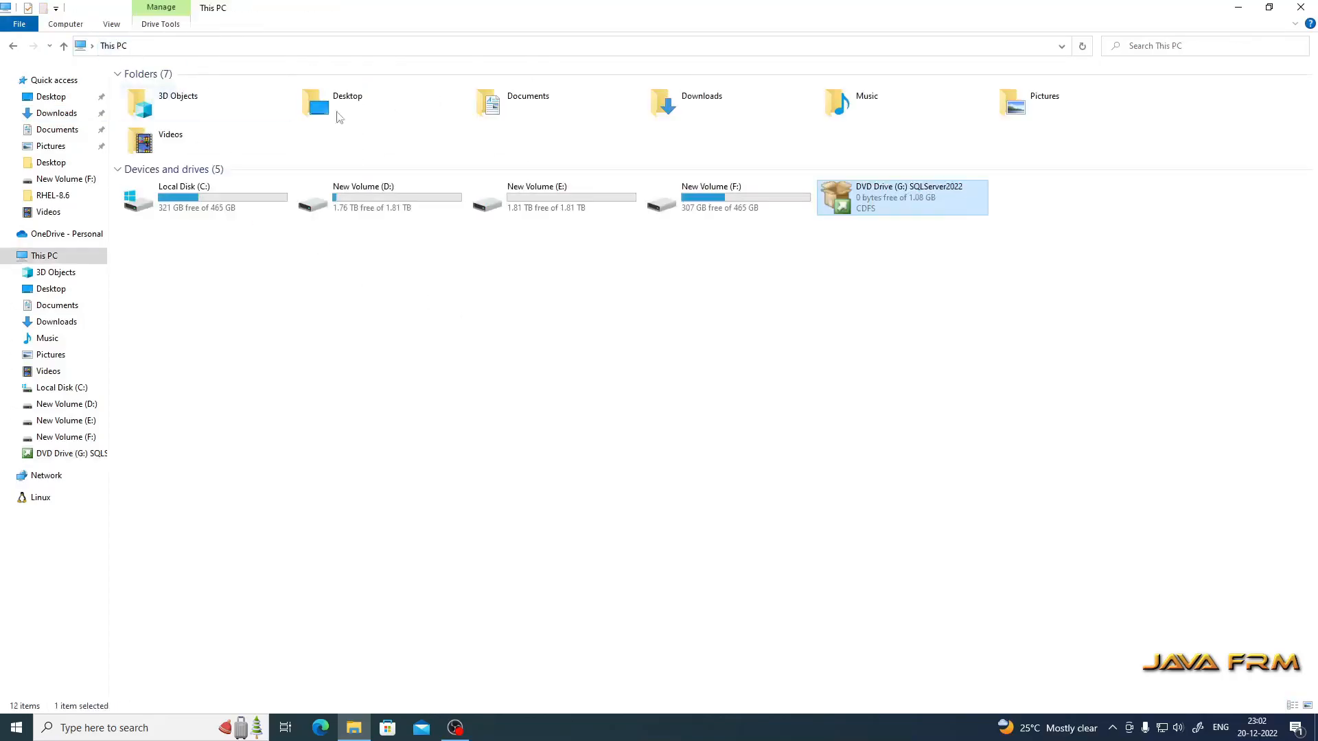
pyautogui.doubleClick(937, 198)
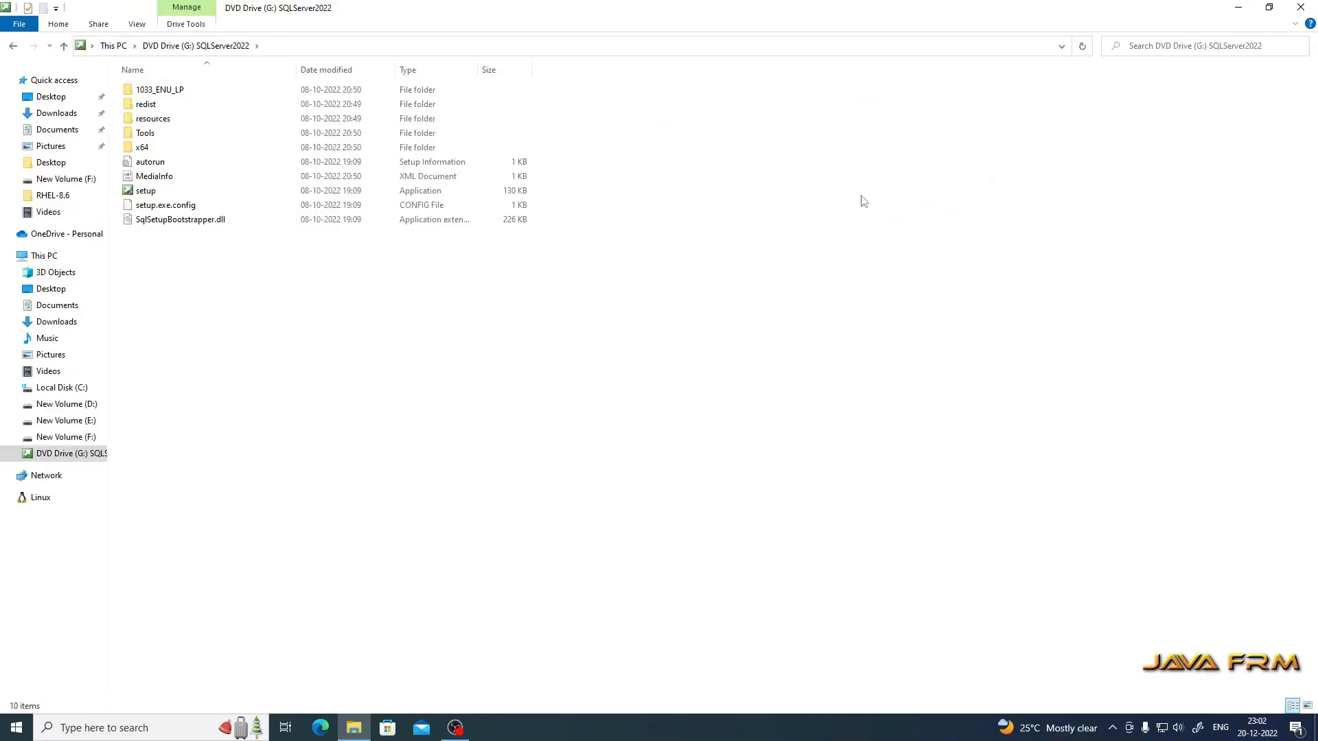
pyautogui.rightClick(139, 196)
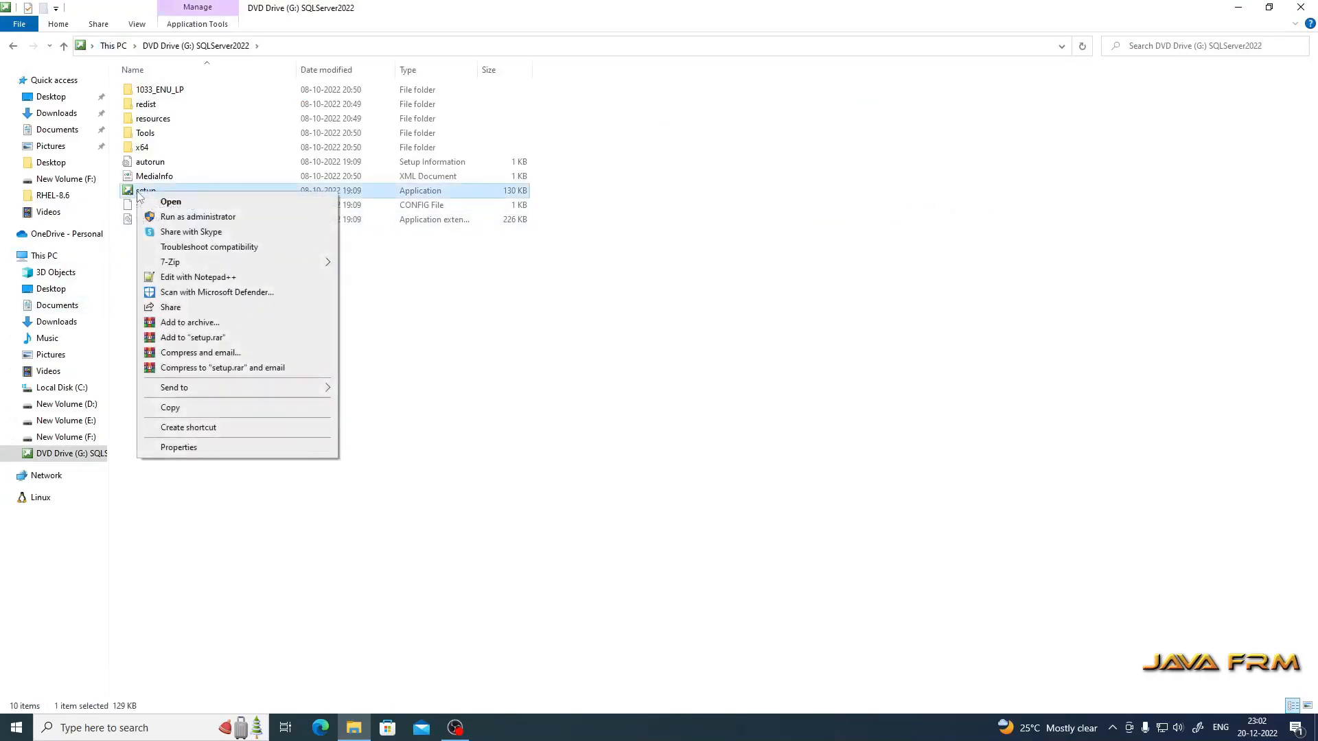
pyautogui.click(206, 218)
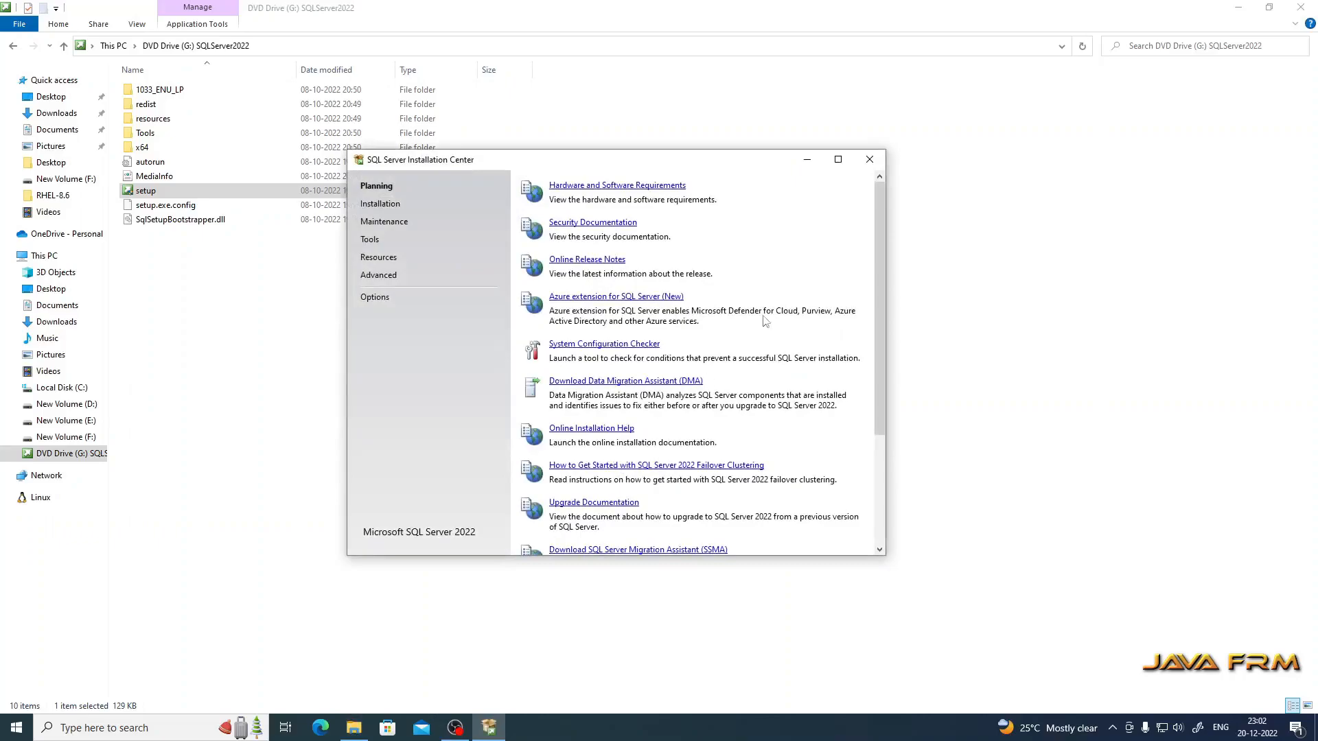
# Step: Maximize the Installation Center and start a new SQL Server standalone installation from the Installation page
pyautogui.click(839, 160)
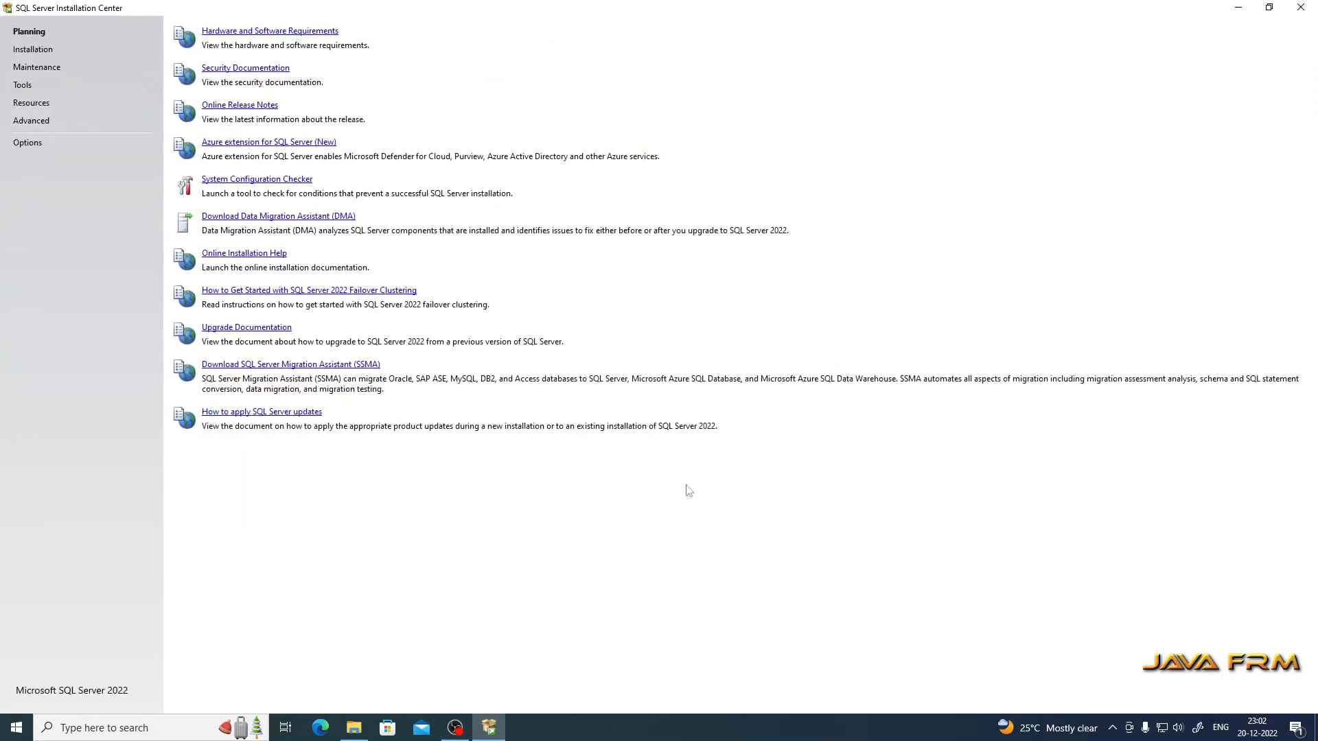
pyautogui.click(33, 53)
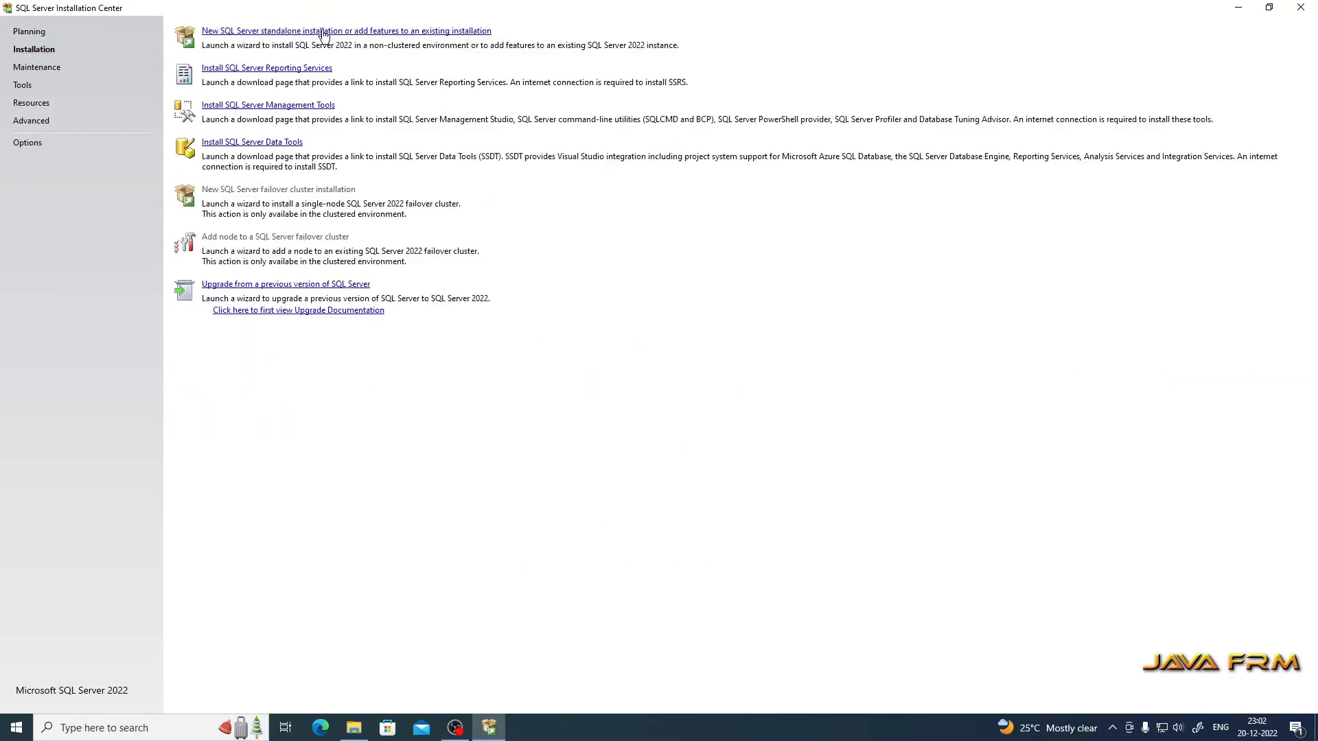
pyautogui.click(381, 33)
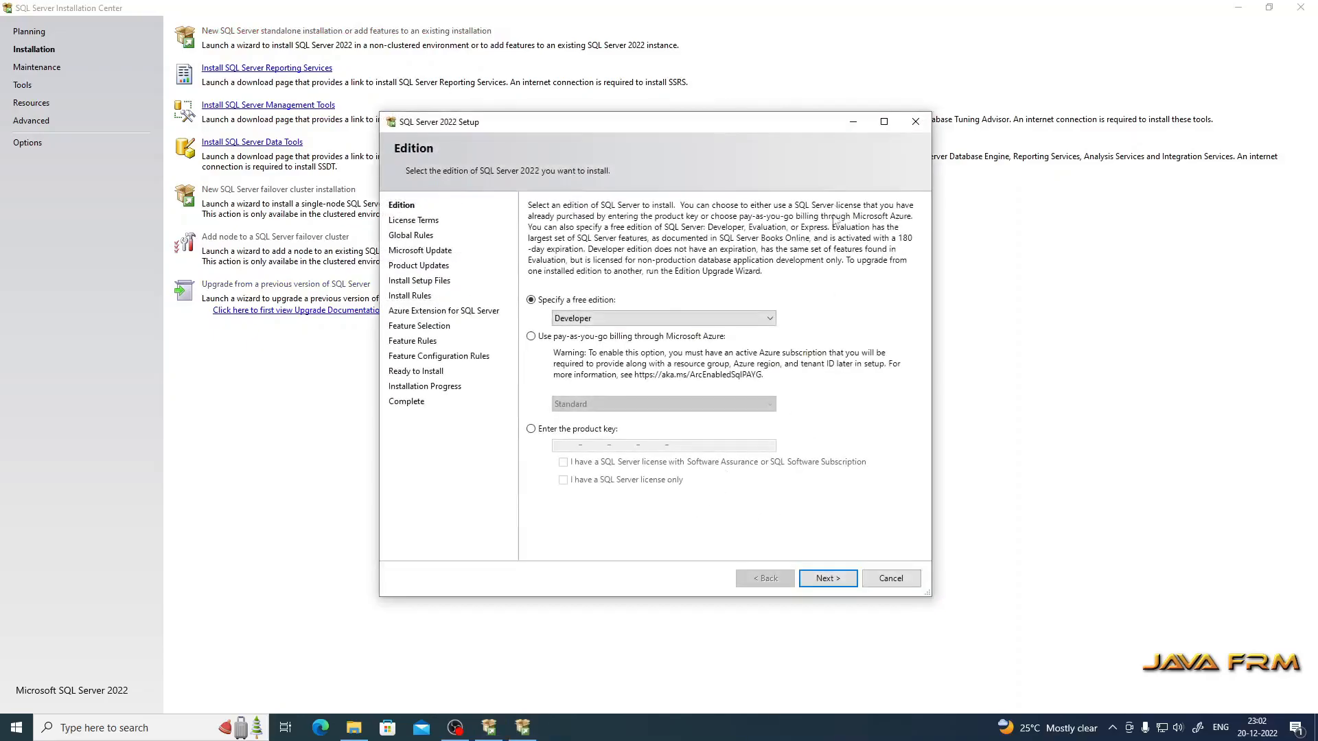
# Step: Keep the Developer free edition and accept the license terms in the maximized setup wizard
pyautogui.click(885, 122)
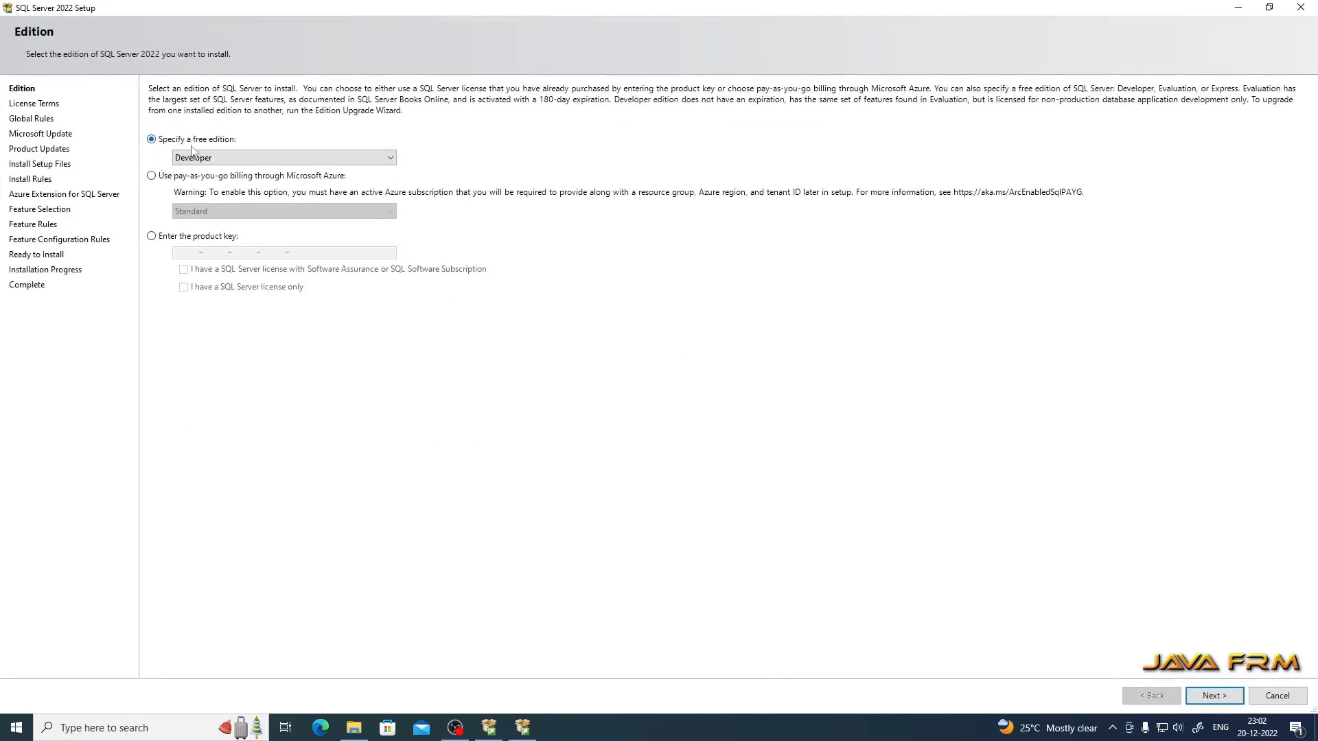
pyautogui.click(392, 159)
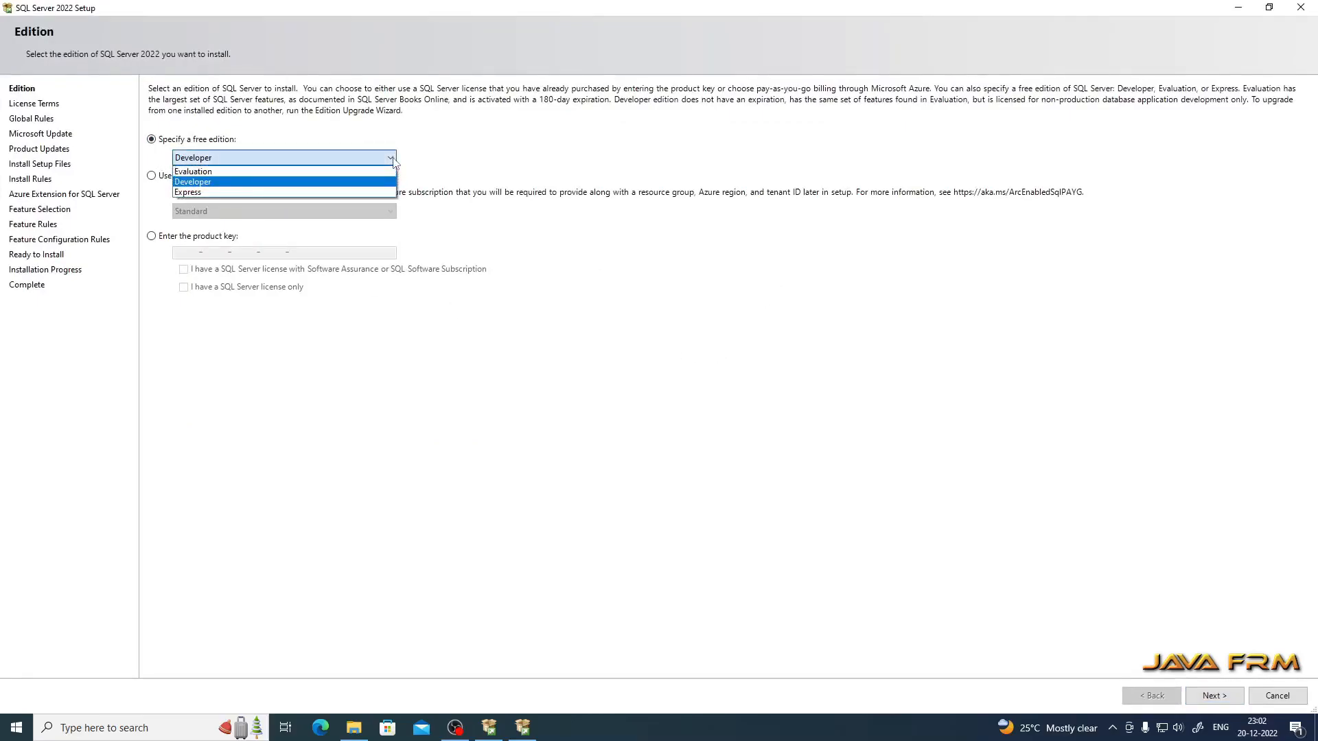
pyautogui.click(214, 182)
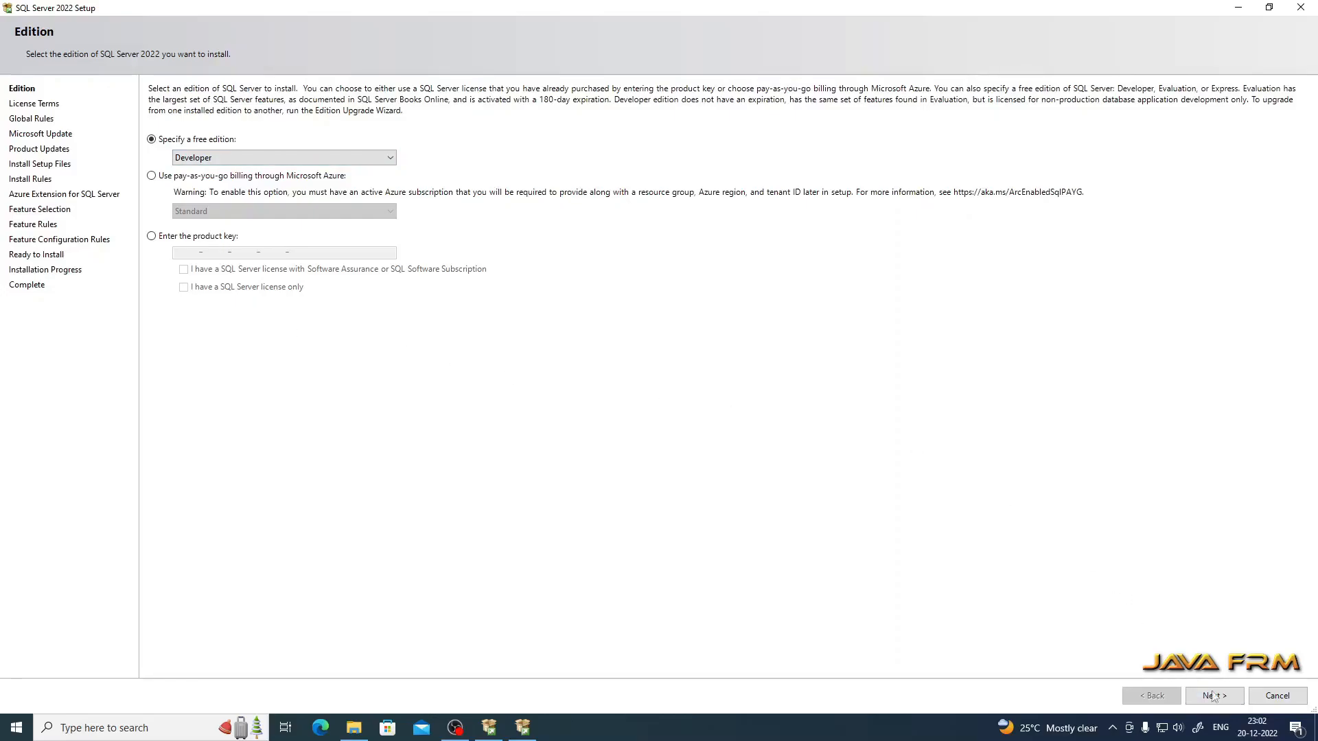
pyautogui.click(1213, 696)
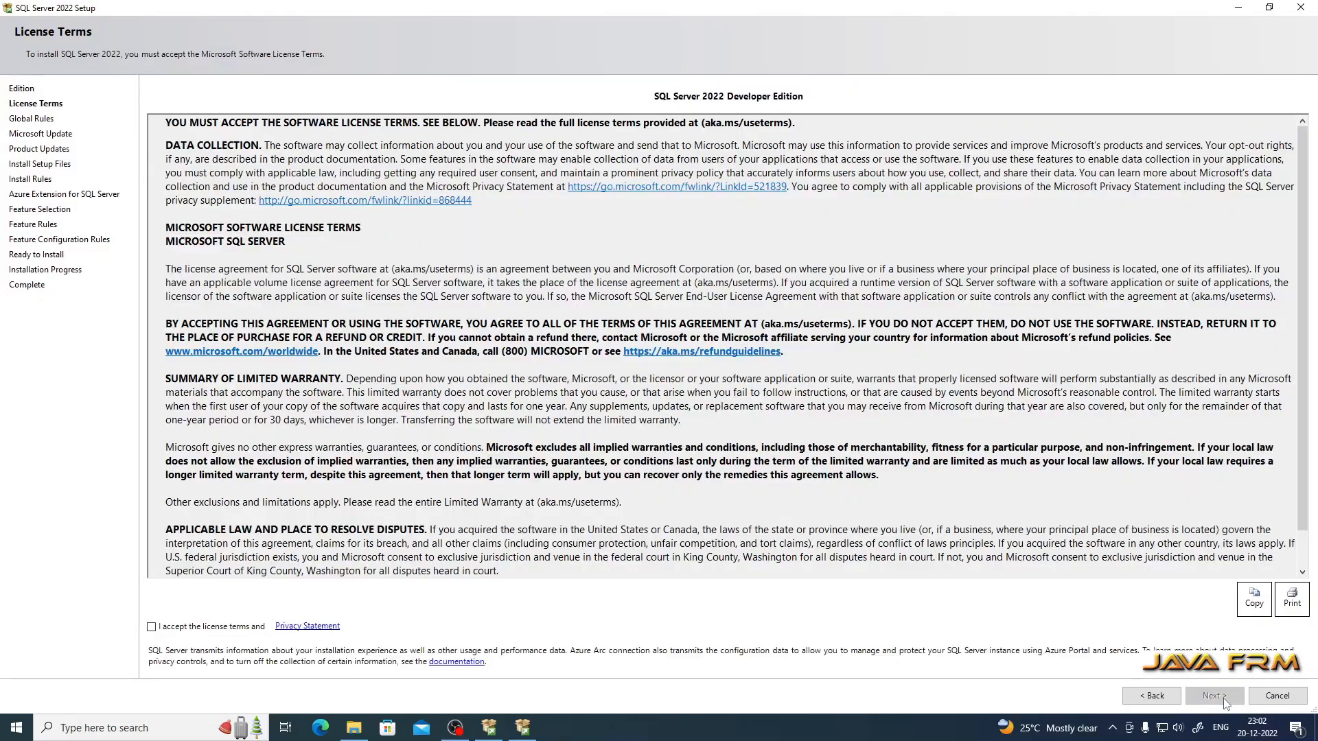
pyautogui.click(151, 628)
pyautogui.moveTo(1299, 322); pyautogui.dragTo(1315, 453)
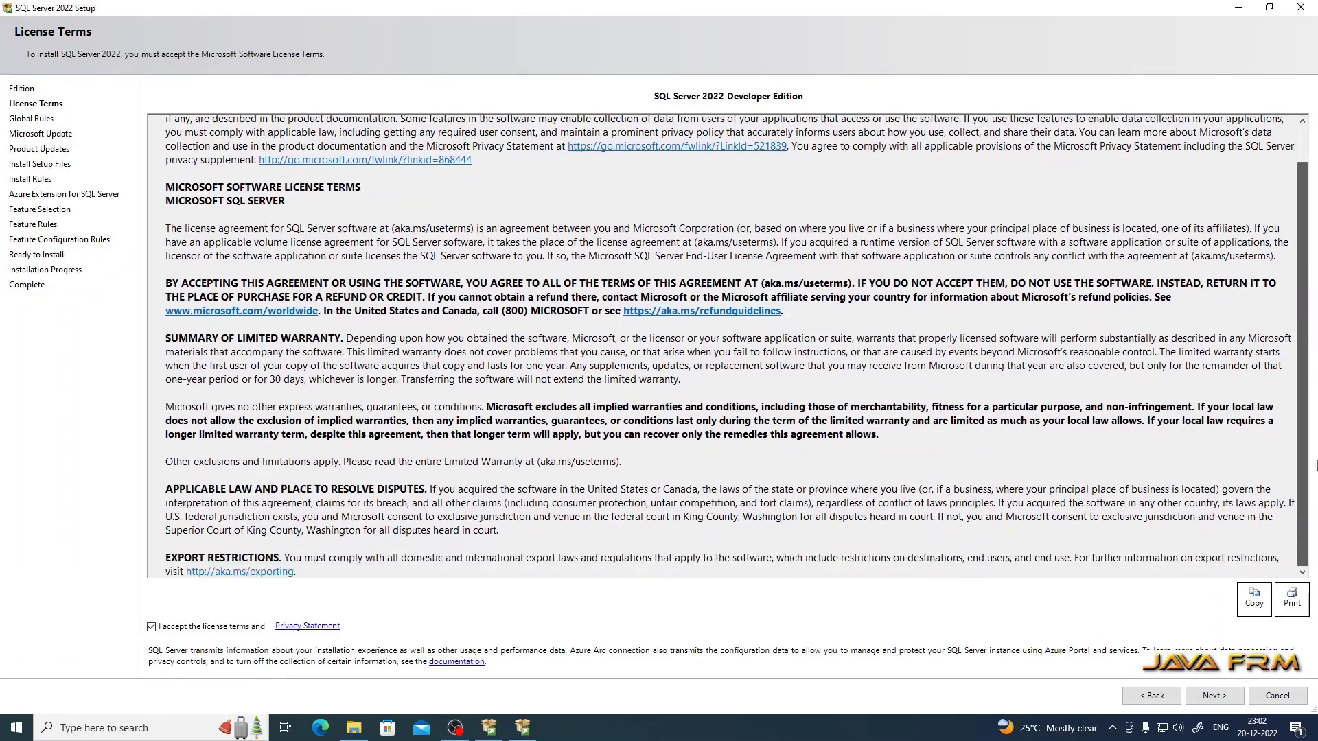
pyautogui.click(1223, 698)
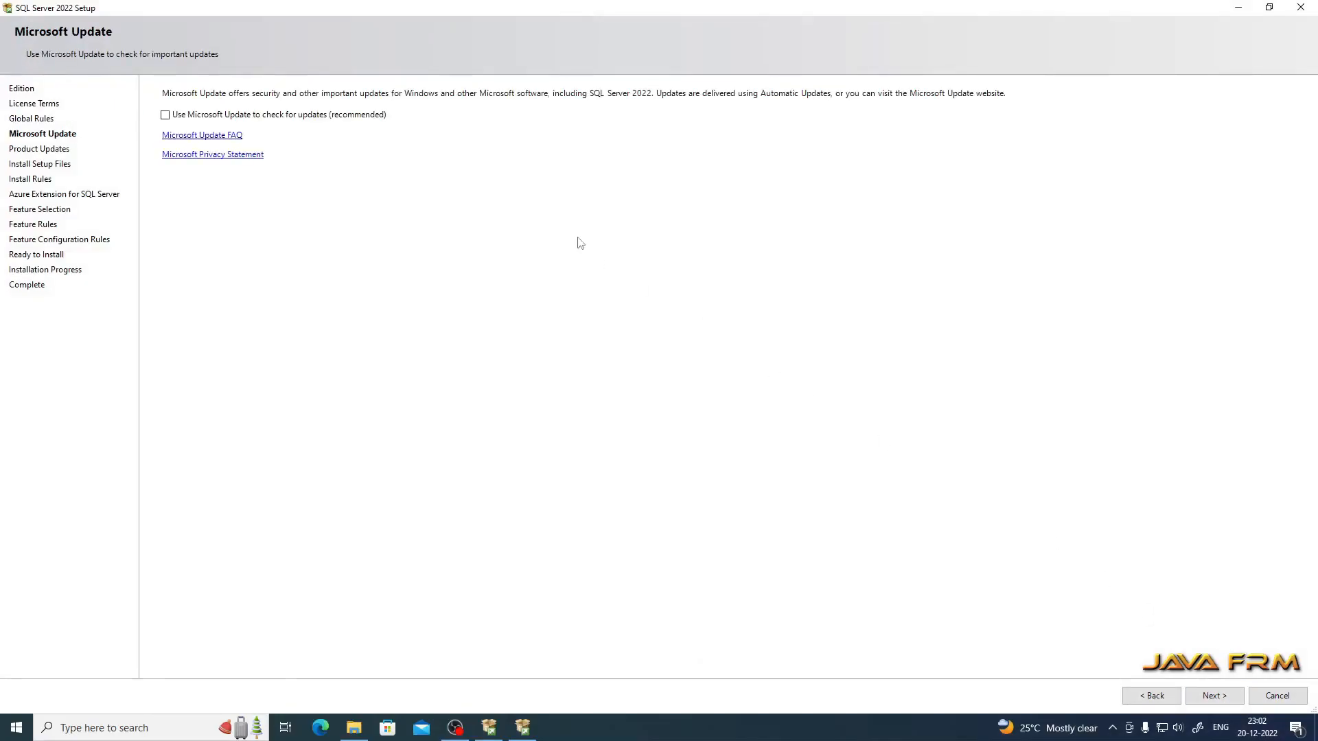
# Step: Pass Microsoft Update and Install Rules, and untick Azure Extension for SQL Server
pyautogui.click(1214, 698)
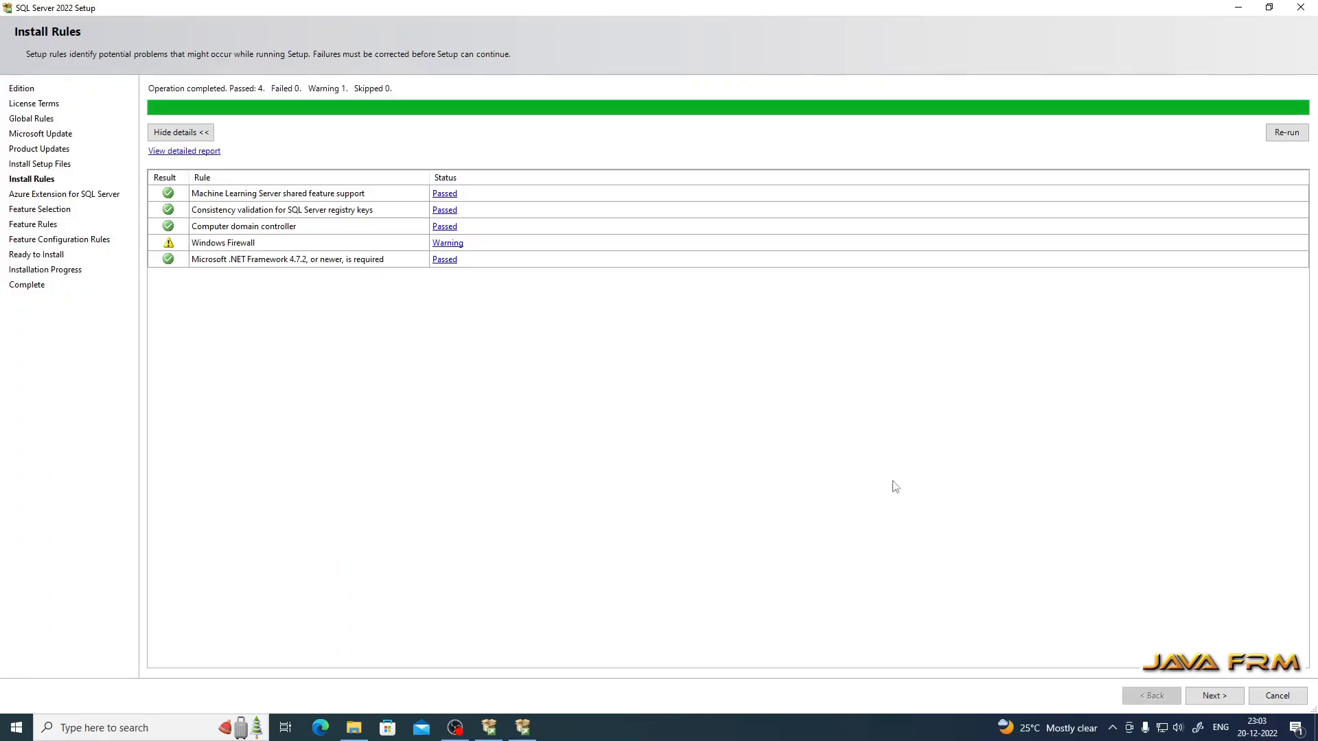
pyautogui.click(1215, 696)
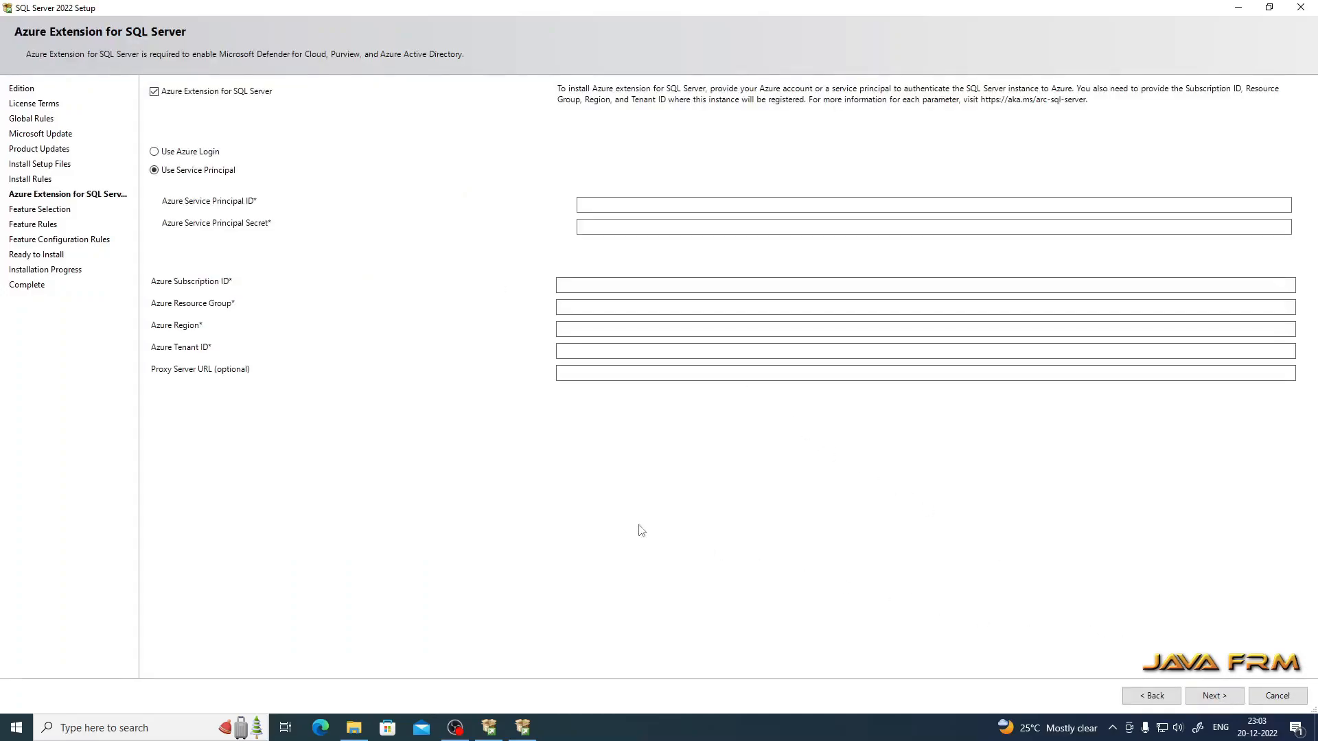
pyautogui.click(155, 95)
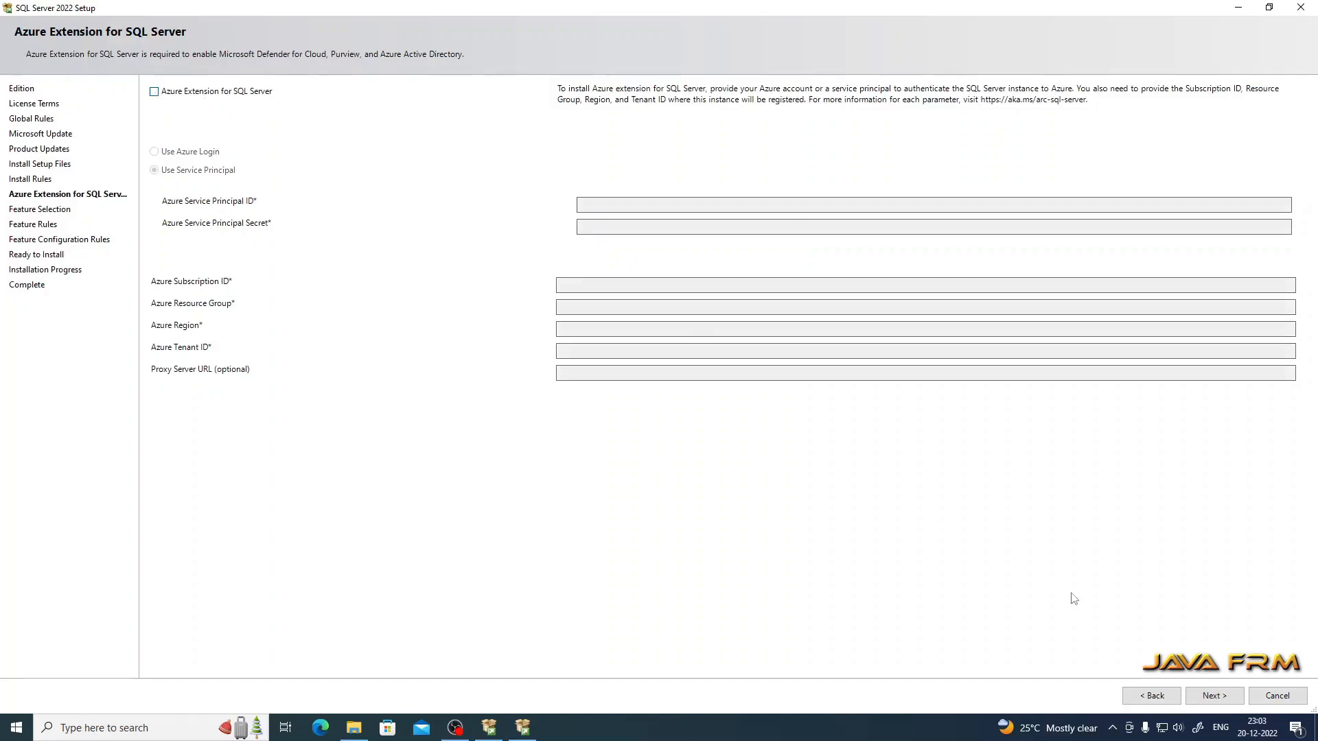
pyautogui.click(1214, 696)
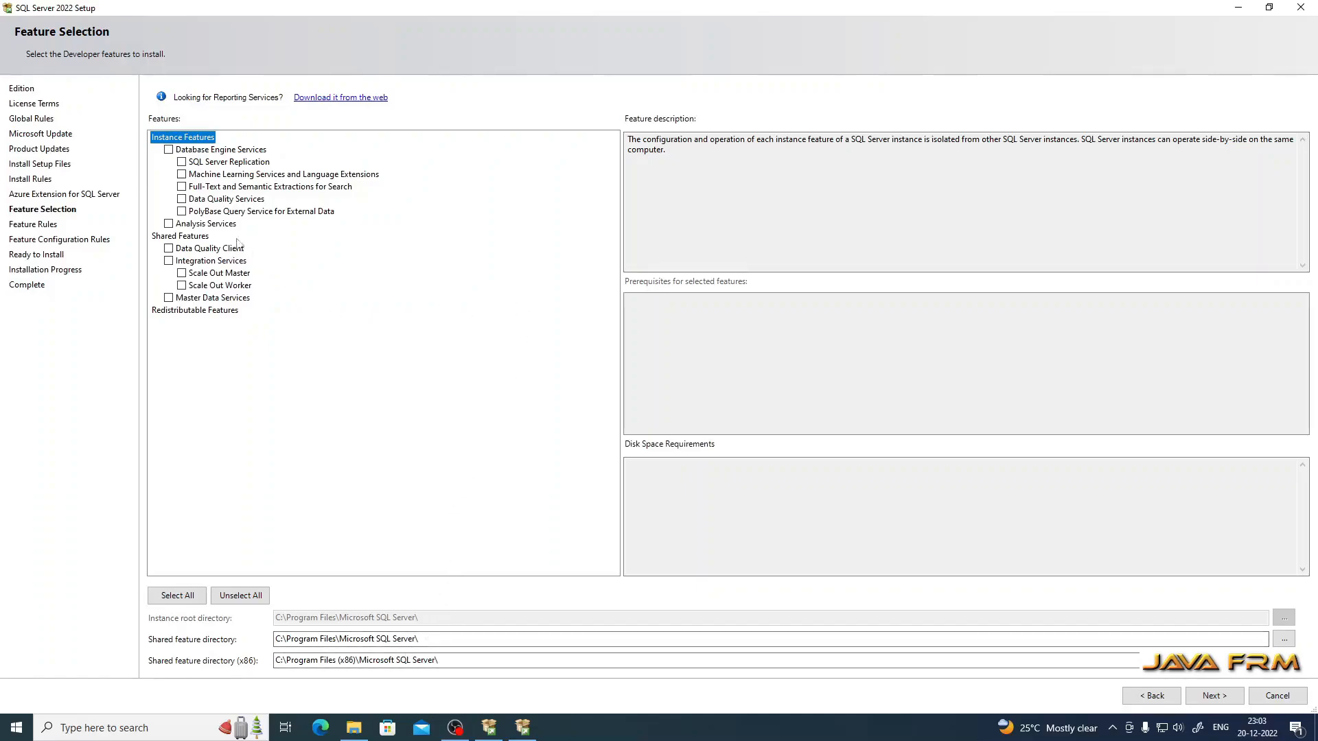
# Step: Select all features and continue to Instance Configuration
pyautogui.click(177, 595)
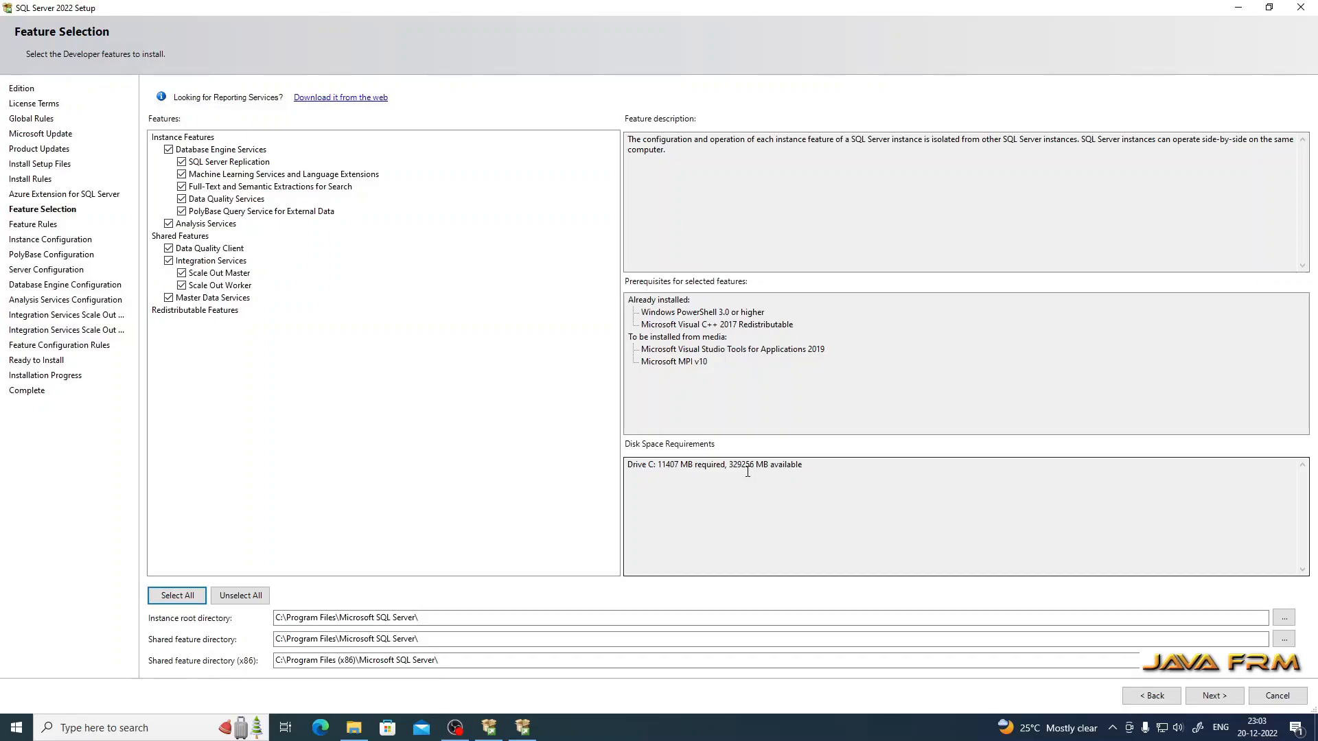
pyautogui.click(1215, 695)
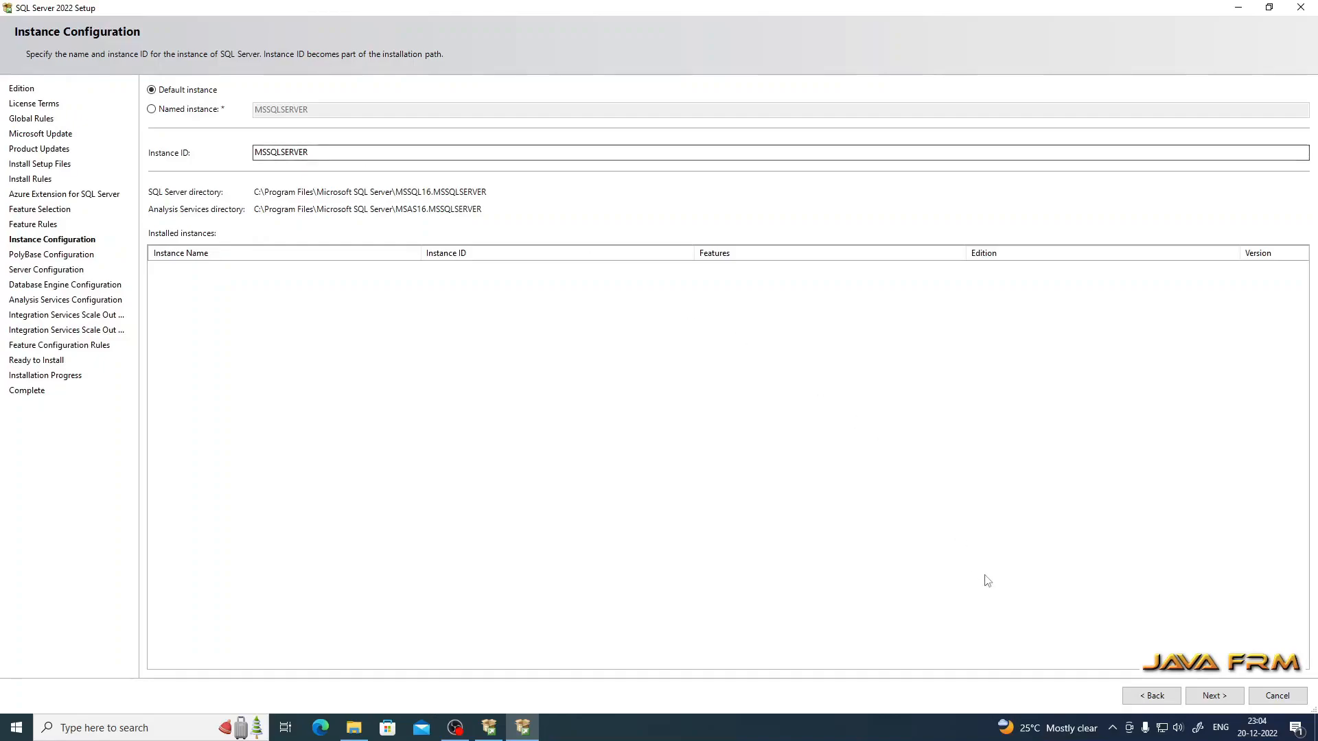
pyautogui.click(1214, 696)
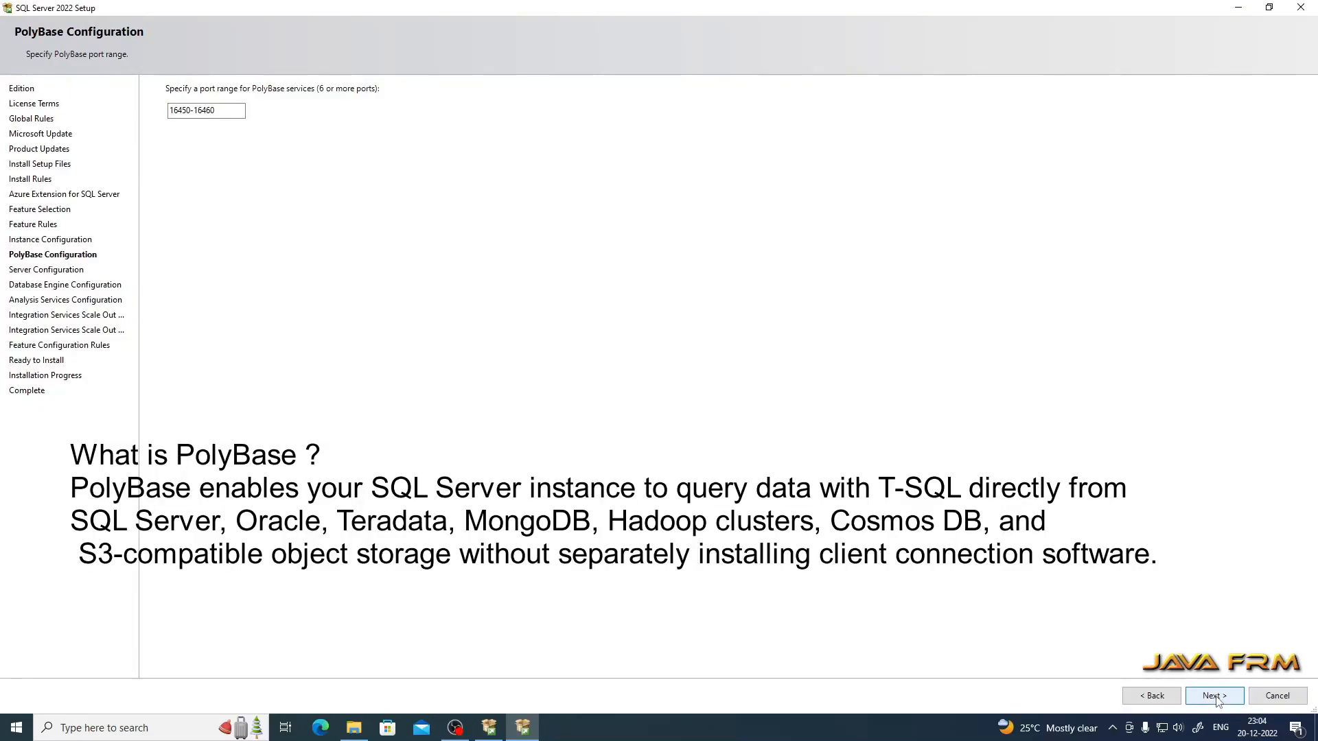
pyautogui.click(1214, 696)
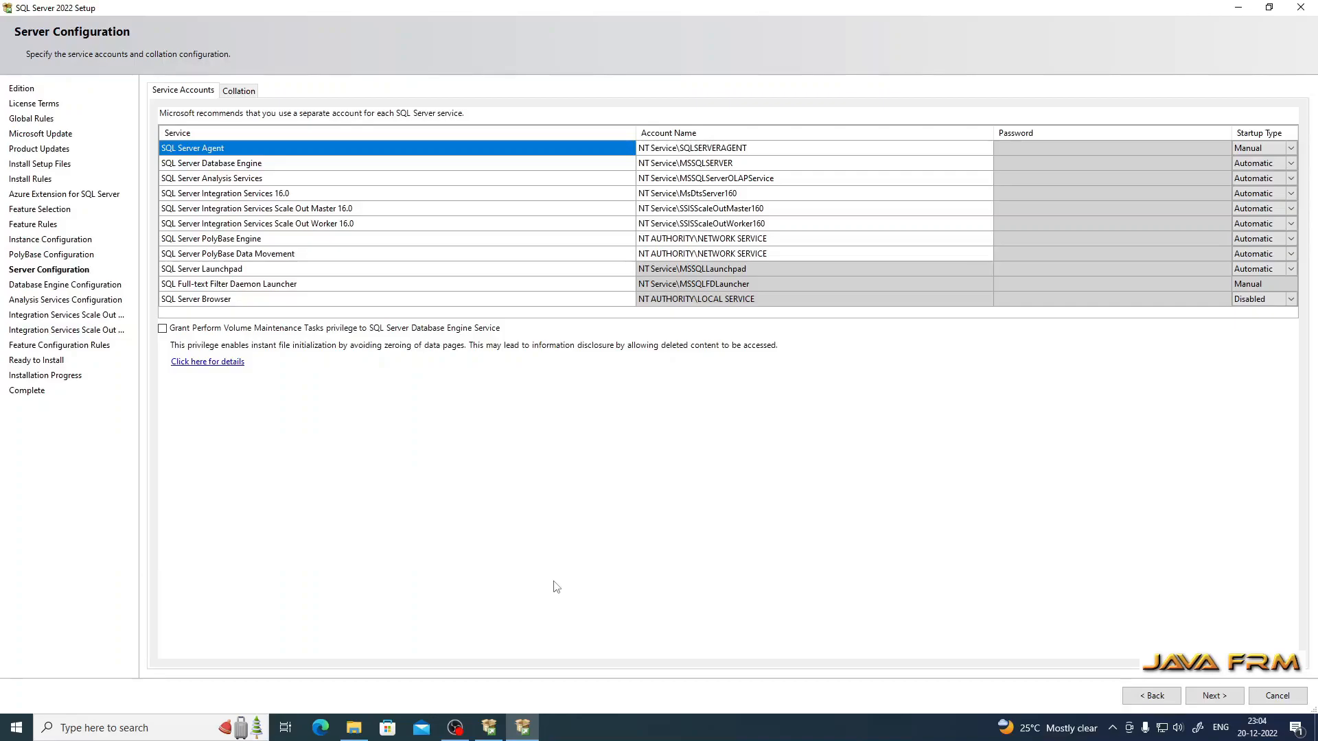
pyautogui.click(244, 93)
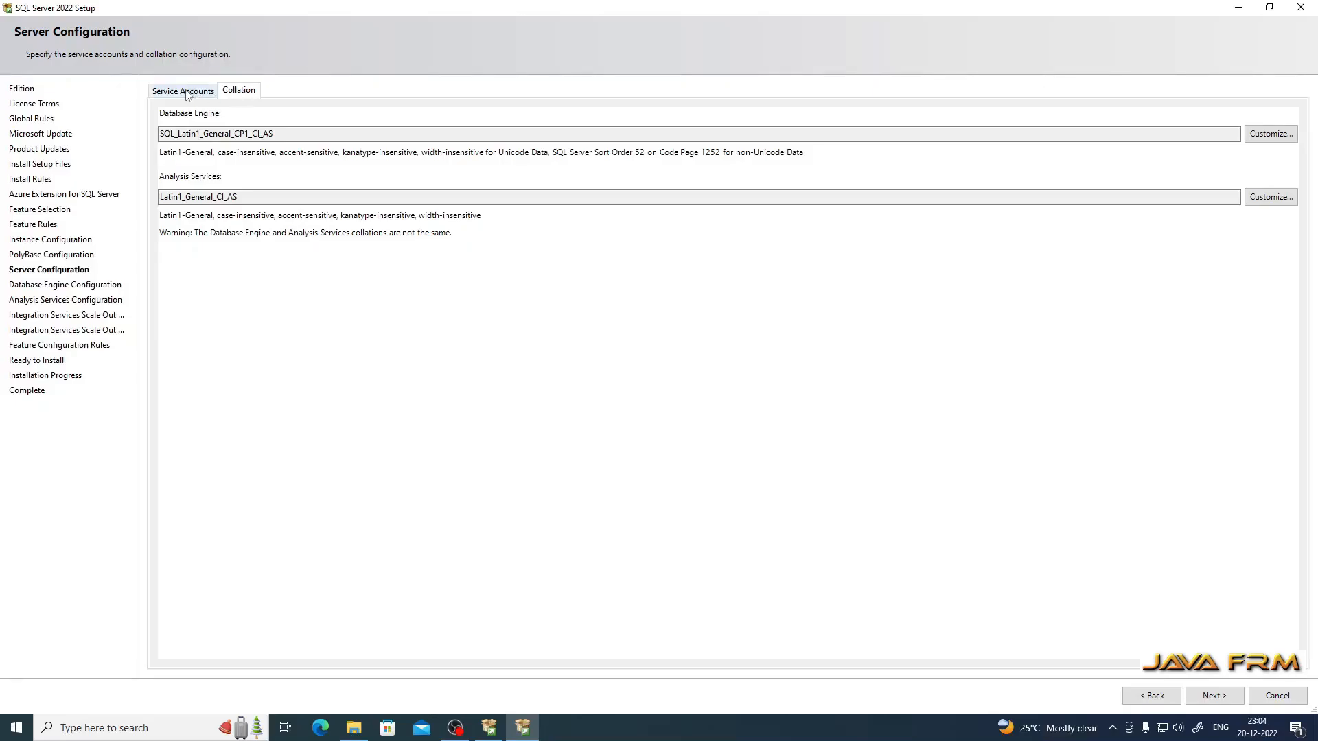
pyautogui.click(184, 92)
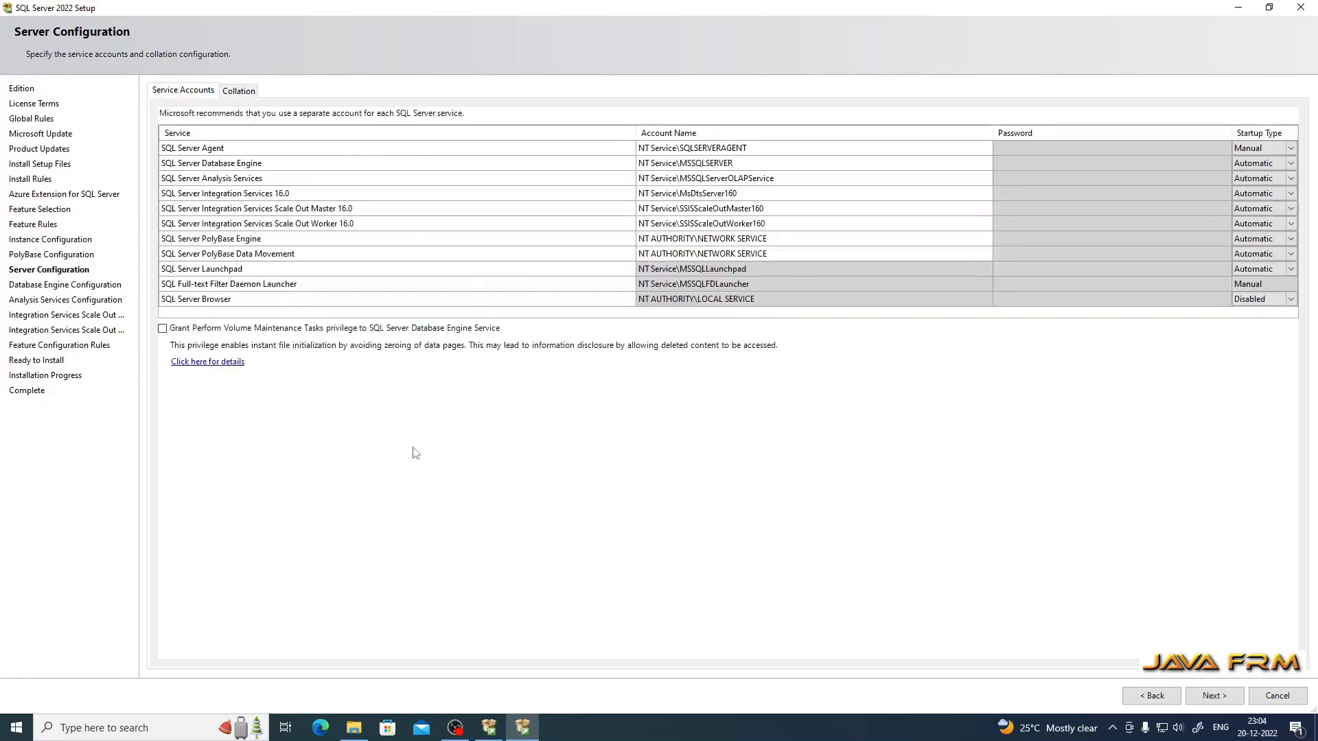
pyautogui.click(1214, 696)
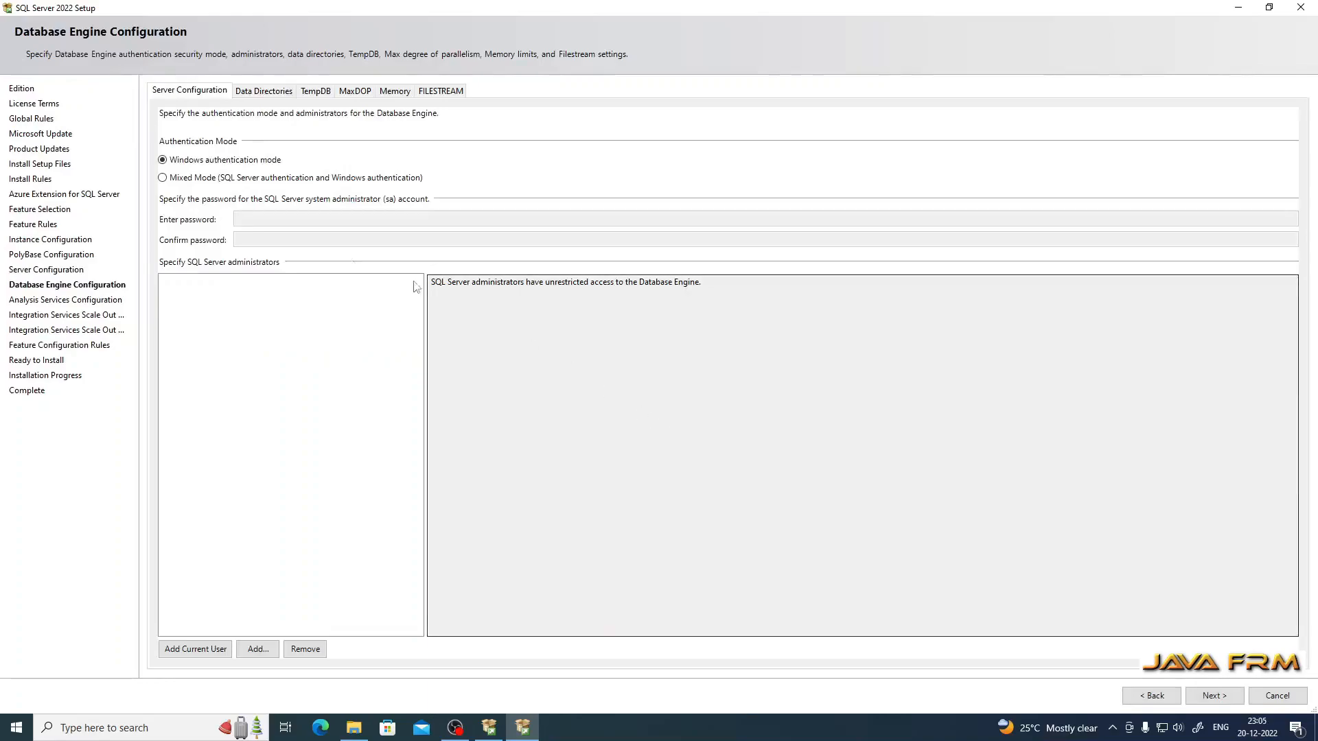
# Step: Switch to Mixed Mode authentication, then enter and confirm the sa account password
pyautogui.click(162, 177)
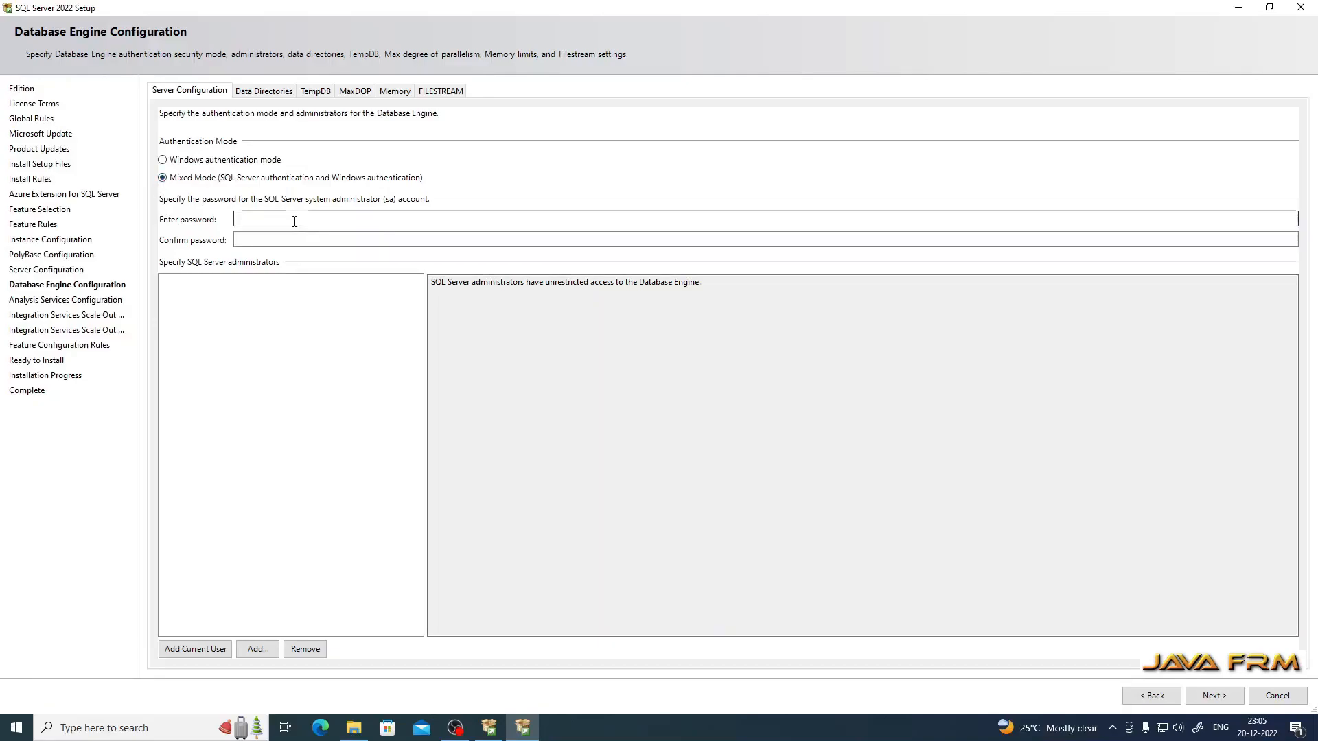
pyautogui.click(284, 221)
pyautogui.write('12')
pyautogui.press('Tab')
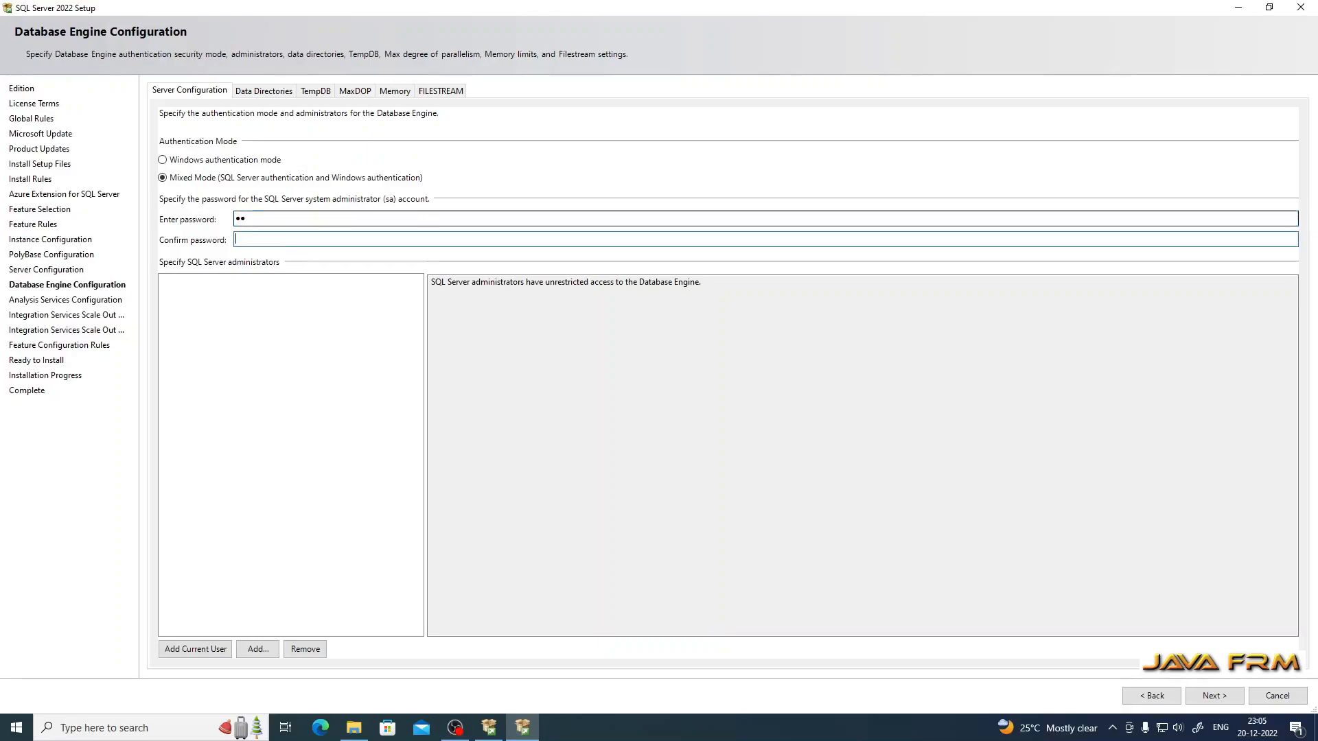
pyautogui.click(265, 221)
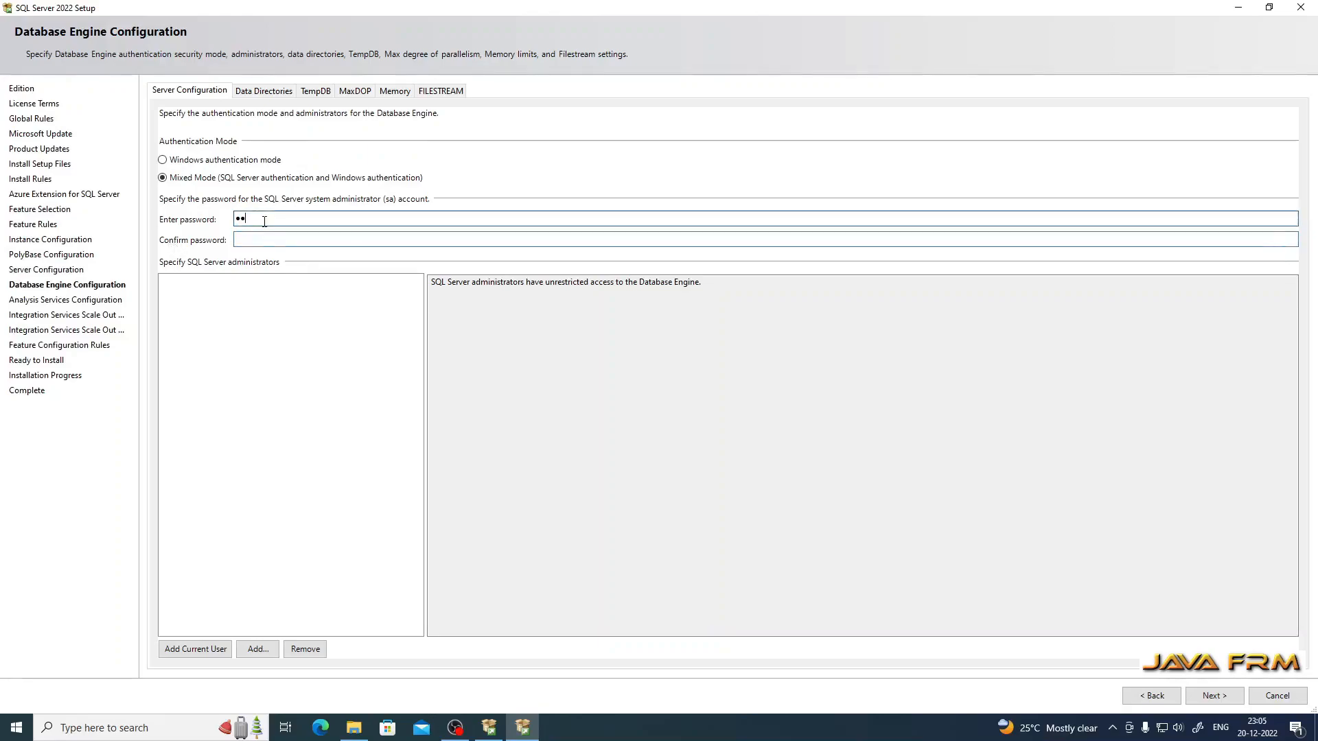
pyautogui.press('BackSpace')
pyautogui.press('BackSpace')
pyautogui.write('•••••••••••••')
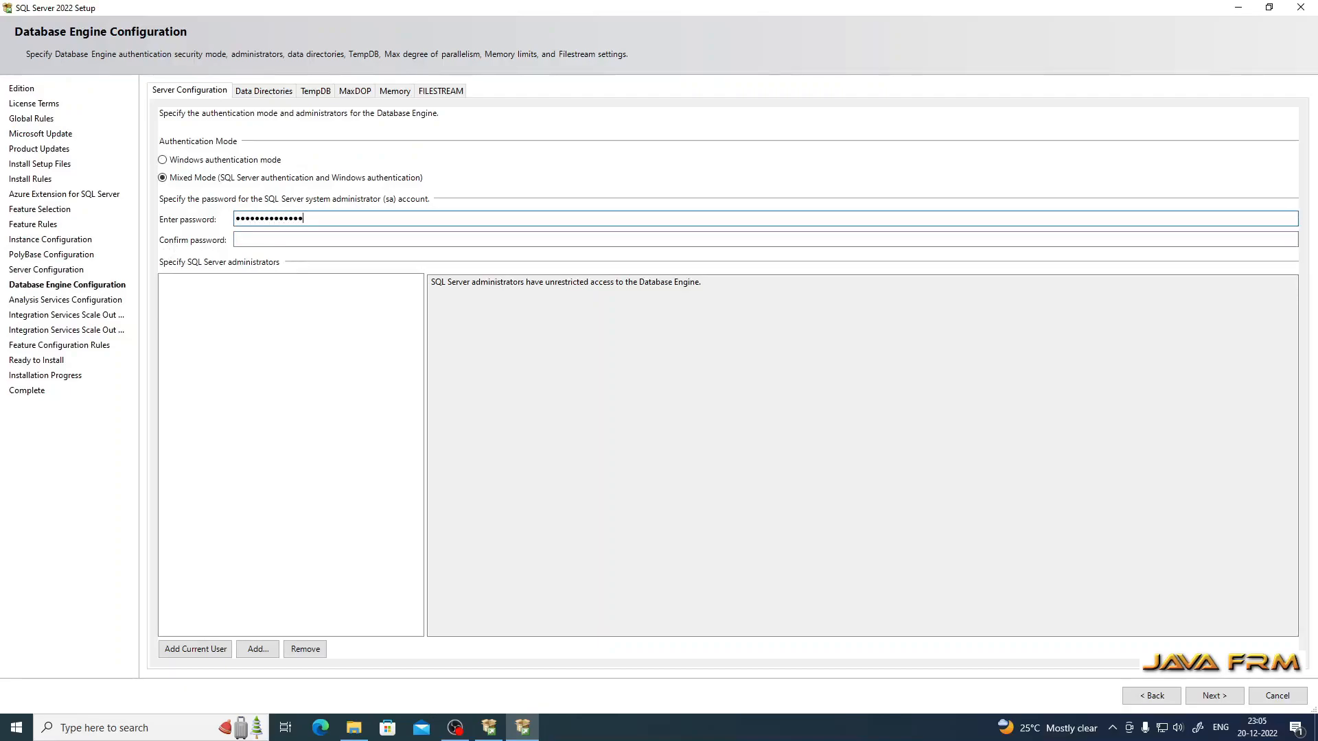
pyautogui.click(241, 239)
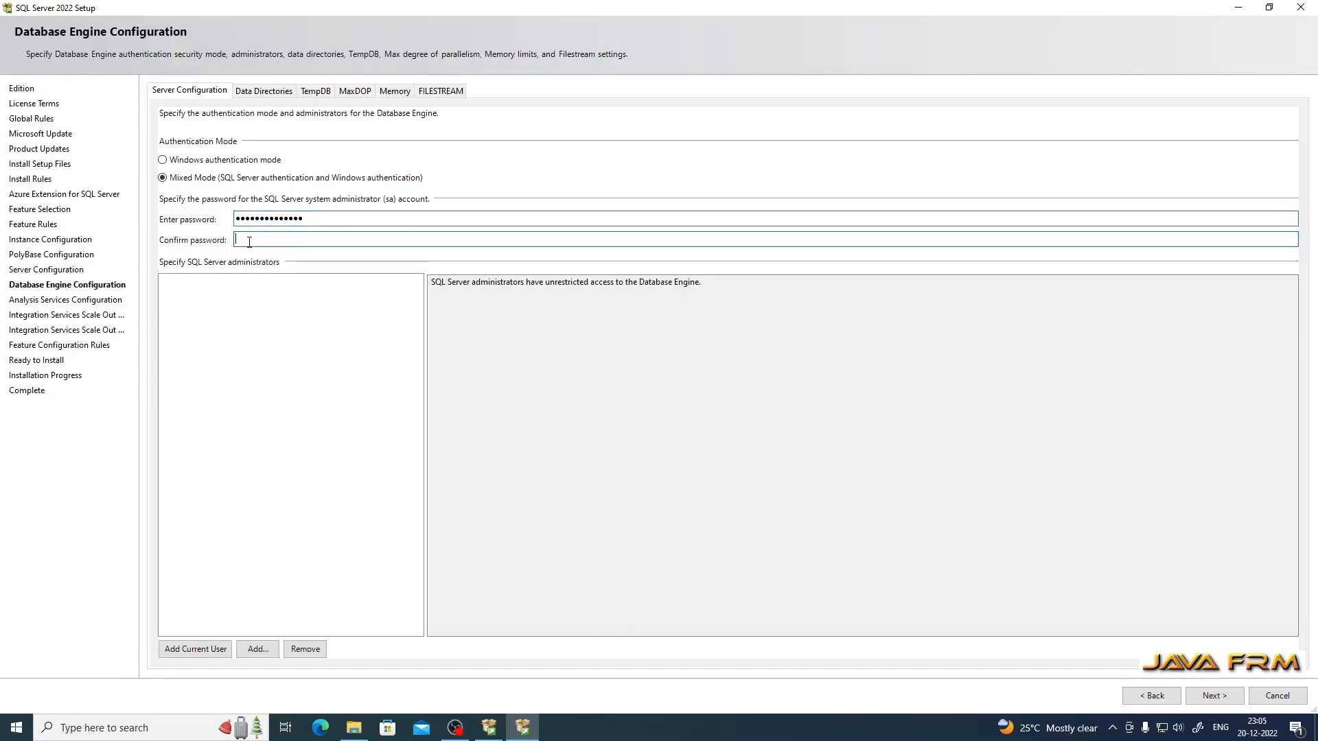
pyautogui.write('•••••••••')
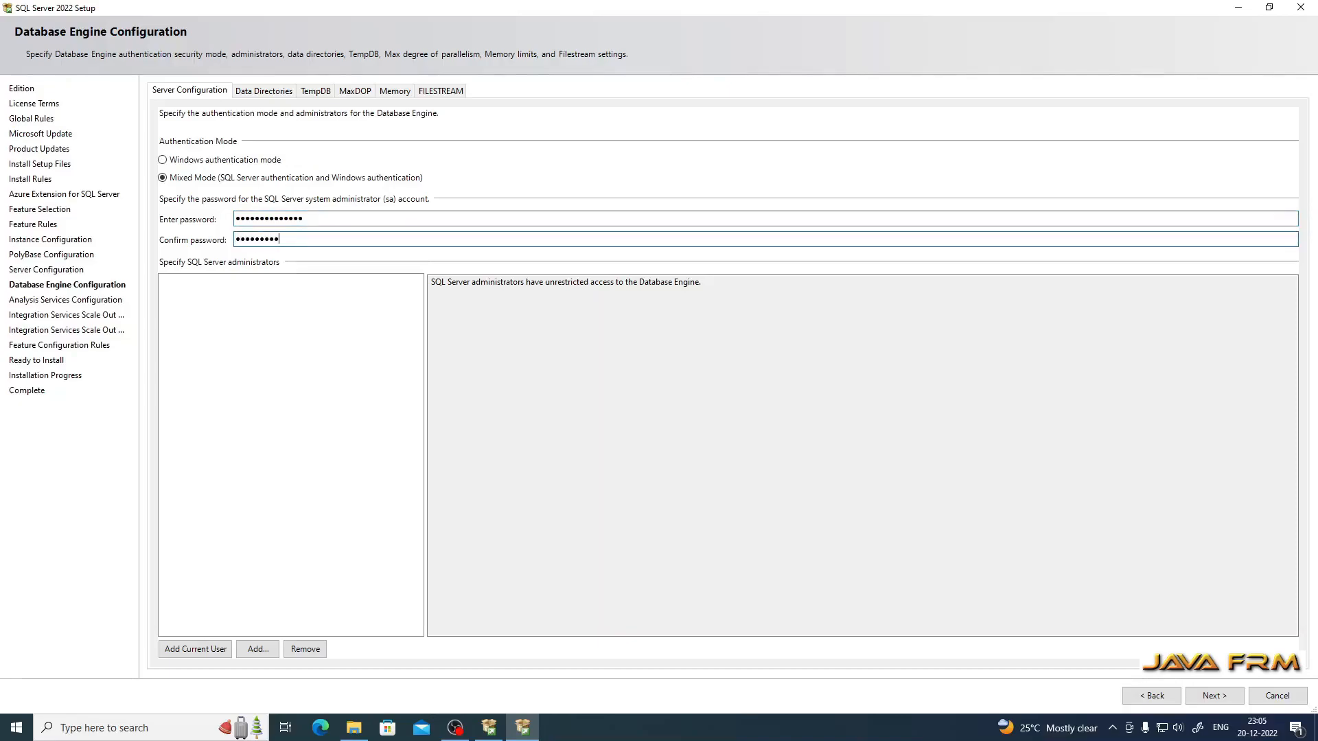
pyautogui.write('••••')
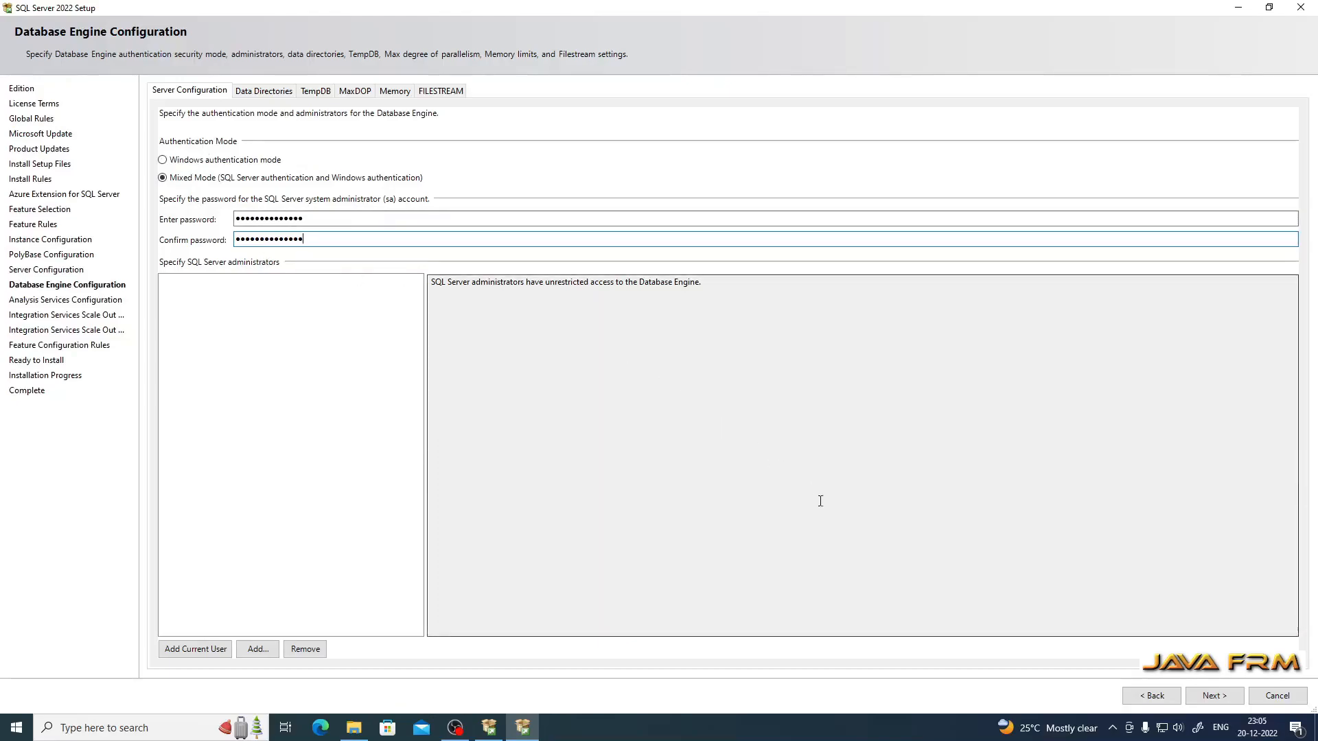
# Step: Check the Data Directories tab, then add the current Windows user as a SQL Server administrator
pyautogui.click(268, 91)
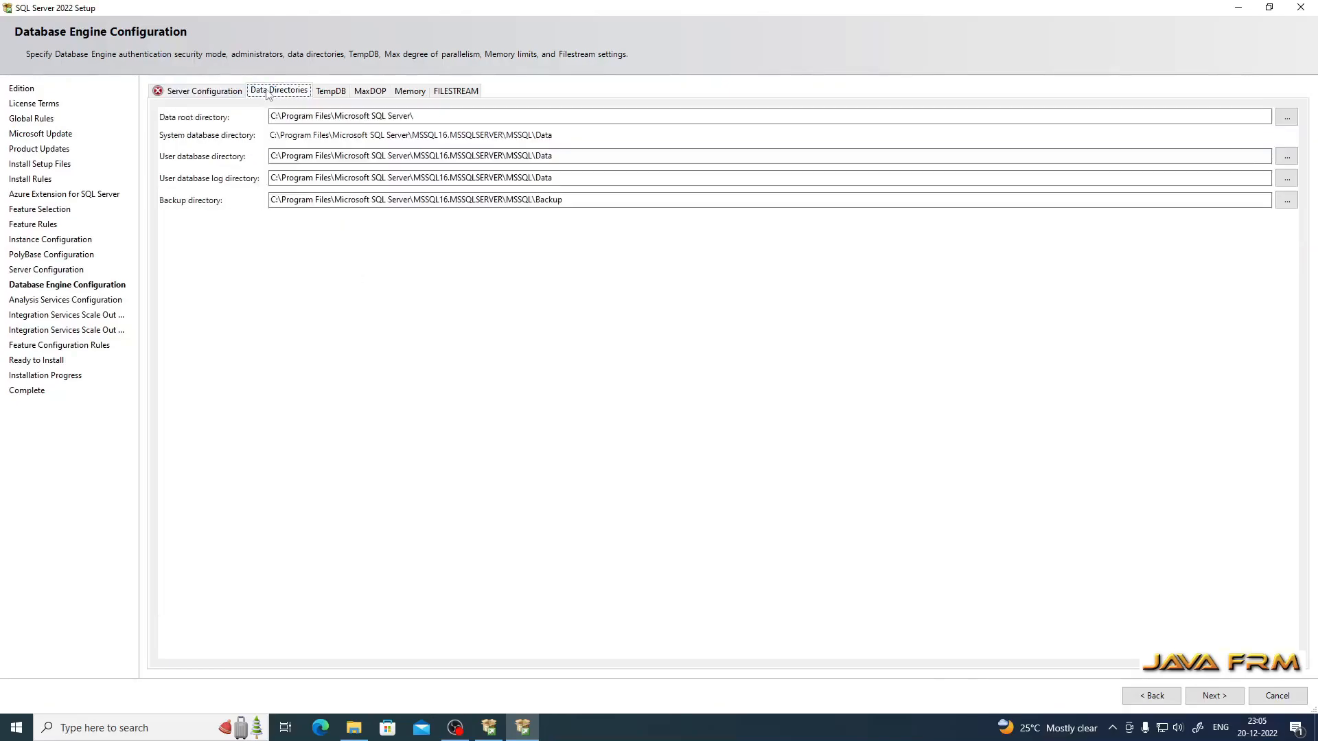
pyautogui.click(199, 91)
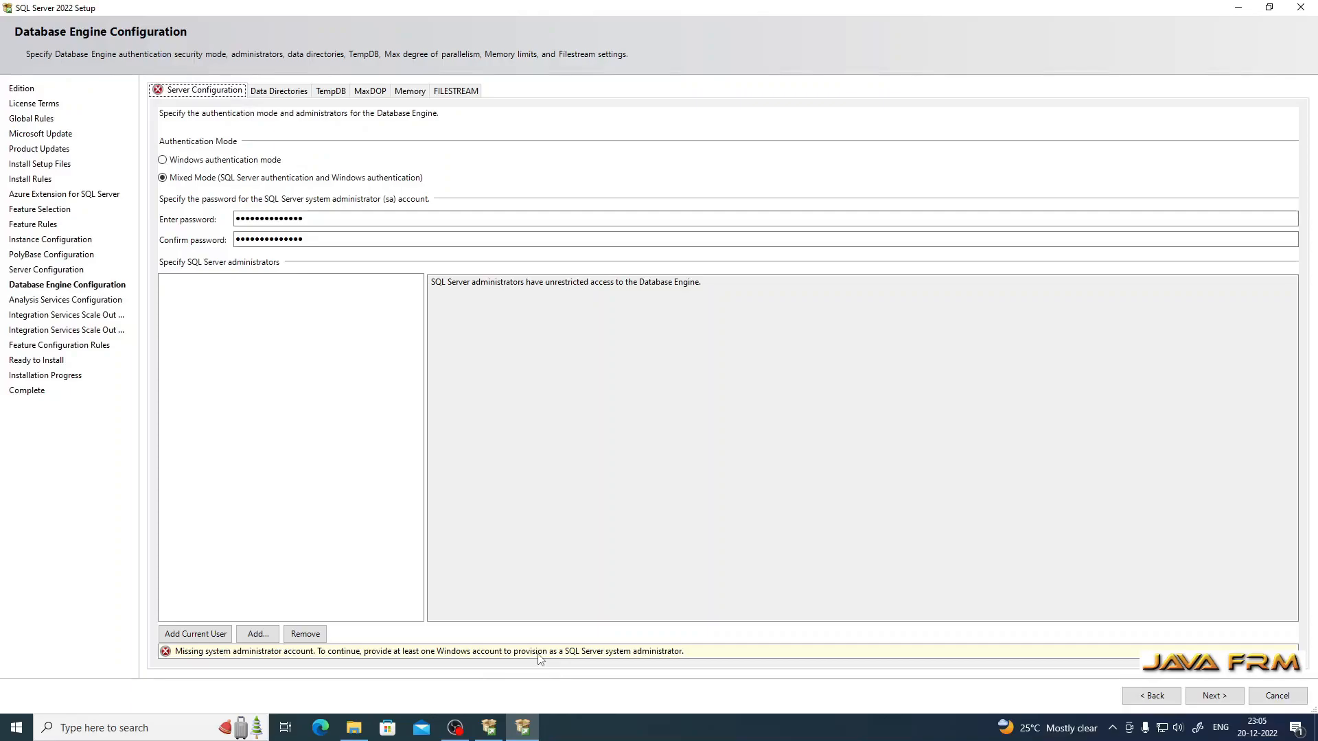
pyautogui.click(194, 638)
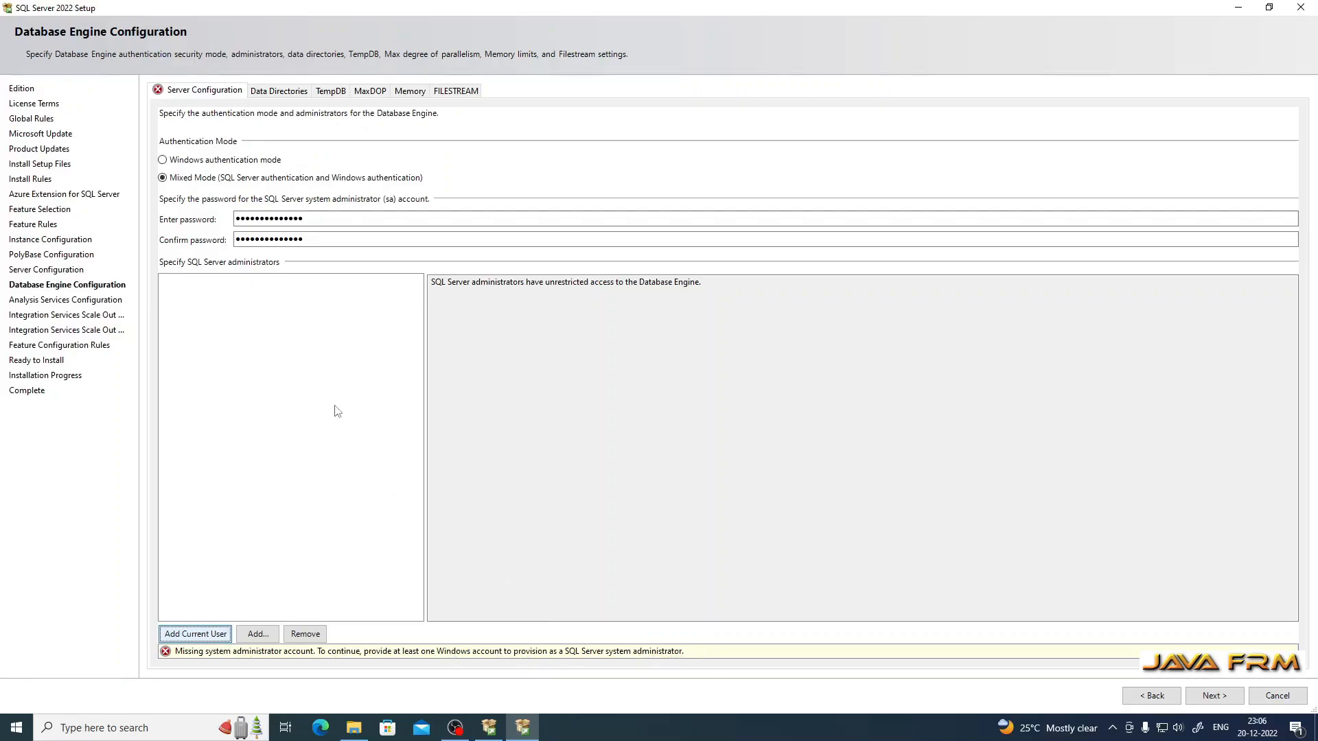
pyautogui.click(264, 634)
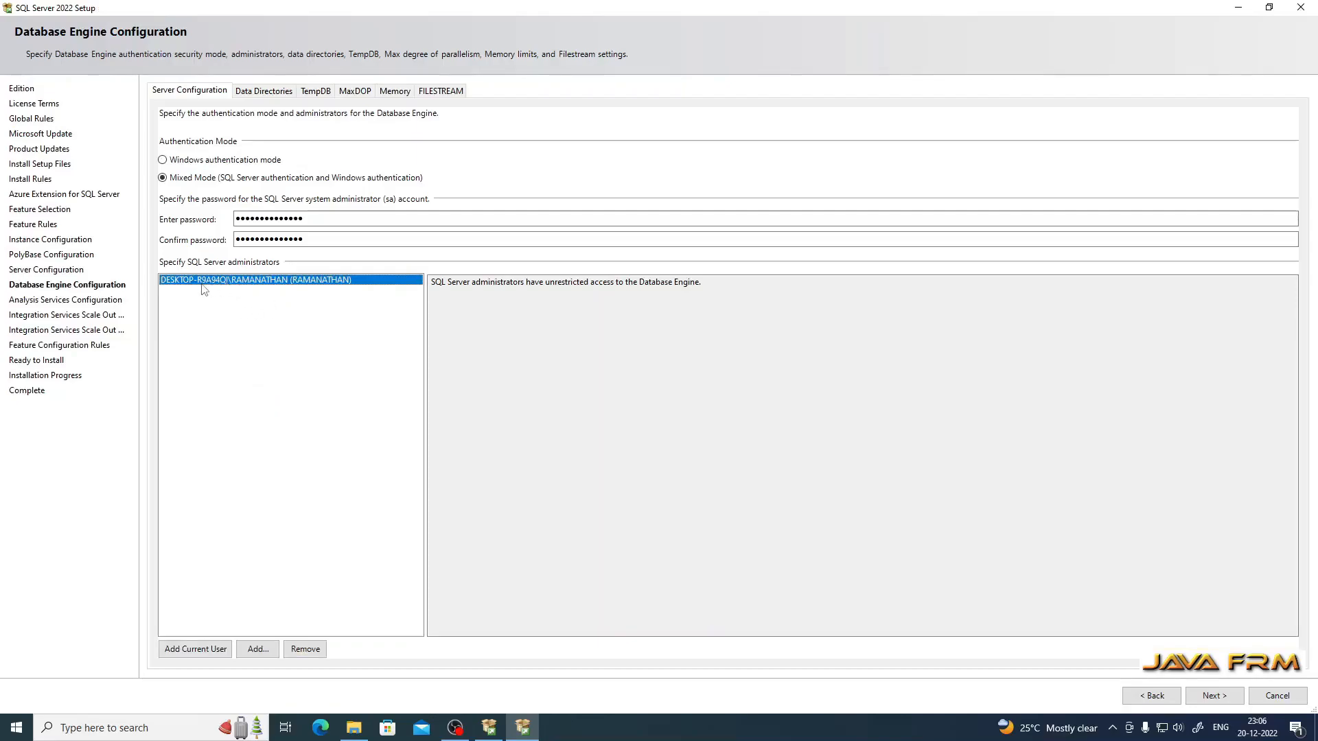
# Step: Review the Data Directories, TempDB, MaxDOP and Memory settings of the Database Engine
pyautogui.click(264, 92)
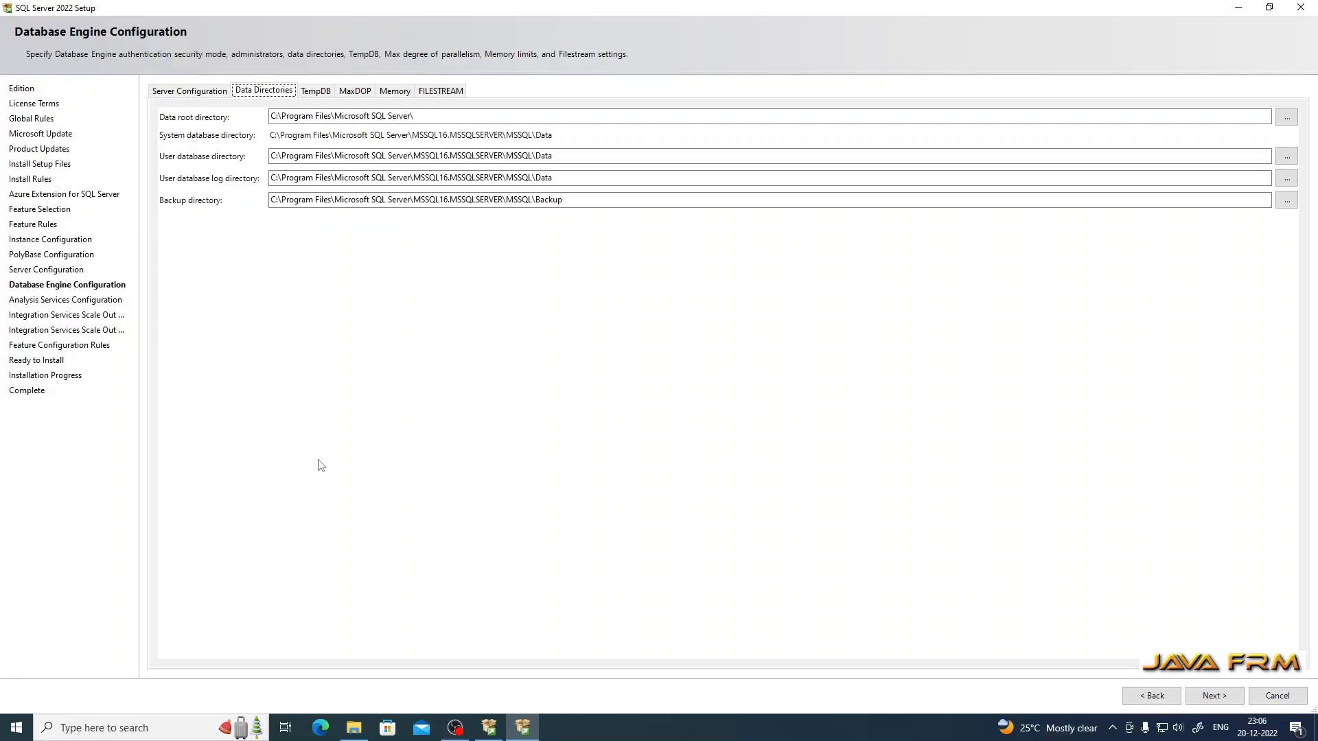
pyautogui.click(317, 96)
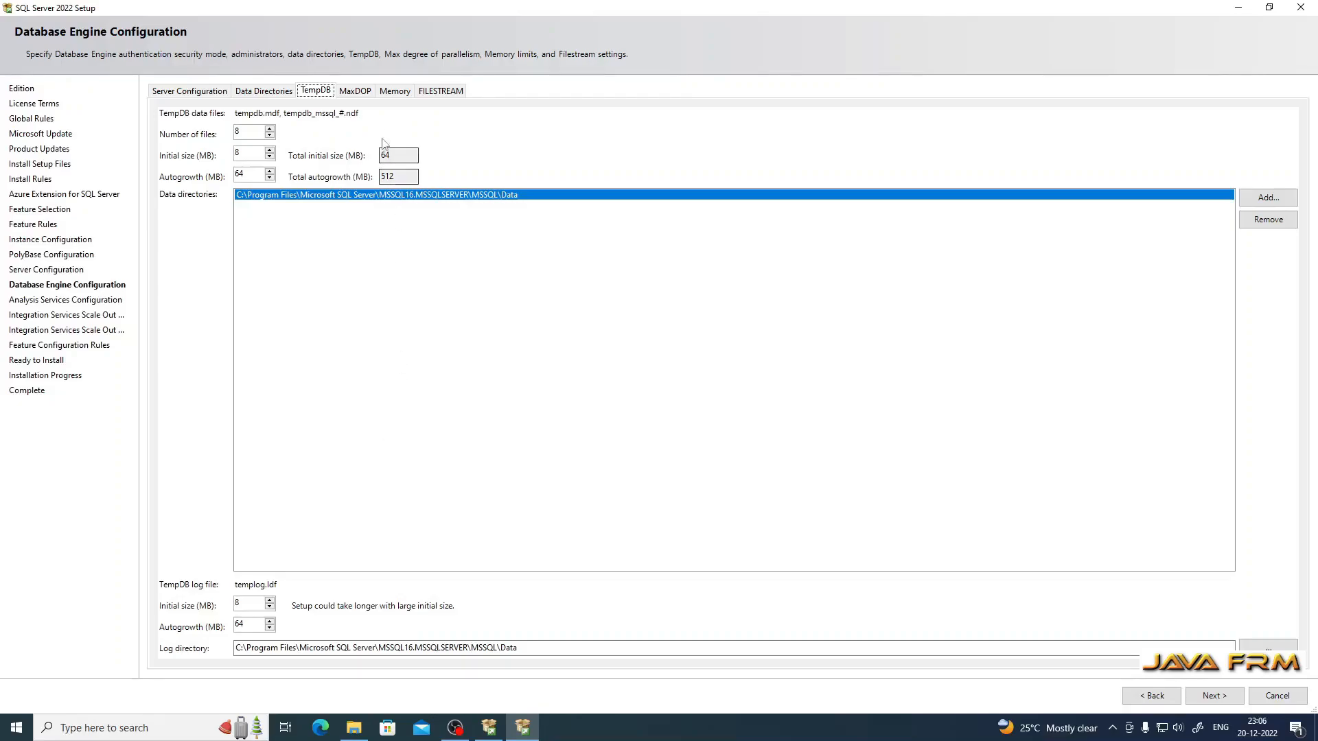
pyautogui.click(355, 94)
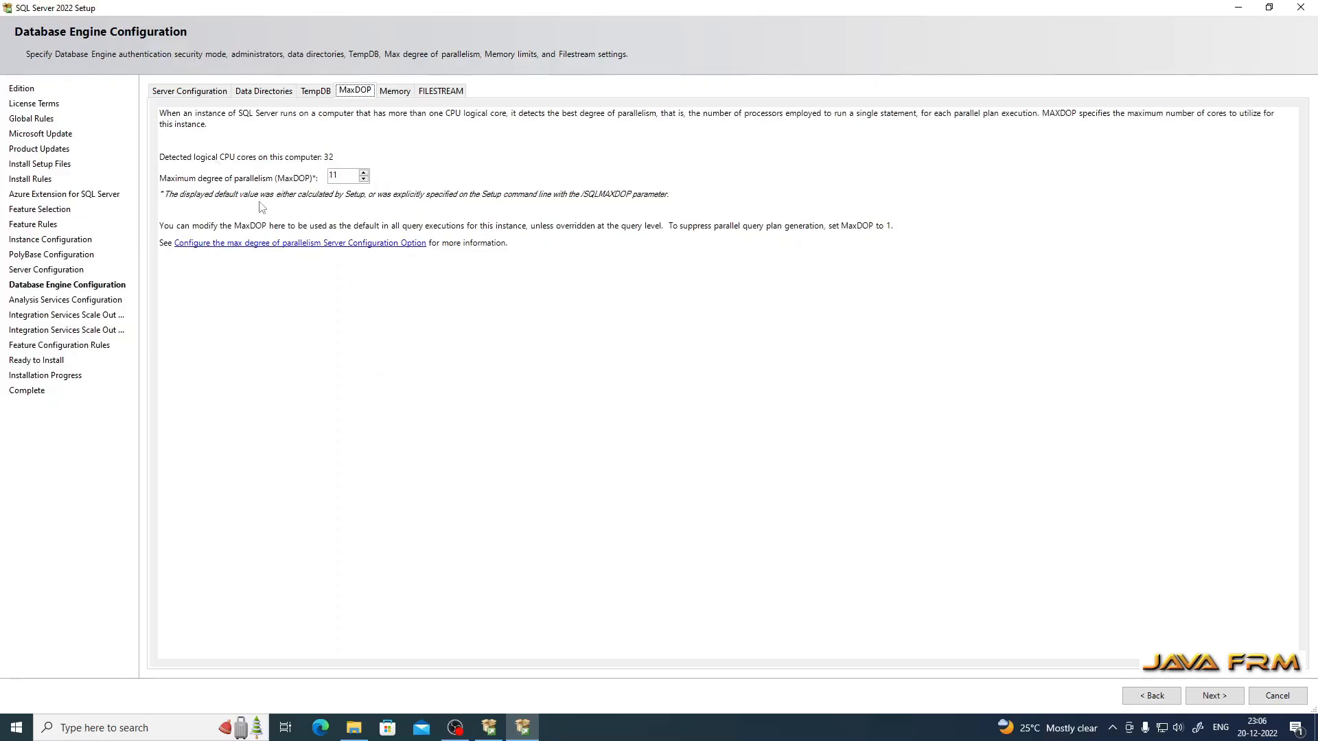
pyautogui.click(394, 91)
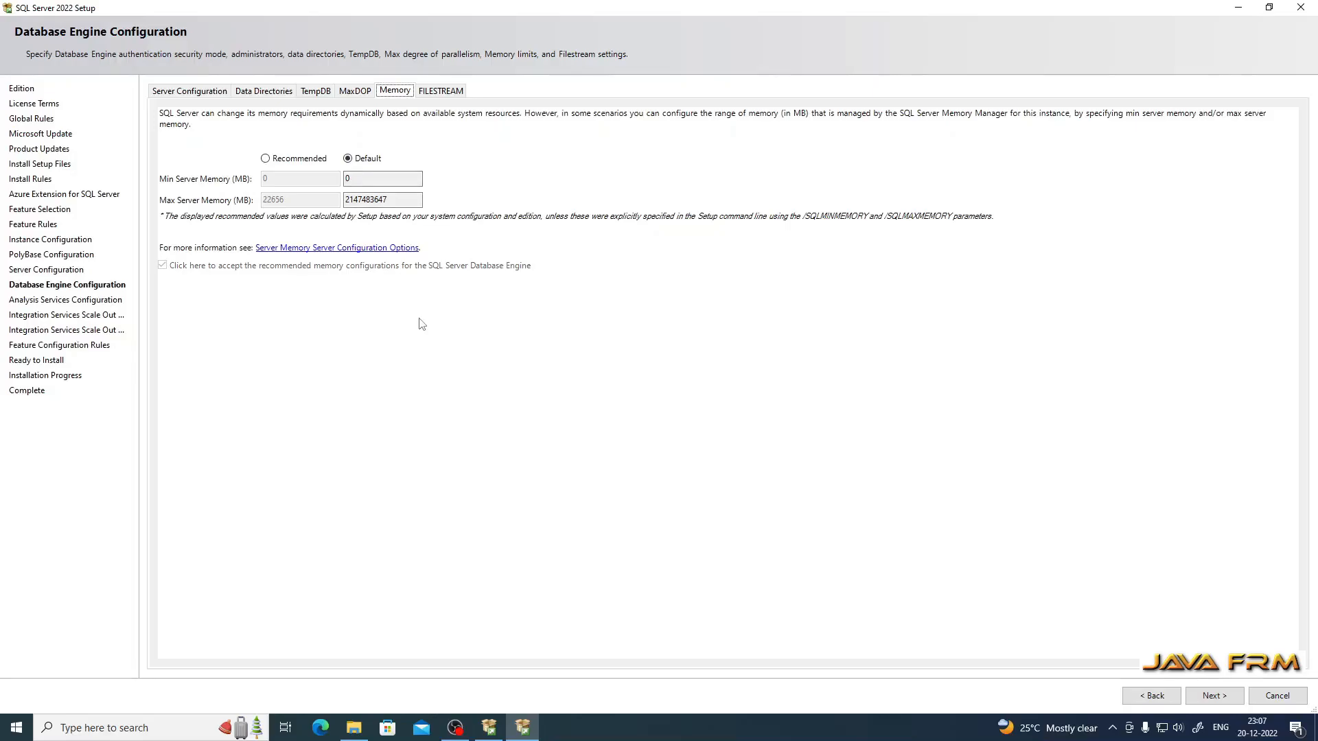
# Step: Enable FILESTREAM for Transact-SQL and file I/O access, allowing remote client access
pyautogui.click(441, 90)
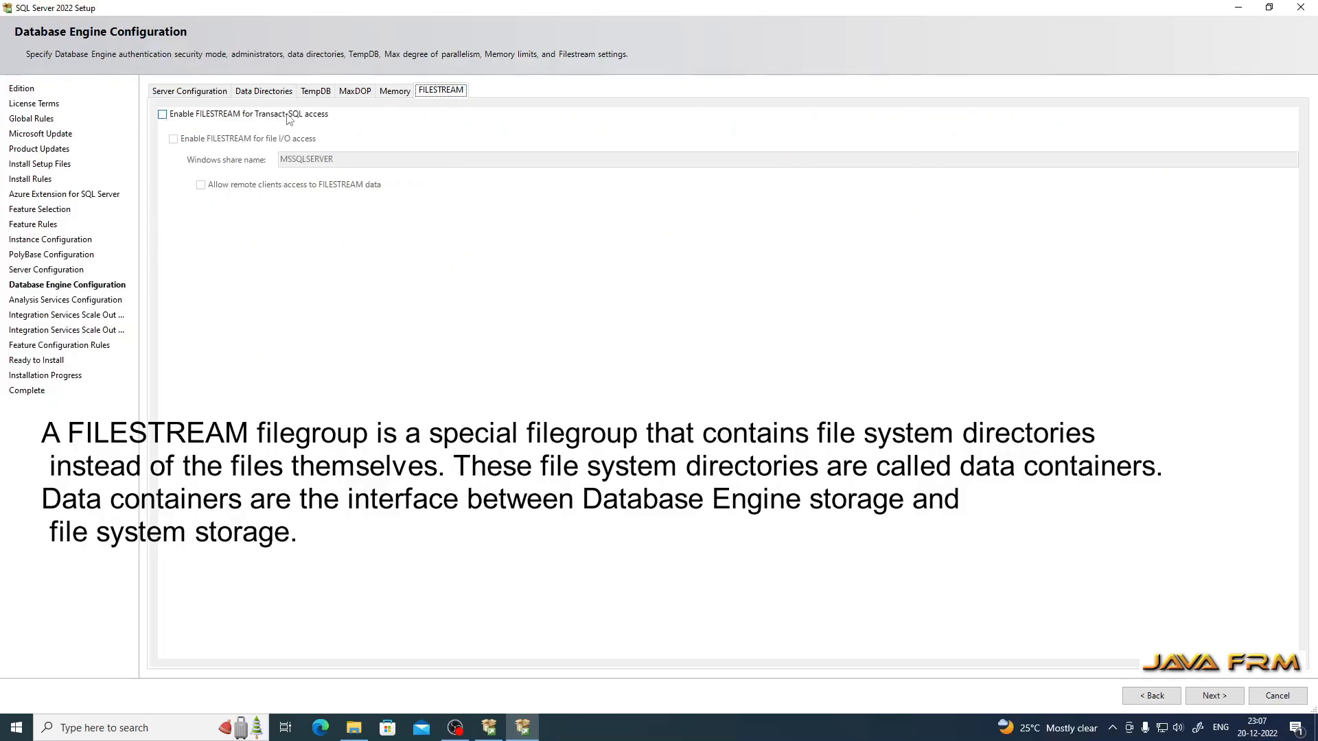
pyautogui.click(164, 115)
pyautogui.click(173, 139)
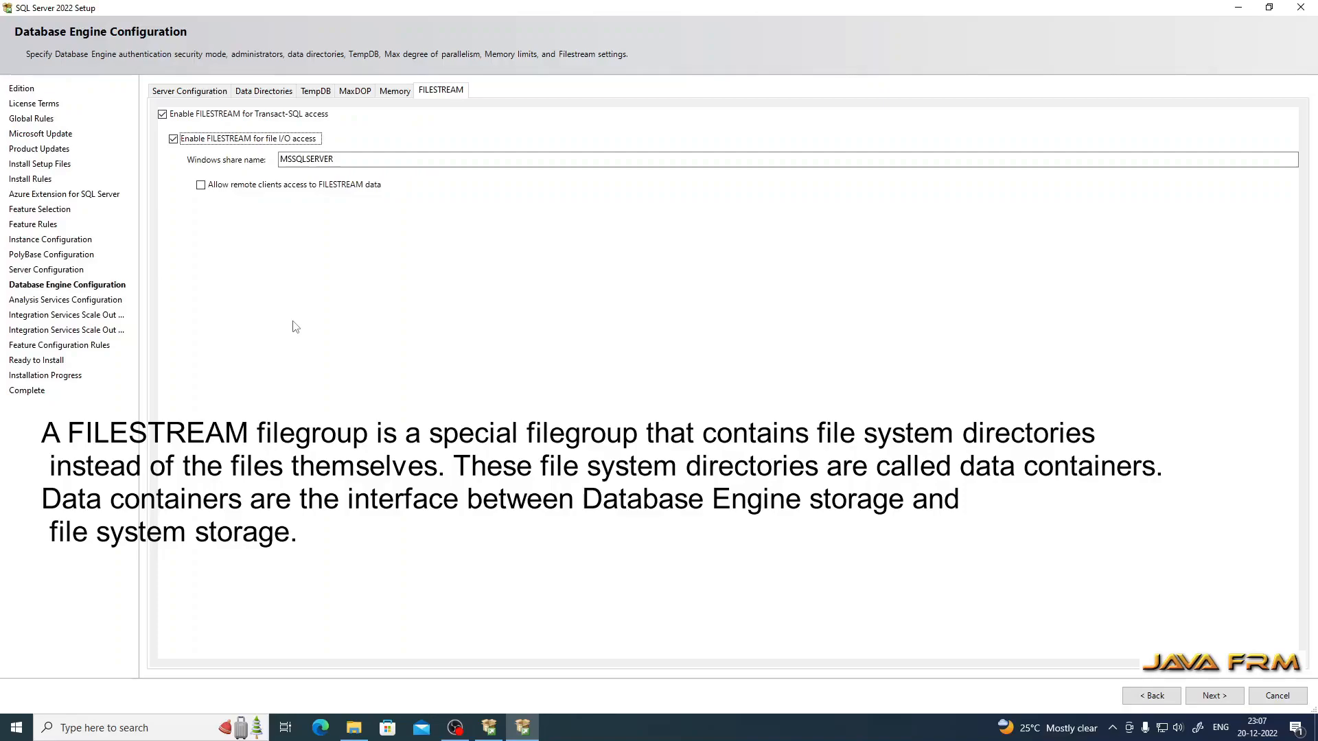
pyautogui.click(200, 186)
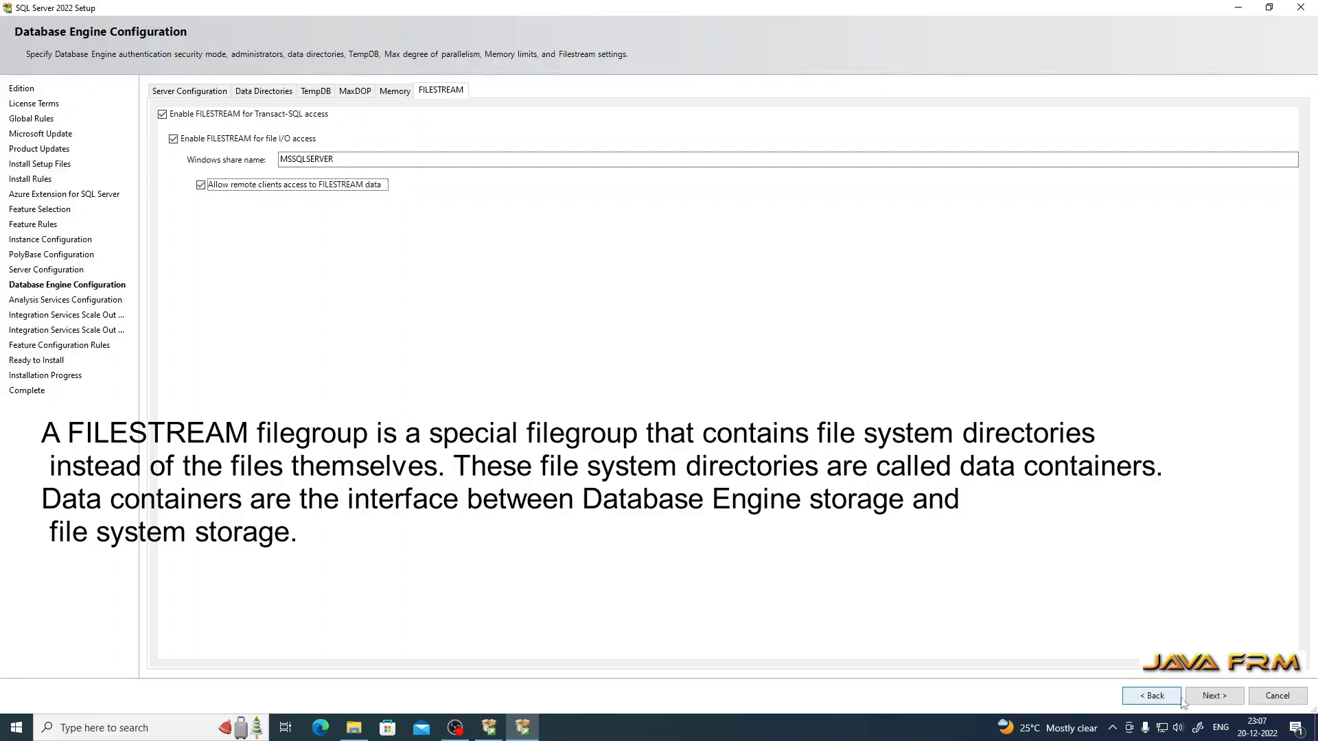
# Step: Advance past the Database Engine settings to Analysis Services Configuration
pyautogui.click(1213, 697)
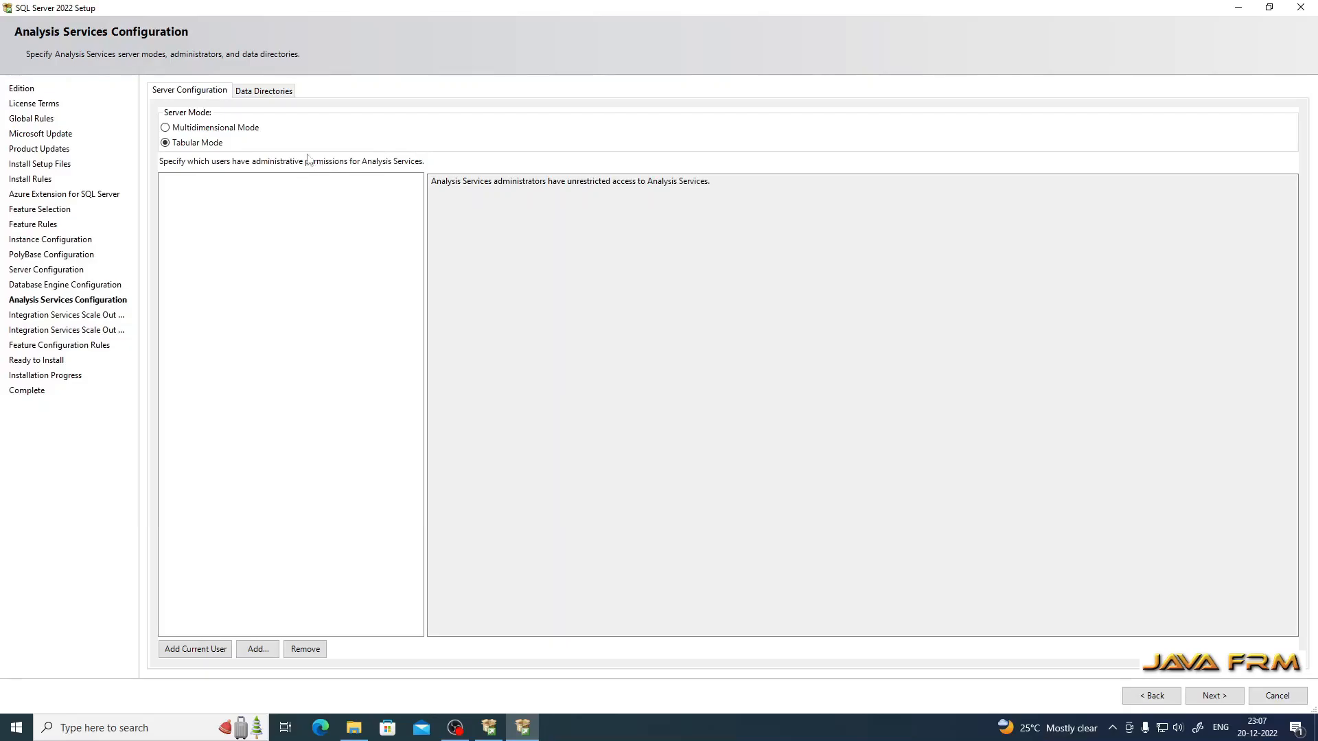
# Step: Add the current Windows user as Analysis Services administrator, then continue to Scale Out Master Node
pyautogui.click(269, 91)
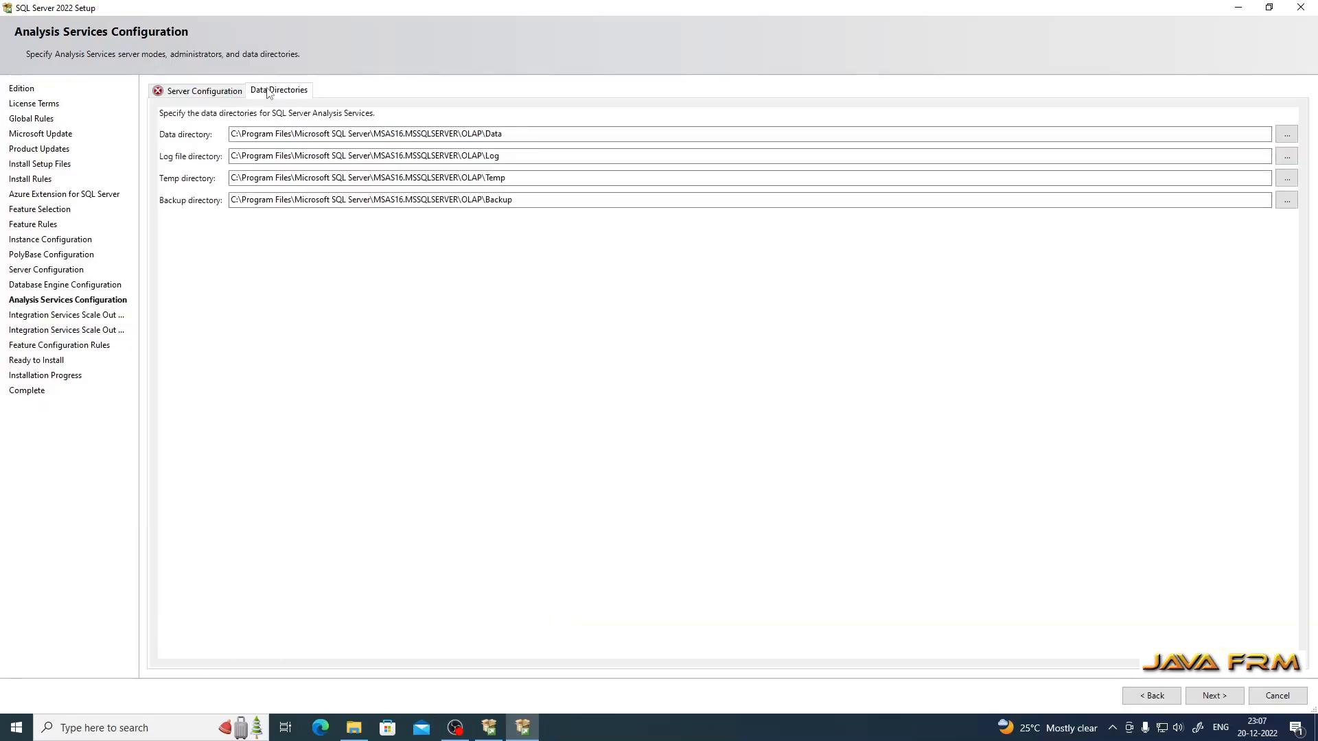
pyautogui.click(197, 91)
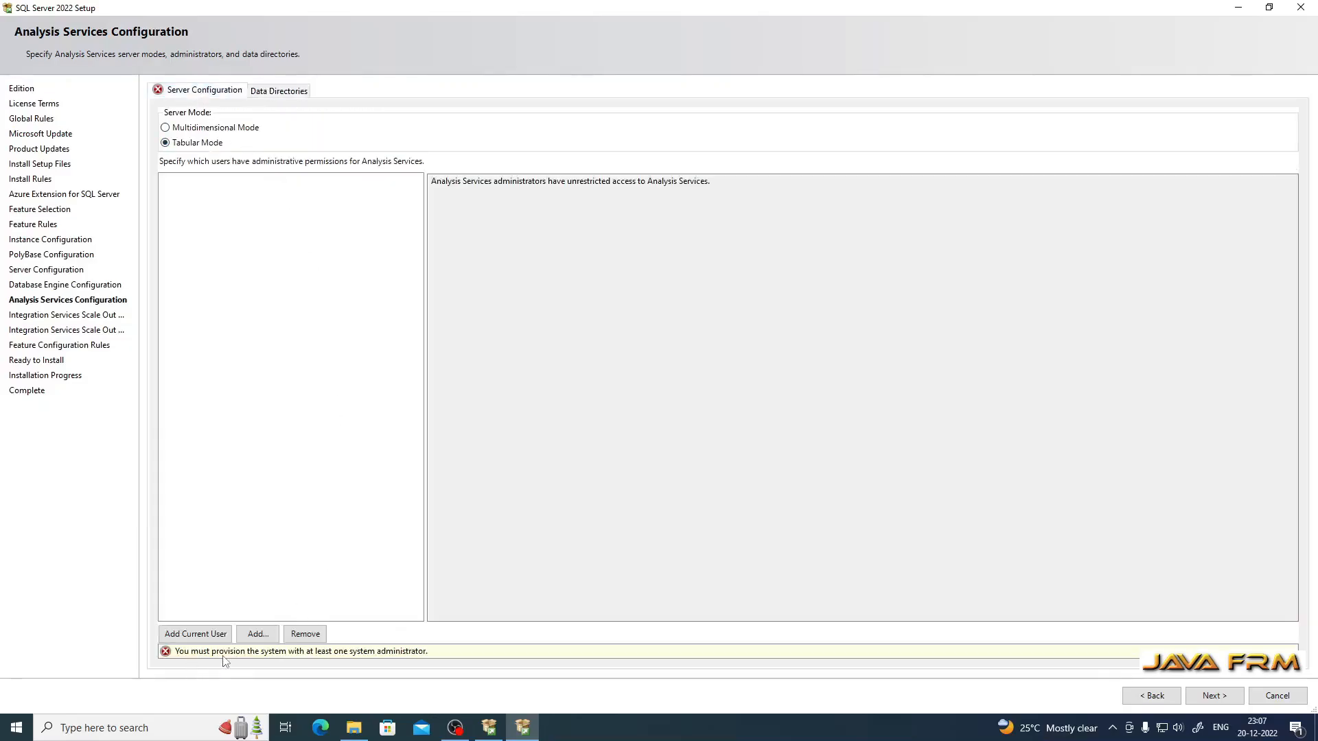
pyautogui.click(208, 636)
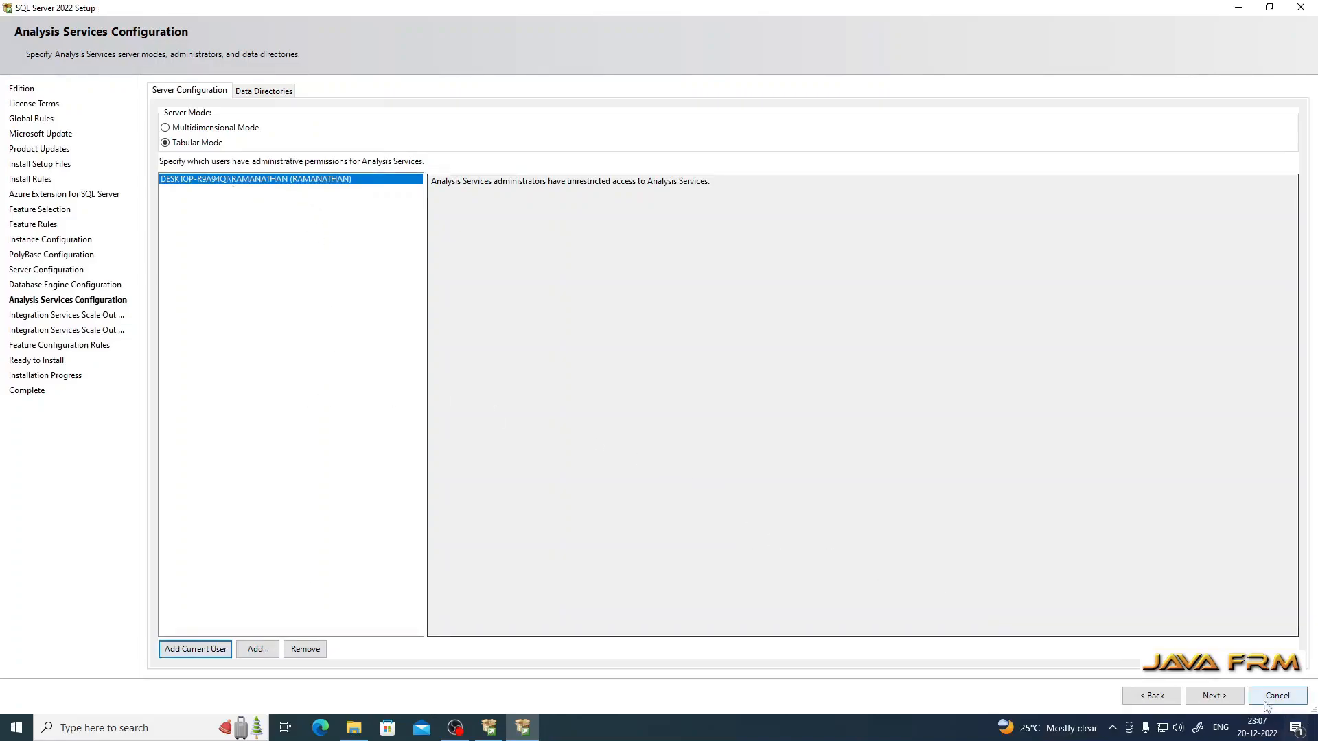
pyautogui.click(1220, 701)
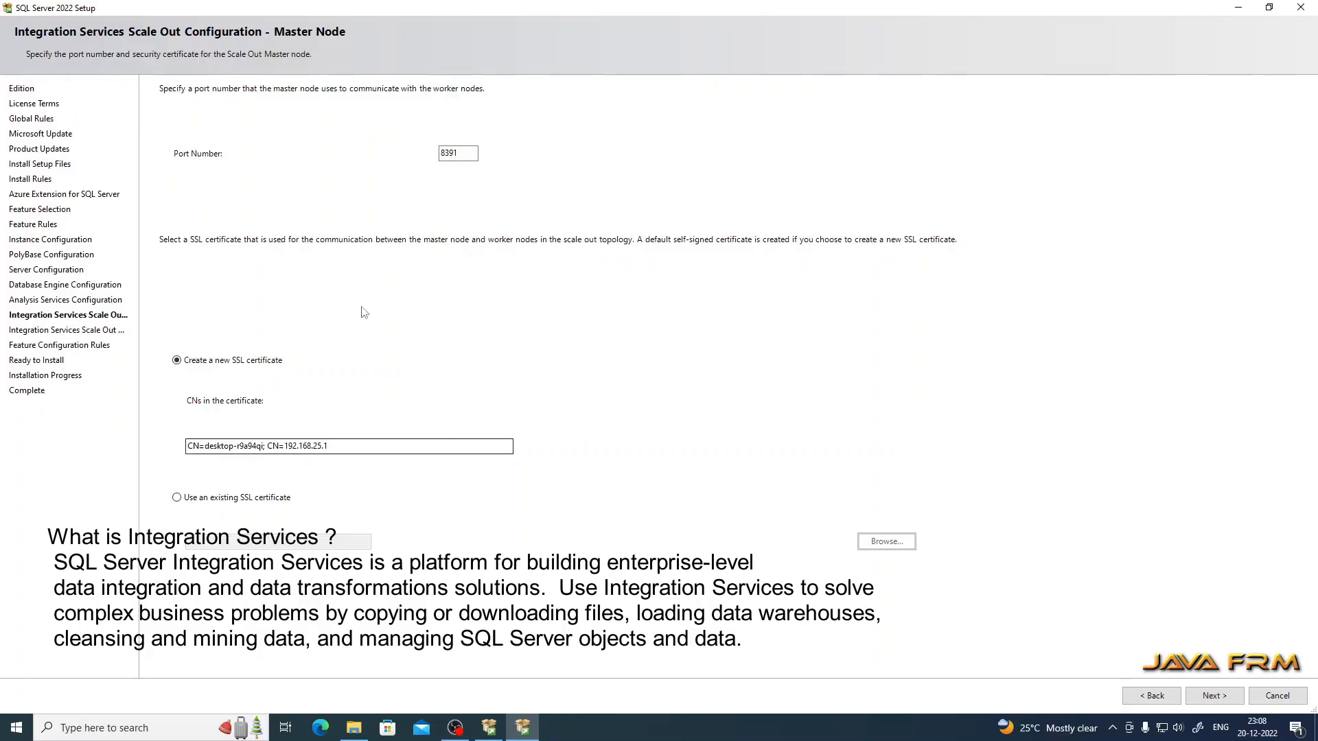
# Step: Accept the default Scale Out master node (port 8391) and worker node settings
pyautogui.click(1219, 701)
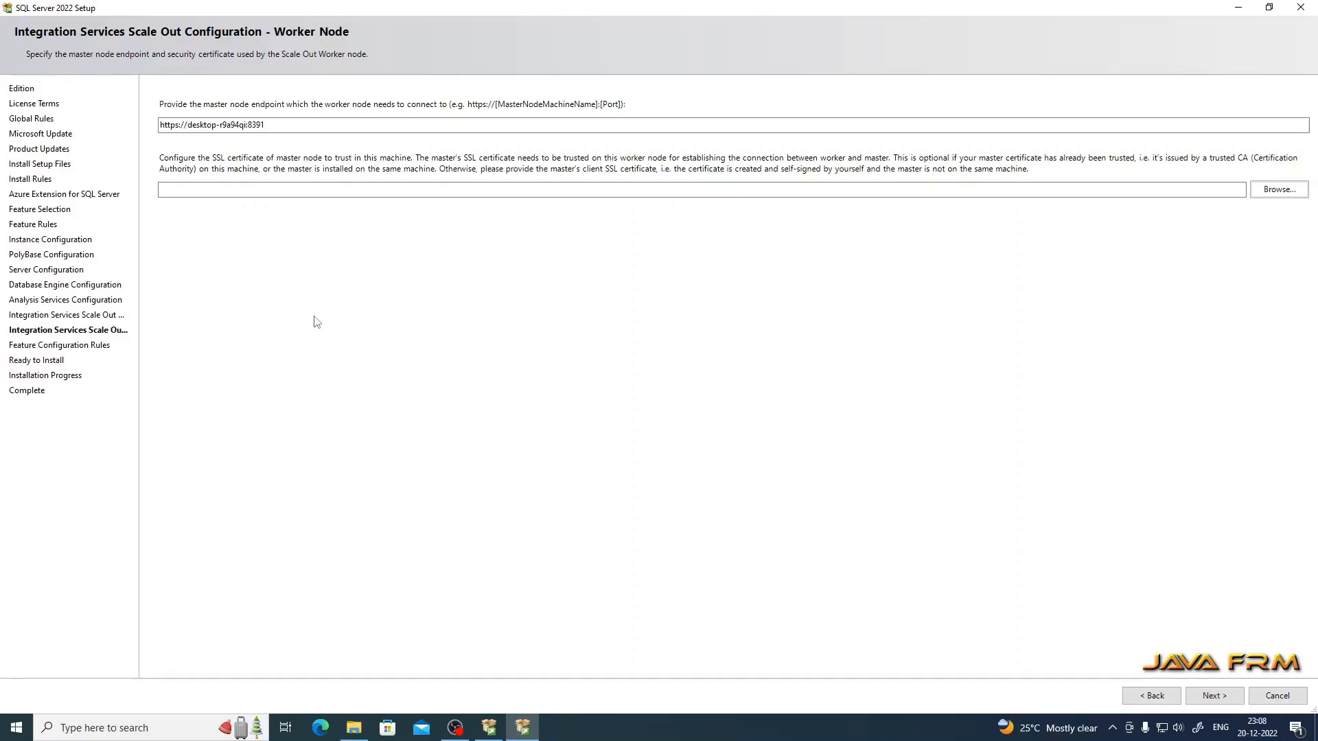
pyautogui.click(1214, 697)
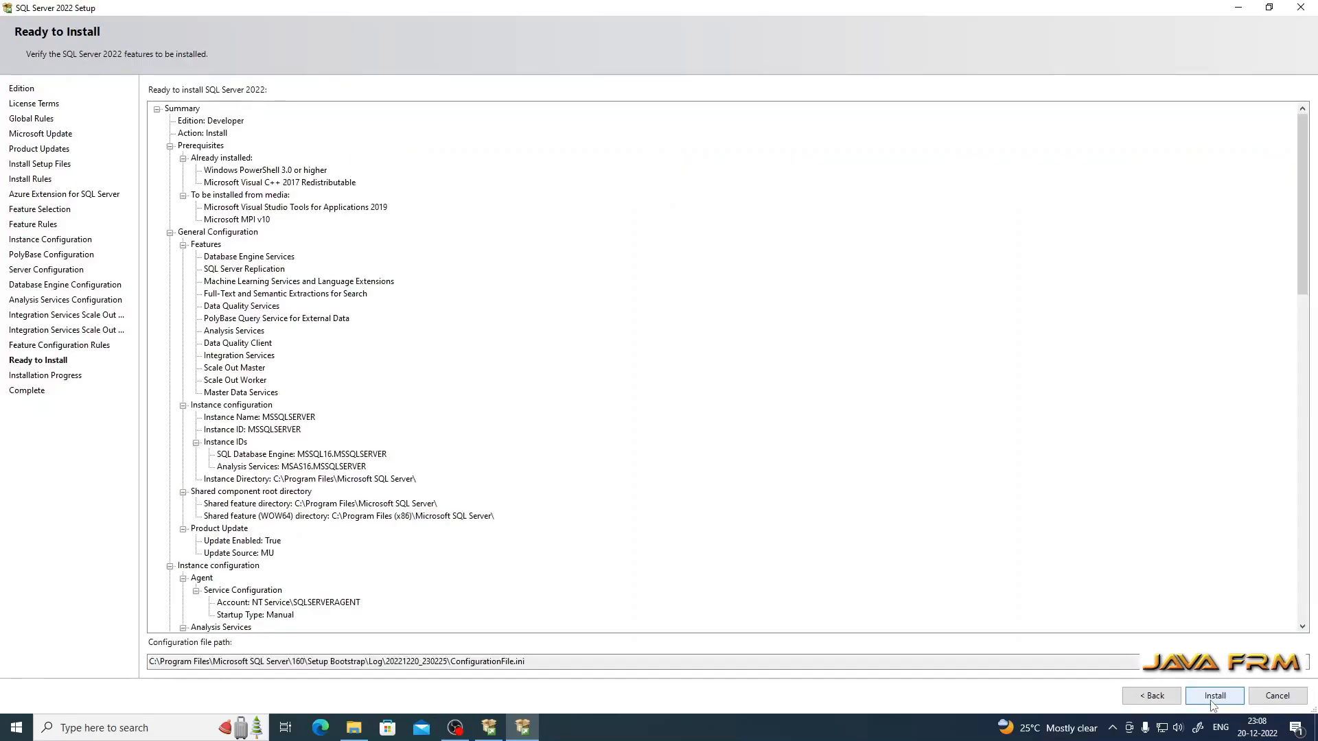
# Step: Review the Ready to Install summary and install SQL Server 2022
pyautogui.scroll(-20, 549, 325)
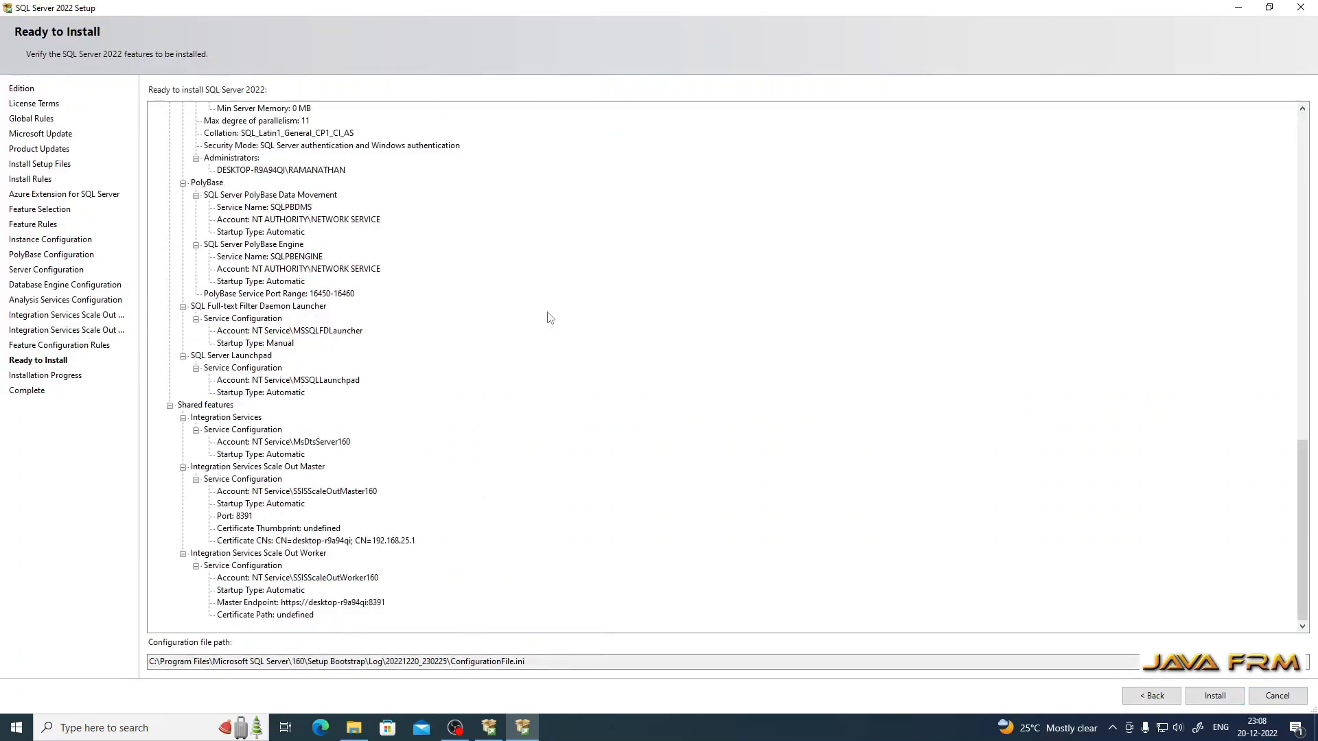
pyautogui.click(1214, 696)
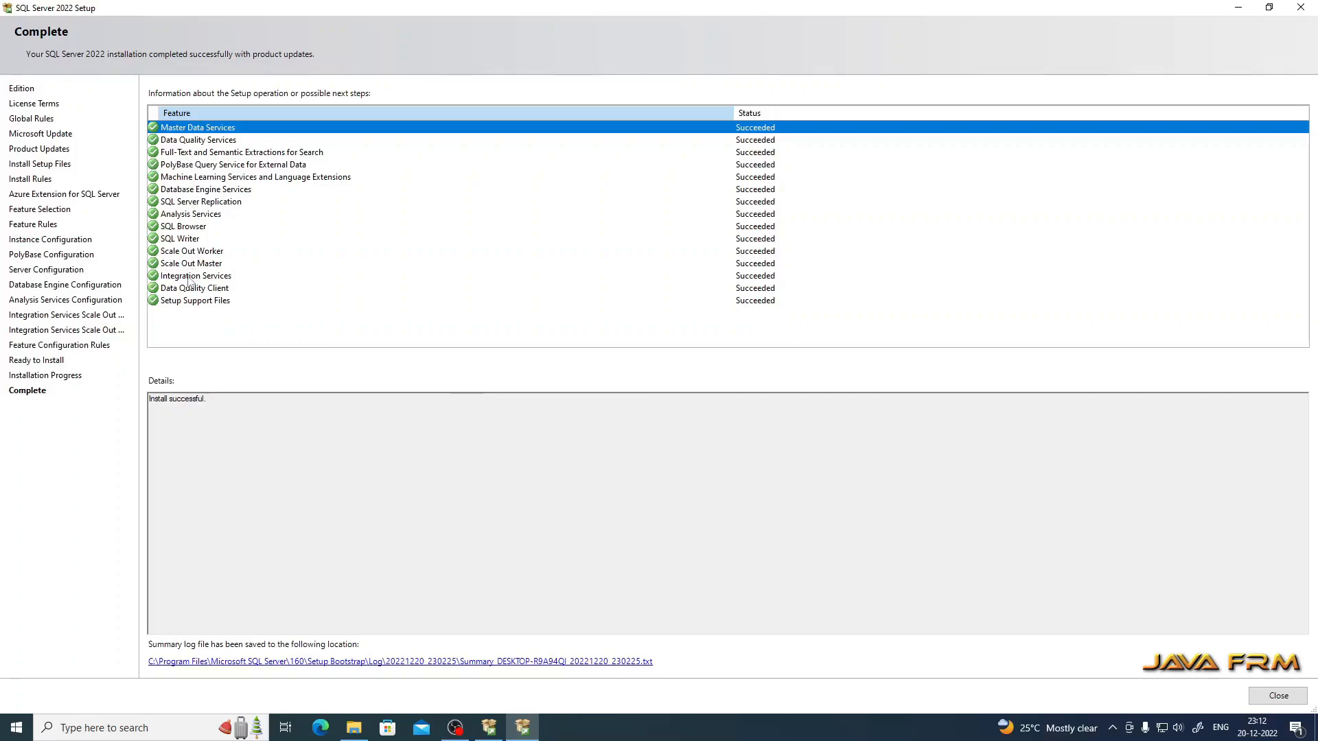
# Step: Open the setup summary log maximized in Notepad, scroll through the detailed results, then close it
pyautogui.click(306, 662)
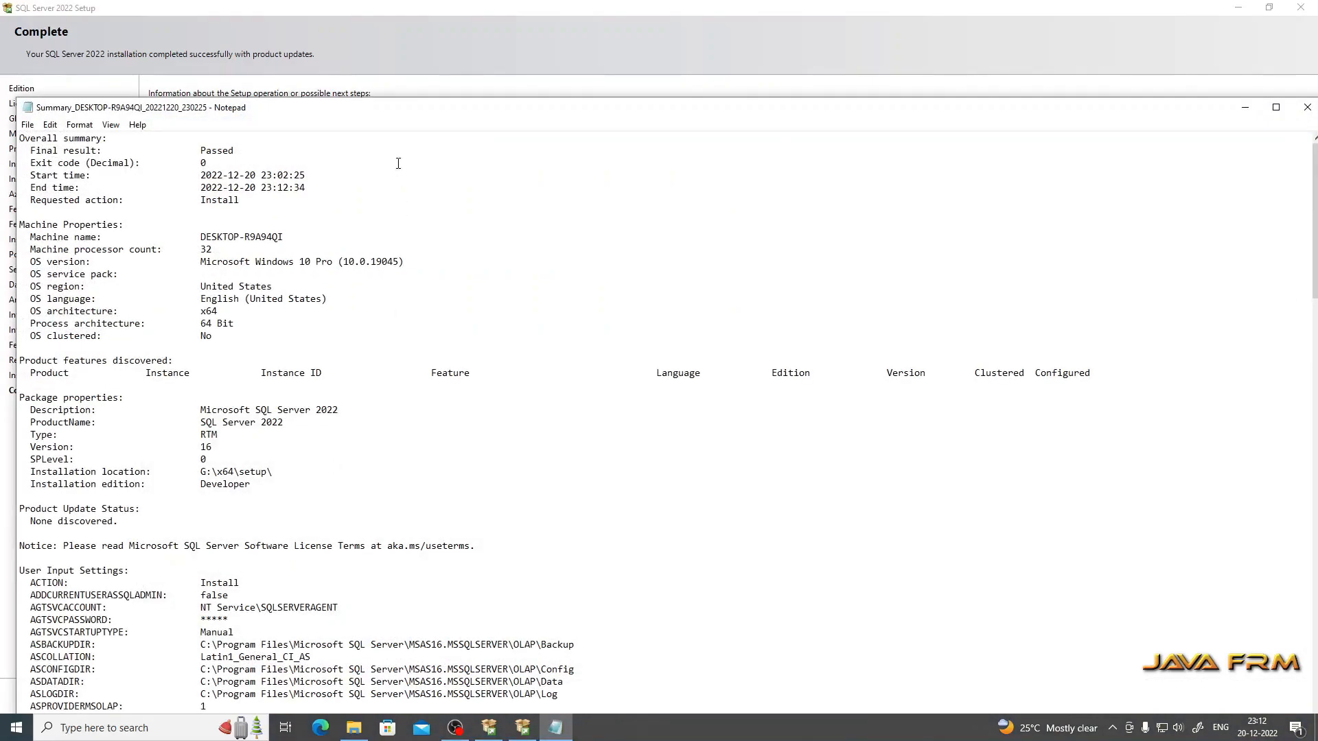
pyautogui.doubleClick(388, 109)
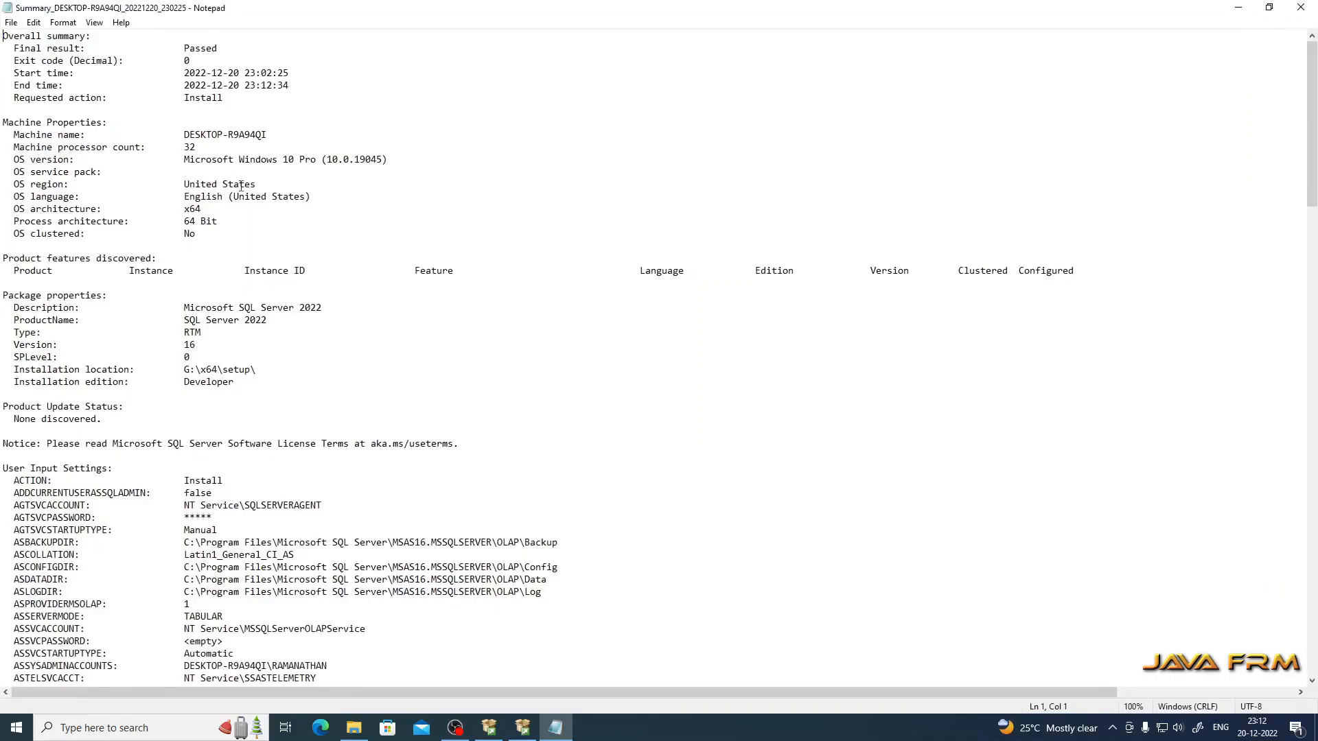
pyautogui.scroll(-10, 218, 342)
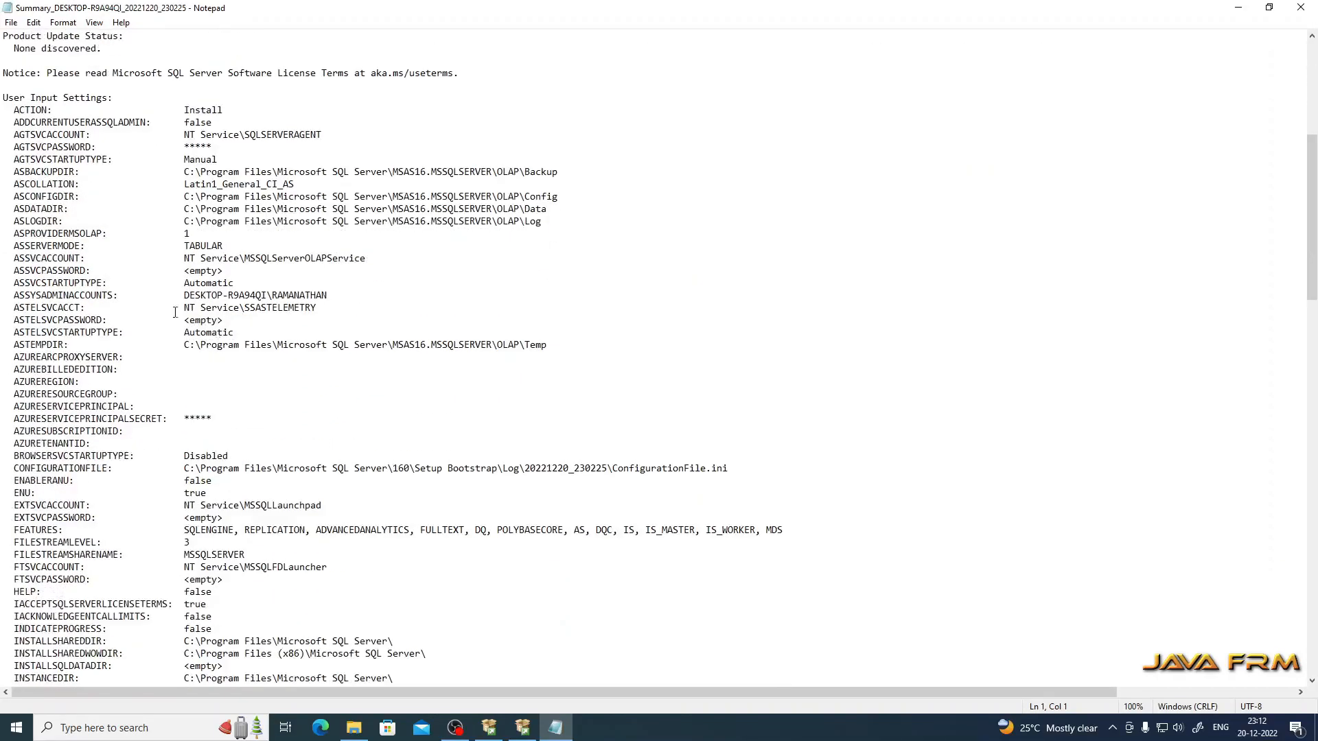
pyautogui.scroll(-5, 243, 345)
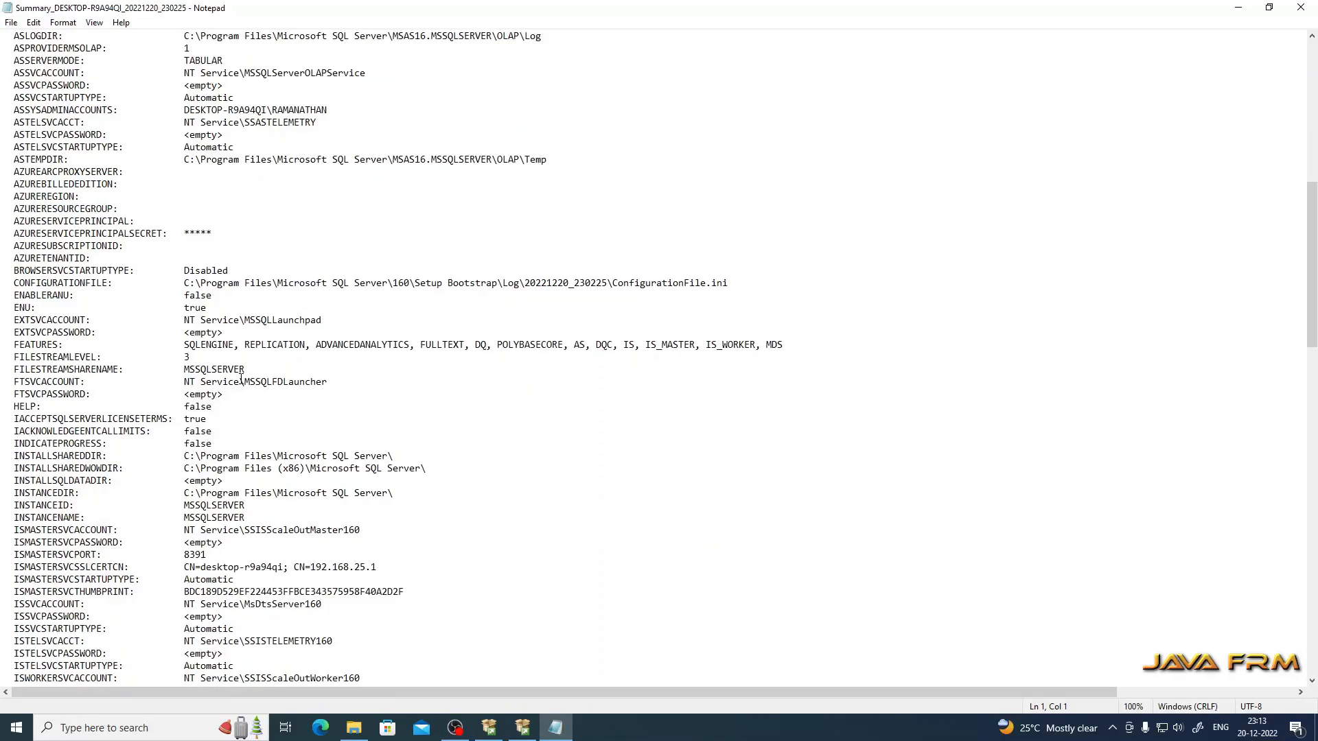
pyautogui.scroll(-7, 241, 377)
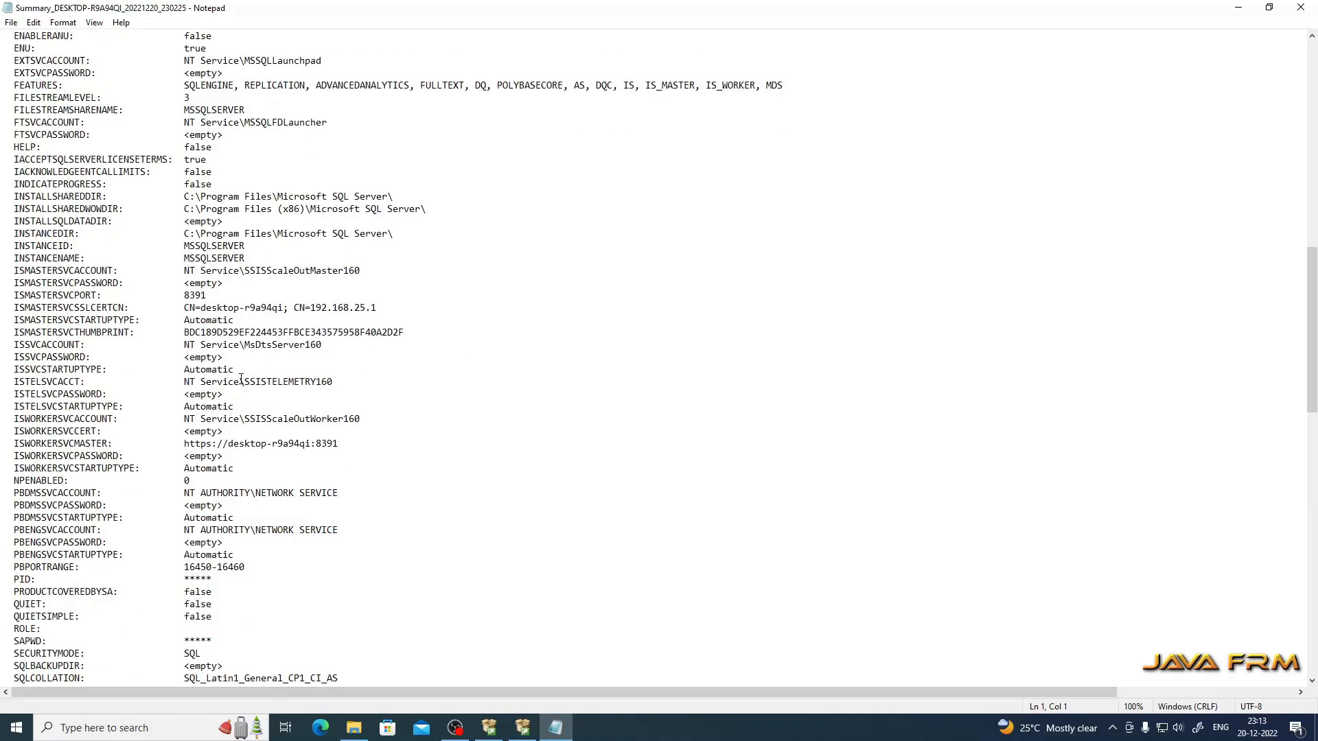
pyautogui.scroll(-18, 241, 379)
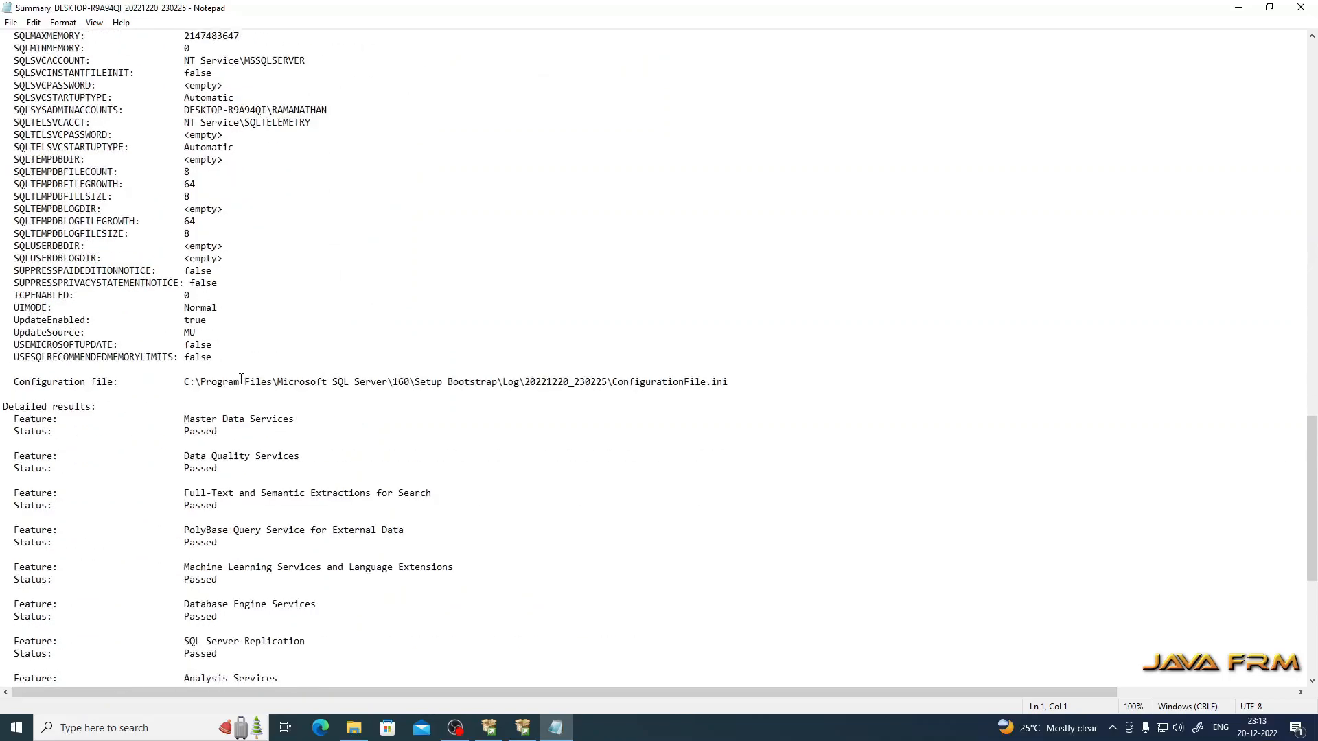
pyautogui.scroll(-6, 241, 379)
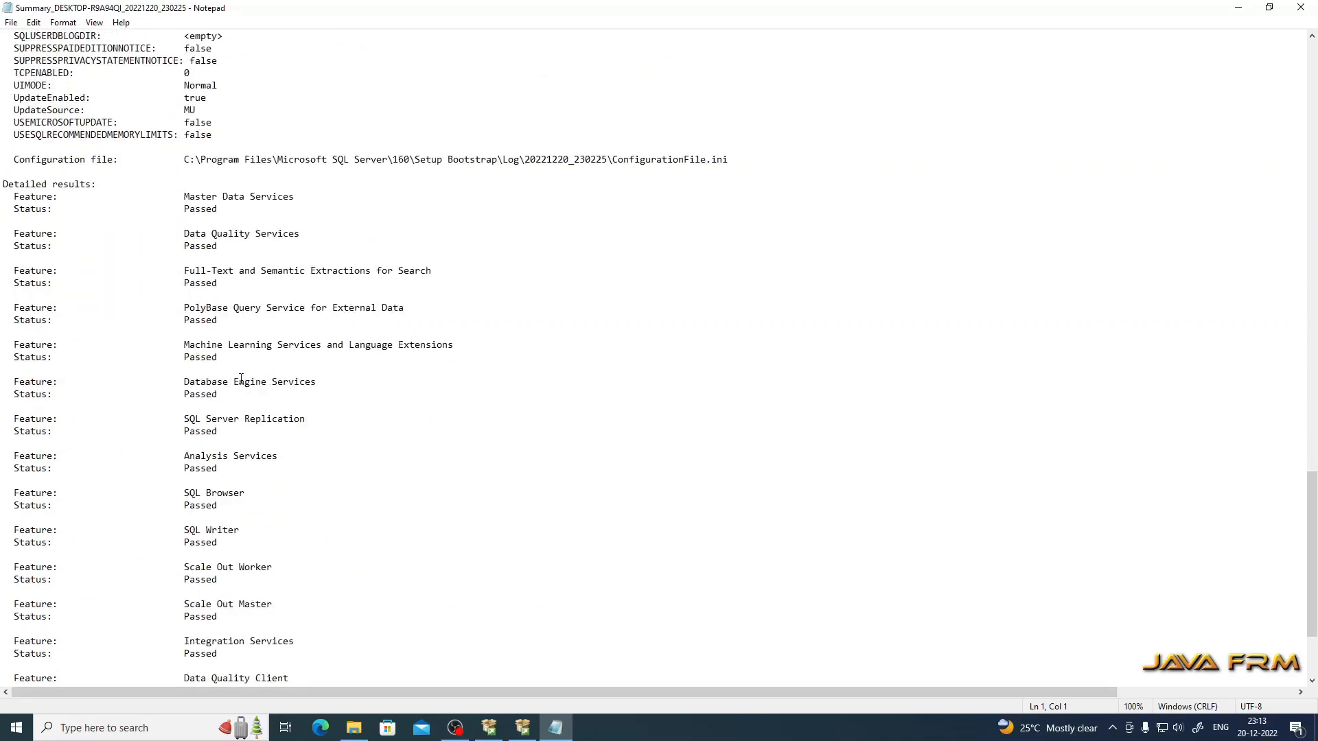
pyautogui.scroll(-4, 241, 379)
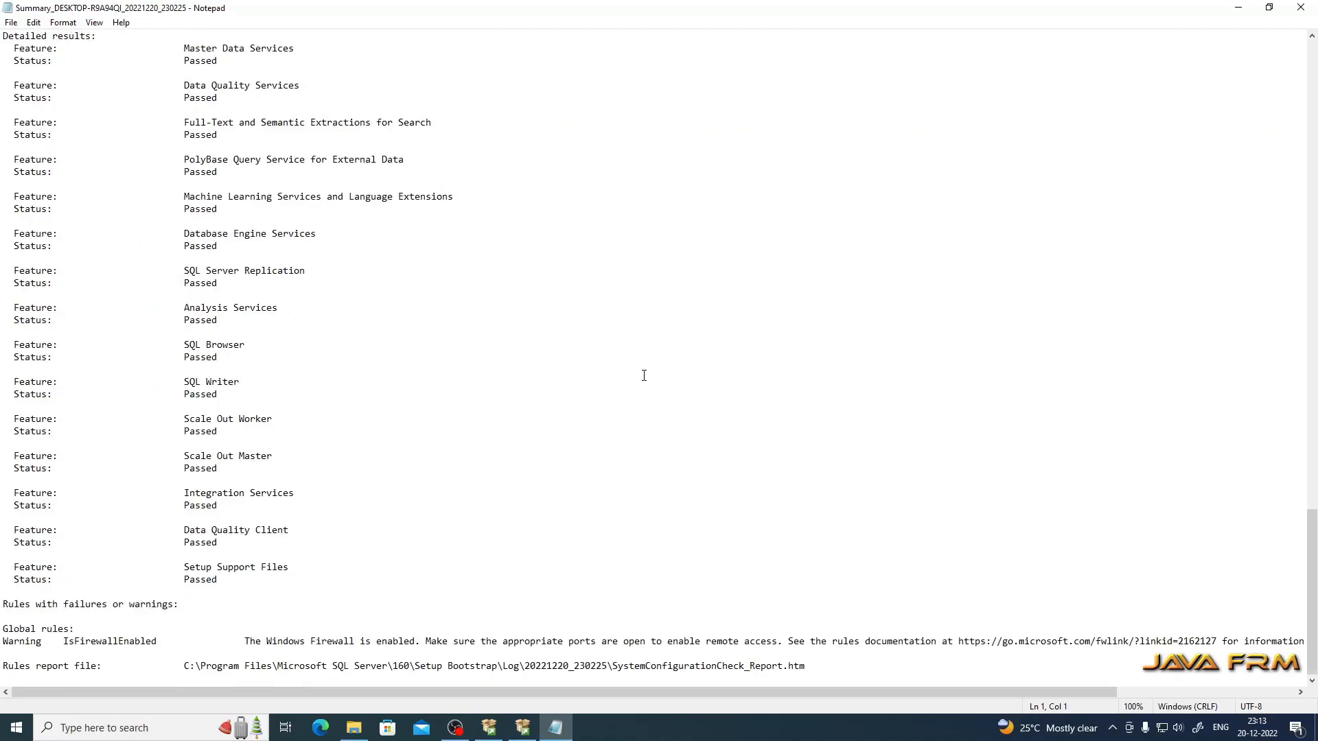
pyautogui.click(1302, 10)
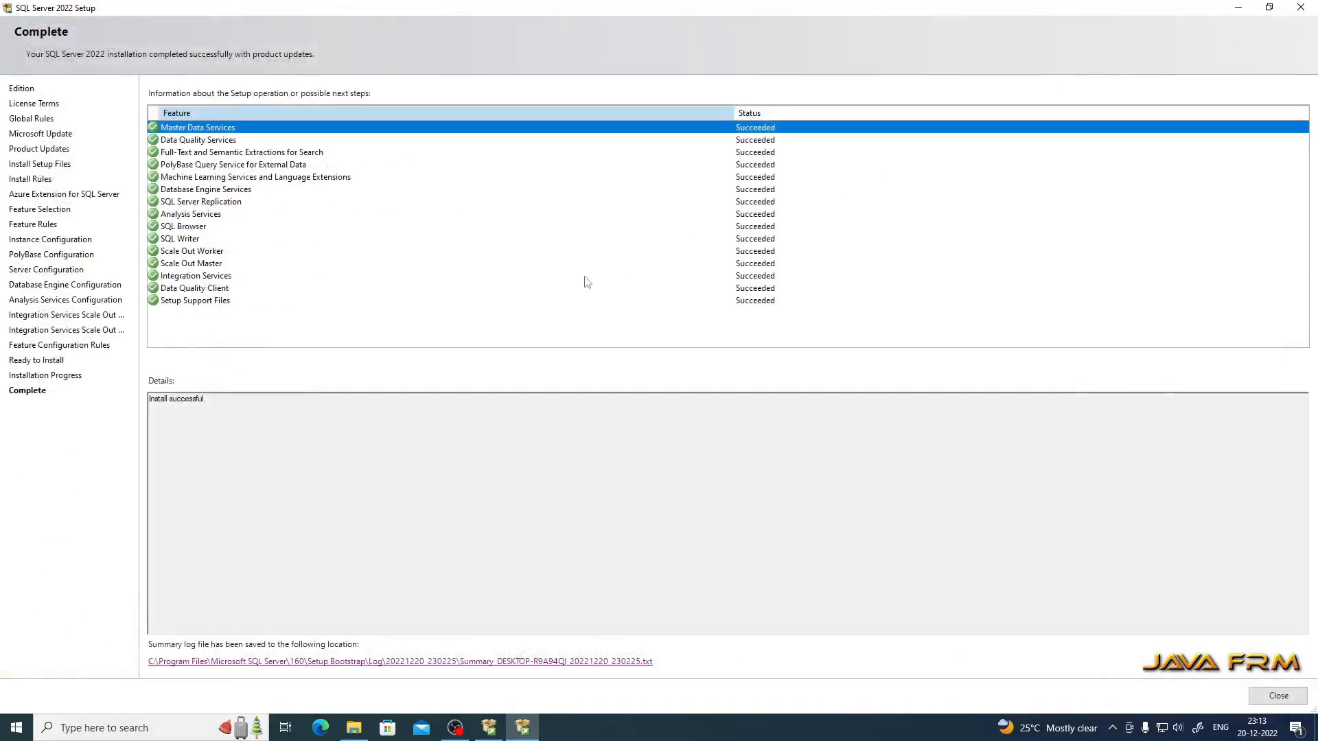
# Step: Close Setup and Installation Center, then start SQL Server 2022 Configuration Manager from Recently added
pyautogui.click(1278, 696)
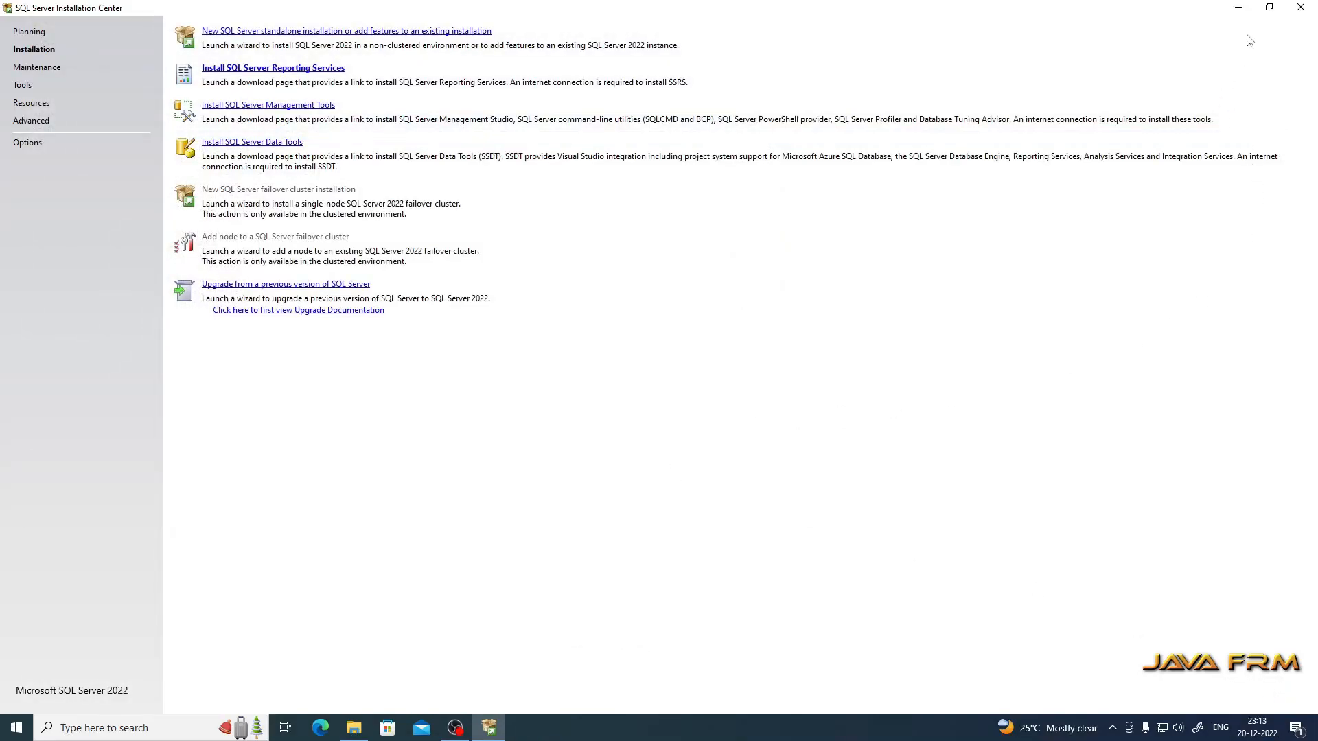
pyautogui.click(1301, 9)
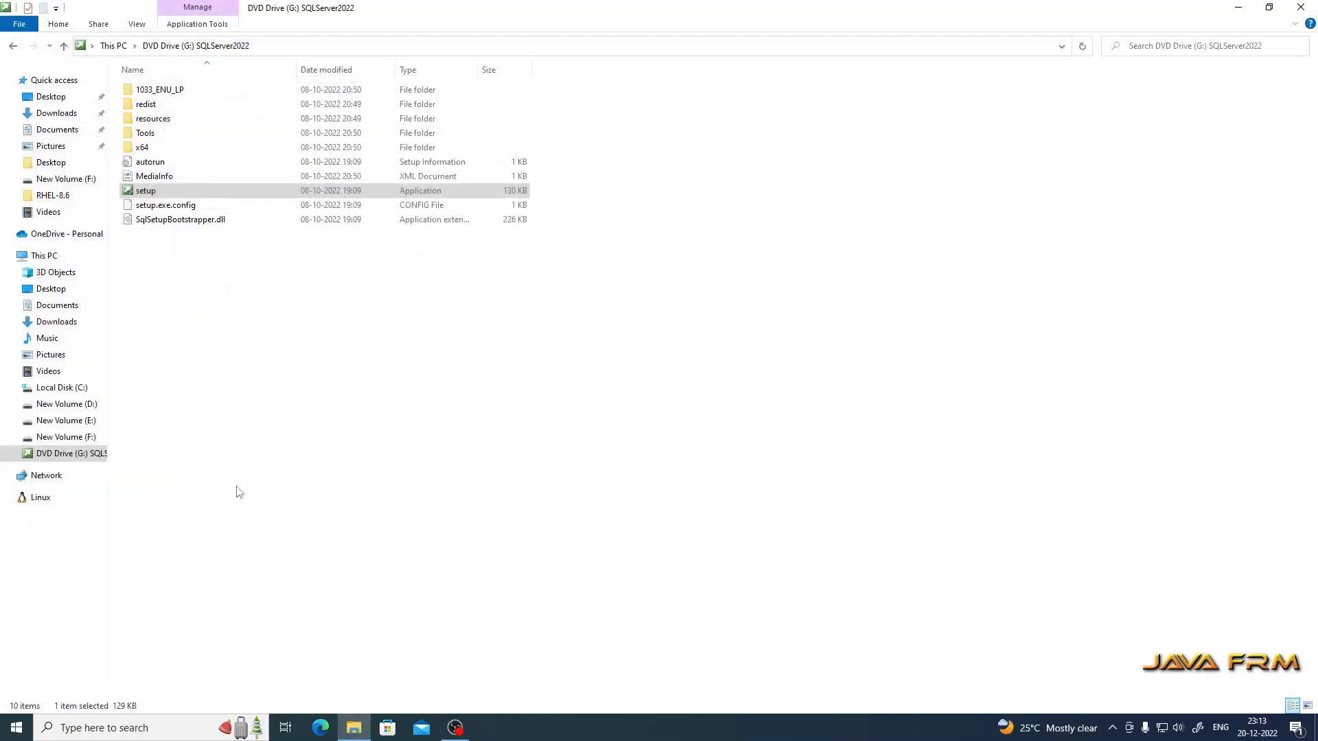
pyautogui.click(16, 727)
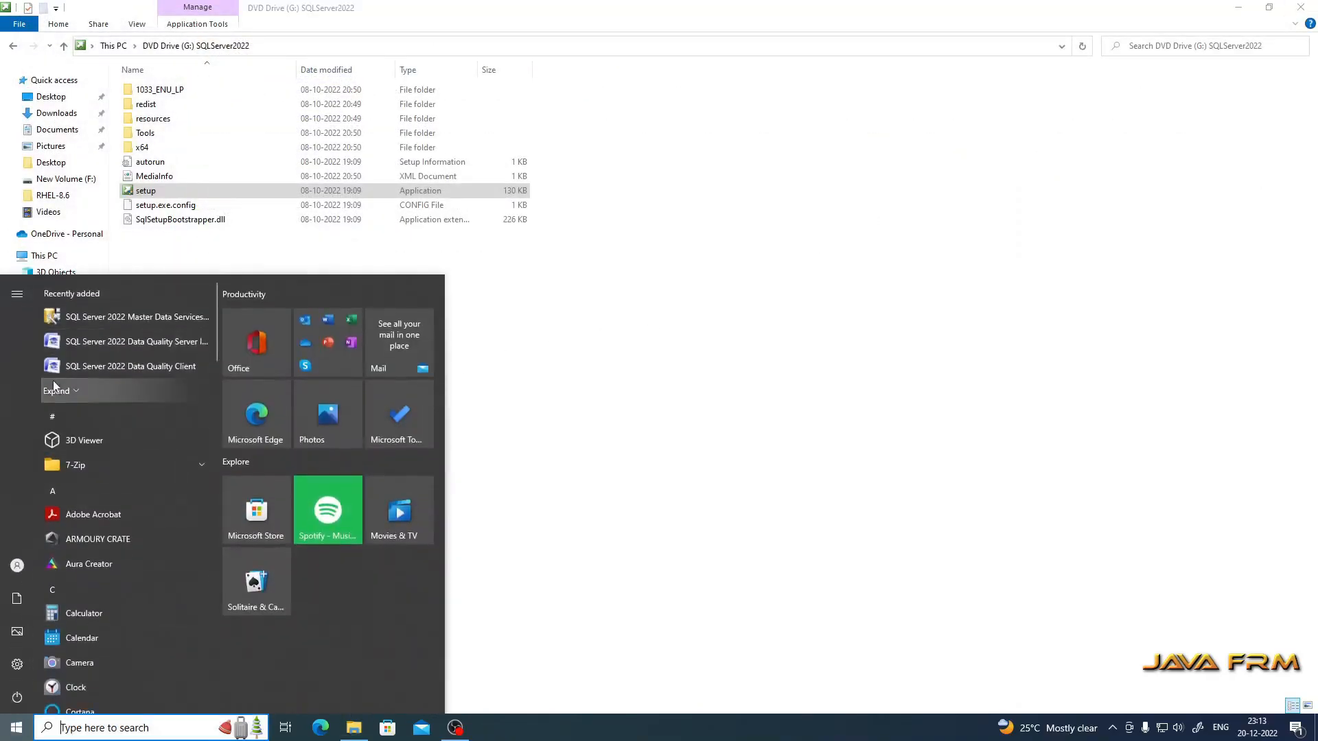
pyautogui.click(56, 389)
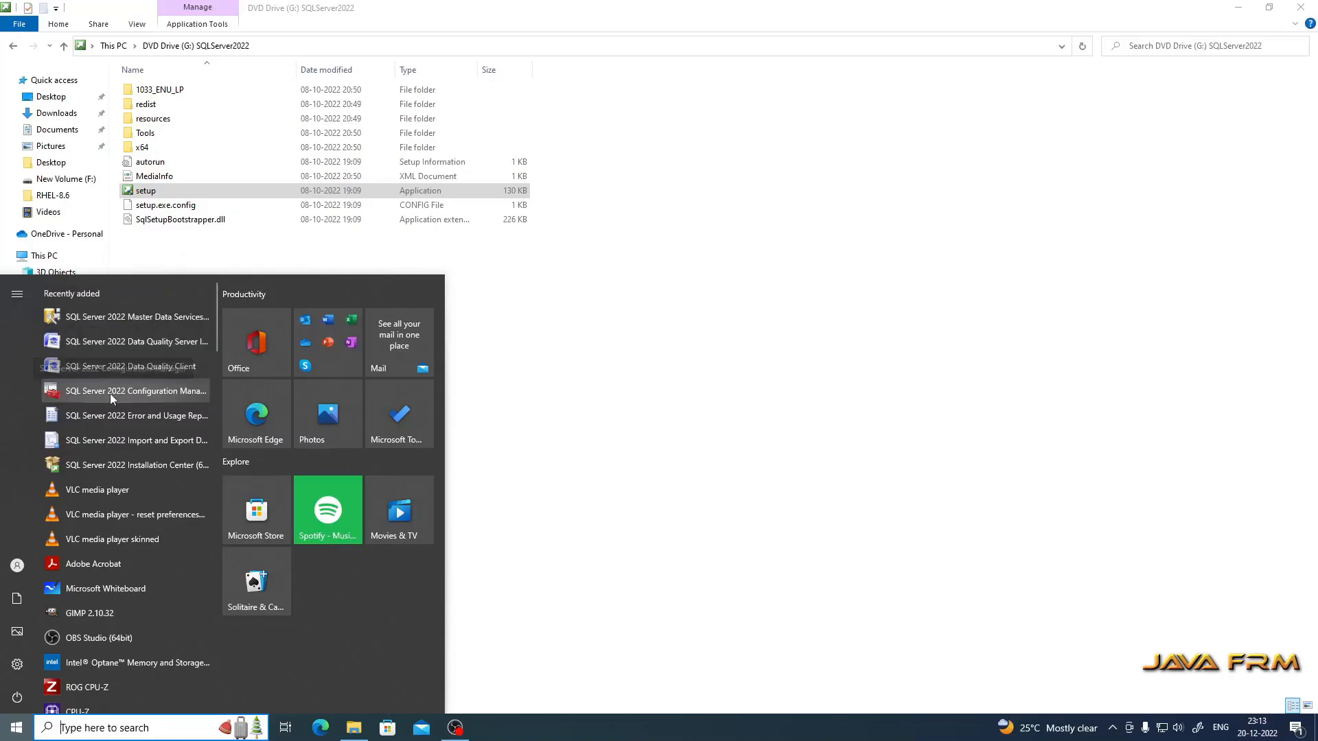
pyautogui.click(130, 393)
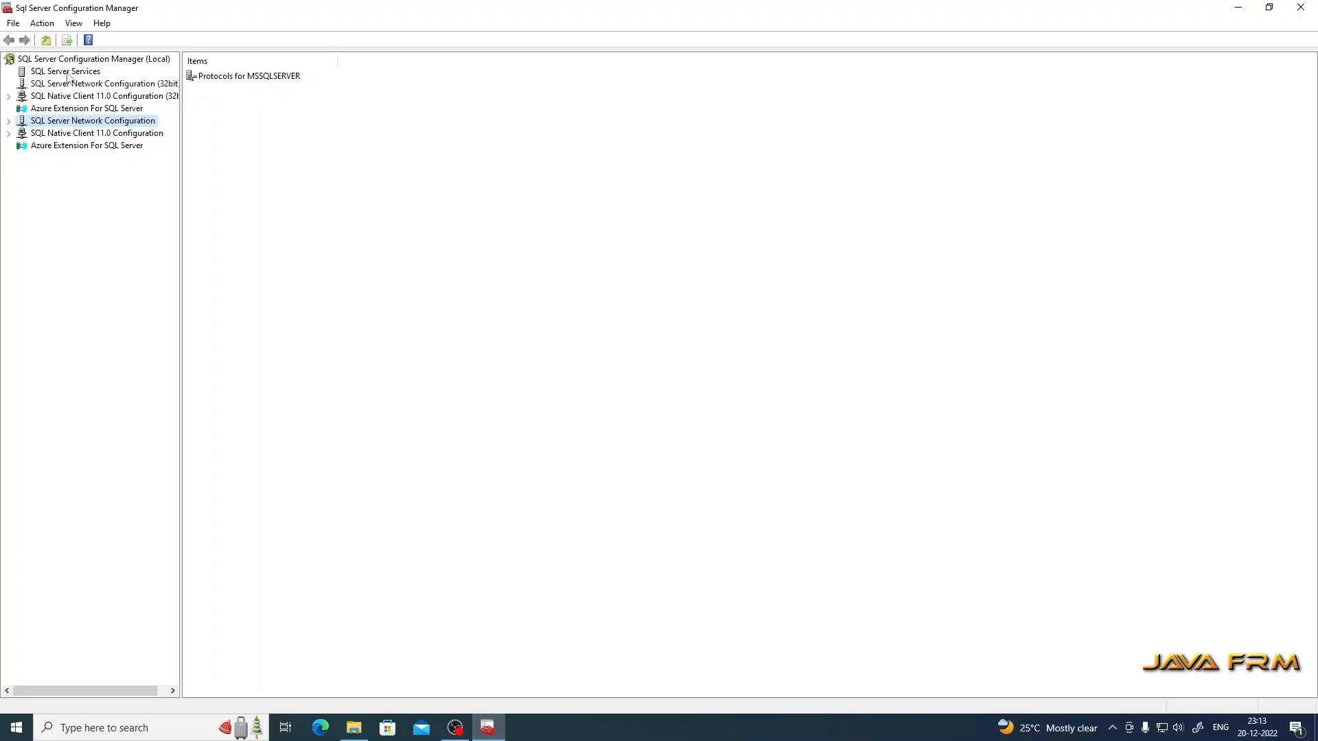
# Step: List SQL Server Services with widened Name and Log On As columns, selecting SQL Server (MSSQLSERVER)
pyautogui.click(66, 72)
pyautogui.moveTo(270, 60); pyautogui.dragTo(415, 88)
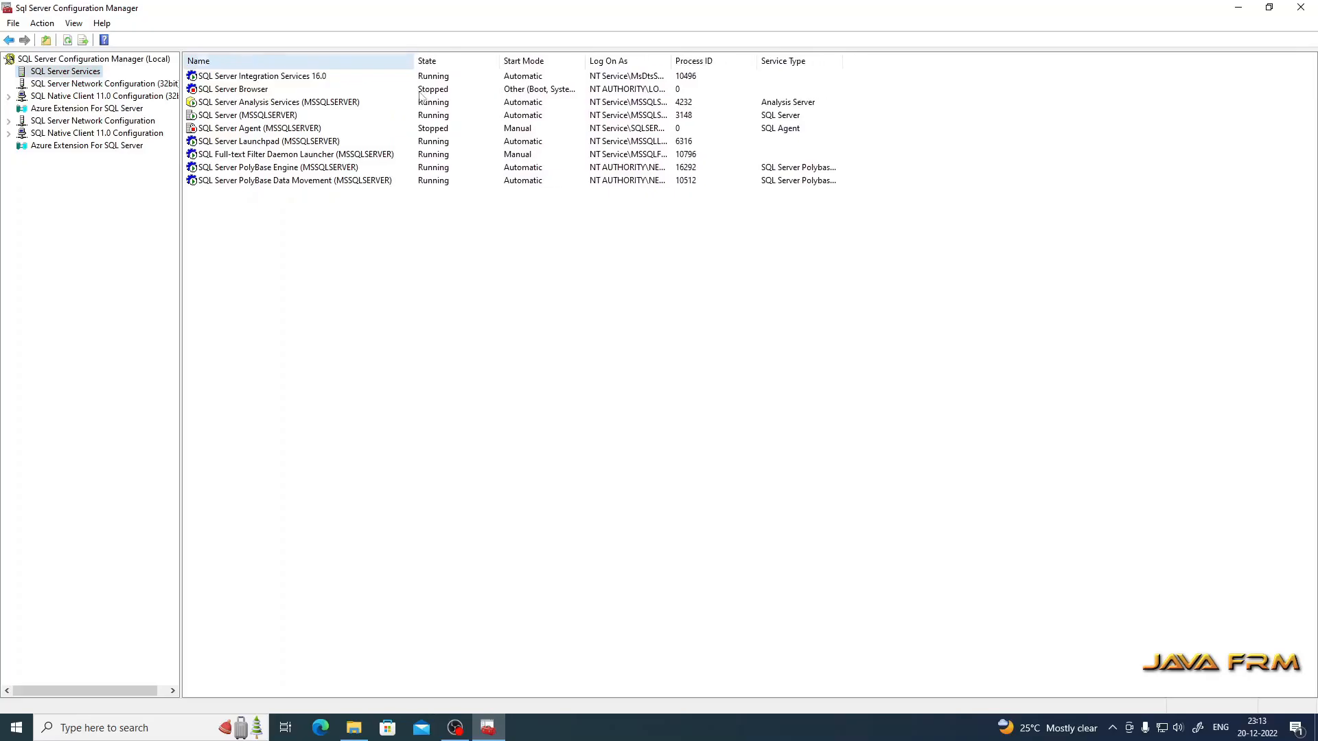
pyautogui.moveTo(499, 61)
pyautogui.mouseDown()
pyautogui.moveTo(524, 63)
pyautogui.moveTo(496, 63)
pyautogui.mouseUp()
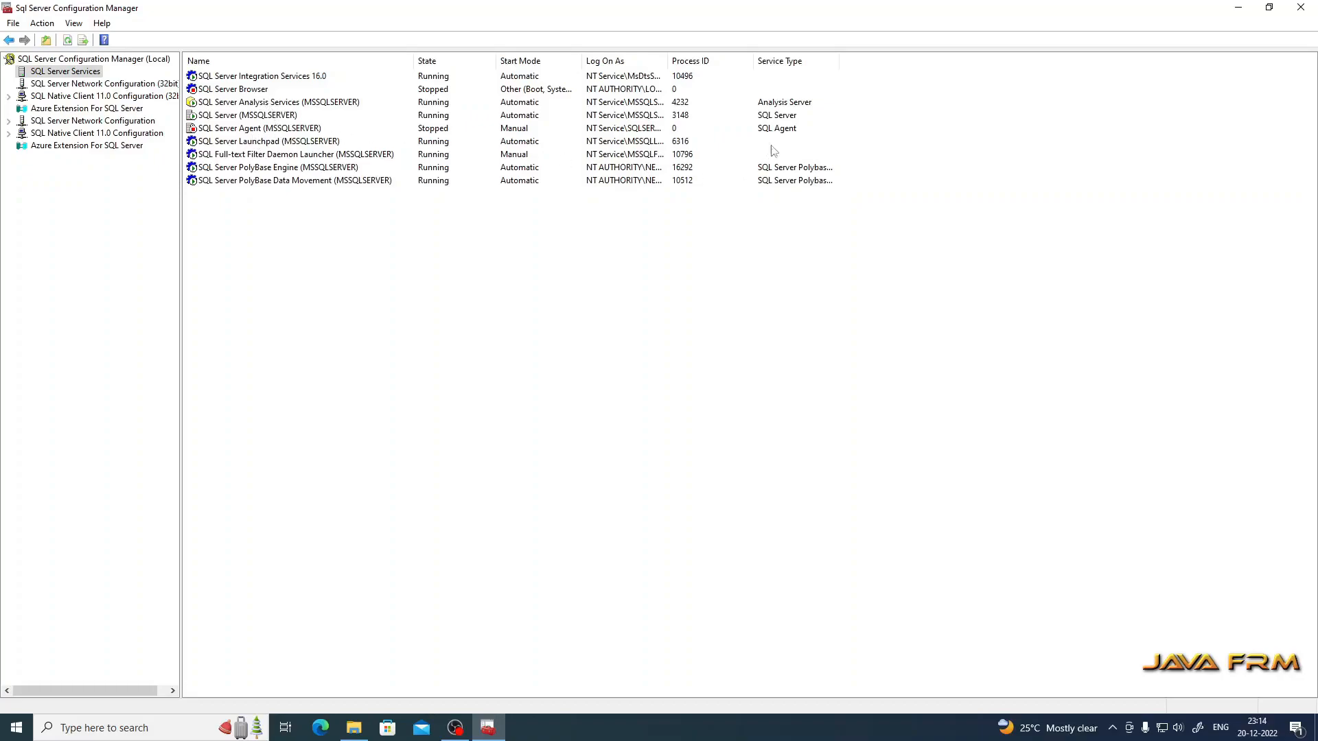
pyautogui.moveTo(668, 61); pyautogui.dragTo(749, 73)
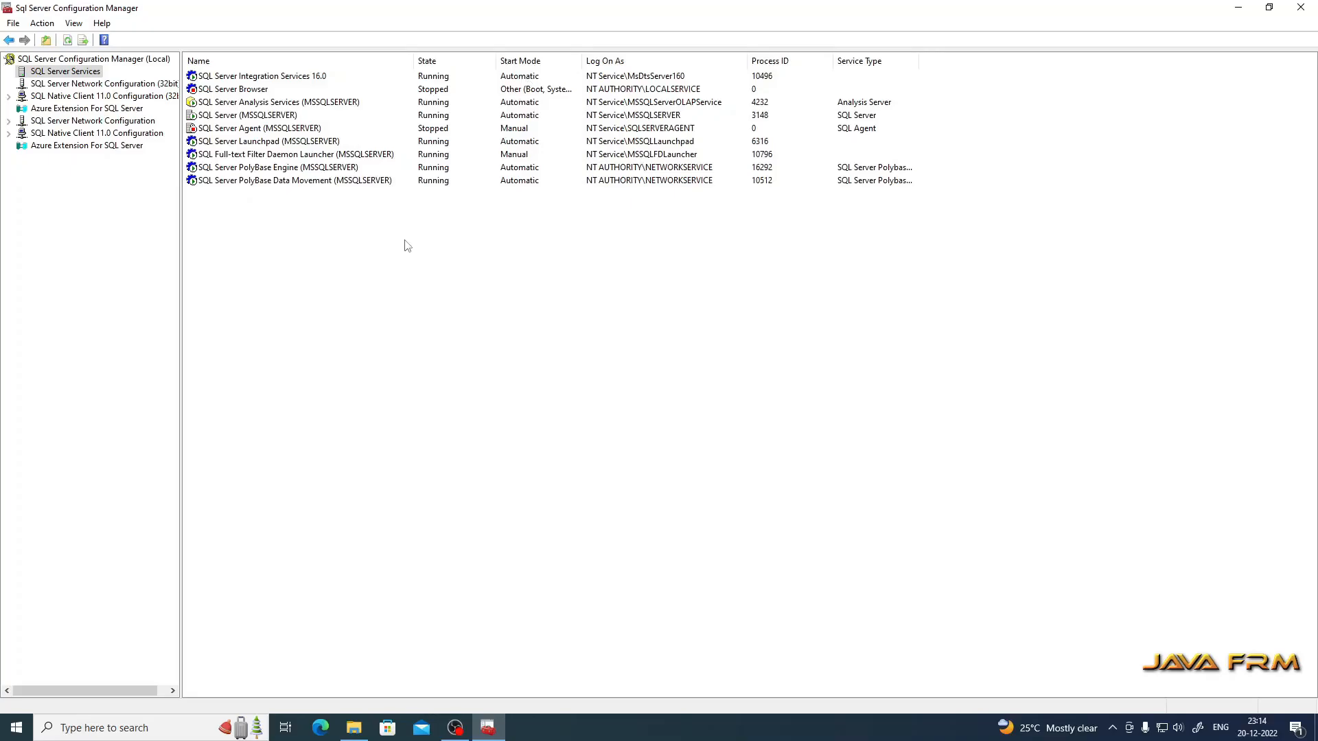
pyautogui.click(289, 116)
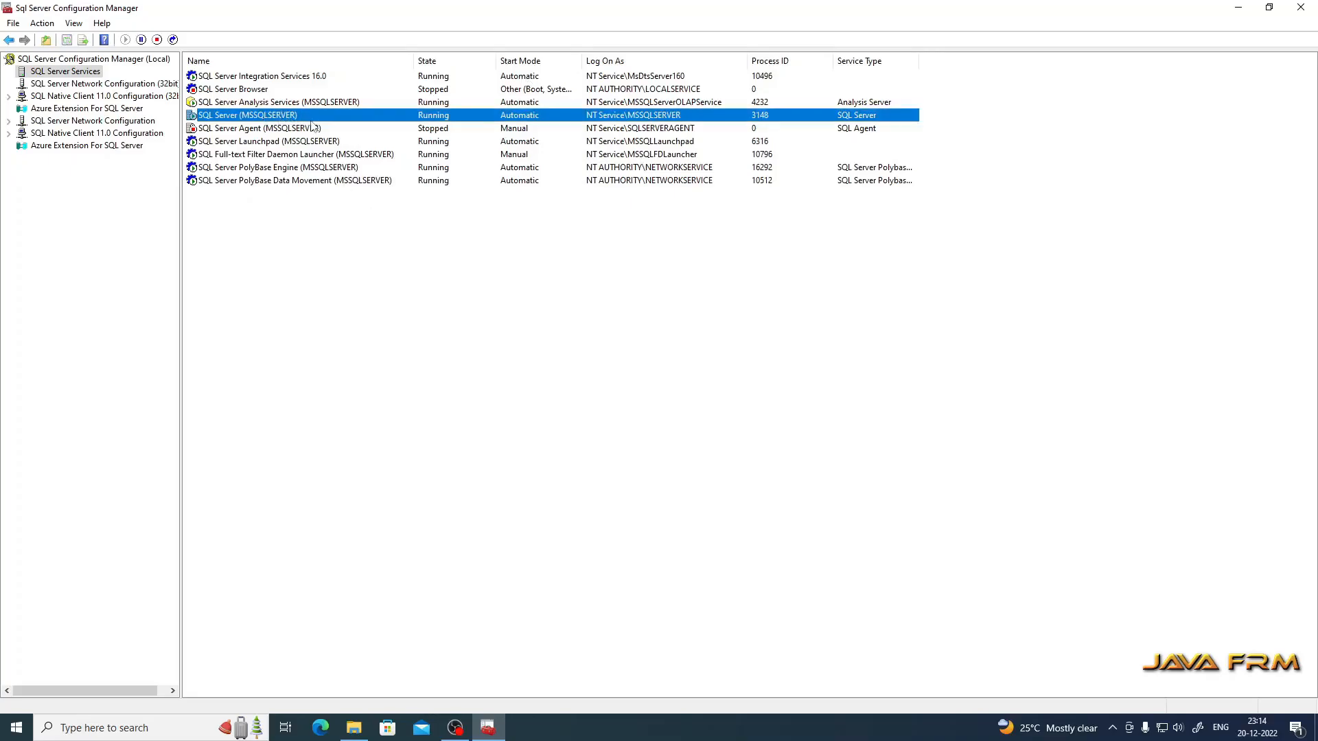
# Step: Browse the 32-bit client configuration and reach Protocols for MSSQLSERVER
pyautogui.click(103, 83)
pyautogui.click(105, 96)
pyautogui.click(9, 96)
pyautogui.click(65, 109)
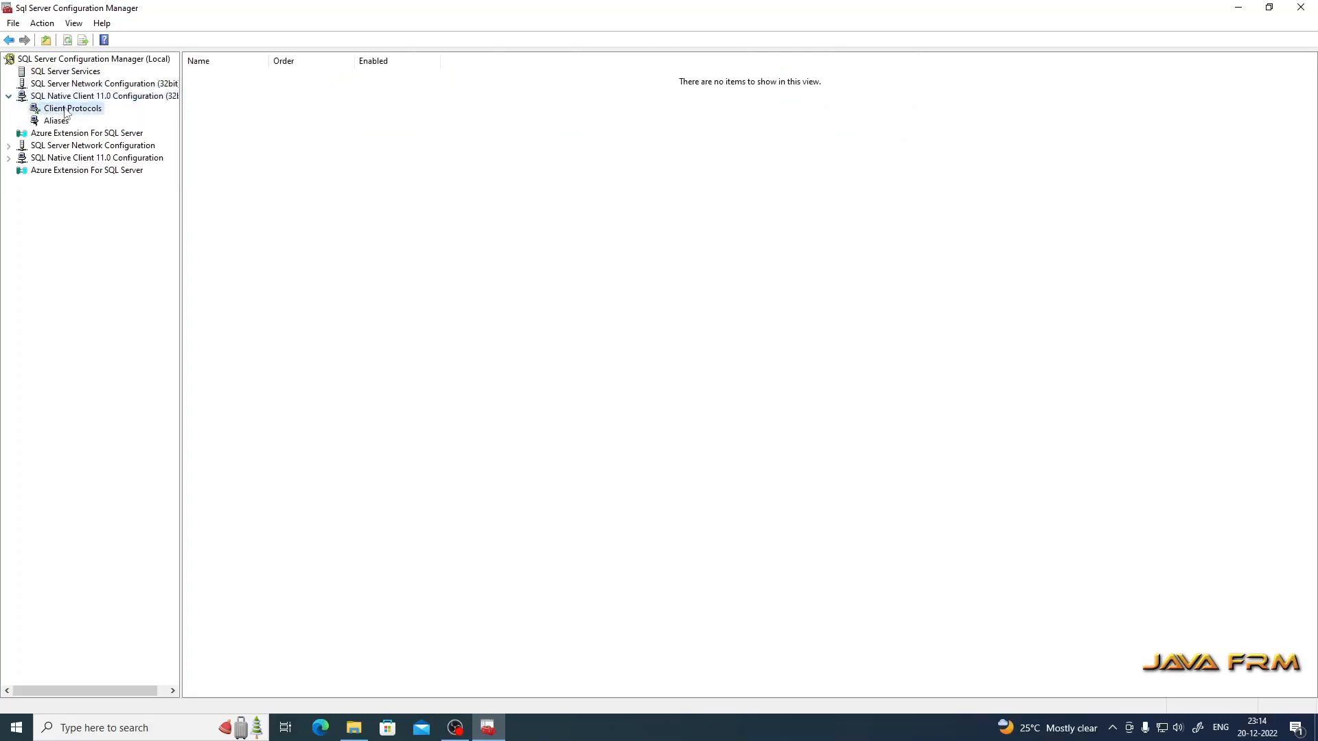
pyautogui.click(57, 122)
pyautogui.click(61, 135)
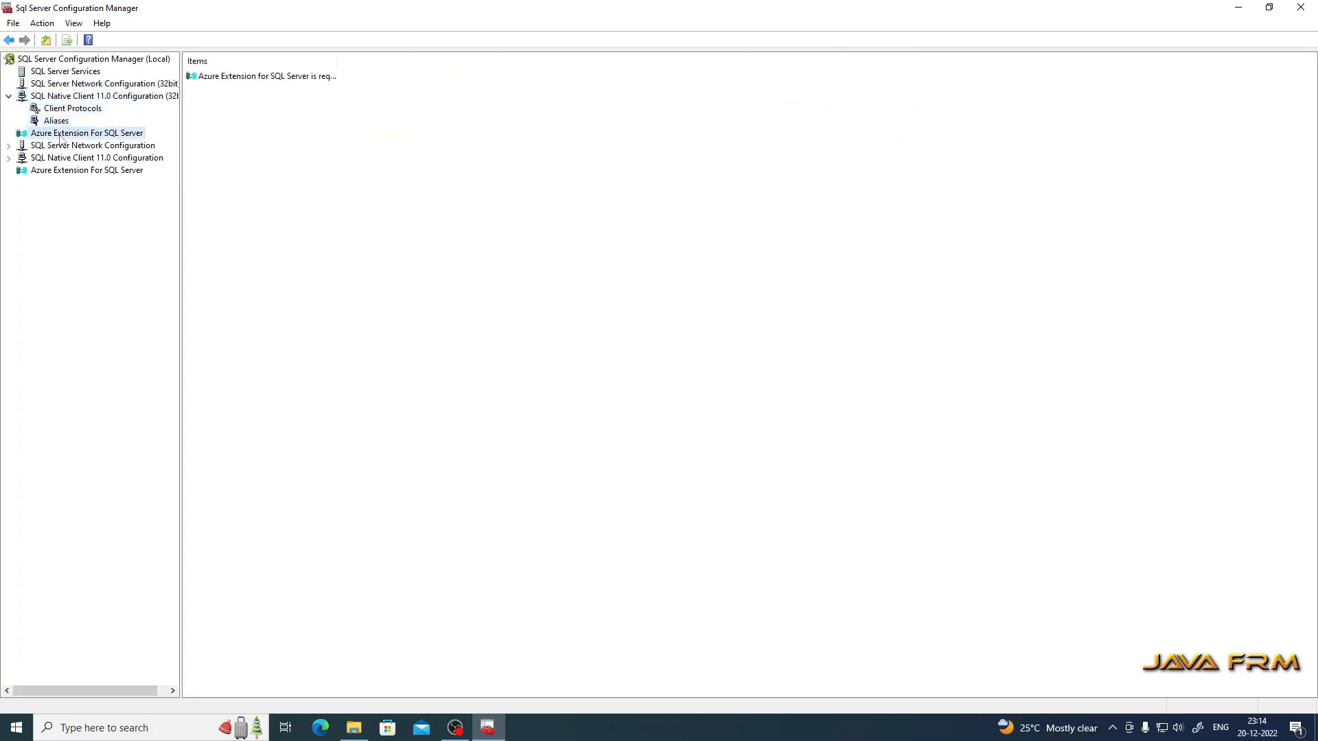
pyautogui.click(95, 147)
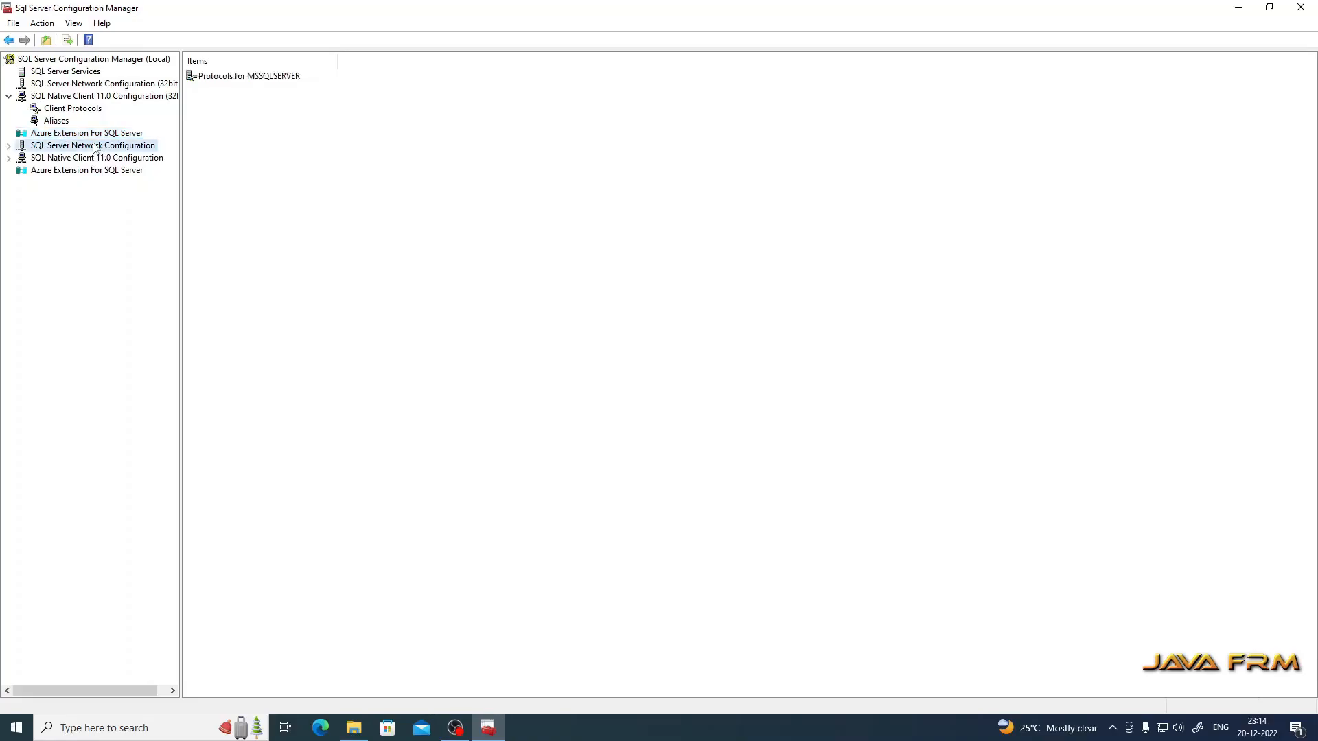
pyautogui.click(8, 146)
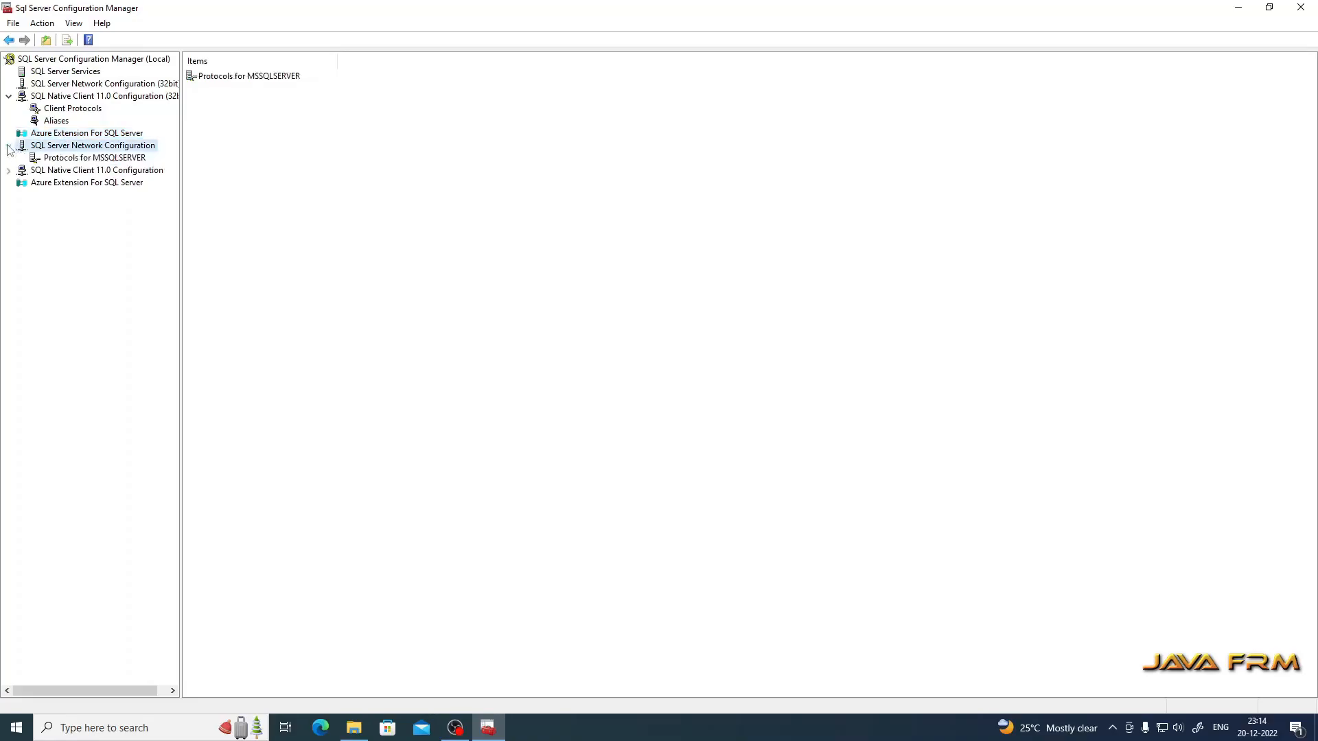
pyautogui.click(66, 159)
# Step: Enable the Named Pipes and TCP/IP protocols for MSSQLSERVER, acknowledging the restart warnings
pyautogui.click(233, 90)
pyautogui.rightClick(235, 91)
pyautogui.click(264, 97)
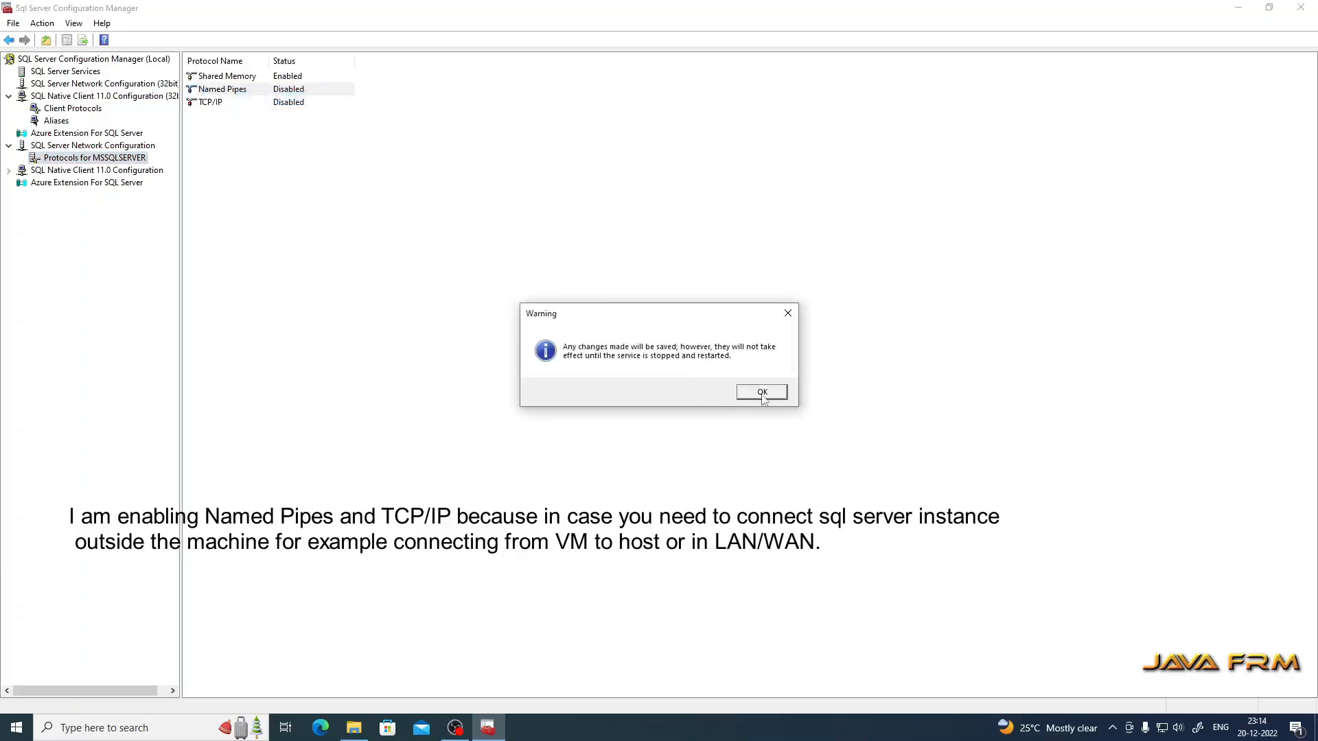
pyautogui.click(762, 392)
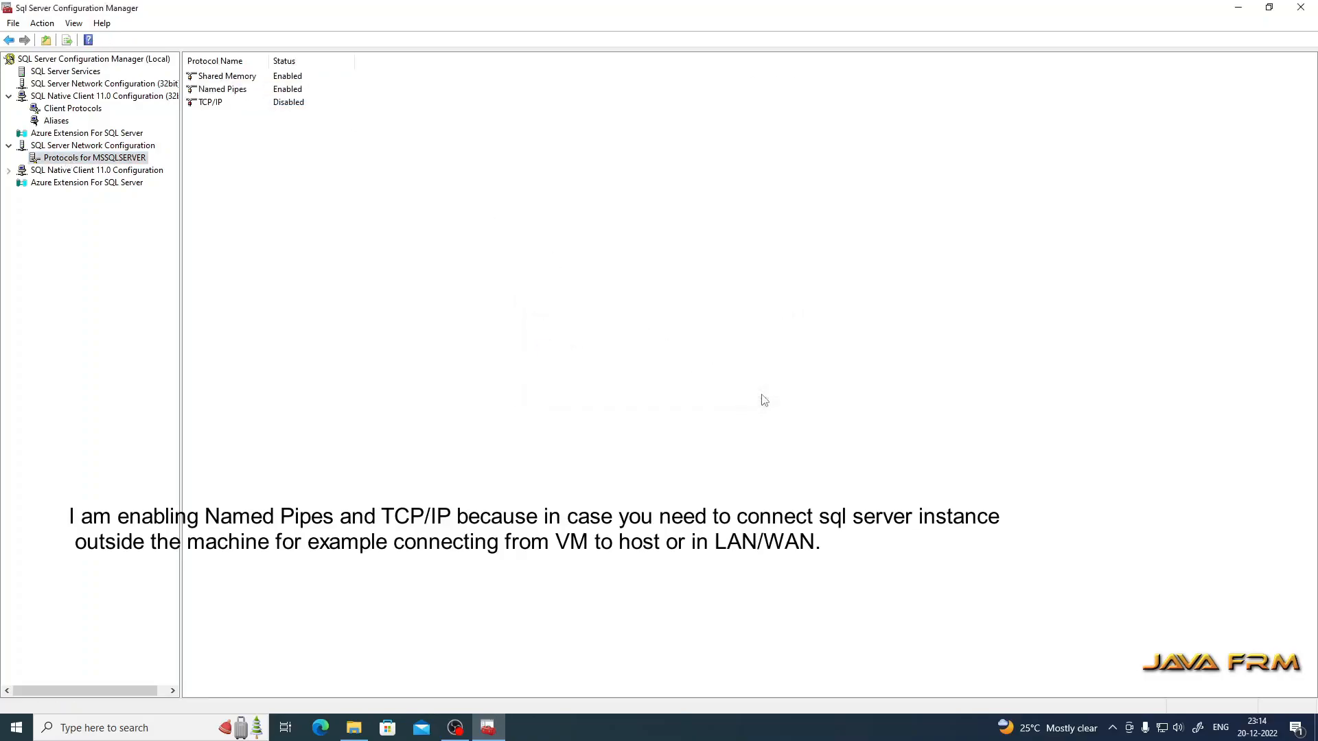
pyautogui.click(214, 104)
pyautogui.rightClick(215, 104)
pyautogui.click(254, 116)
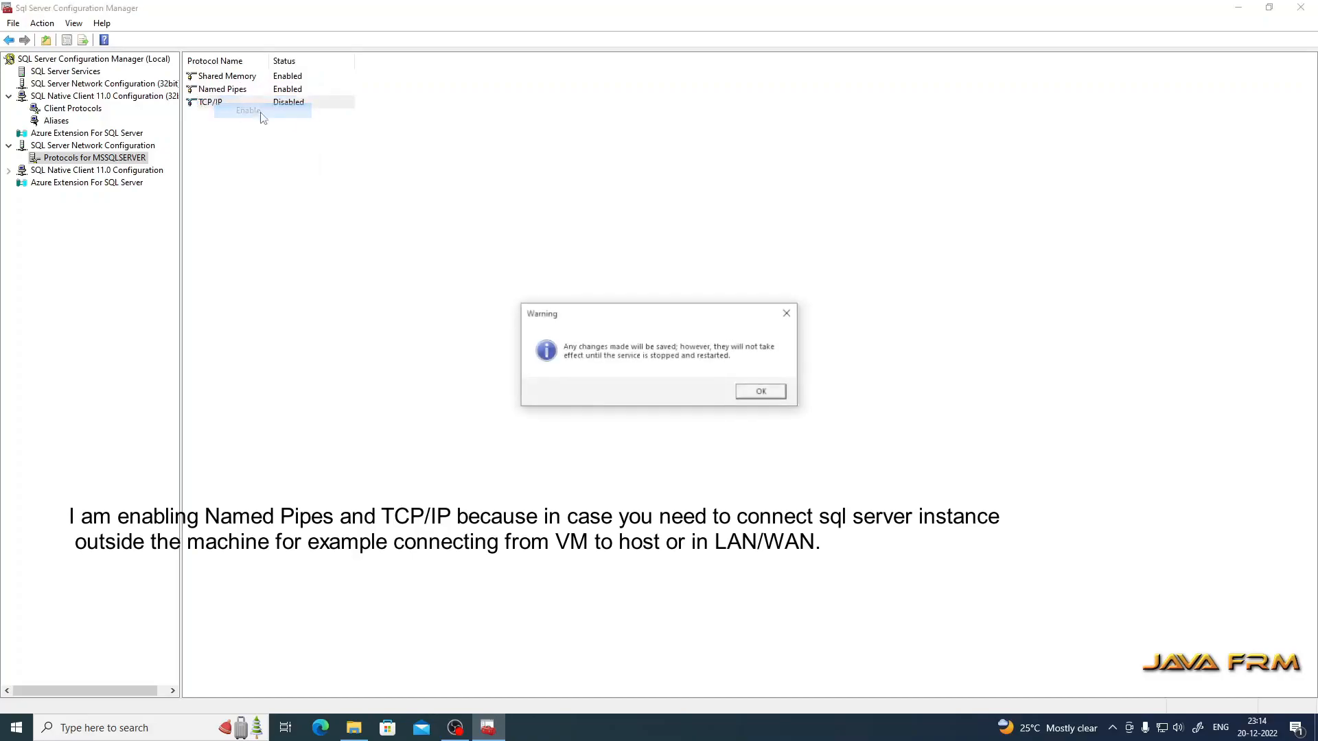
pyautogui.click(762, 392)
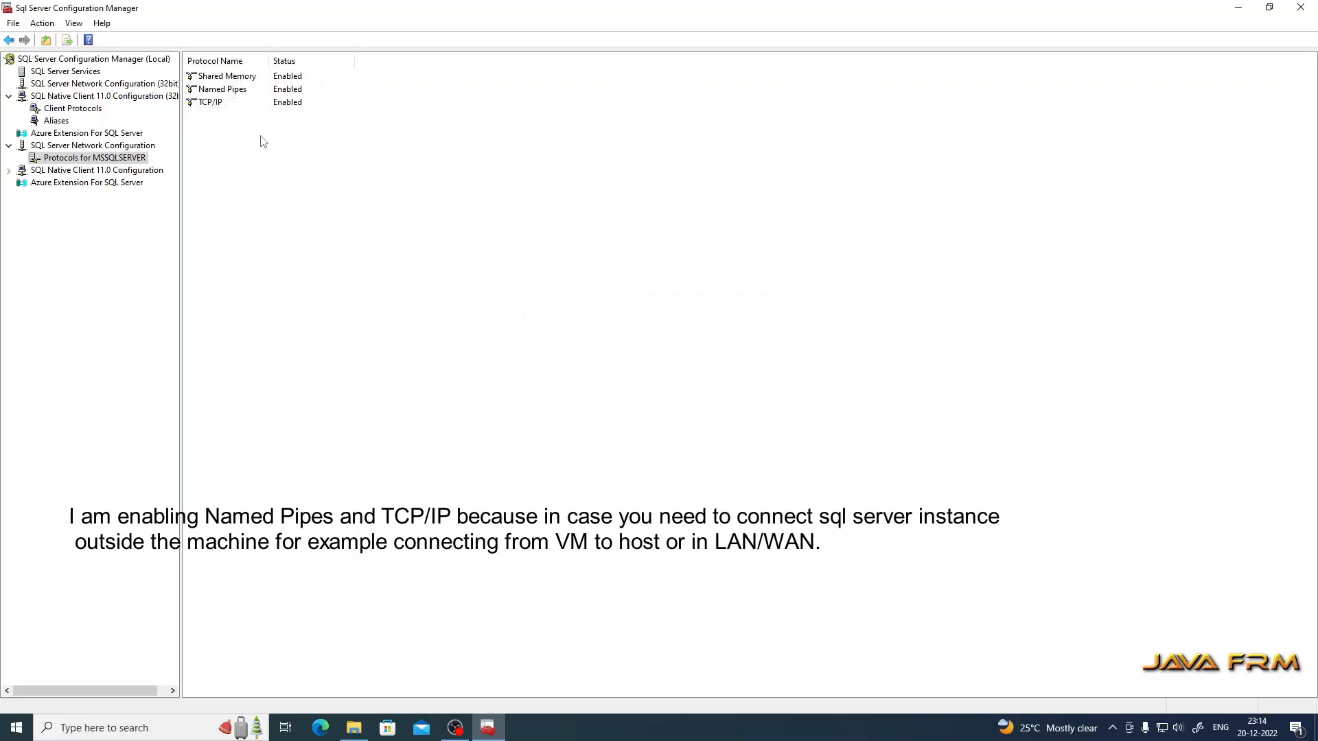
# Step: Look over the SQL Native Client 11.0 configuration, then close SQL Server Configuration Manager
pyautogui.click(63, 173)
pyautogui.click(9, 171)
pyautogui.click(69, 183)
pyautogui.click(62, 197)
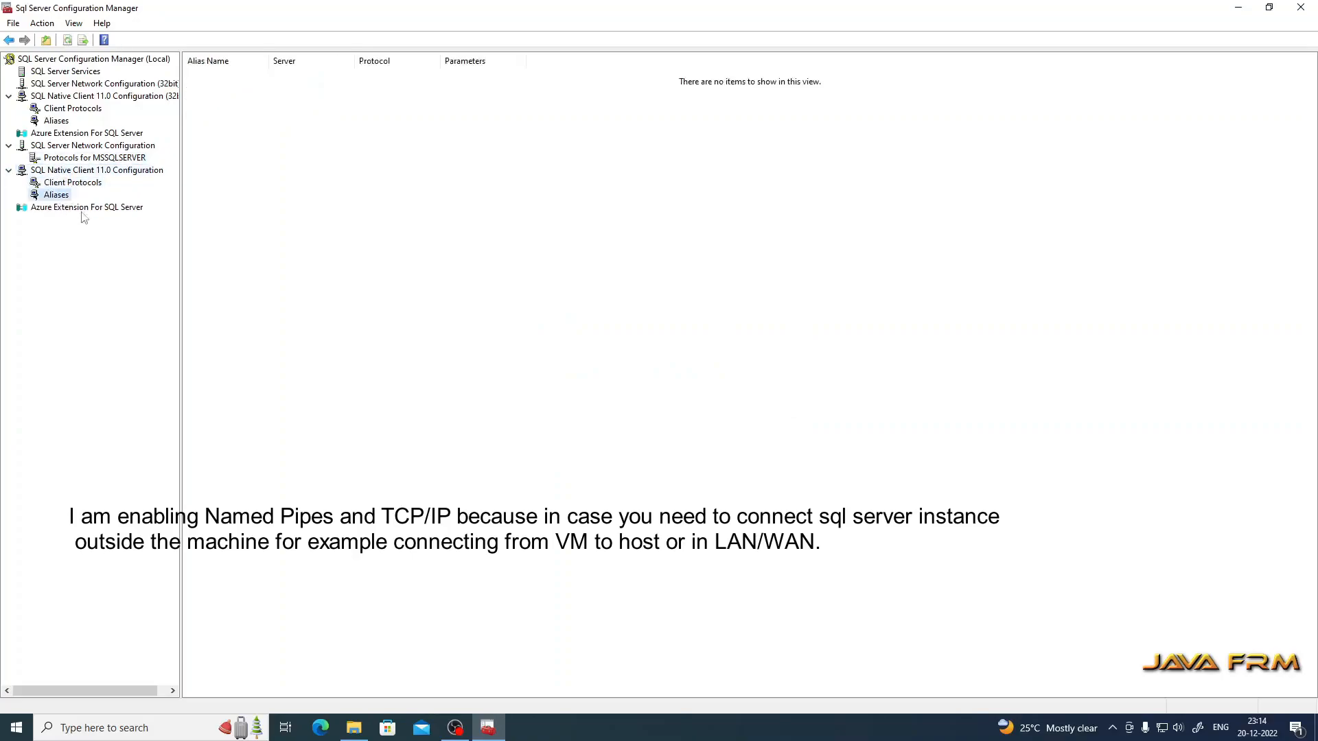
pyautogui.click(82, 212)
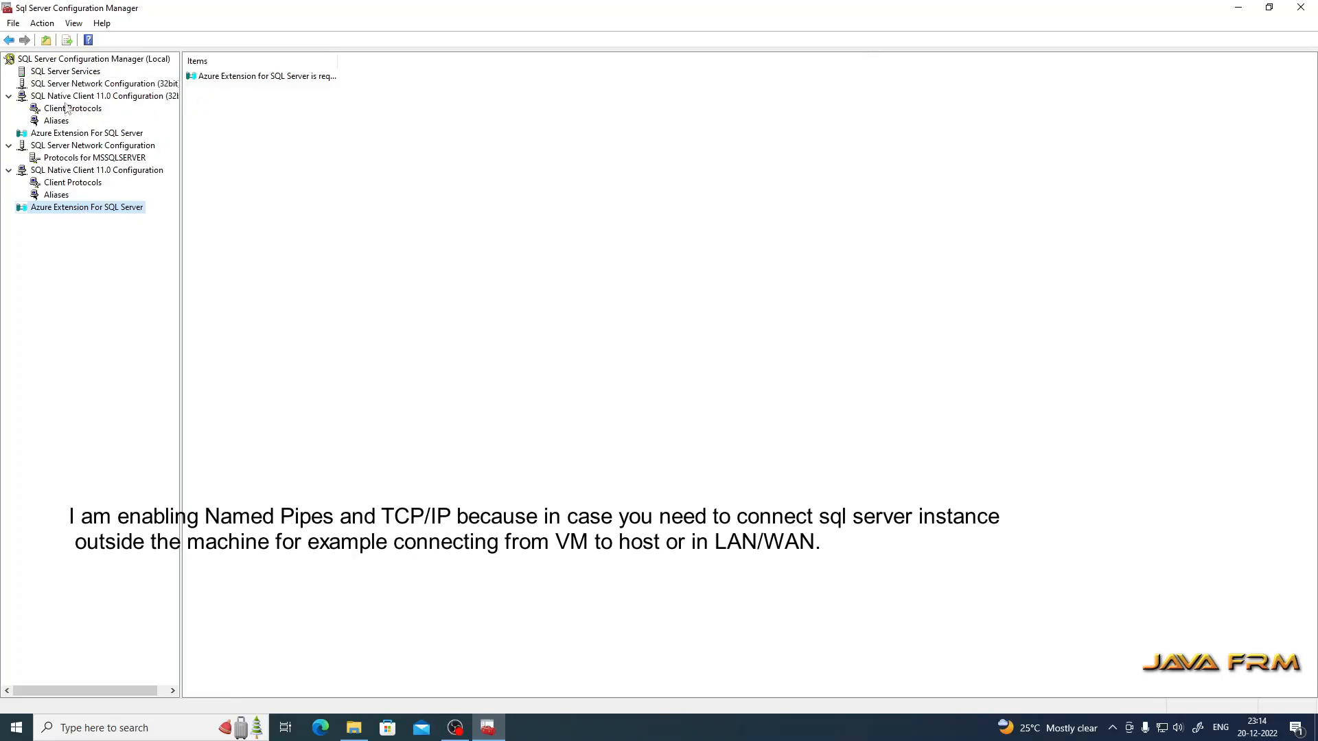
pyautogui.click(65, 72)
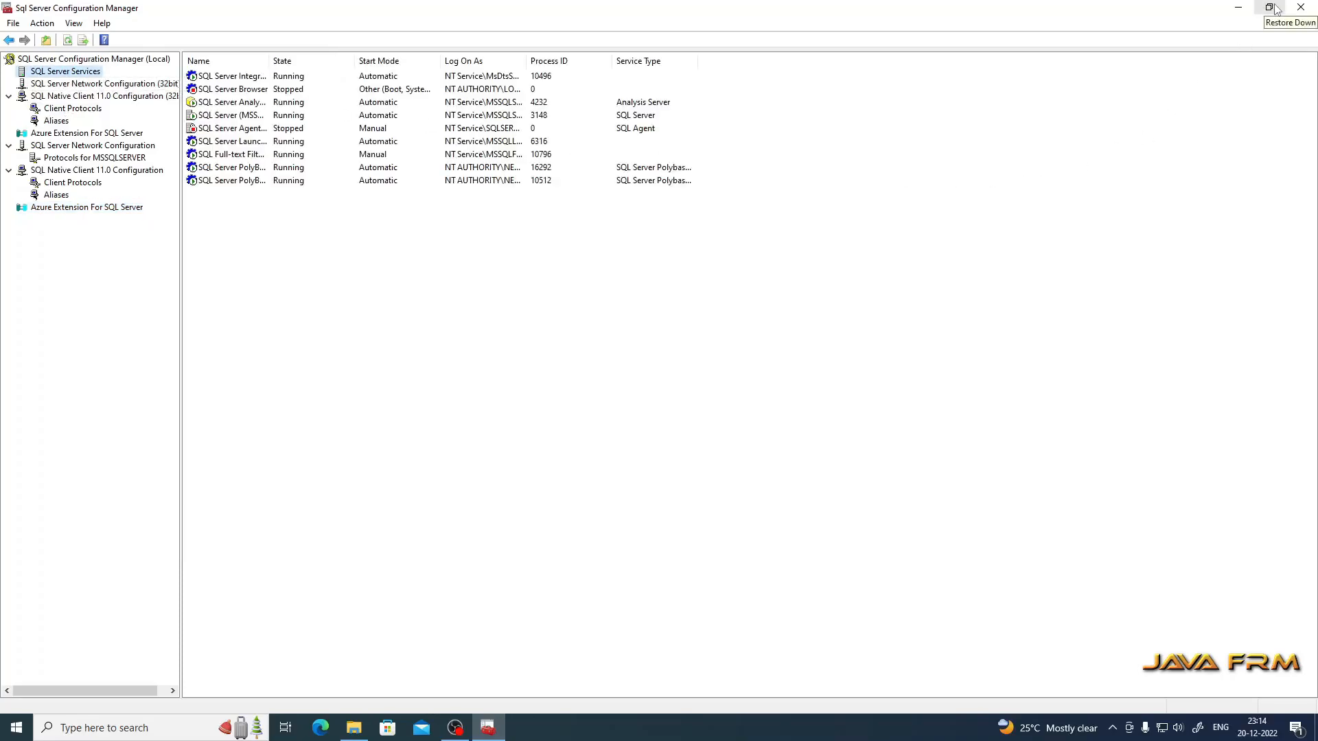
pyautogui.click(1301, 8)
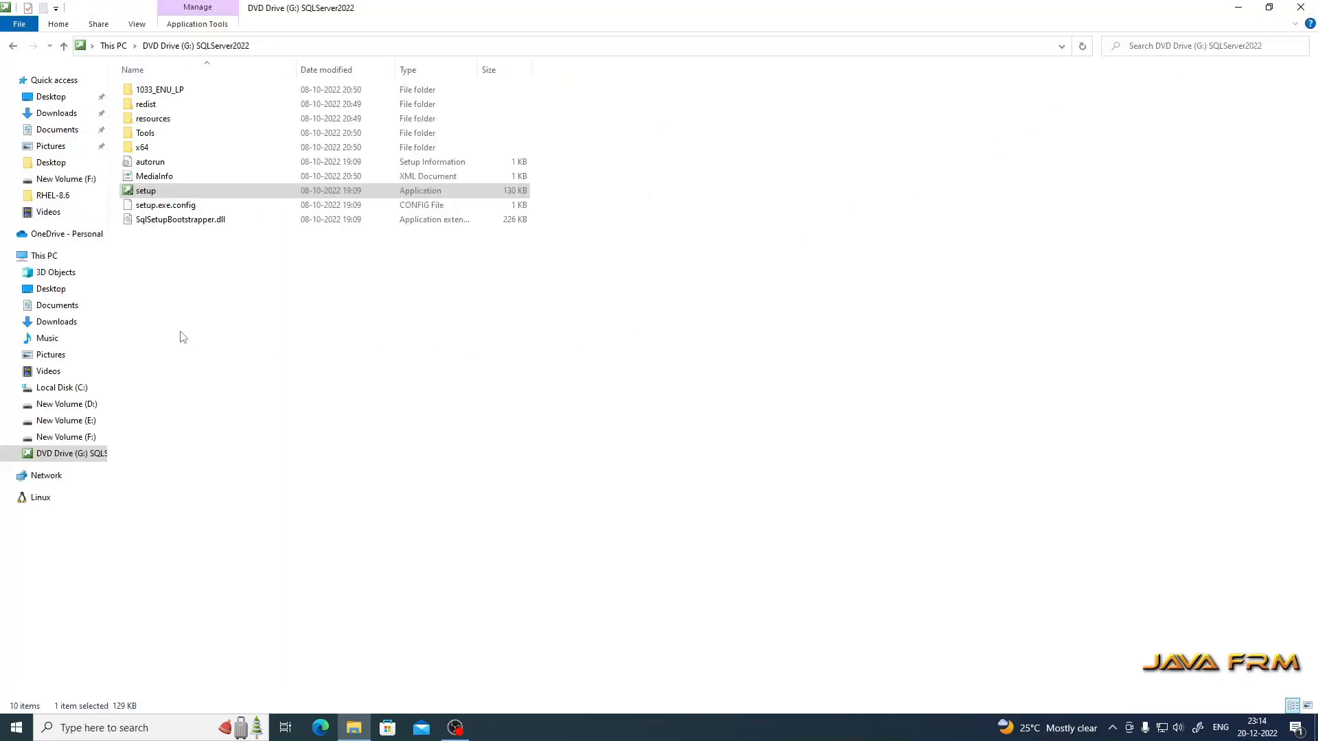
# Step: Run SSMS-Setup-ENU from the Downloads folder as administrator
pyautogui.click(57, 112)
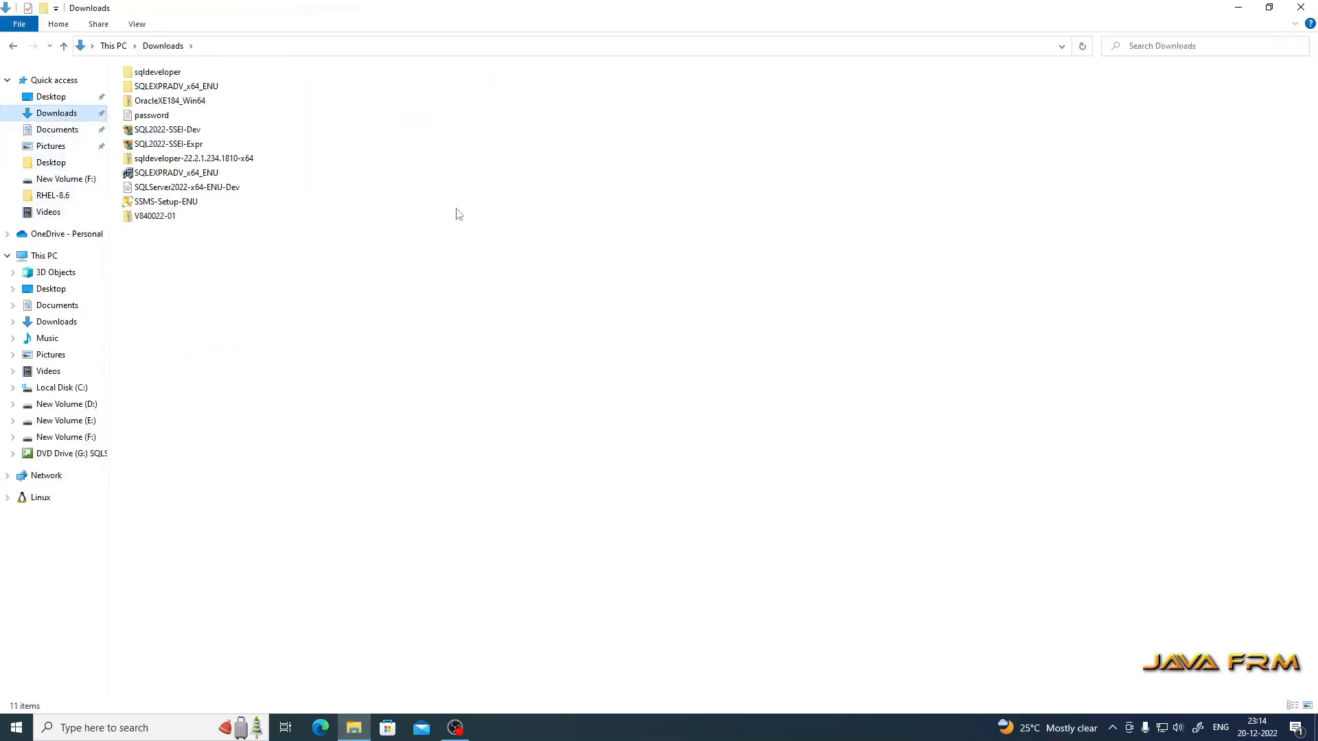
pyautogui.click(175, 204)
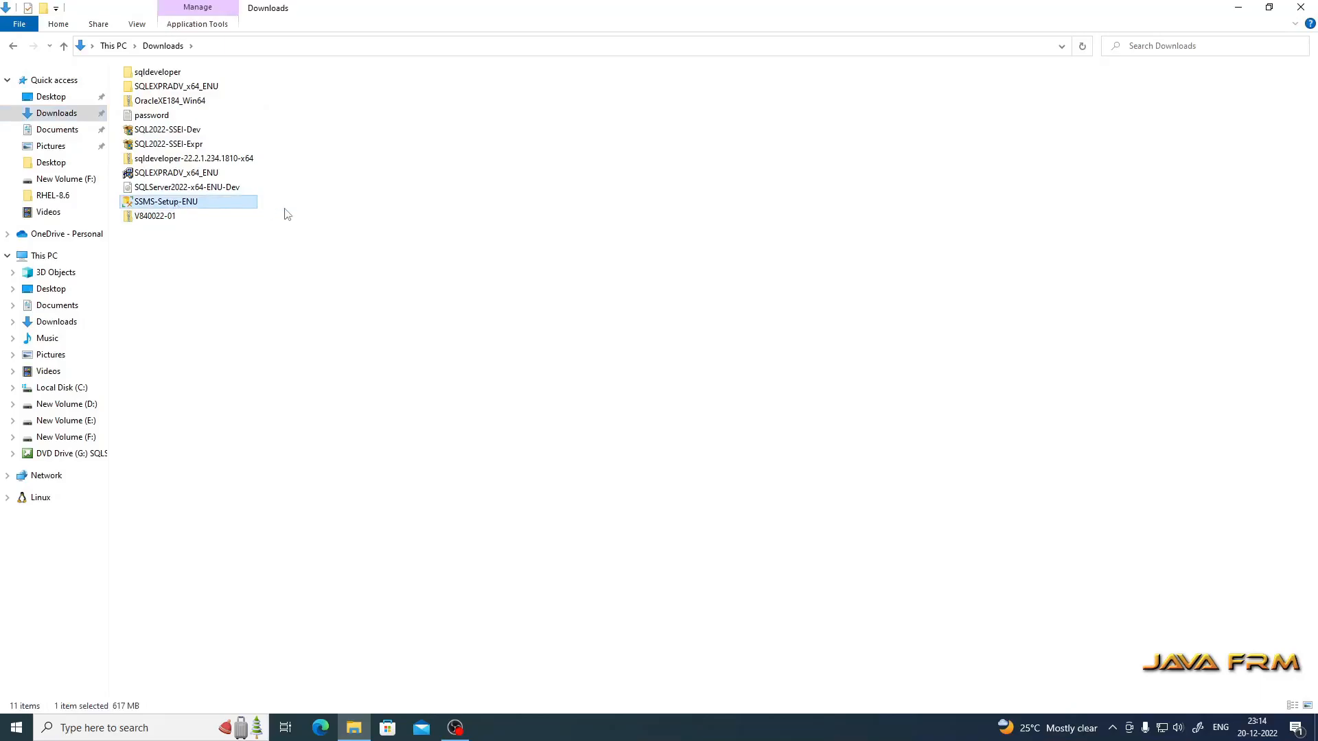
pyautogui.rightClick(177, 204)
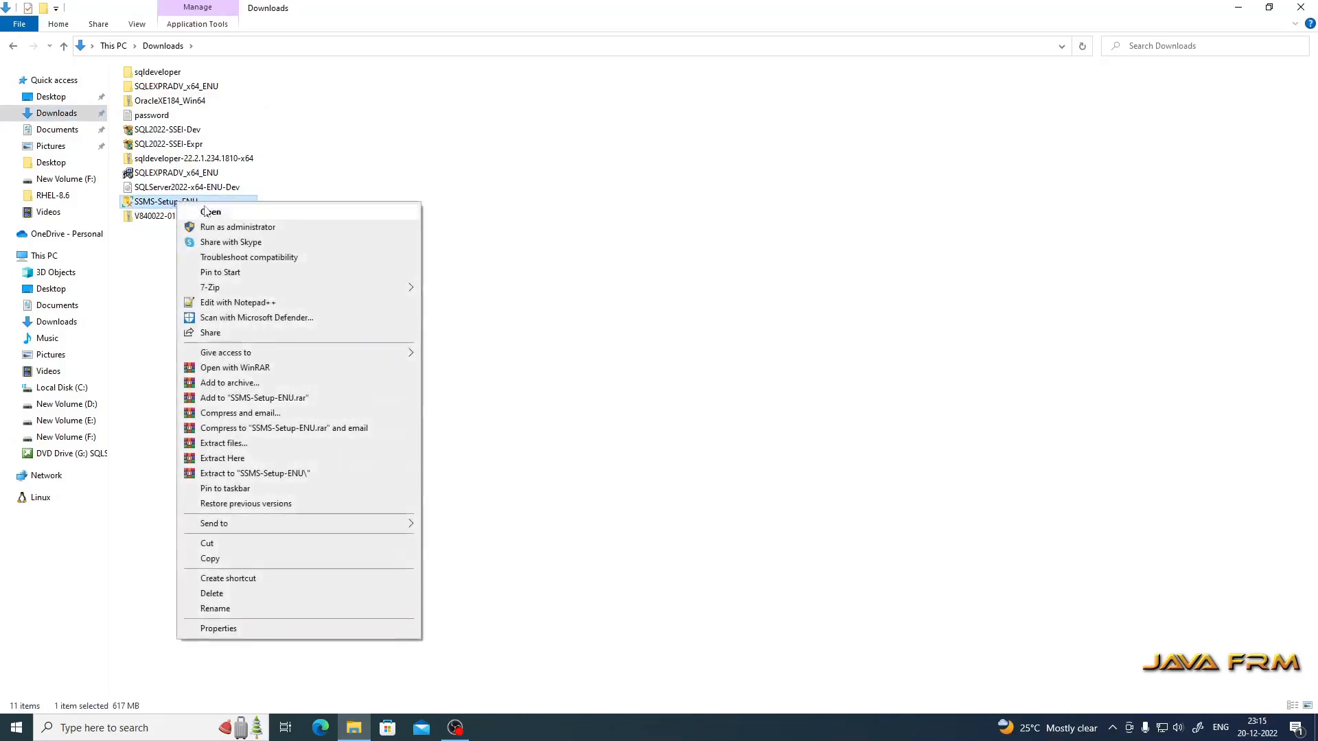
pyautogui.click(258, 227)
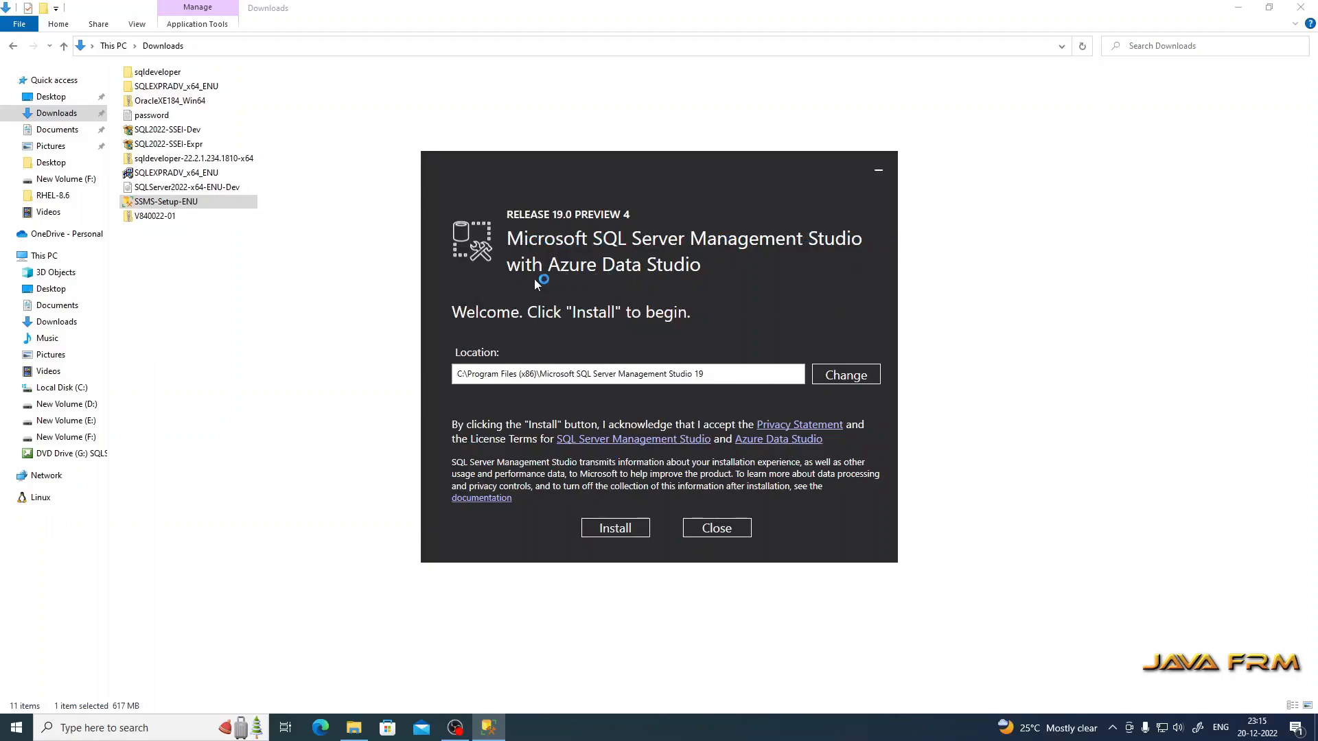
# Step: Install SSMS 19 with Azure Data Studio, then close the installer once setup completes
pyautogui.click(627, 530)
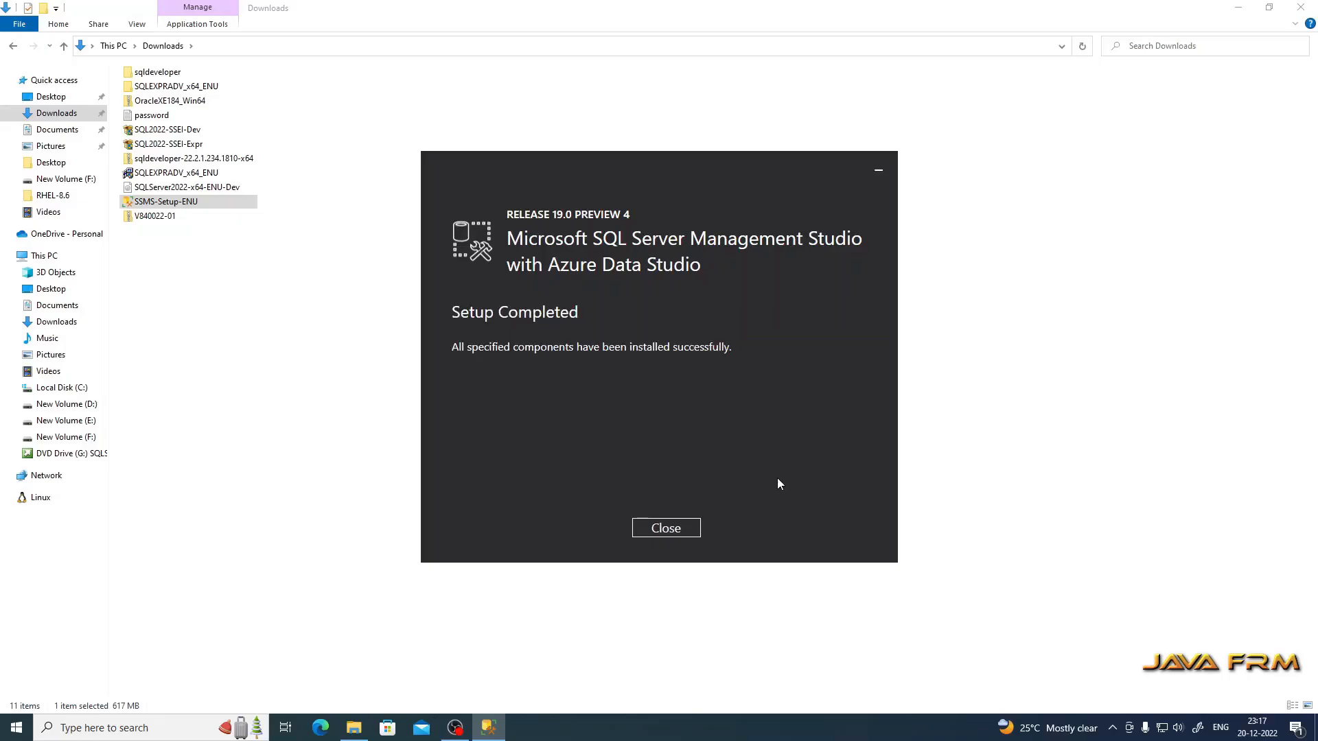
pyautogui.click(657, 533)
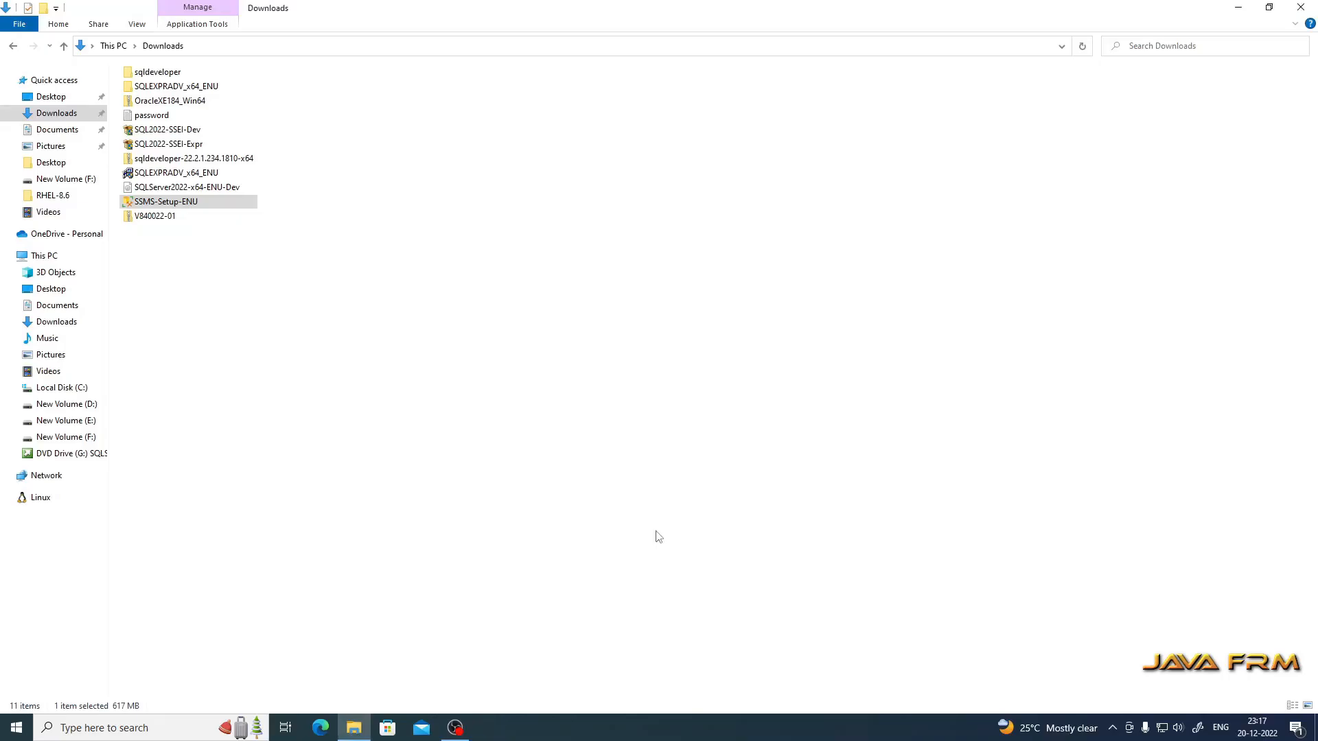
# Step: Launch SQL Server Management Studio 19 from the Start menu's Recently added list
pyautogui.click(21, 733)
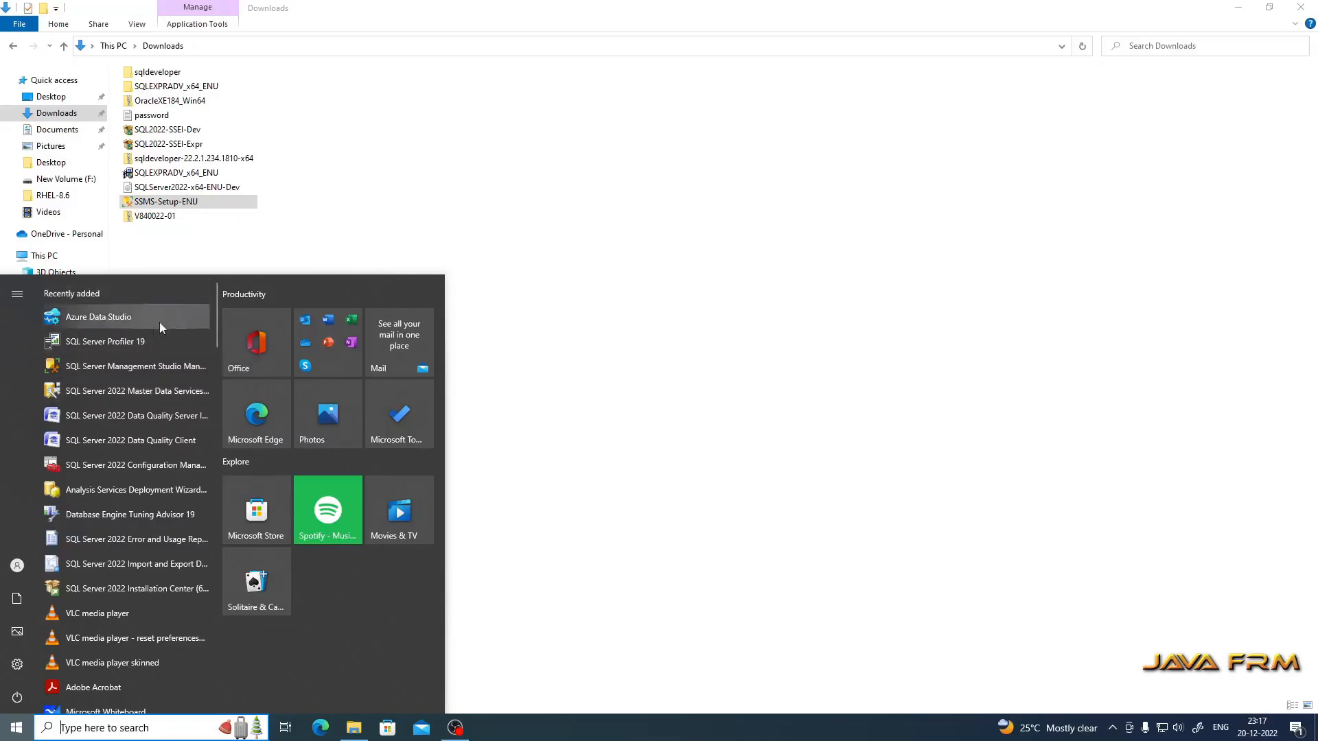
pyautogui.click(121, 365)
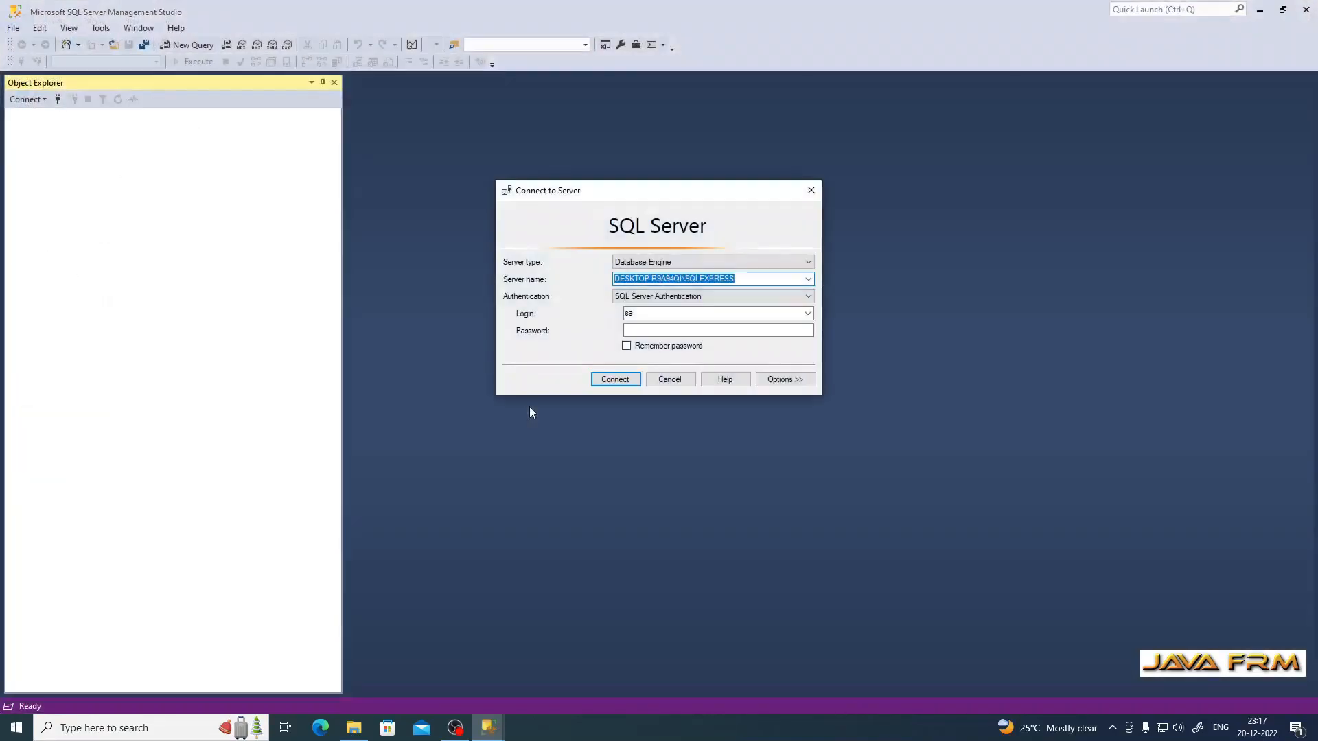
# Step: Pick the local DESKTOP-R9A94QI Database Engine server through Browse for more
pyautogui.click(809, 280)
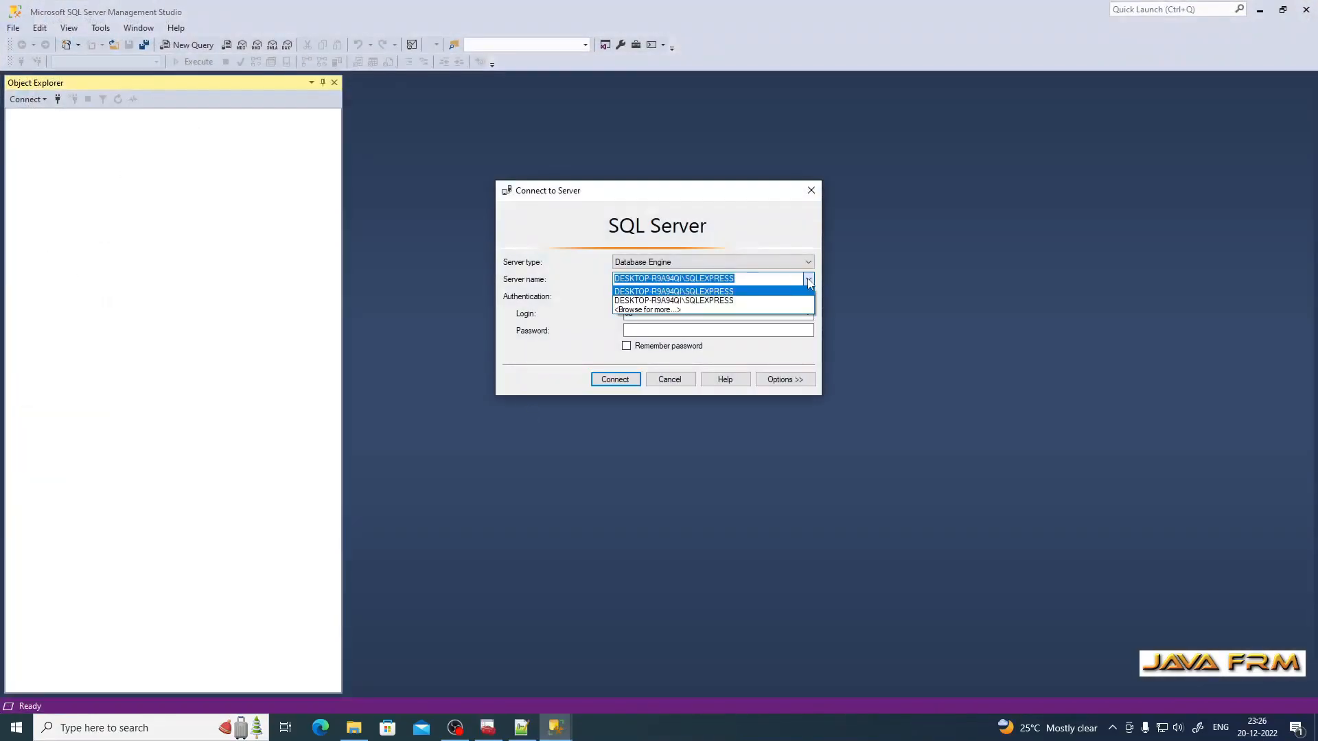
pyautogui.click(663, 309)
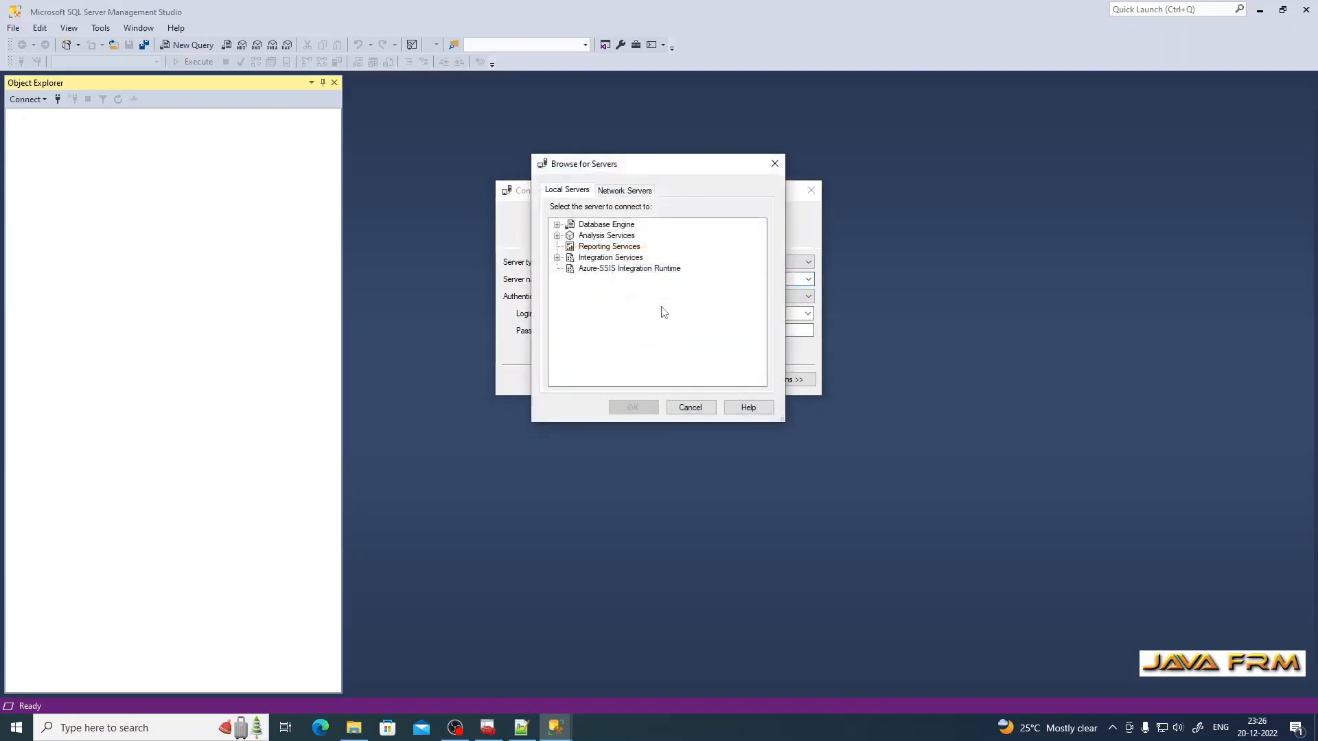
pyautogui.click(557, 226)
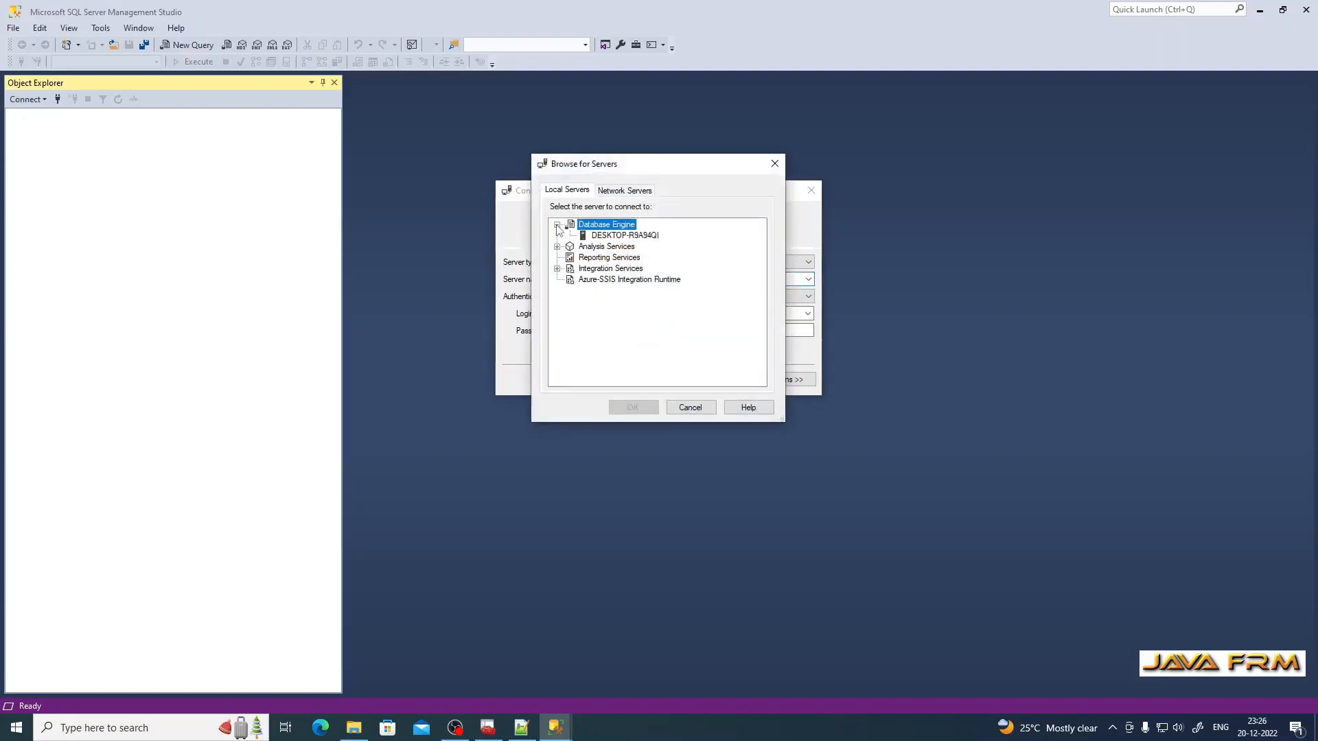
pyautogui.click(601, 238)
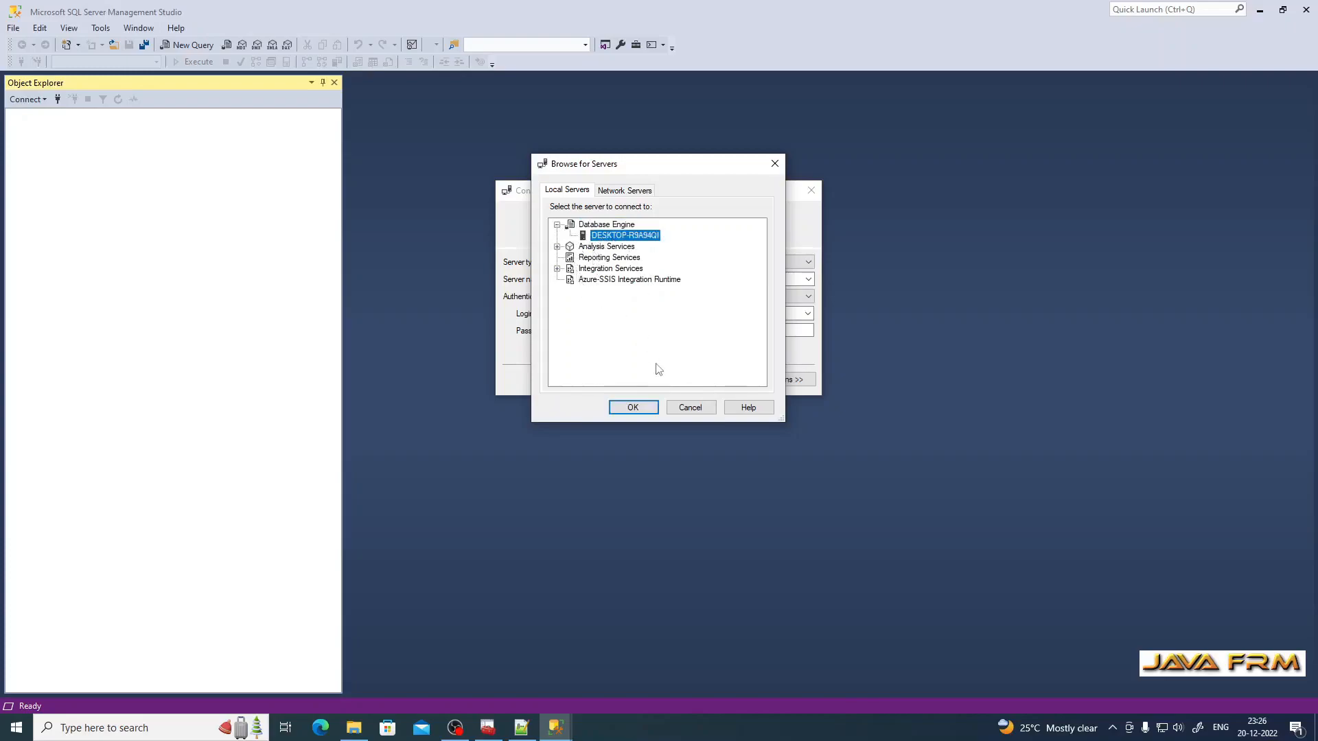
pyautogui.click(633, 408)
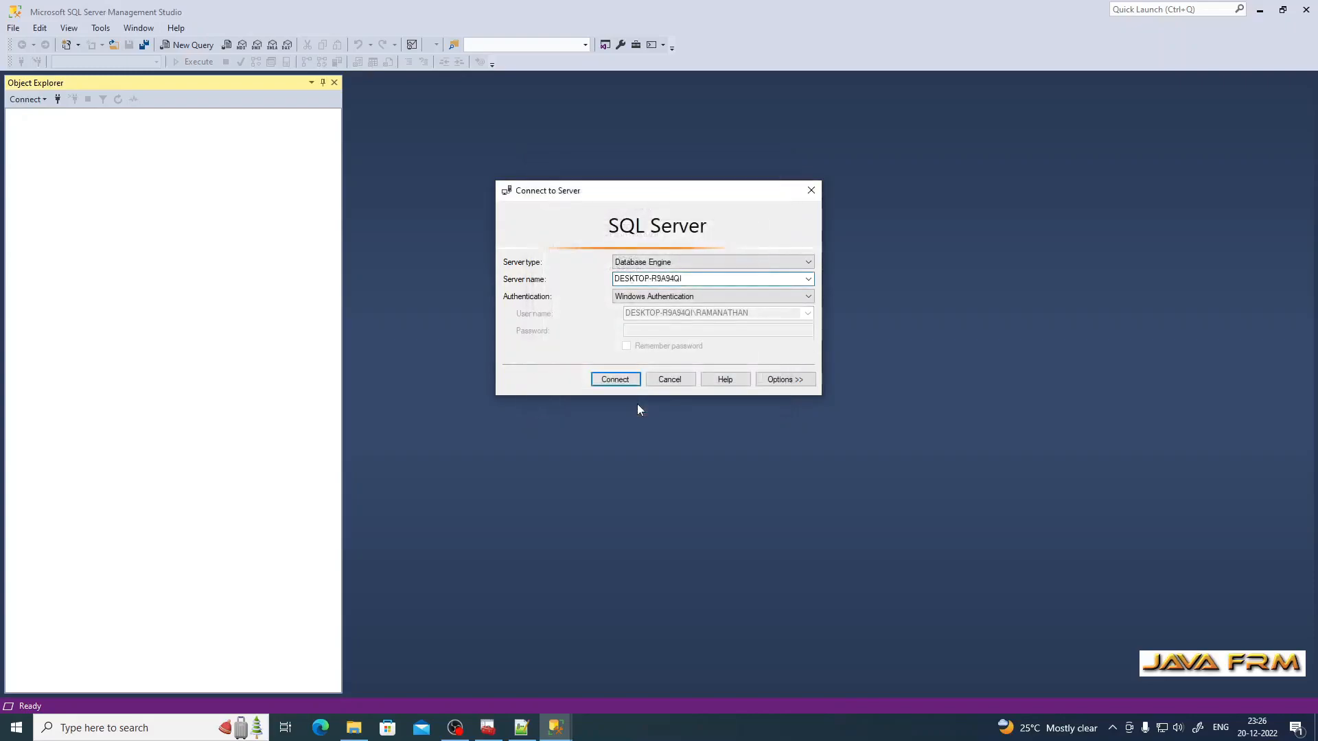
# Step: Connect using SQL Server Authentication with login sa and its password
pyautogui.click(714, 299)
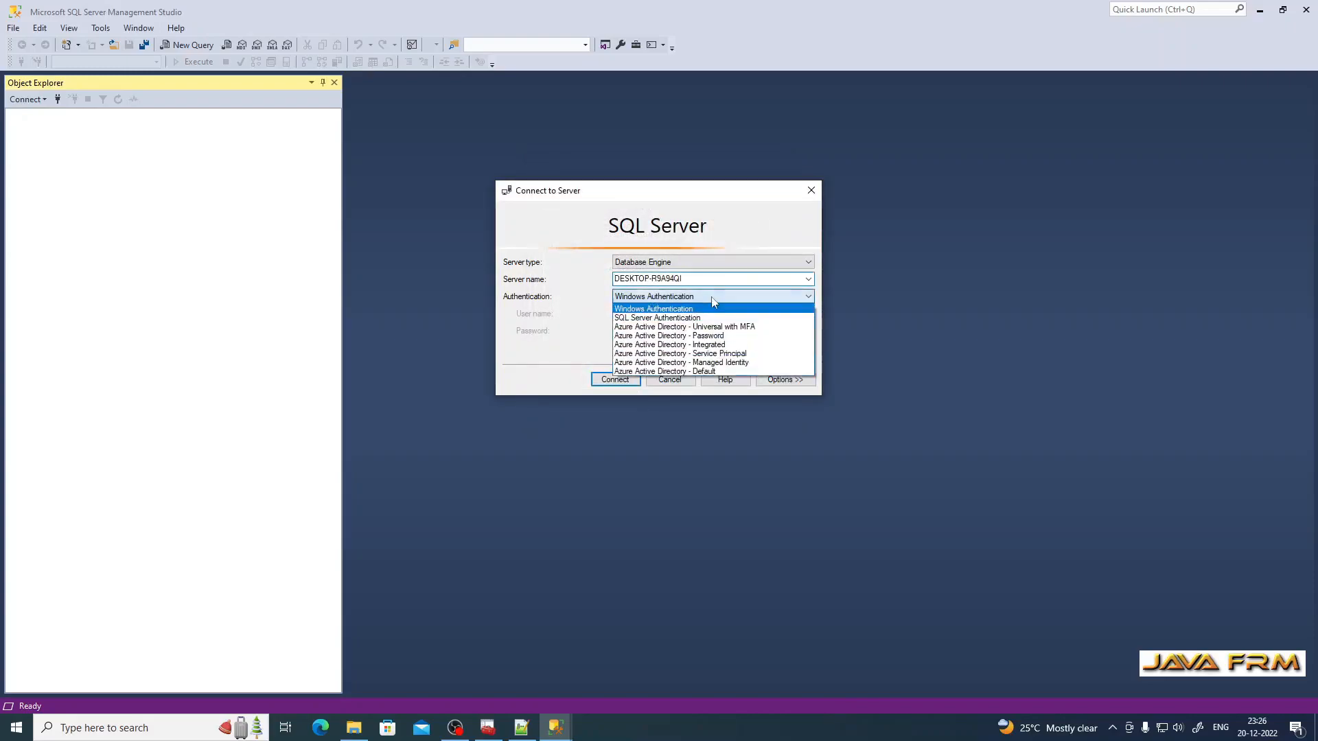
pyautogui.click(686, 318)
pyautogui.click(657, 316)
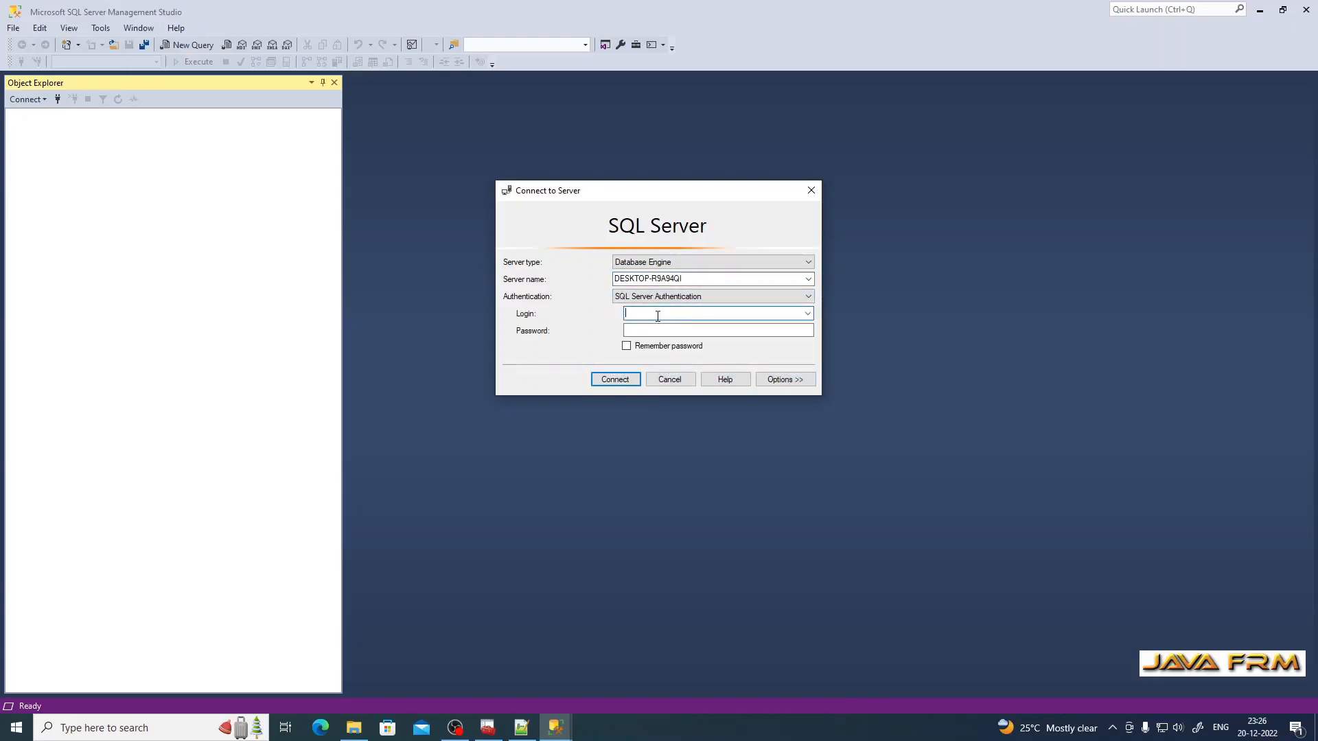
pyautogui.write('sa')
pyautogui.press('Tab')
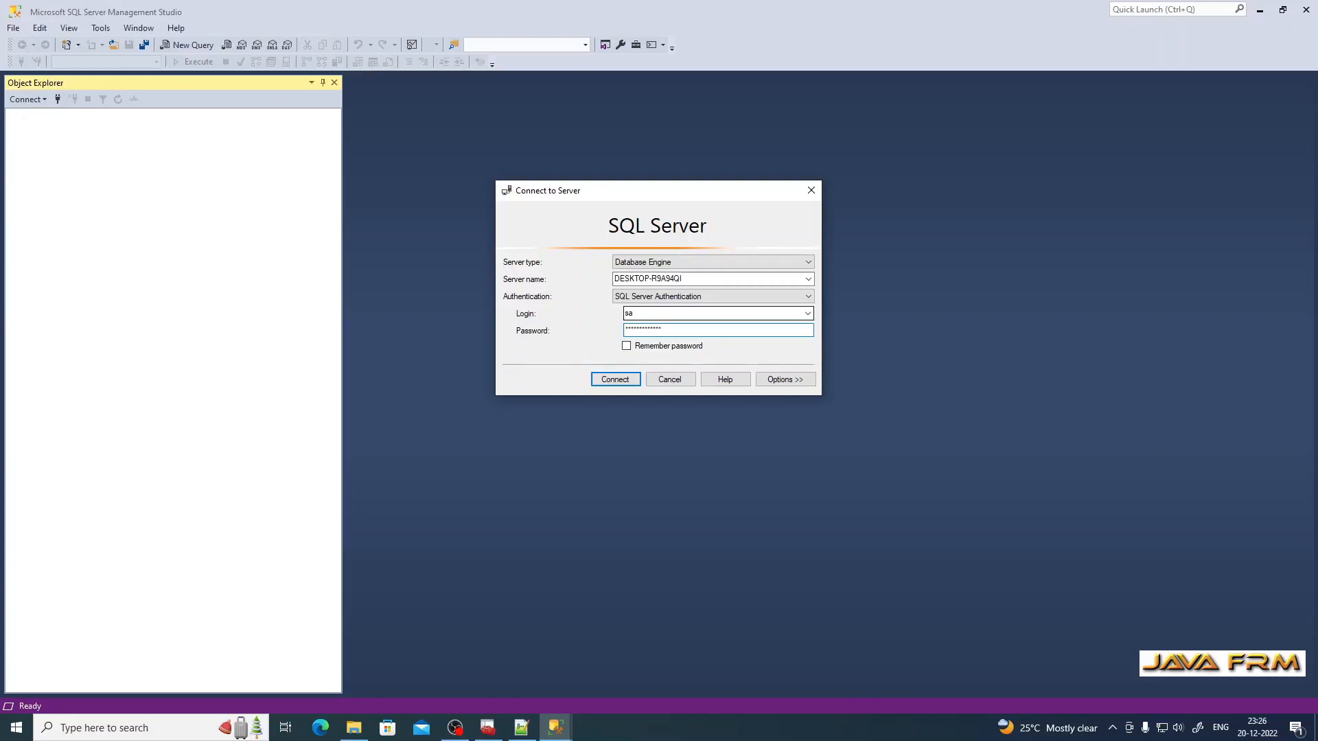
pyautogui.click(618, 381)
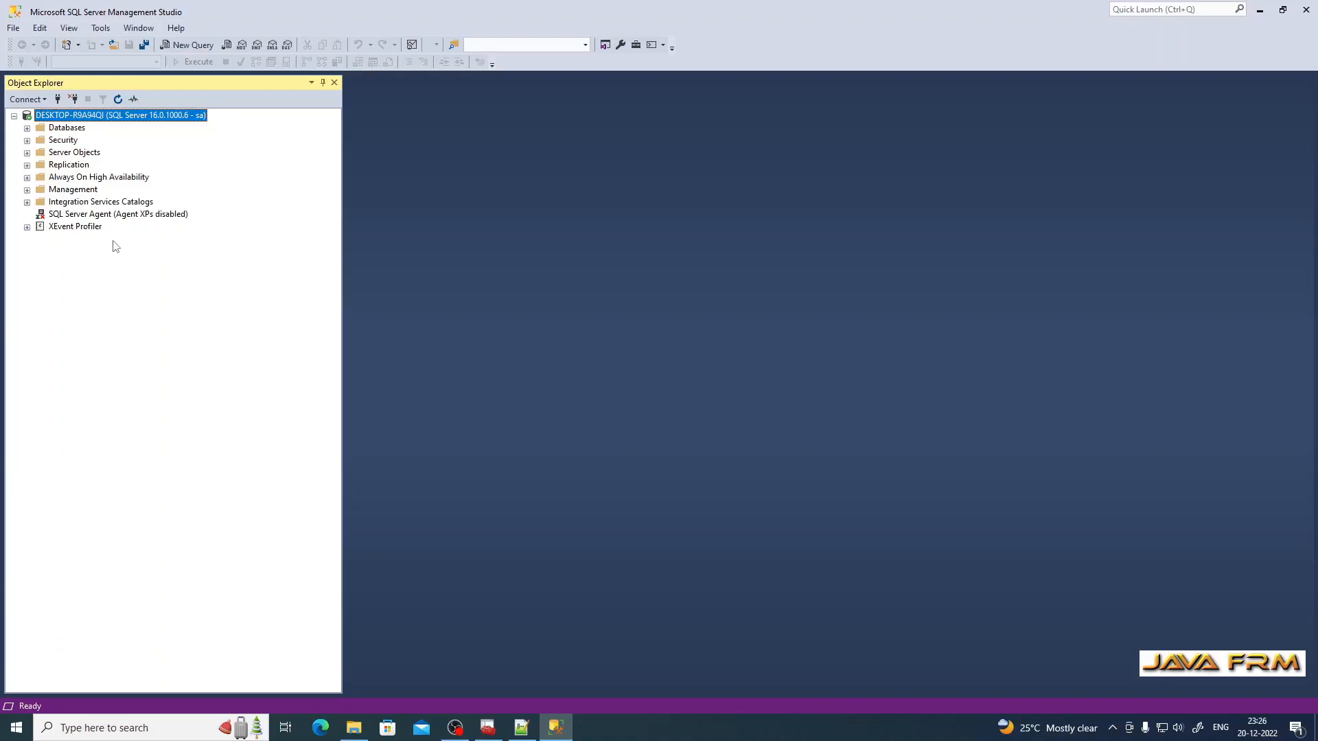
# Step: Expand Databases, System Databases and Security, briefly viewing Logins and Server Roles
pyautogui.click(26, 129)
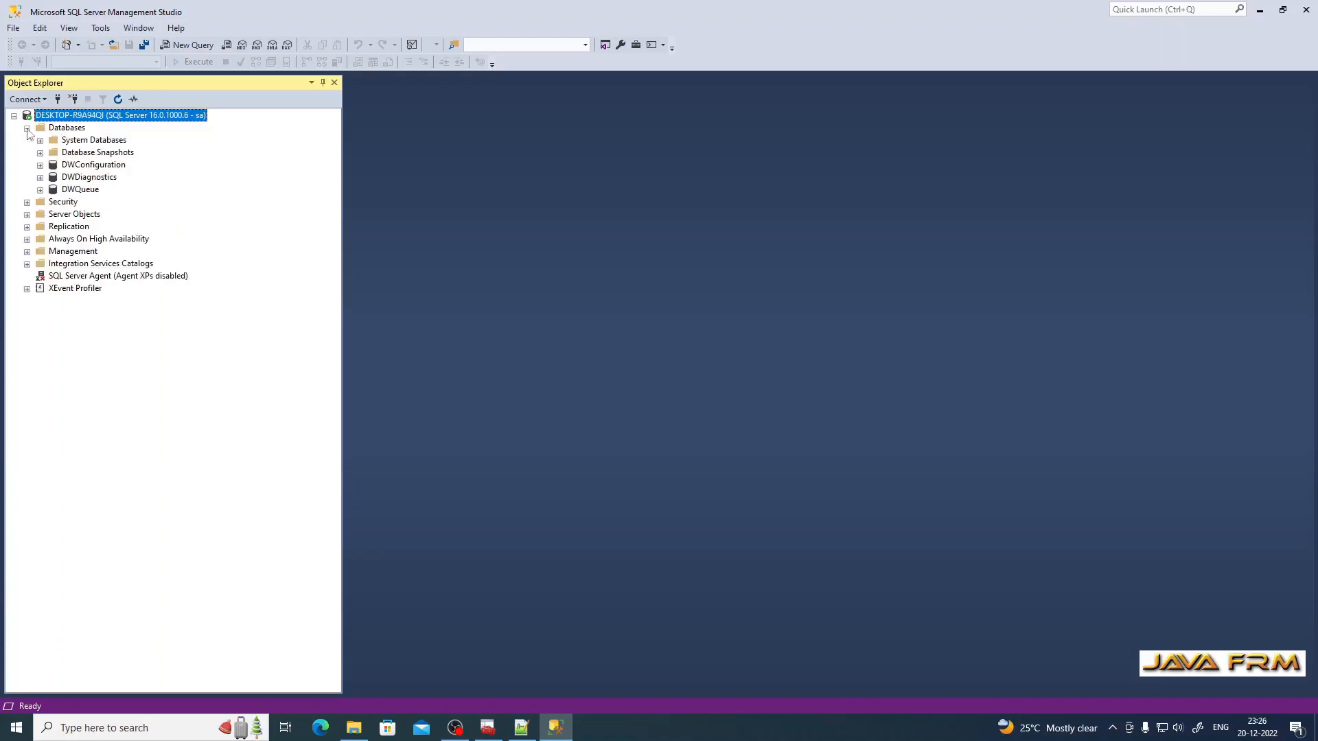
pyautogui.click(39, 141)
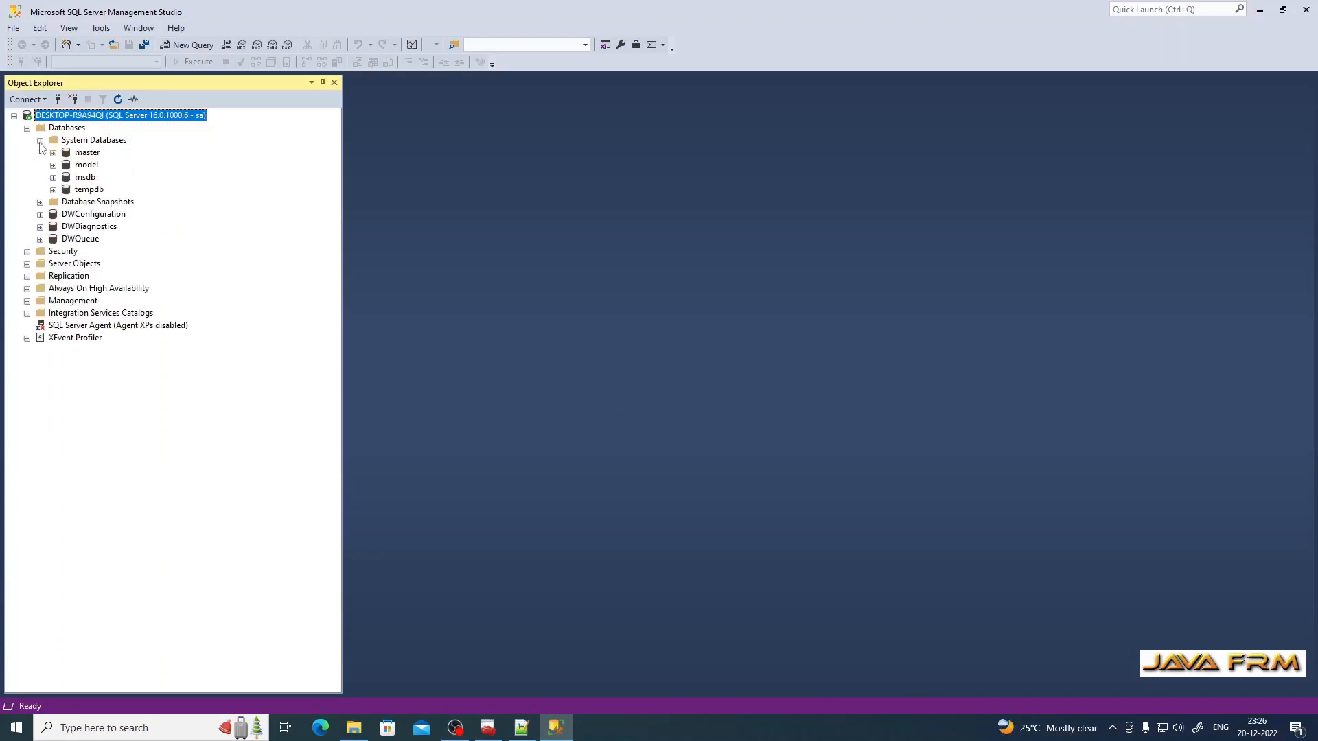
pyautogui.click(27, 253)
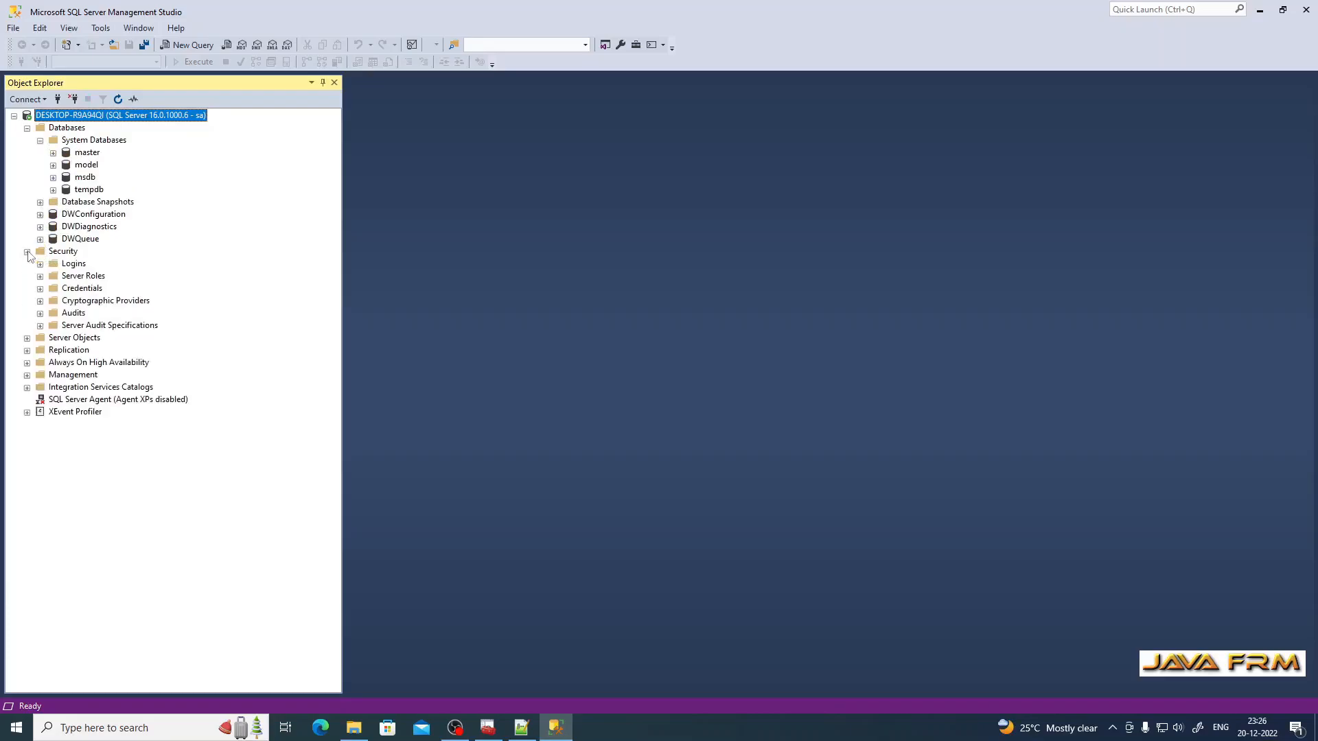
pyautogui.click(39, 265)
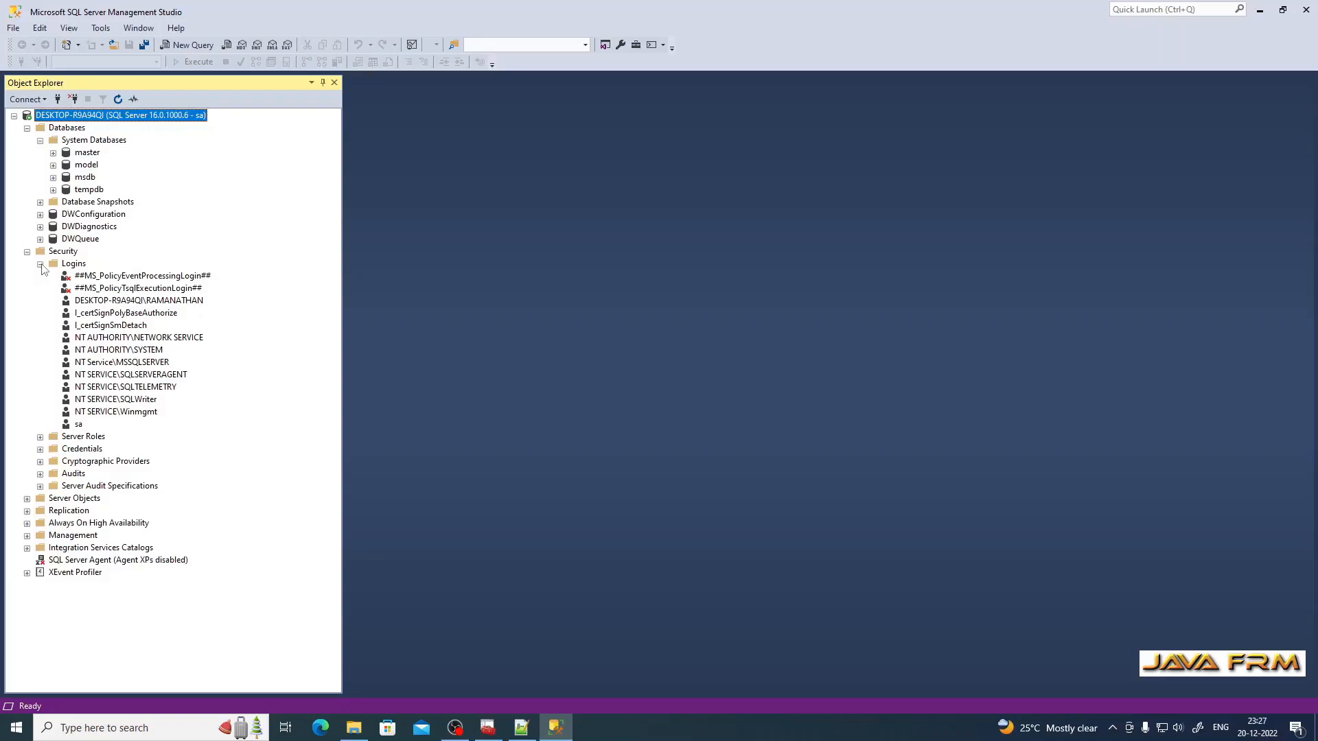
pyautogui.click(40, 264)
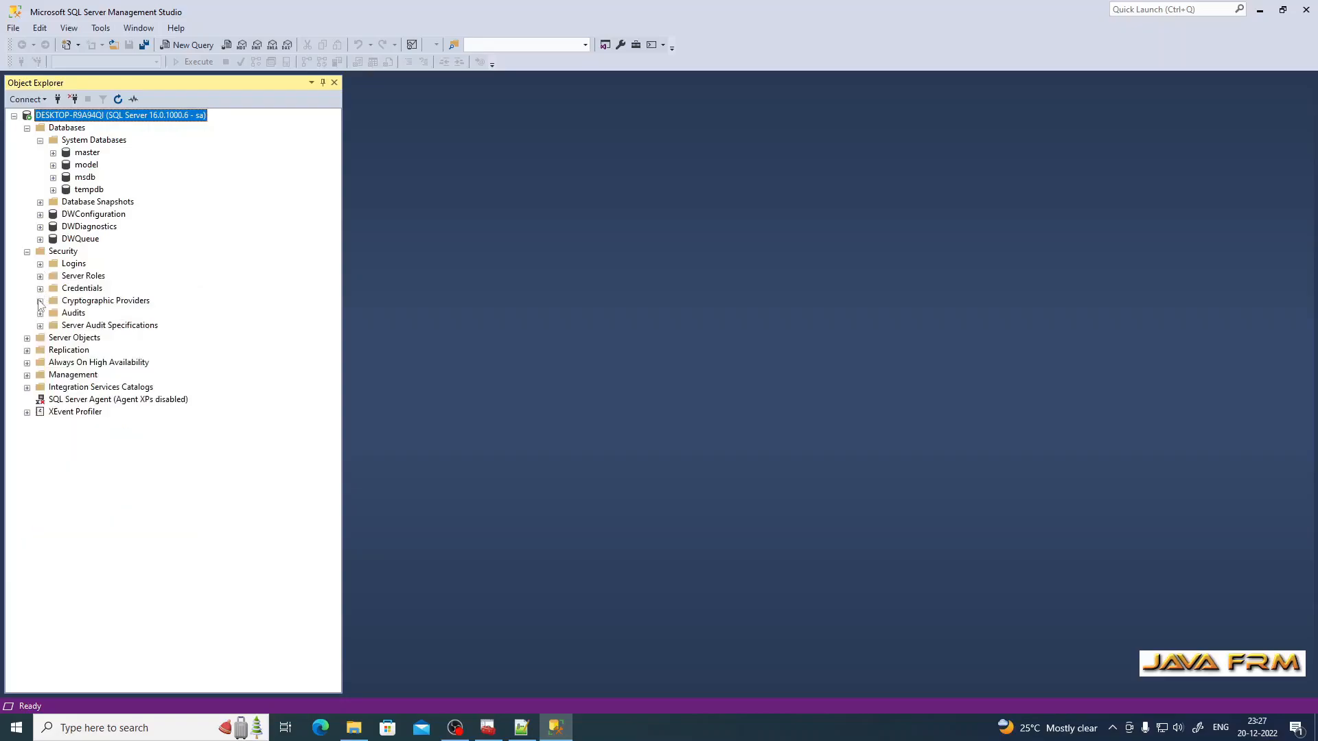
pyautogui.click(39, 276)
pyautogui.click(40, 277)
# Step: Expand Server Objects, Replication and Management, dismissing the Always On High Availability error
pyautogui.click(27, 338)
pyautogui.click(26, 338)
pyautogui.click(27, 338)
pyautogui.click(27, 400)
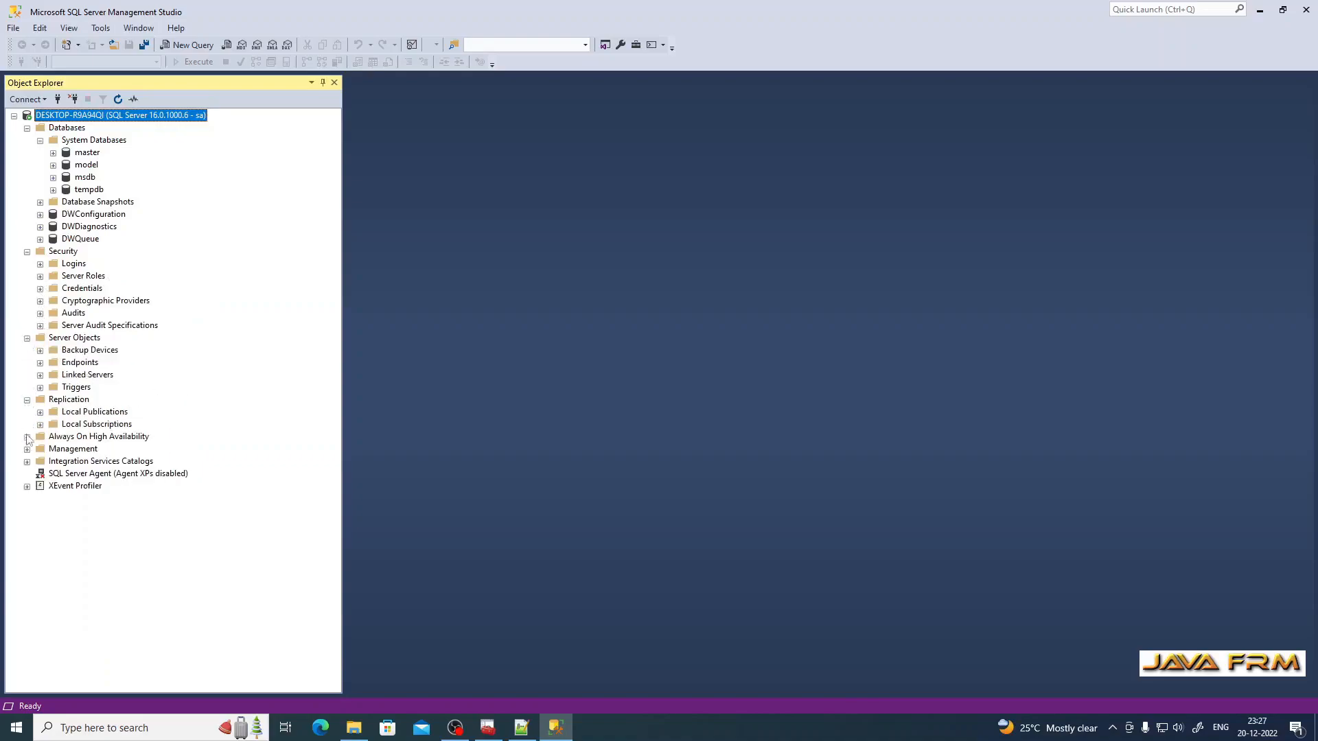
pyautogui.click(27, 437)
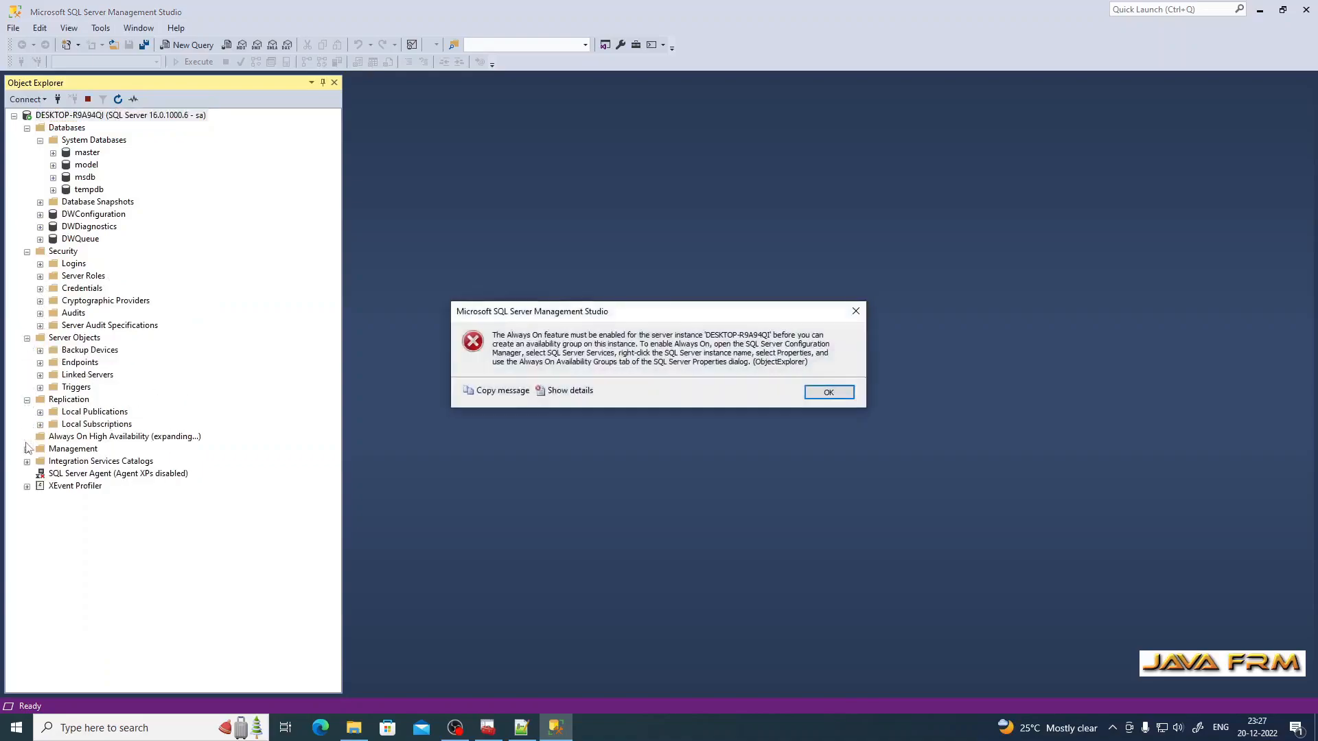
pyautogui.click(830, 393)
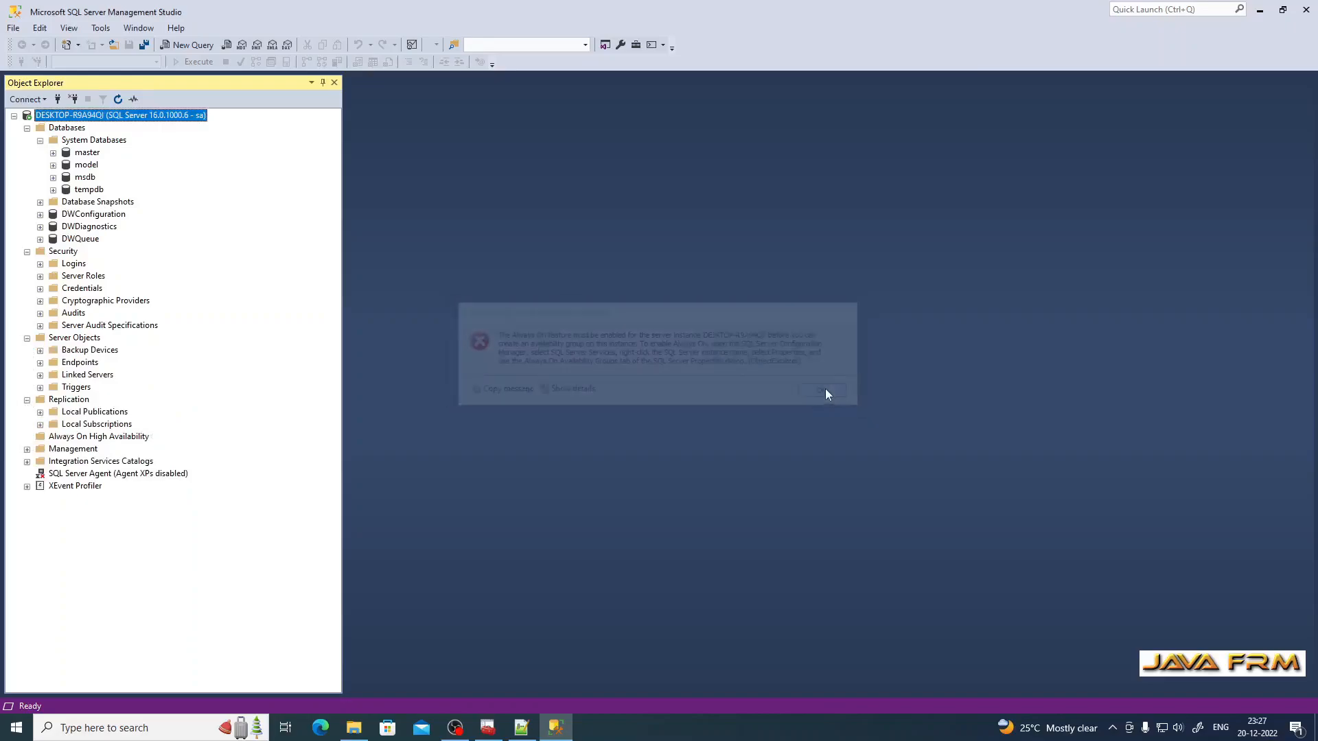
pyautogui.click(26, 449)
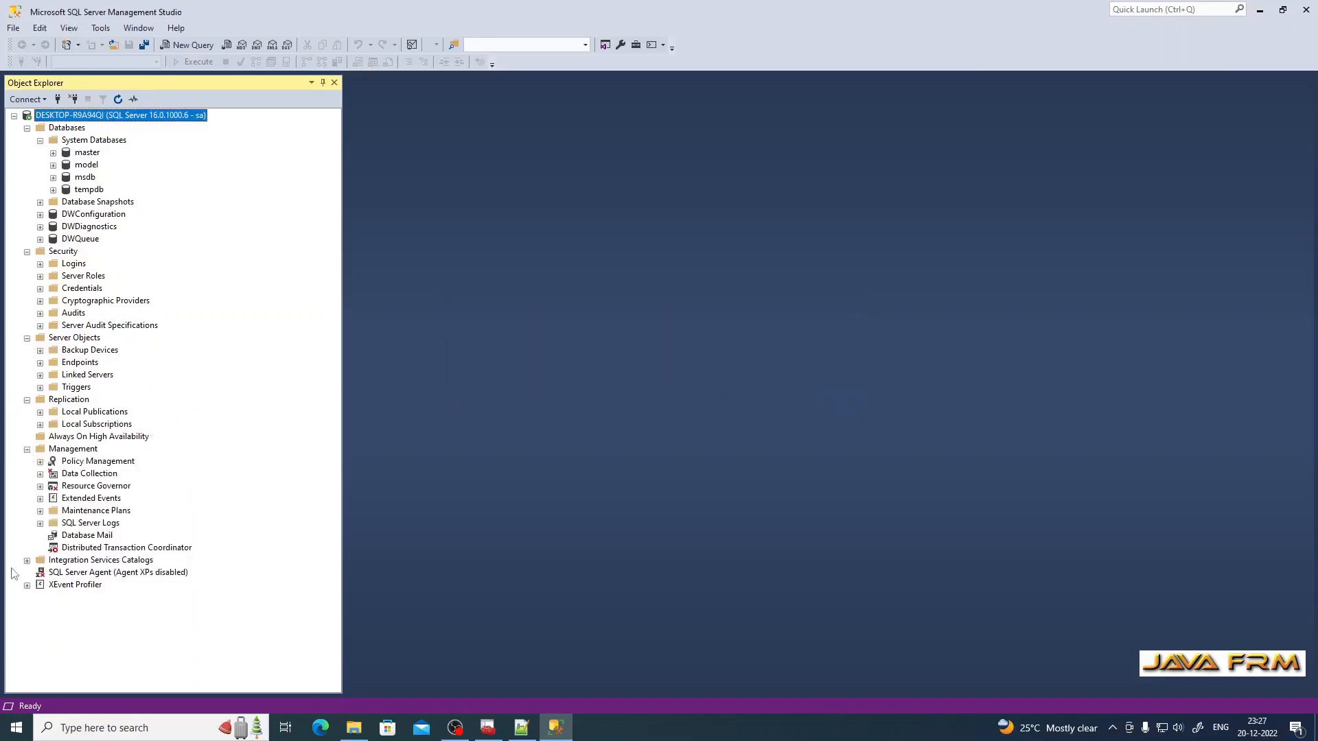
pyautogui.click(94, 561)
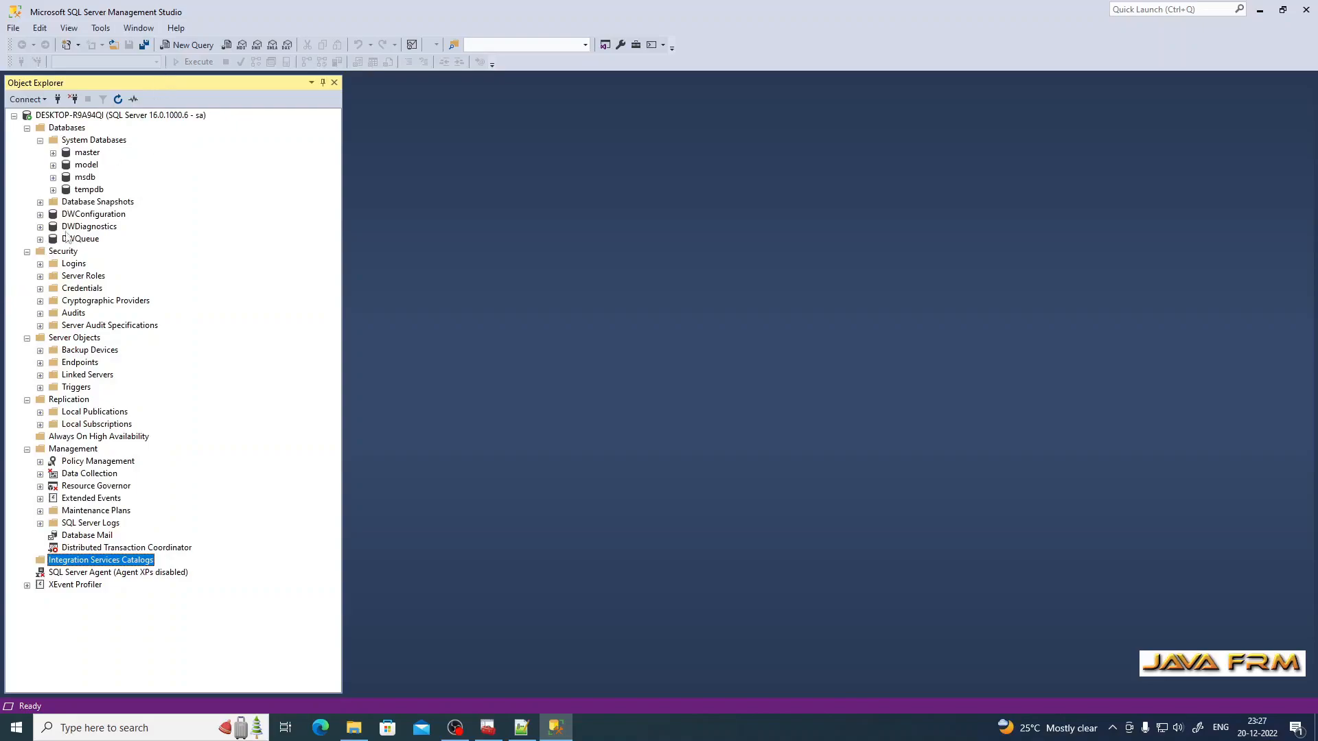
pyautogui.click(69, 129)
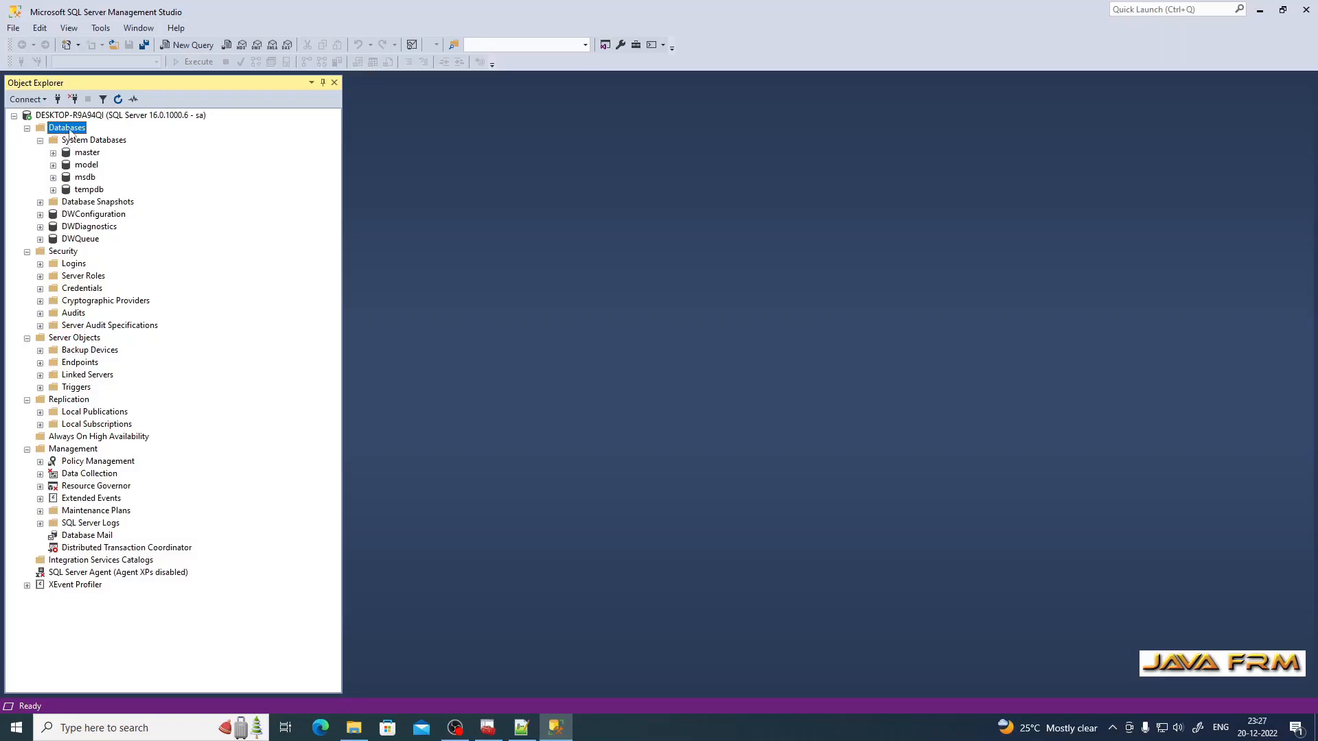
# Step: Create a new database named people with the default 8 MB data and log files
pyautogui.rightClick(73, 130)
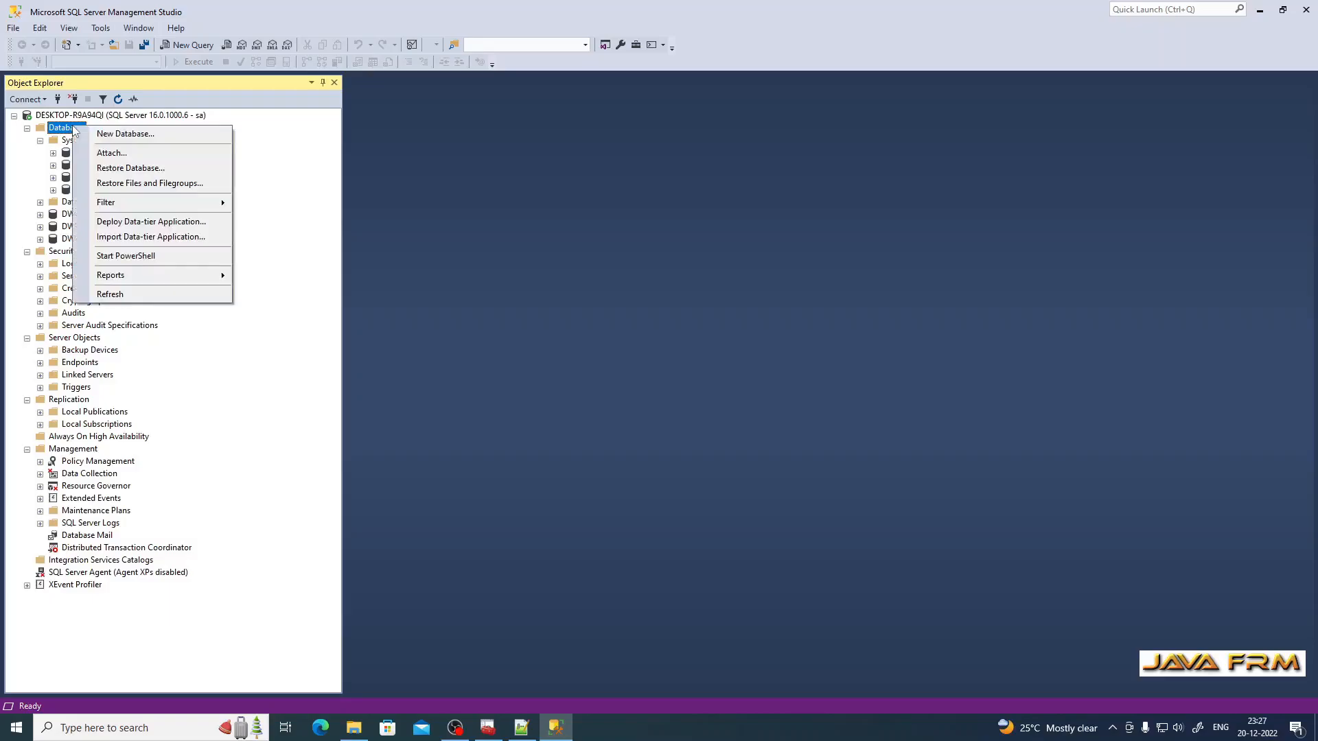
pyautogui.click(134, 131)
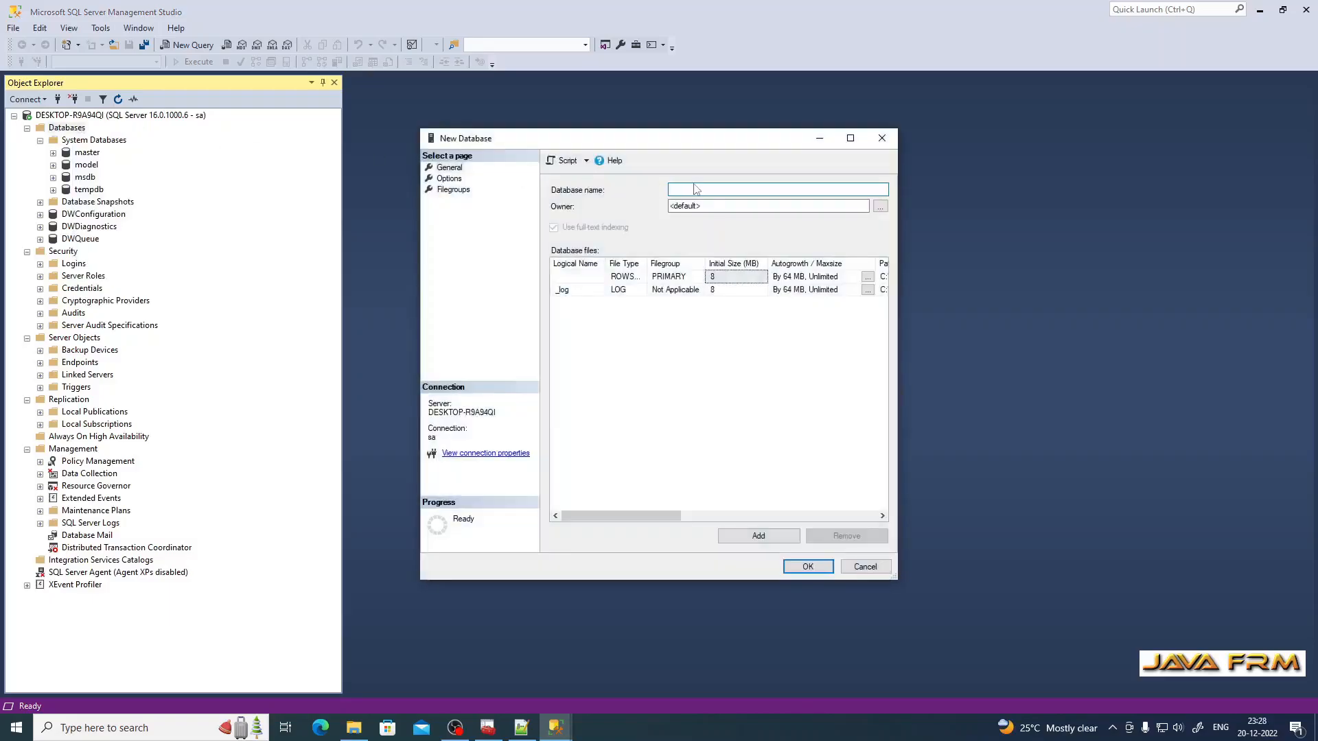
pyautogui.click(850, 138)
pyautogui.write('people')
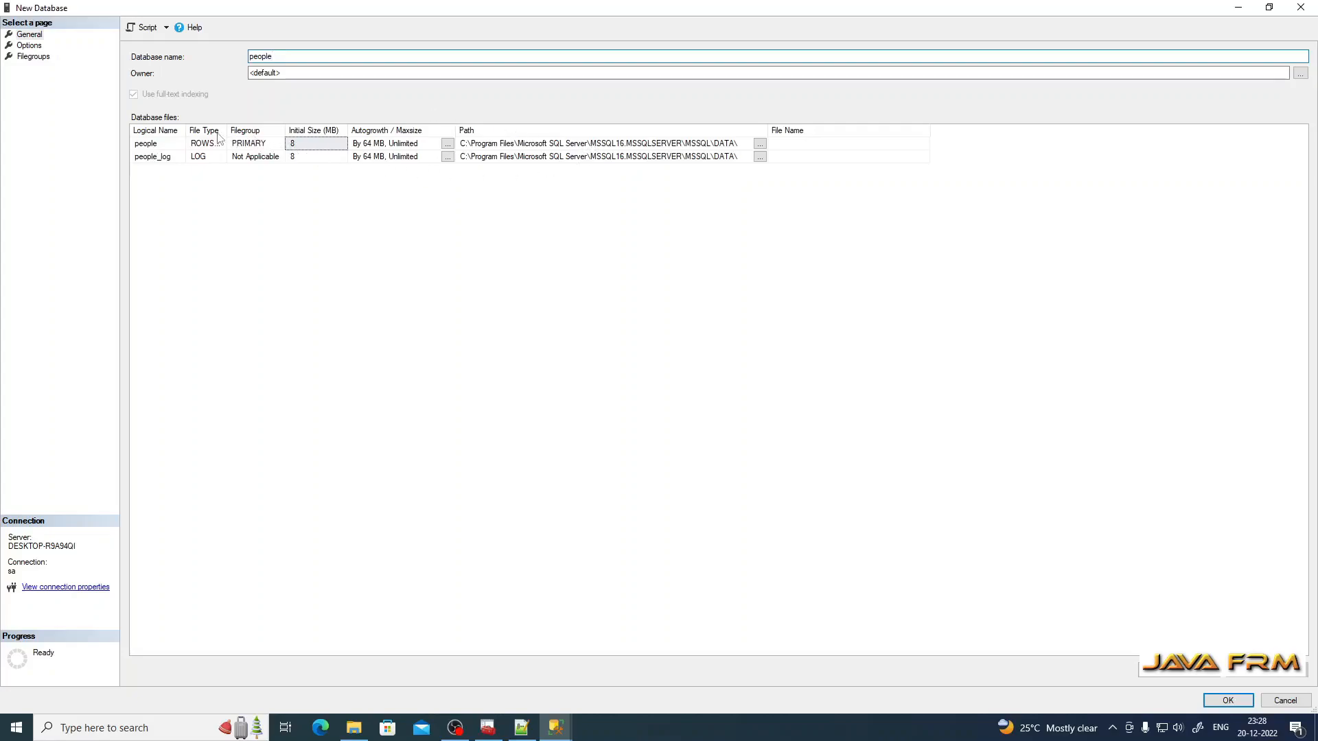
pyautogui.click(293, 143)
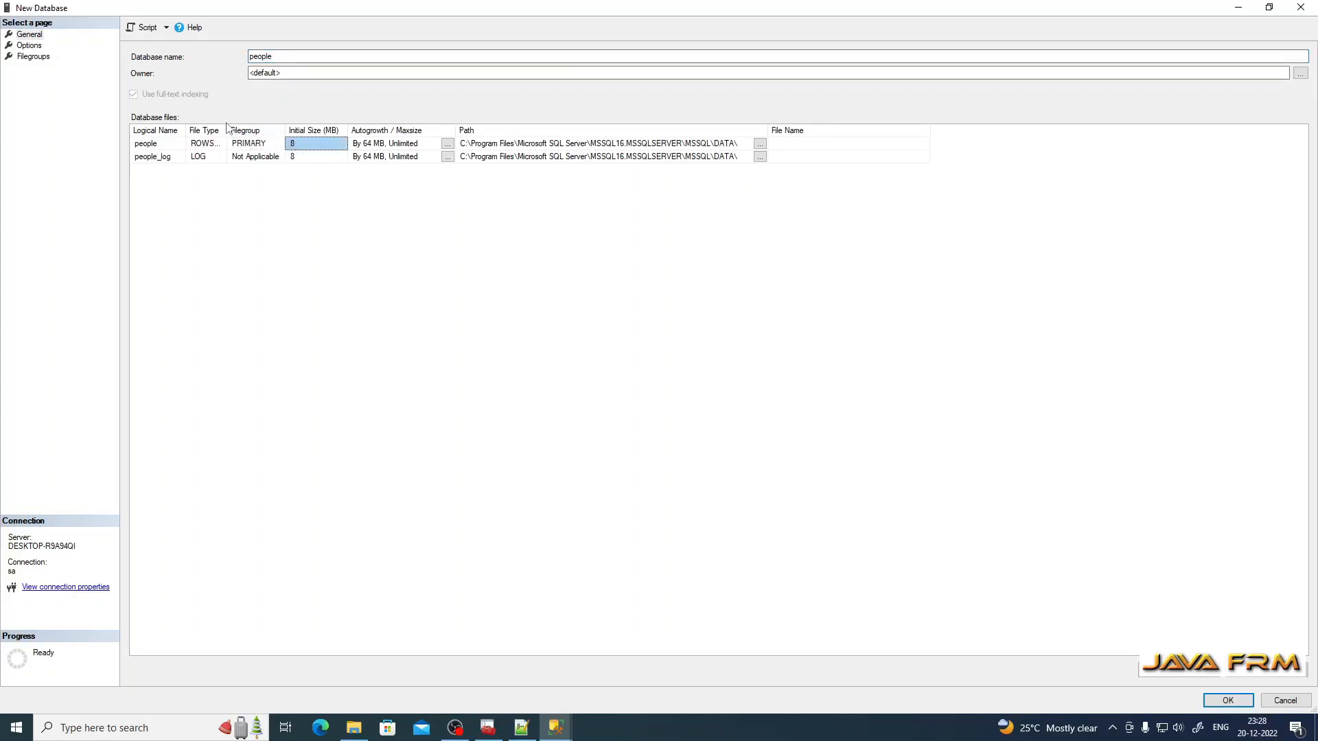
pyautogui.moveTo(227, 131); pyautogui.dragTo(280, 132)
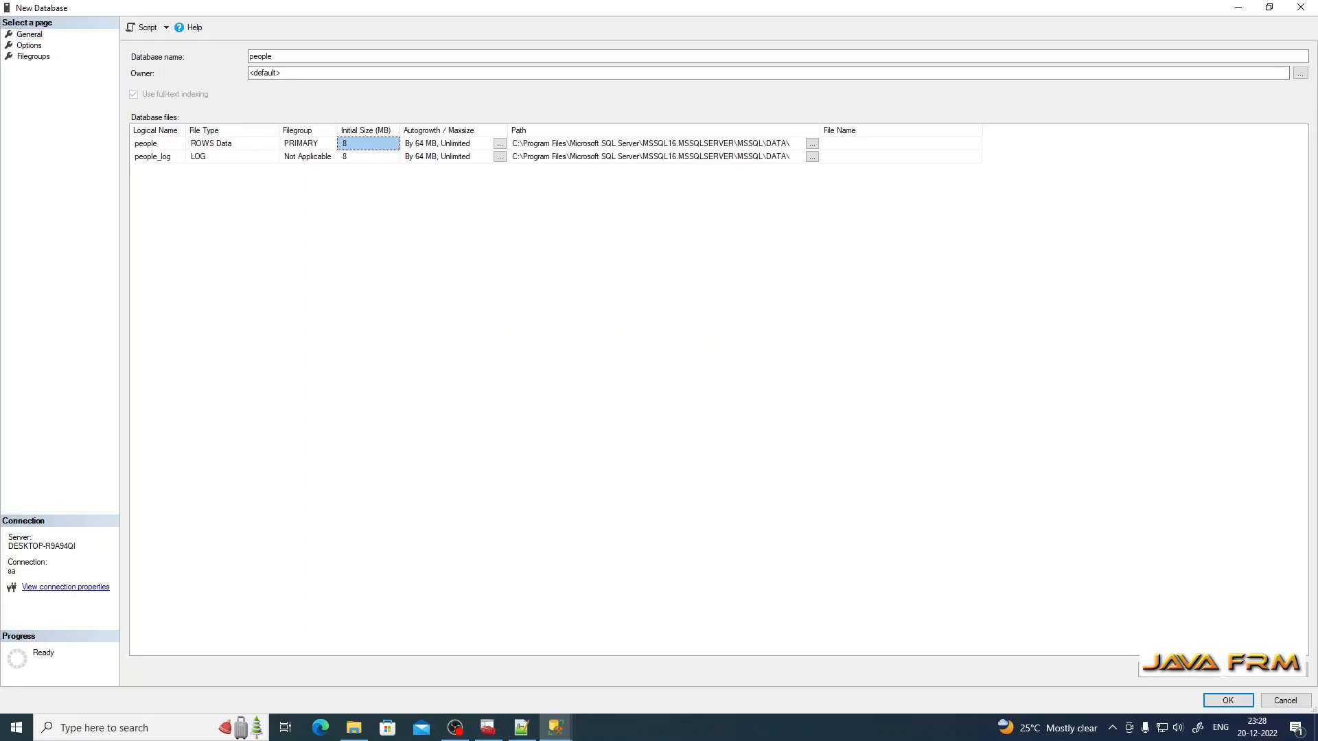
pyautogui.click(1228, 702)
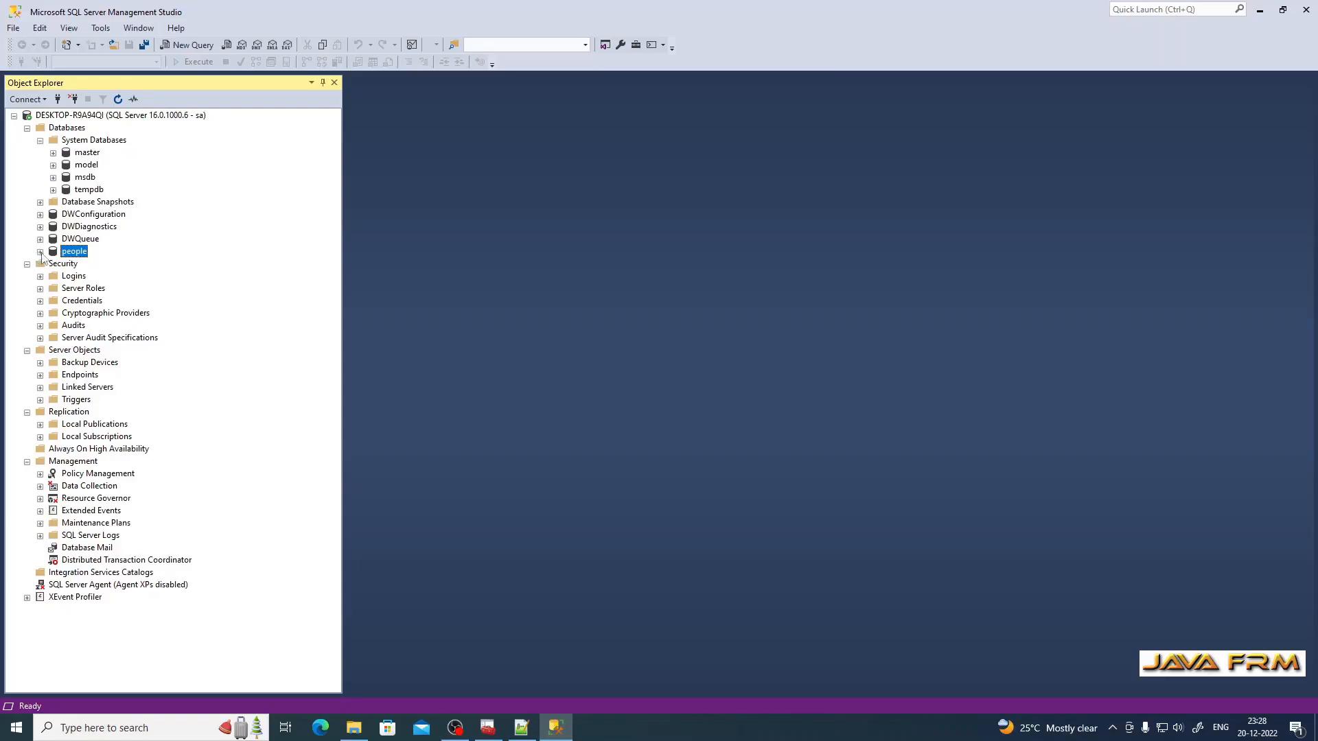
# Step: Start a new table design under the people database's Tables folder
pyautogui.click(40, 252)
pyautogui.click(53, 276)
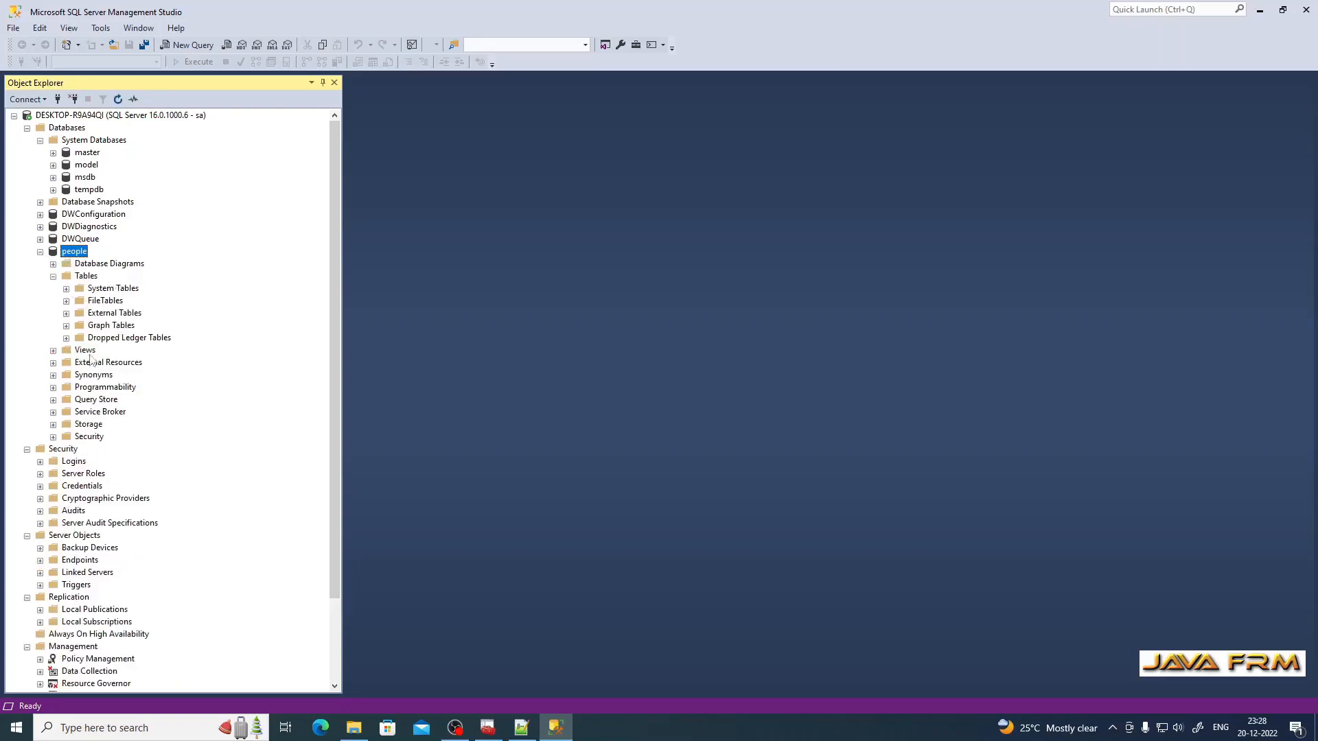
pyautogui.click(86, 277)
pyautogui.rightClick(88, 282)
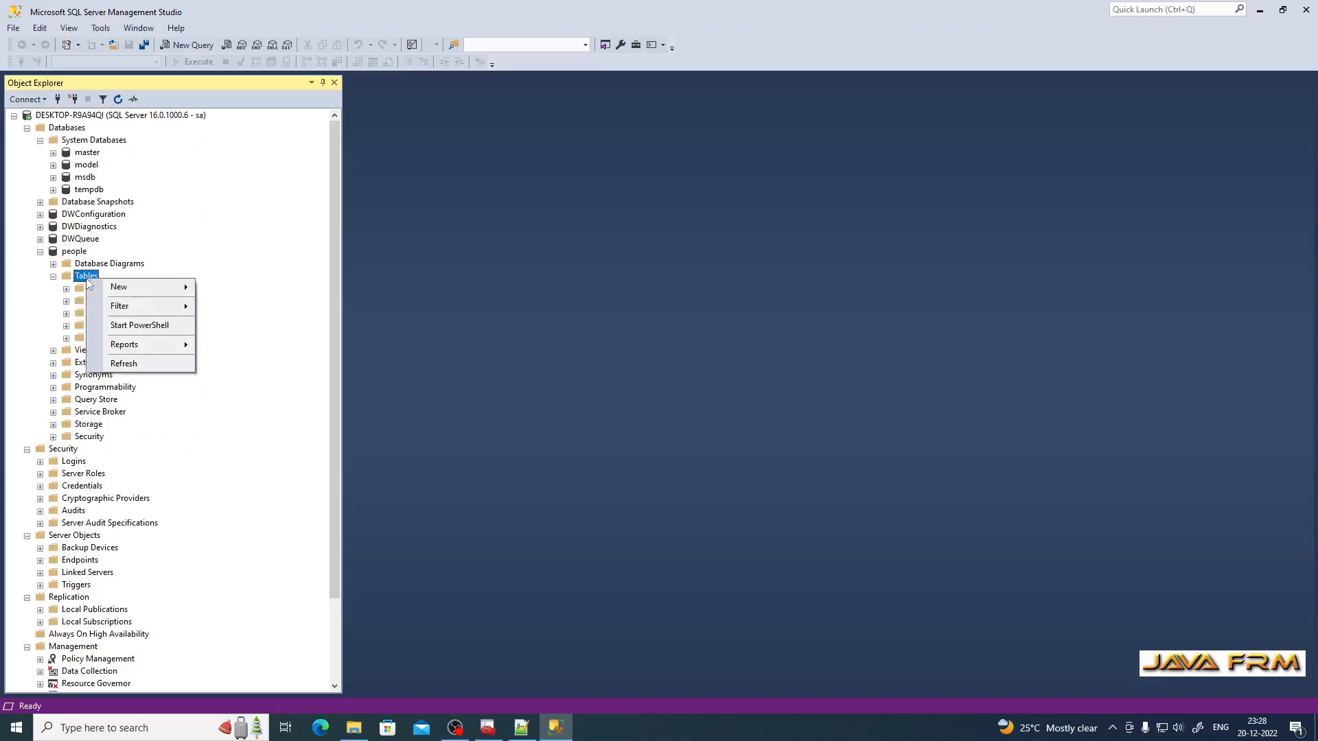
pyautogui.moveTo(130, 288)
pyautogui.click(241, 289)
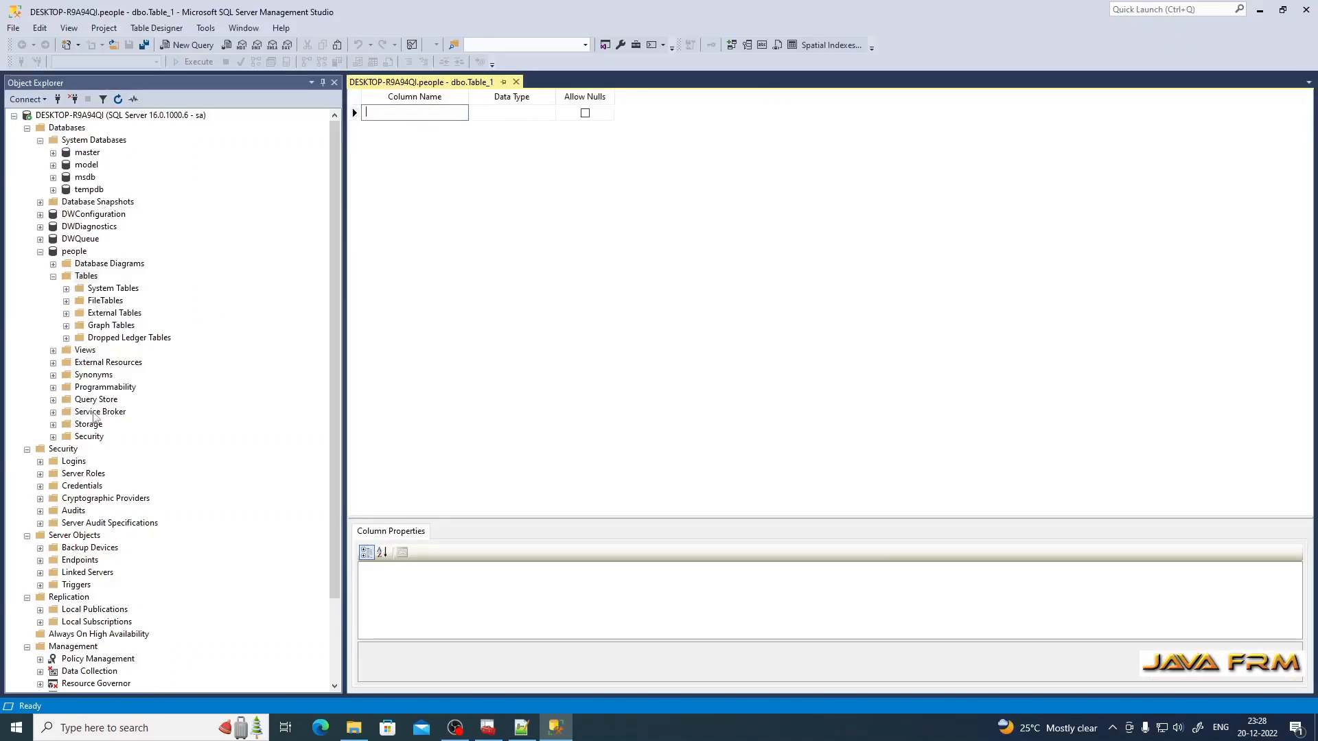
# Step: Add columns name varchar(50) and age tinyint, then save the table as person
pyautogui.write('name')
pyautogui.press('Tab')
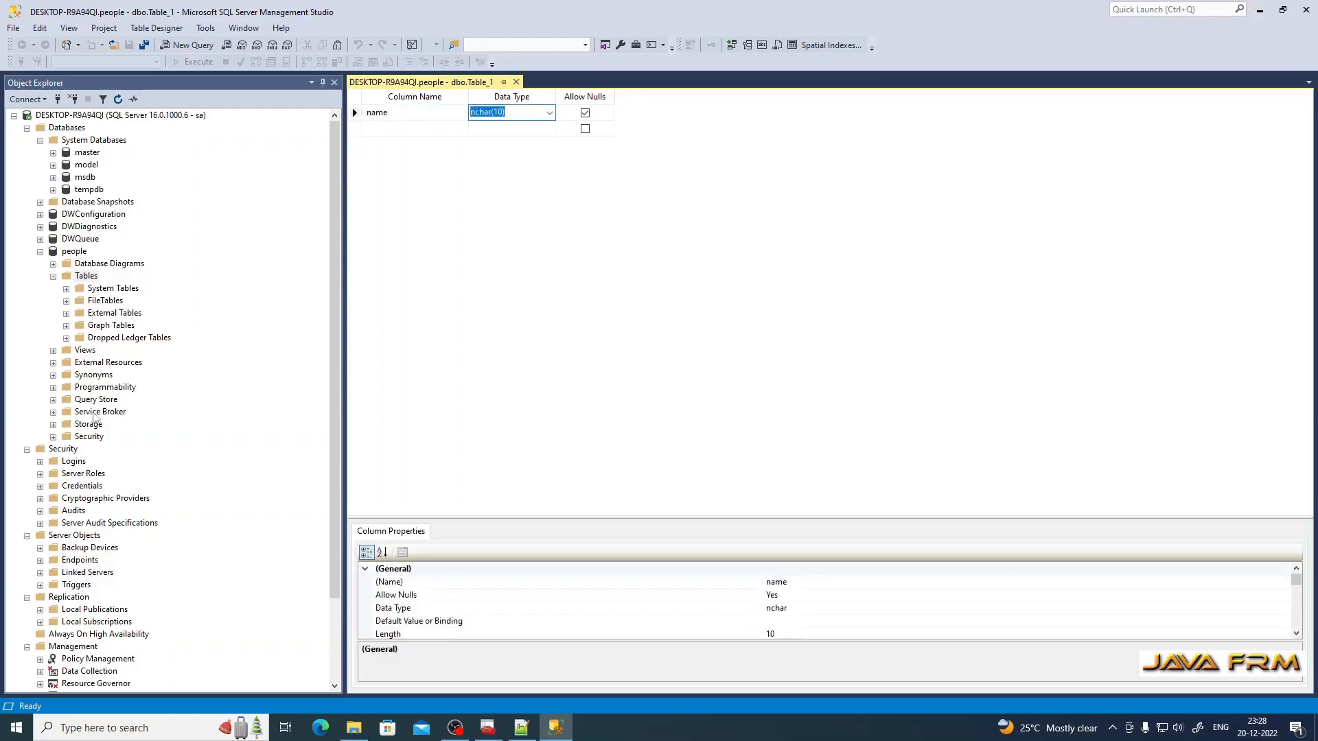
pyautogui.write('varchar')
pyautogui.press('Tab')
pyautogui.press('Tab')
pyautogui.write('agwe')
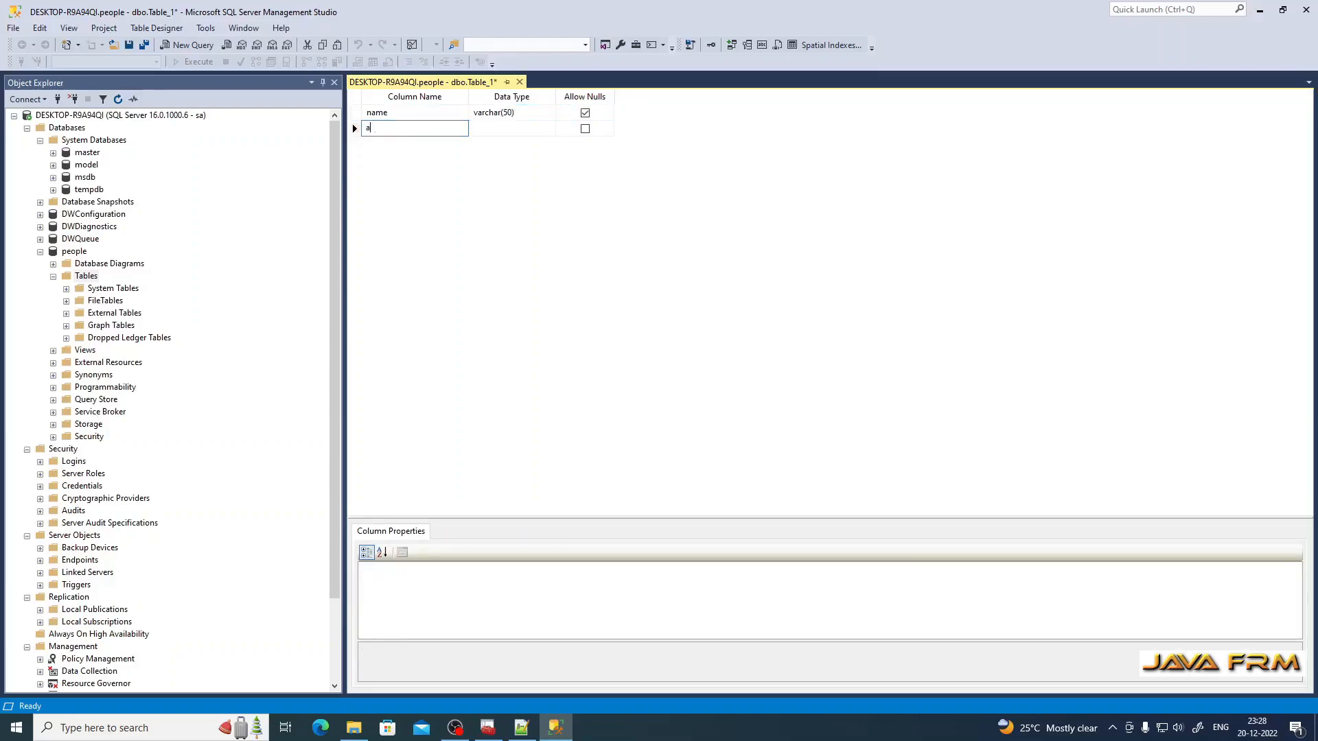
pyautogui.press('BackSpace')
pyautogui.press('BackSpace')
pyautogui.write('e')
pyautogui.press('Tab')
pyautogui.write('tiny')
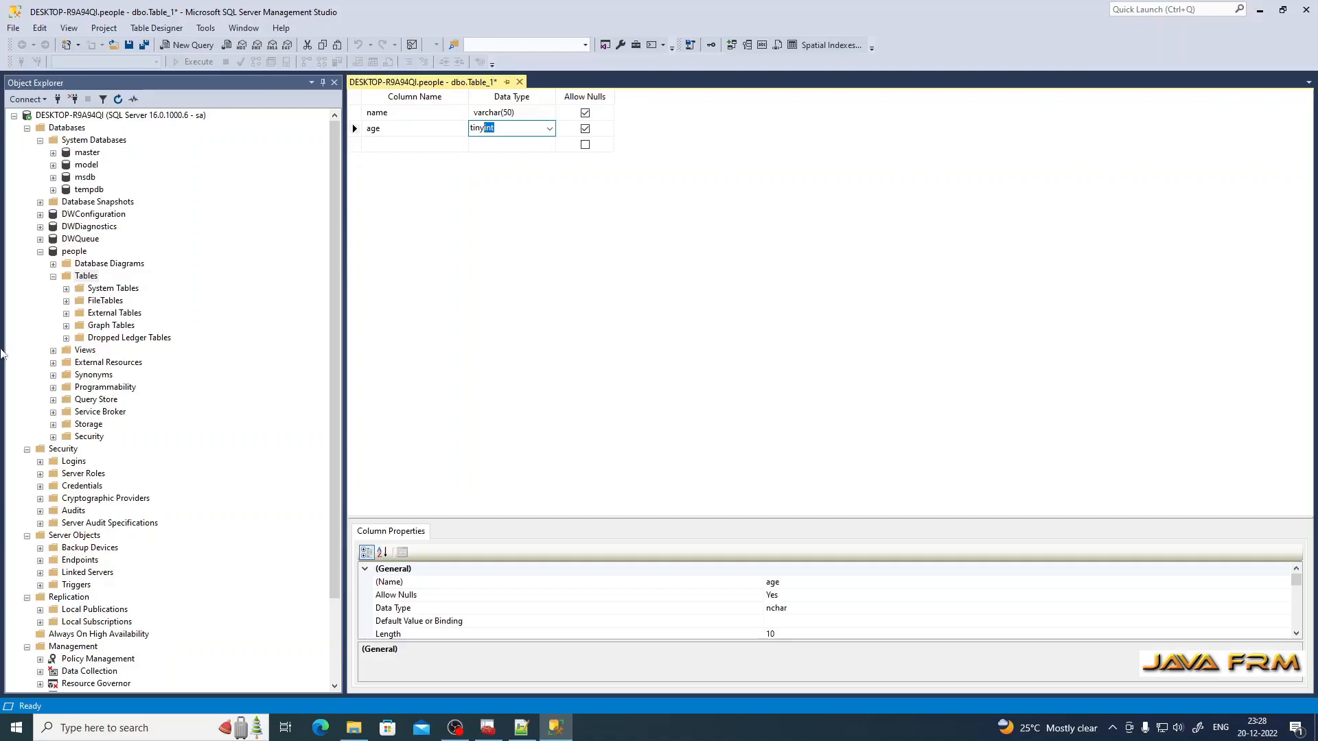
pyautogui.click(130, 45)
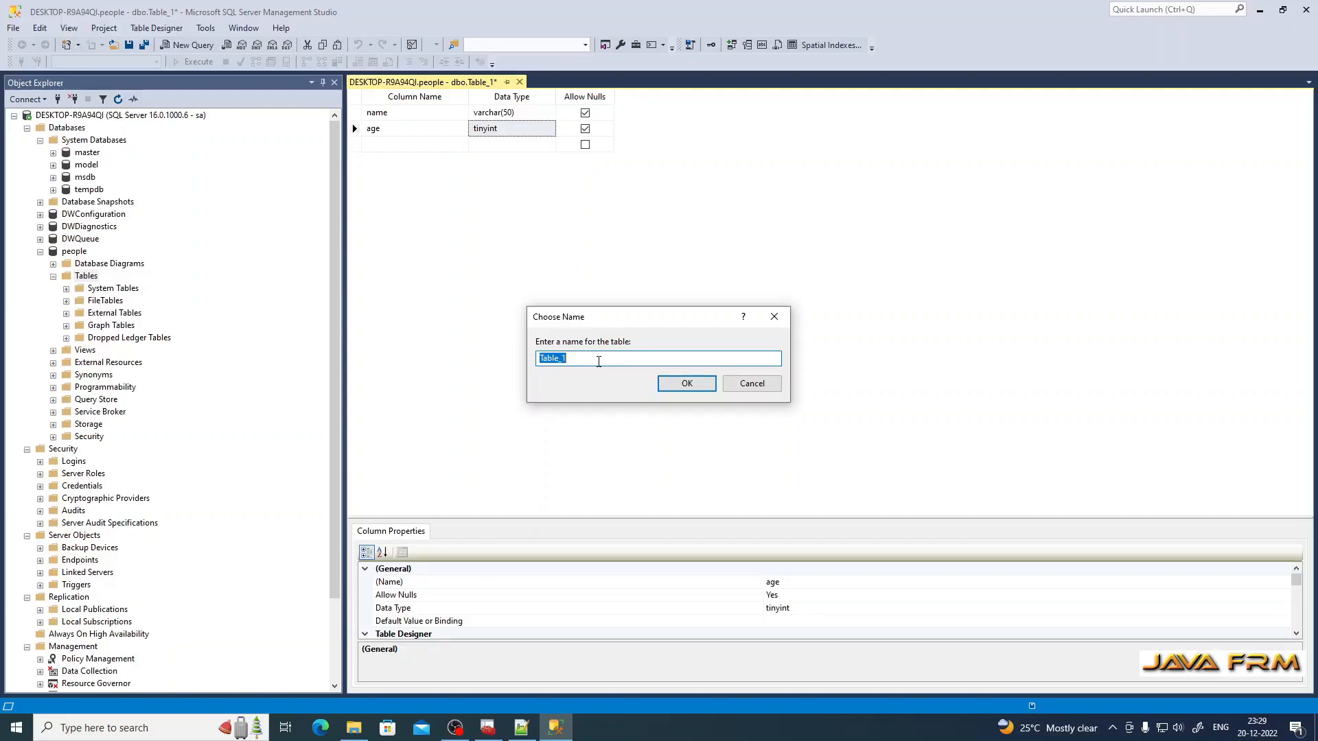
pyautogui.write('person')
# Step: Confirm the name person and refresh Tables so dbo.person appears
pyautogui.click(707, 386)
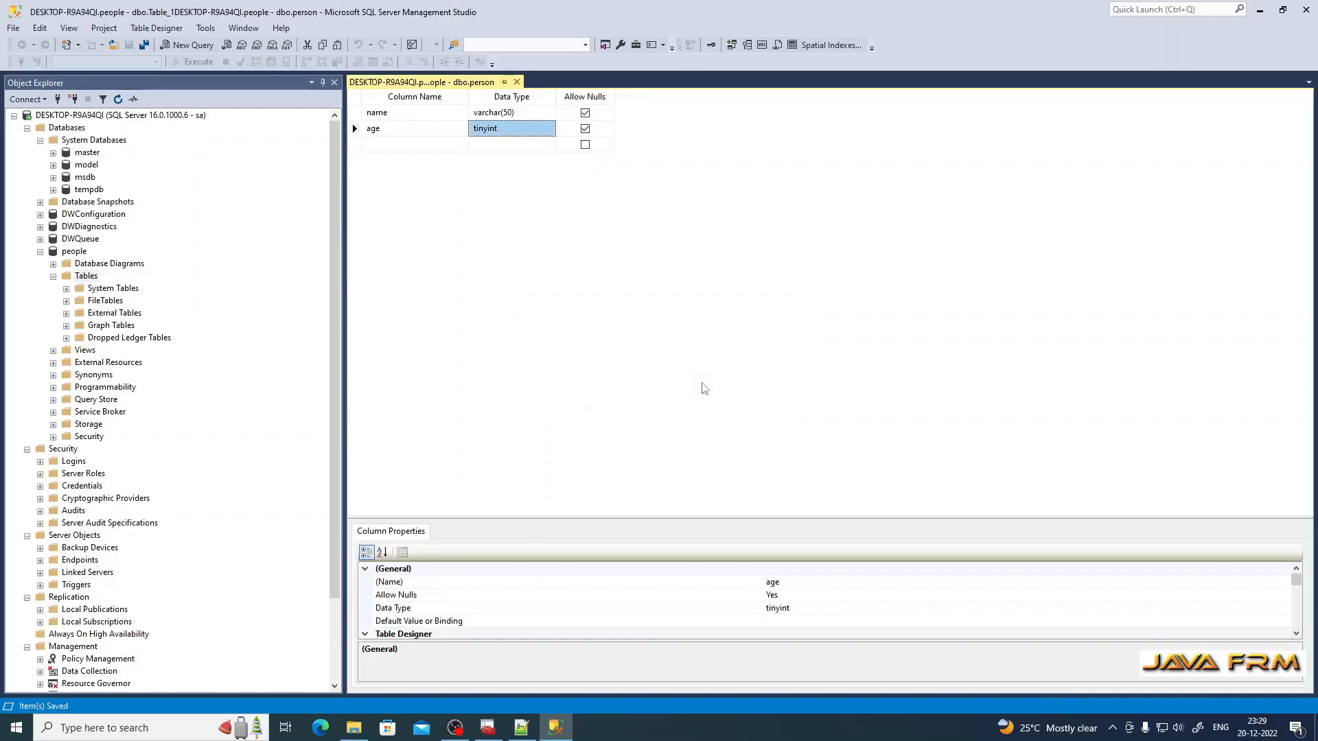
pyautogui.rightClick(79, 277)
pyautogui.click(126, 367)
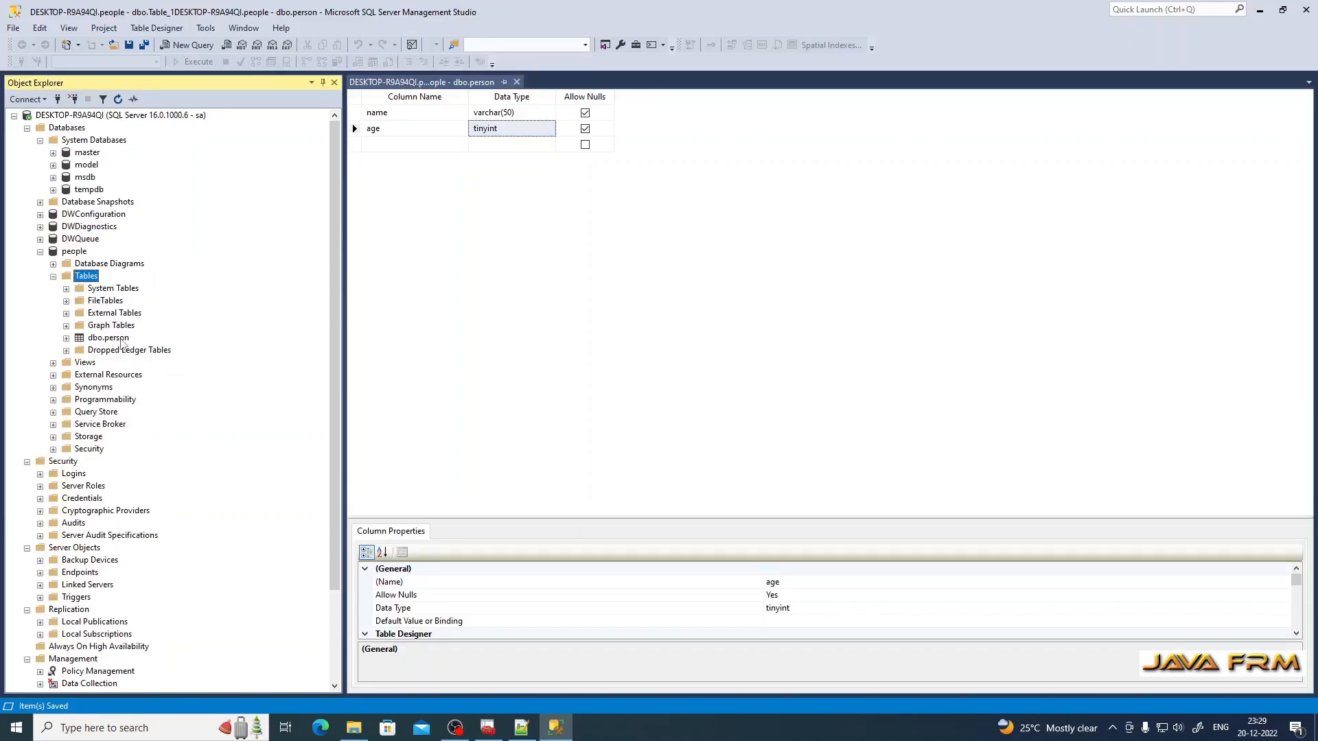
# Step: Script dbo.person as an INSERT statement into a new query editor window
pyautogui.click(113, 339)
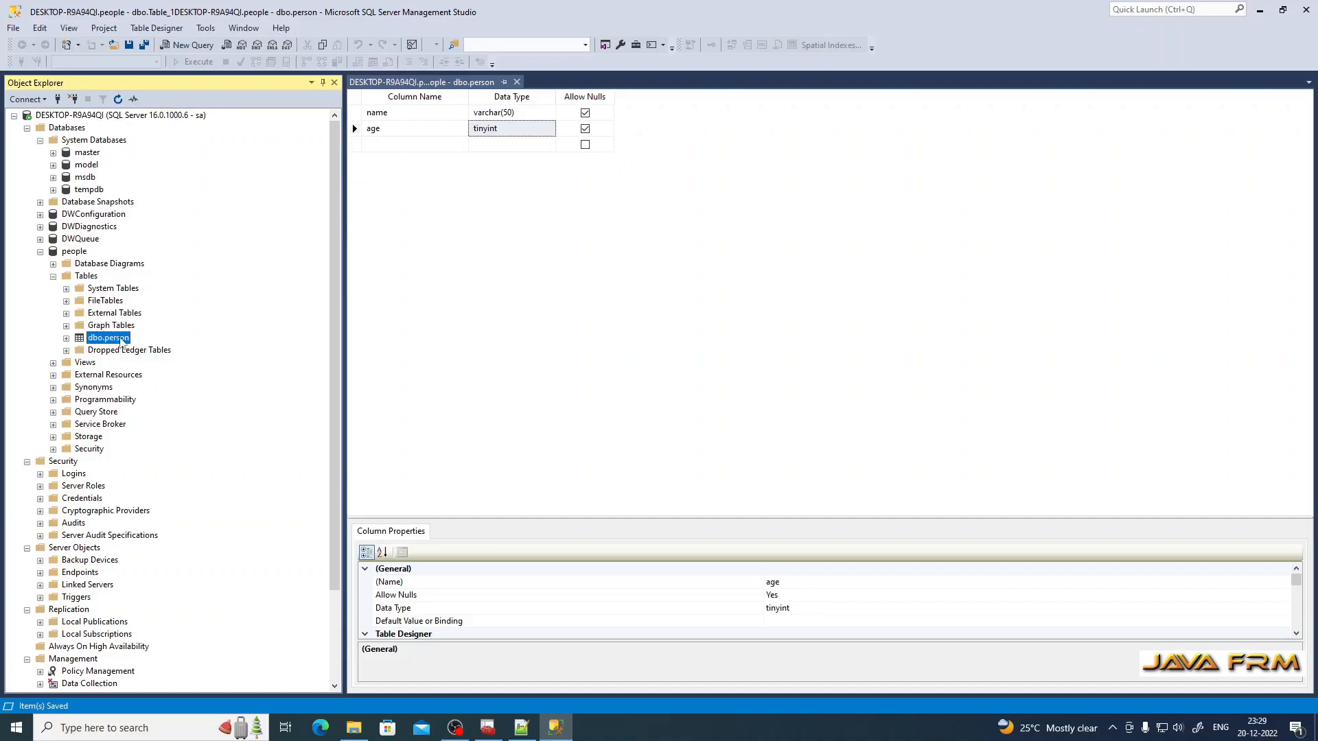
pyautogui.rightClick(122, 342)
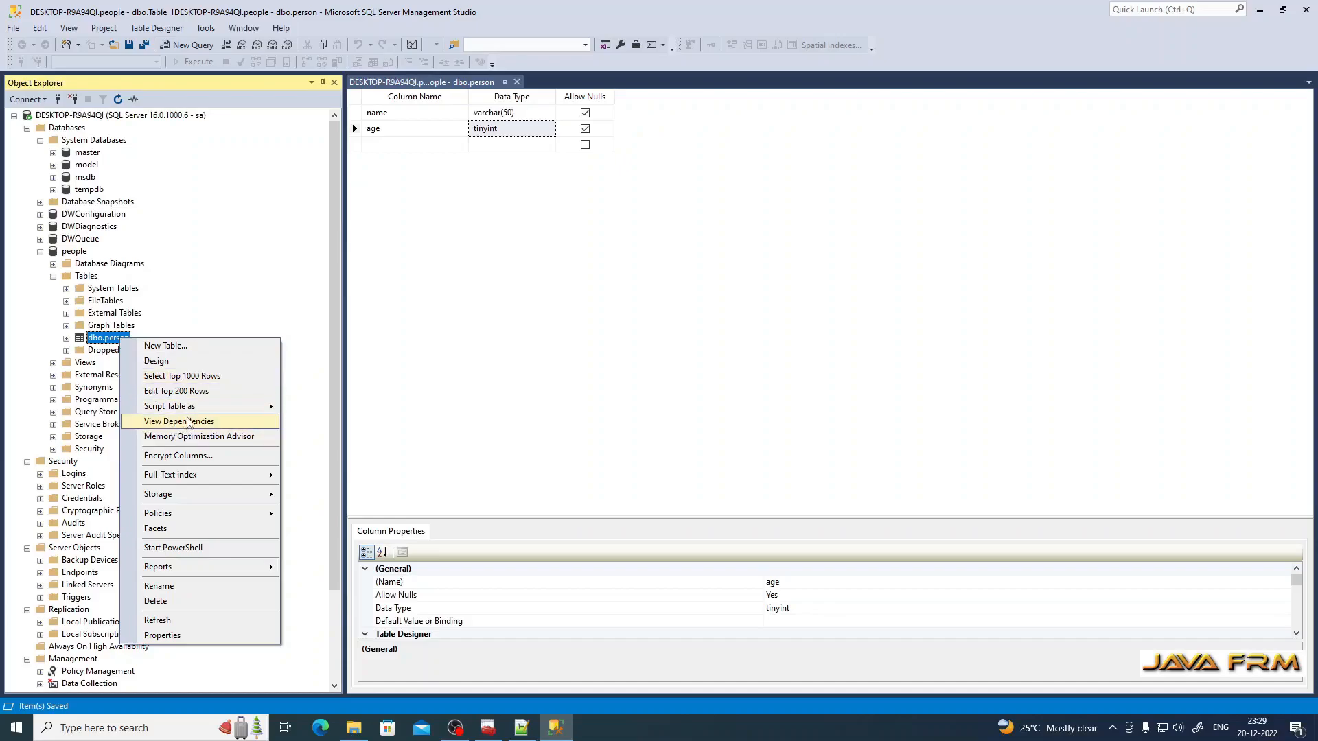
pyautogui.moveTo(202, 410)
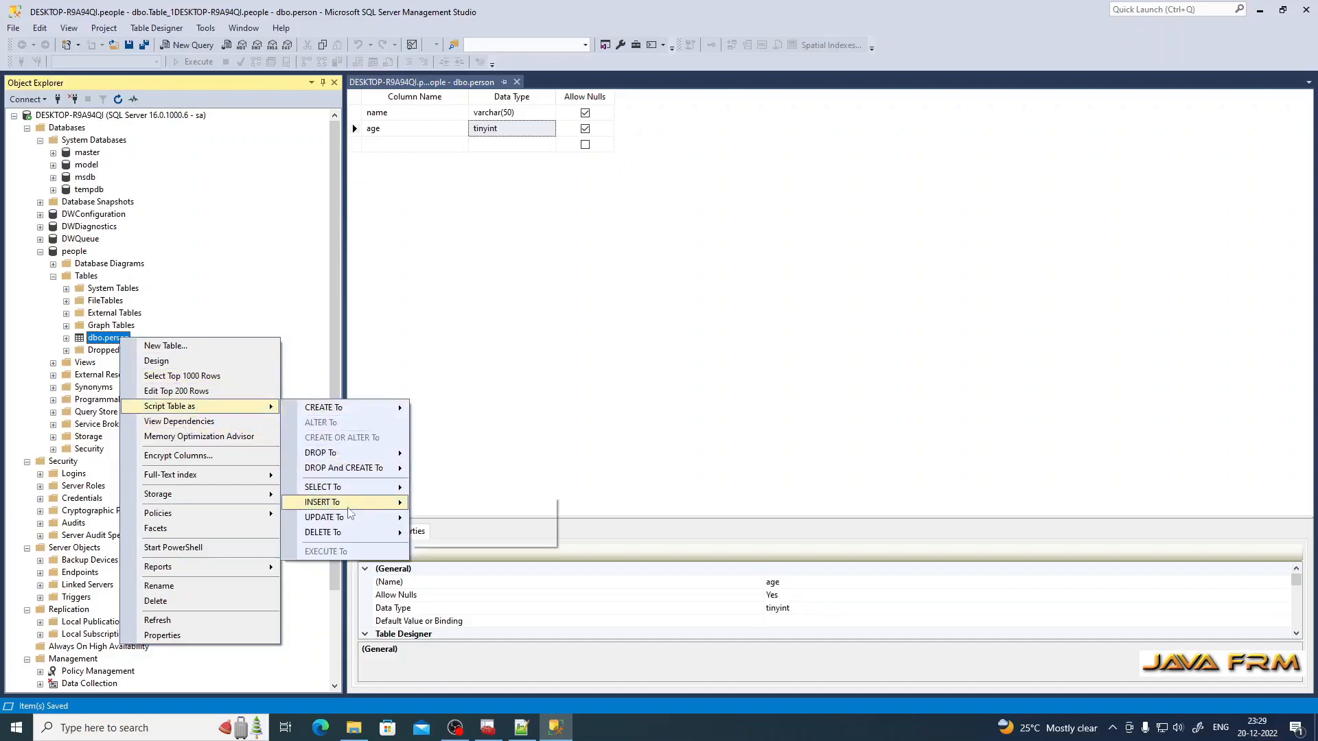
pyautogui.moveTo(348, 507)
pyautogui.click(506, 505)
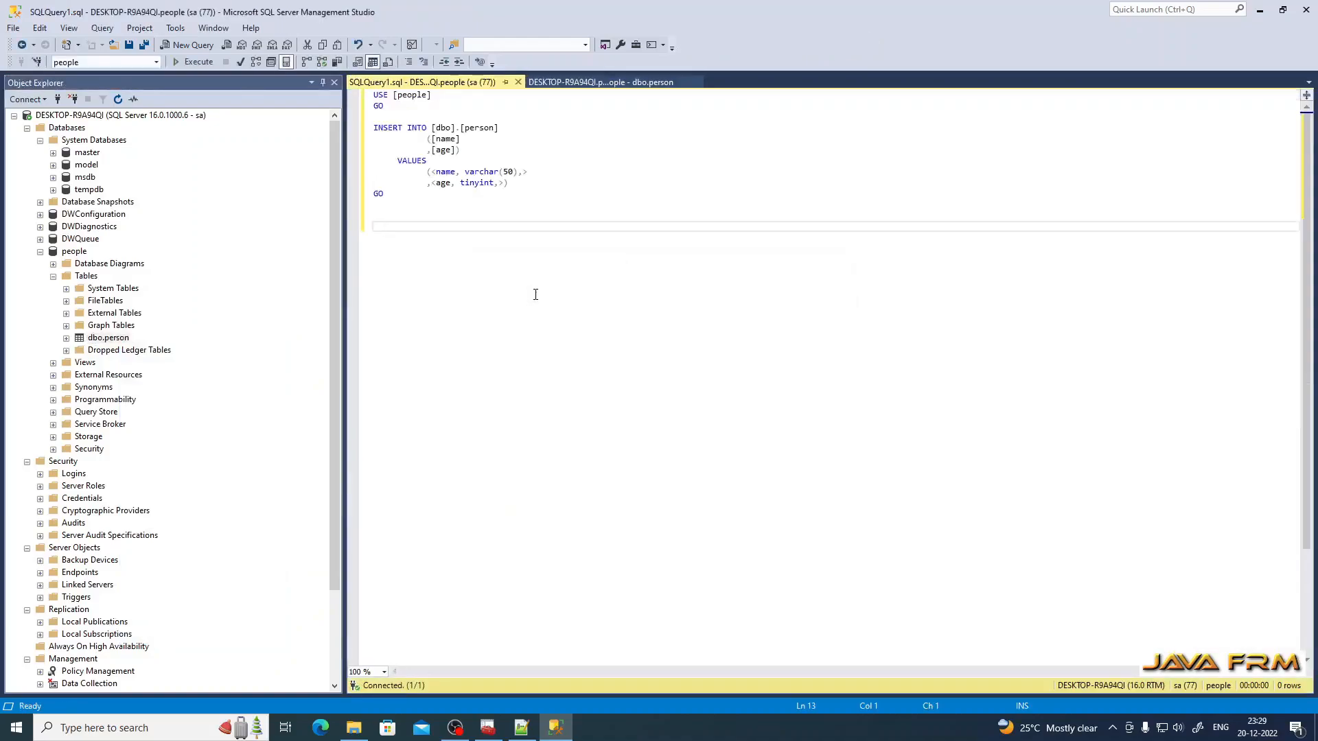
# Step: Fill the INSERT values with 'javafrm' and 21 and execute it to add the row
pyautogui.moveTo(431, 172); pyautogui.dragTo(532, 177)
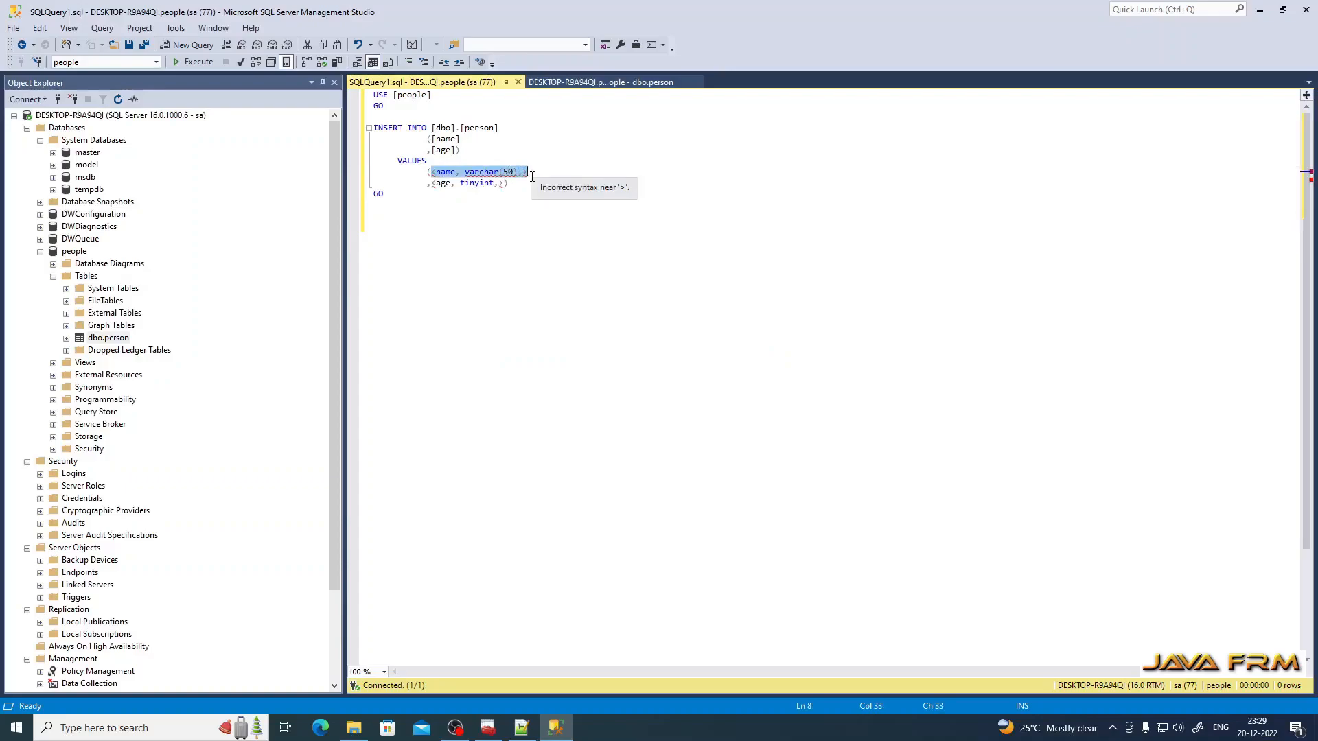
pyautogui.write("'j")
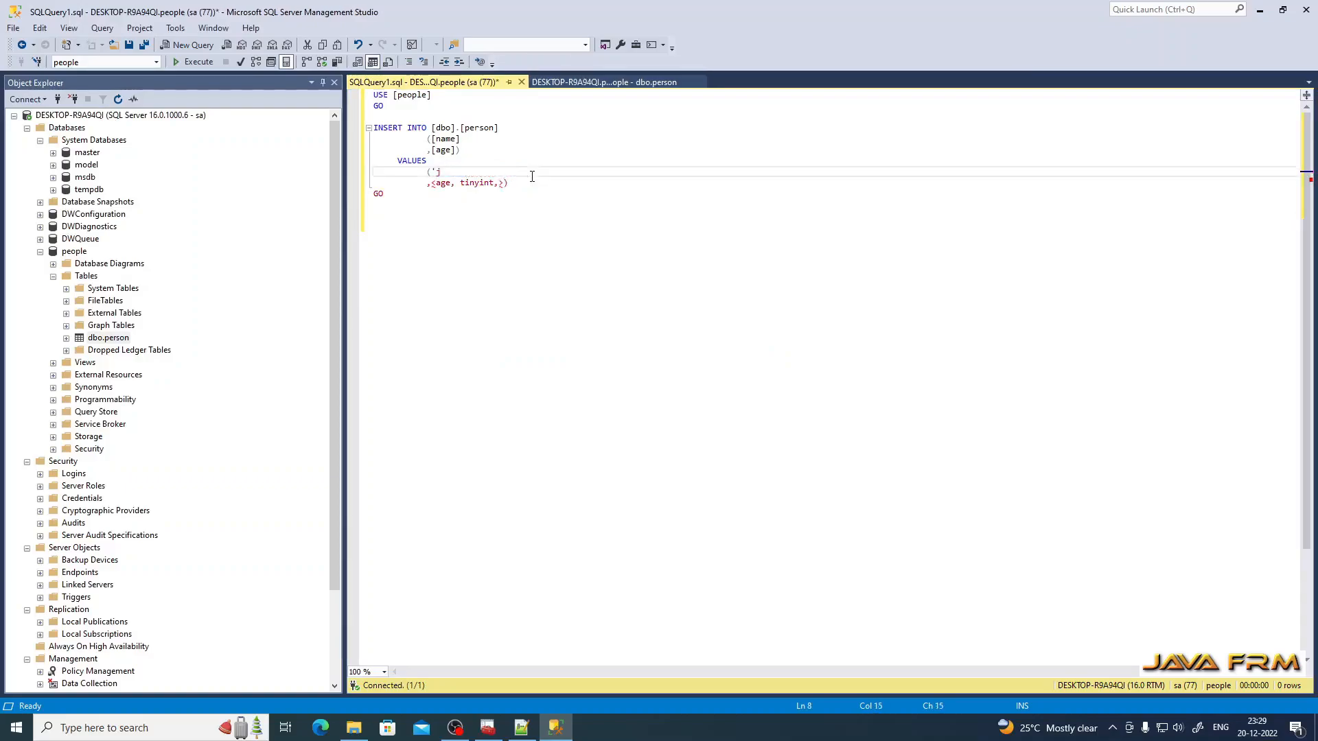
pyautogui.write("avafrm'")
pyautogui.click(500, 183)
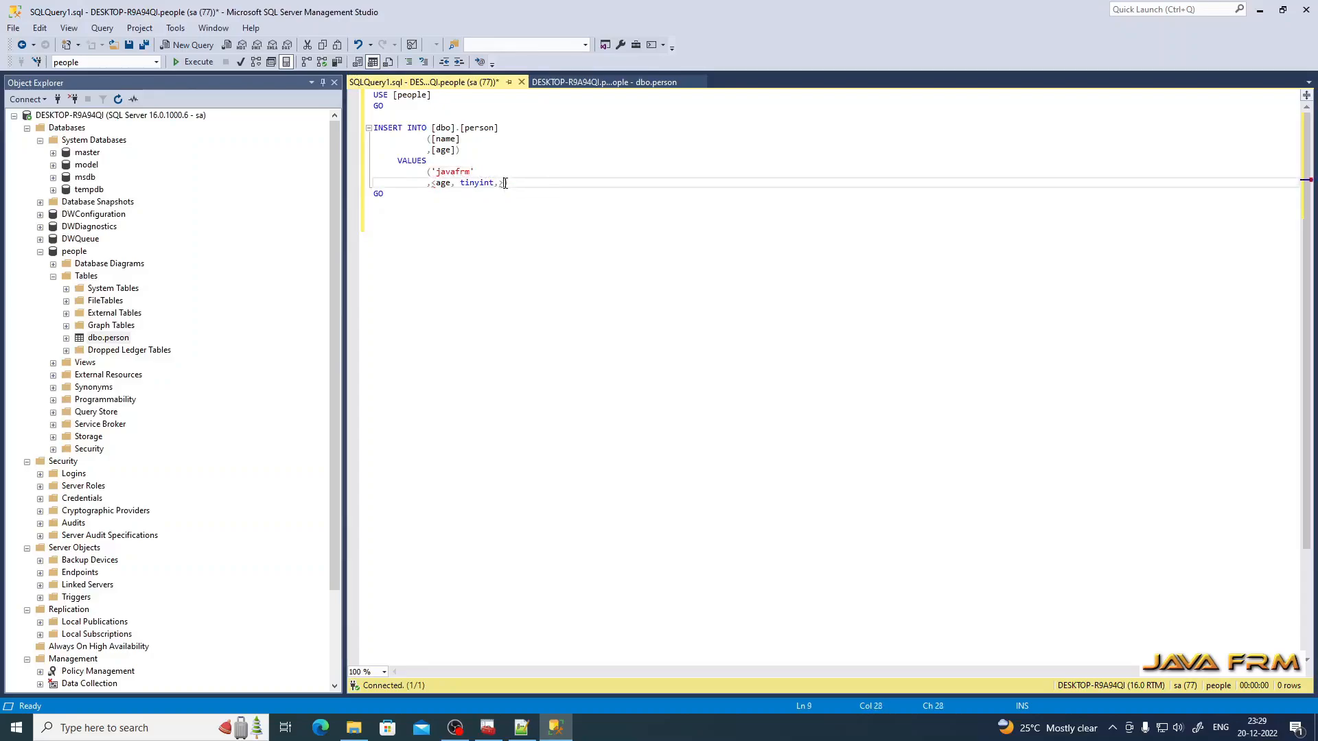
pyautogui.moveTo(486, 183); pyautogui.dragTo(433, 183)
pyautogui.write('21')
pyautogui.click(486, 171)
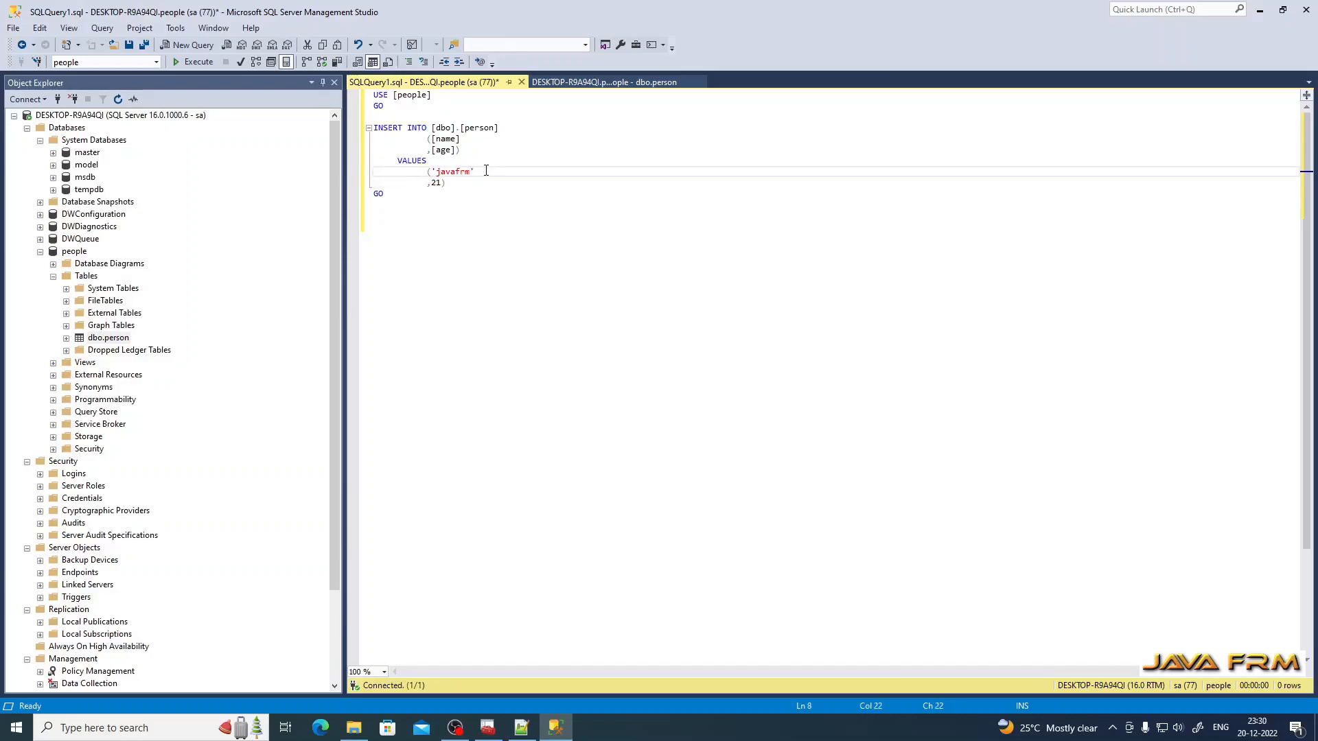
pyautogui.press('Delete')
pyautogui.press('Delete')
pyautogui.press('Delete')
pyautogui.press('Delete')
pyautogui.press('Delete')
pyautogui.press('Delete')
pyautogui.press('Delete')
pyautogui.press('Delete')
pyautogui.press('Delete')
pyautogui.press('Delete')
pyautogui.press('Delete')
pyautogui.moveTo(412, 196); pyautogui.dragTo(316, 89)
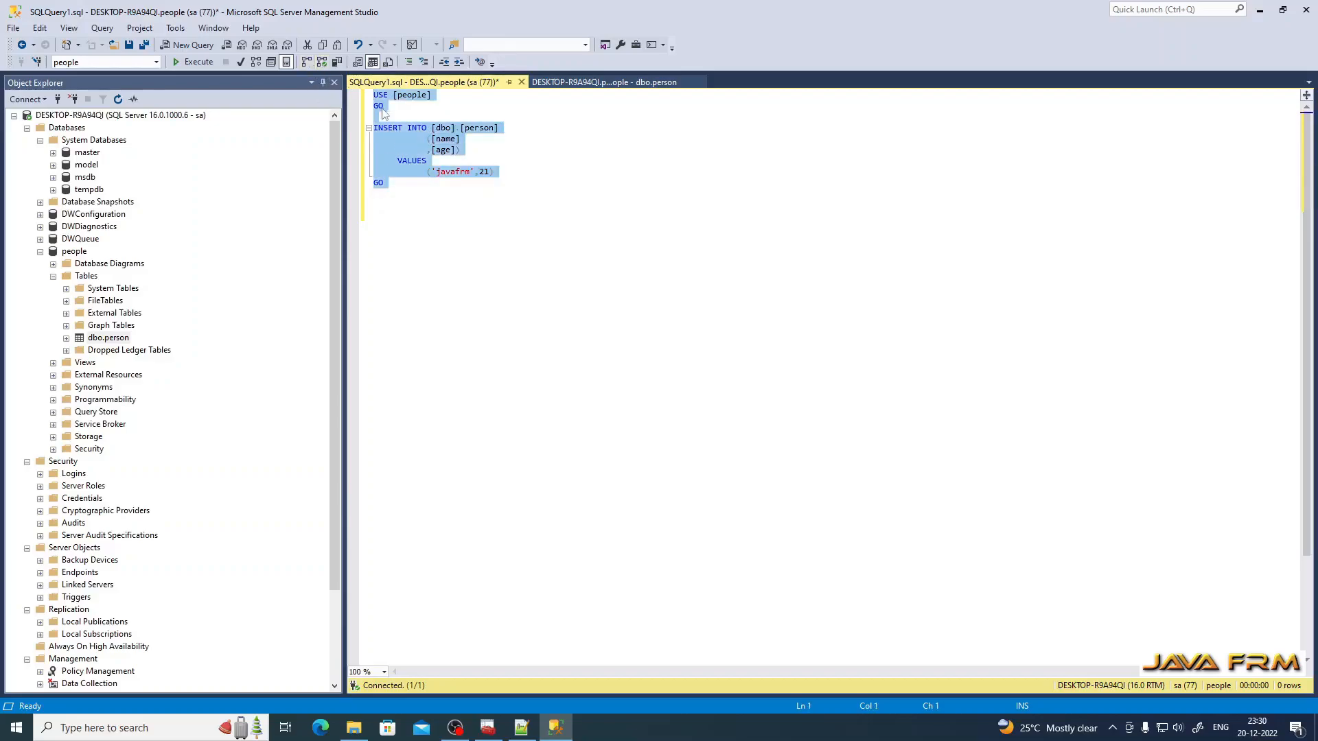
pyautogui.click(200, 64)
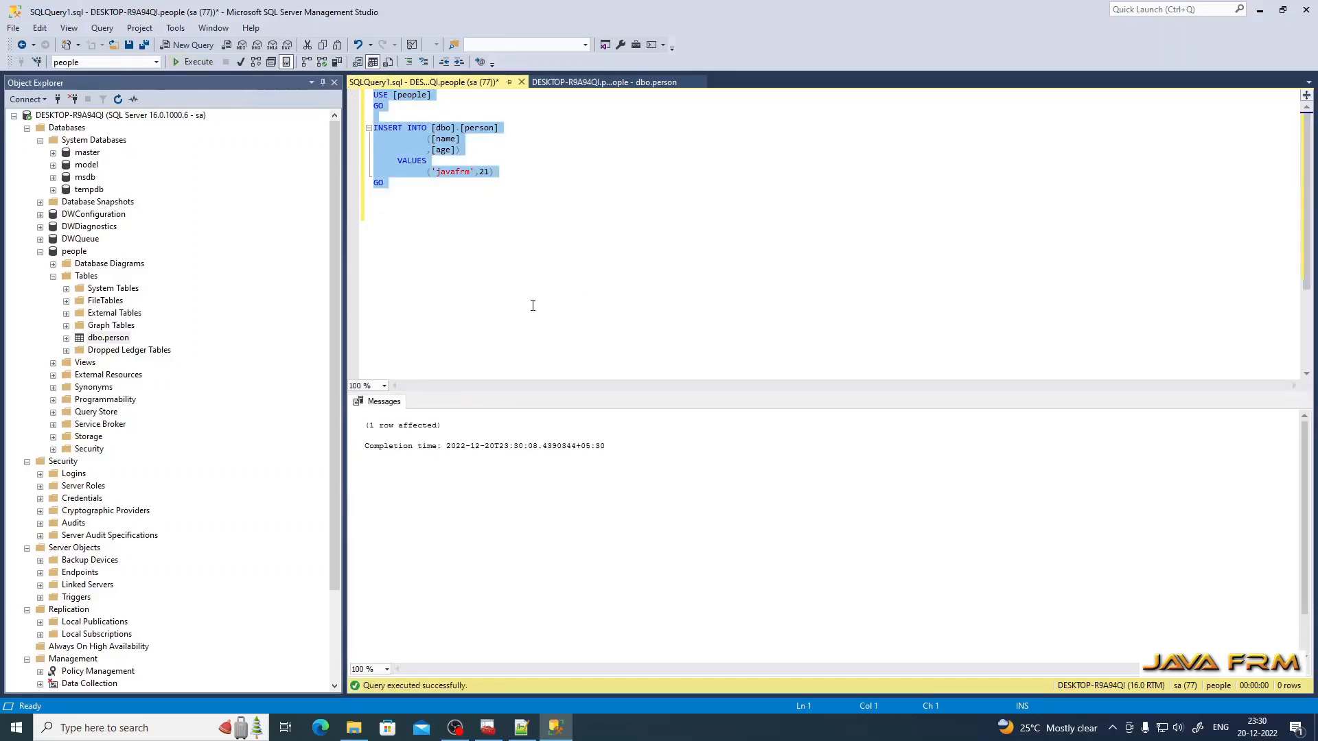
# Step: Run select * from person; to show the inserted row
pyautogui.click(408, 190)
pyautogui.press('Return')
pyautogui.write('select * from person;')
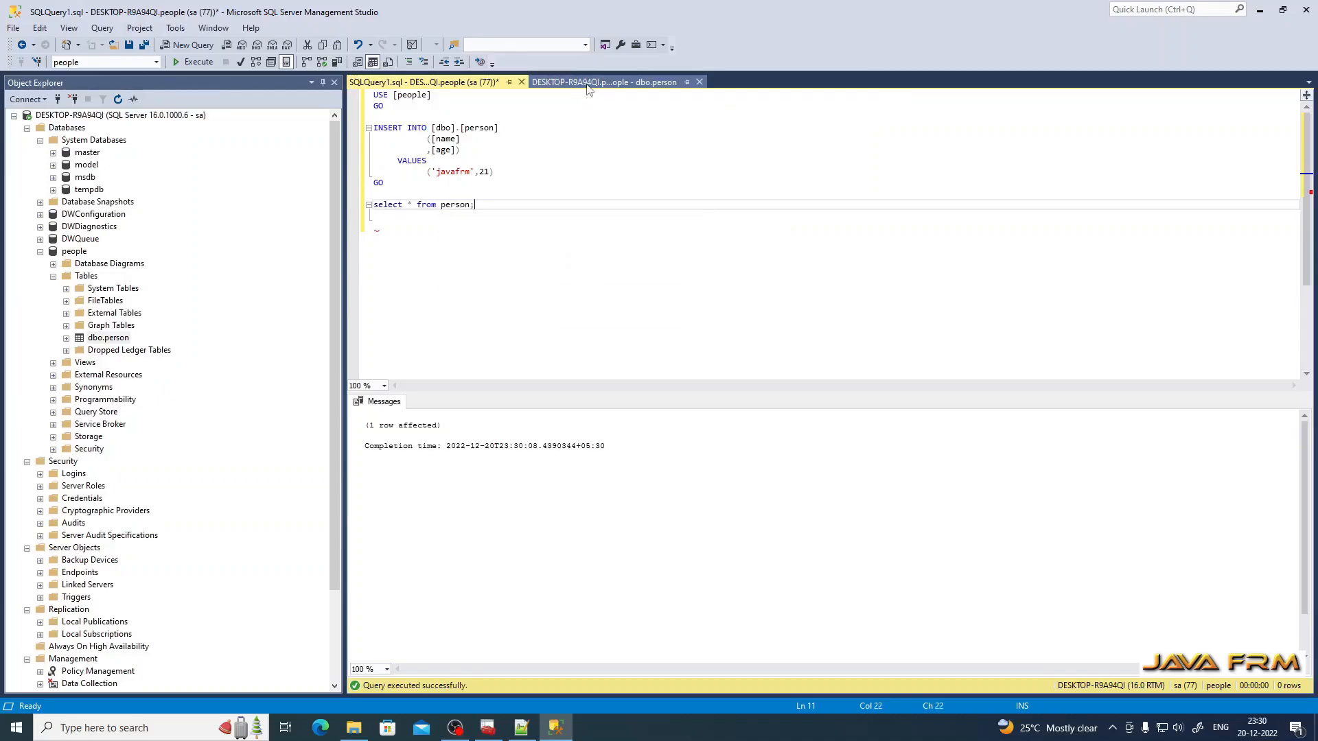
pyautogui.moveTo(508, 206); pyautogui.dragTo(371, 205)
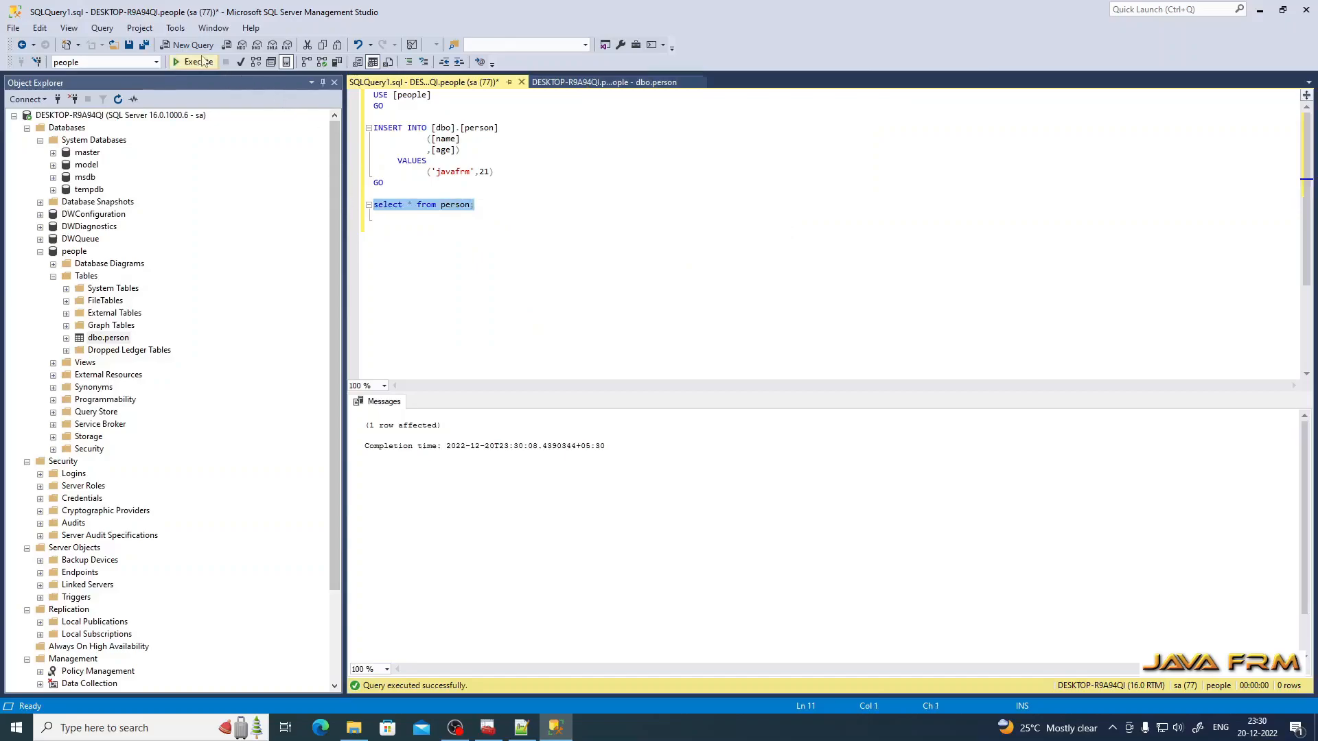
pyautogui.click(198, 61)
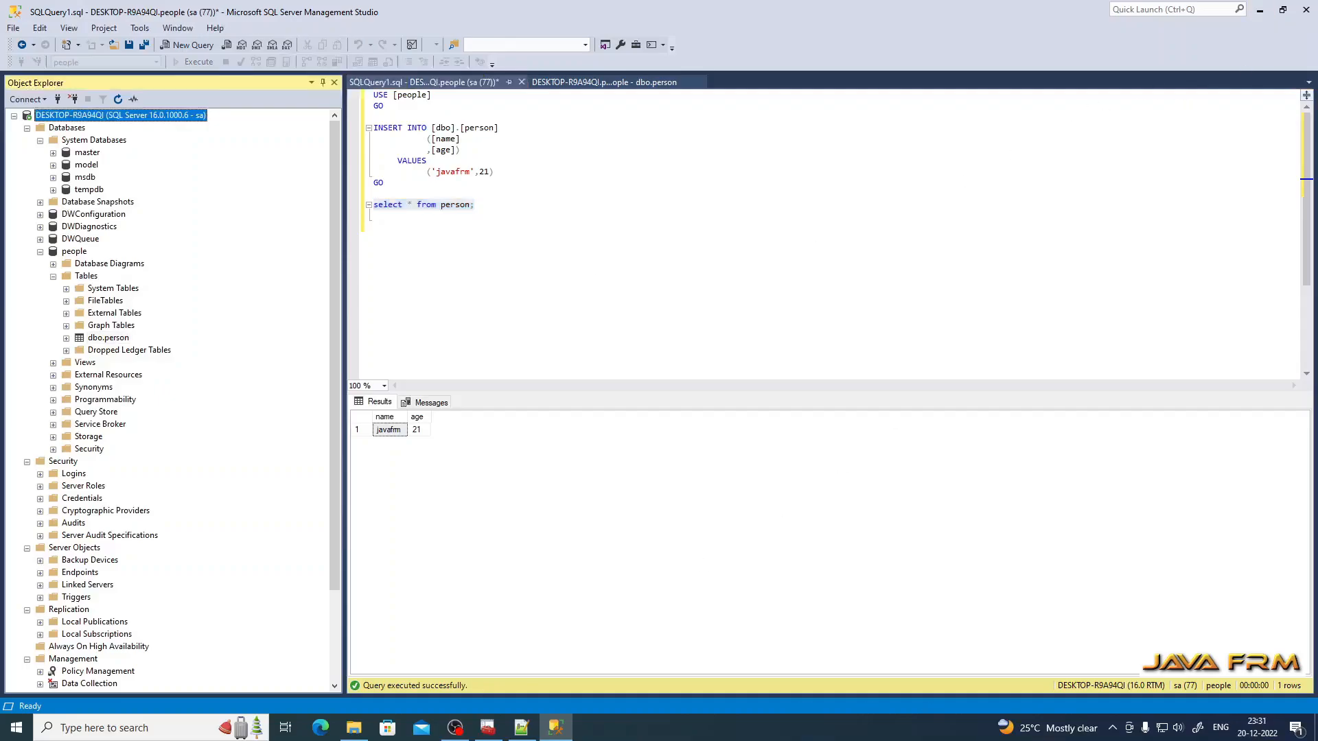
pyautogui.click(16, 727)
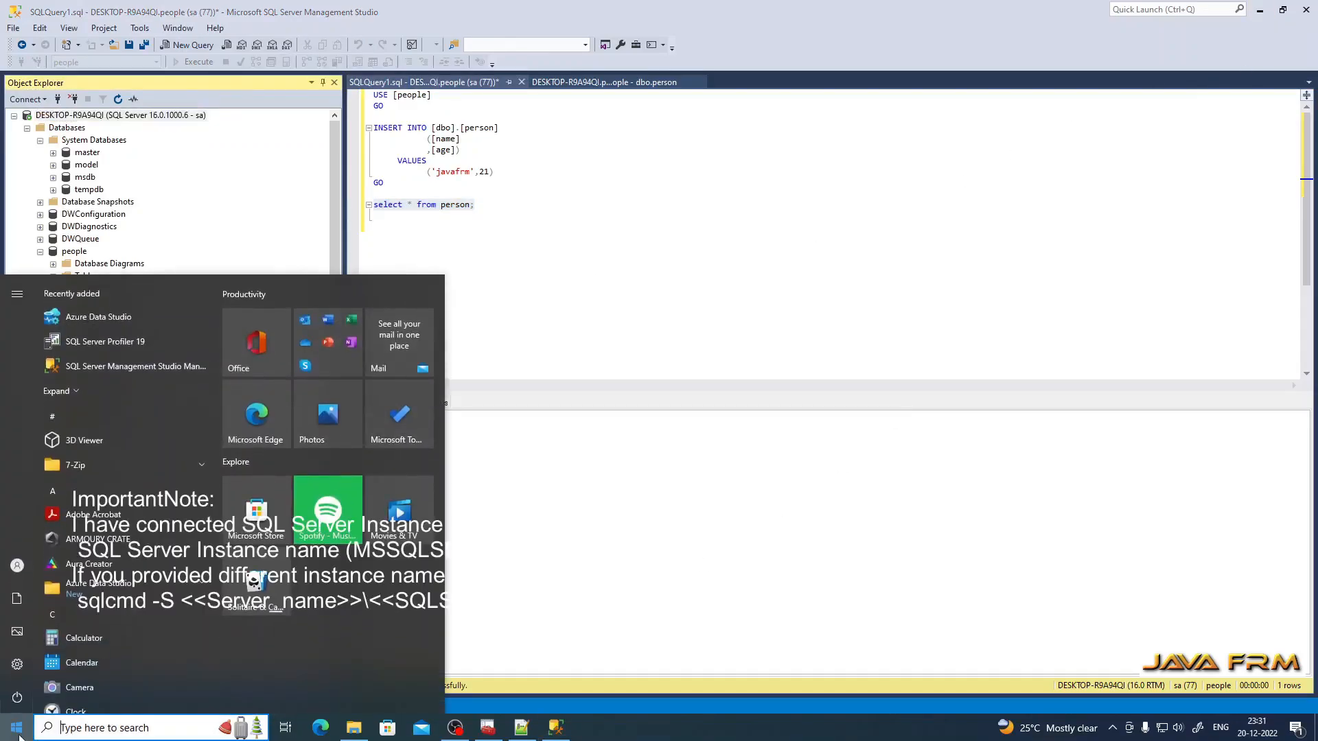
# Step: Open Command Prompt and start a sqlcmd session
pyautogui.write('cmd')
pyautogui.press('Return')
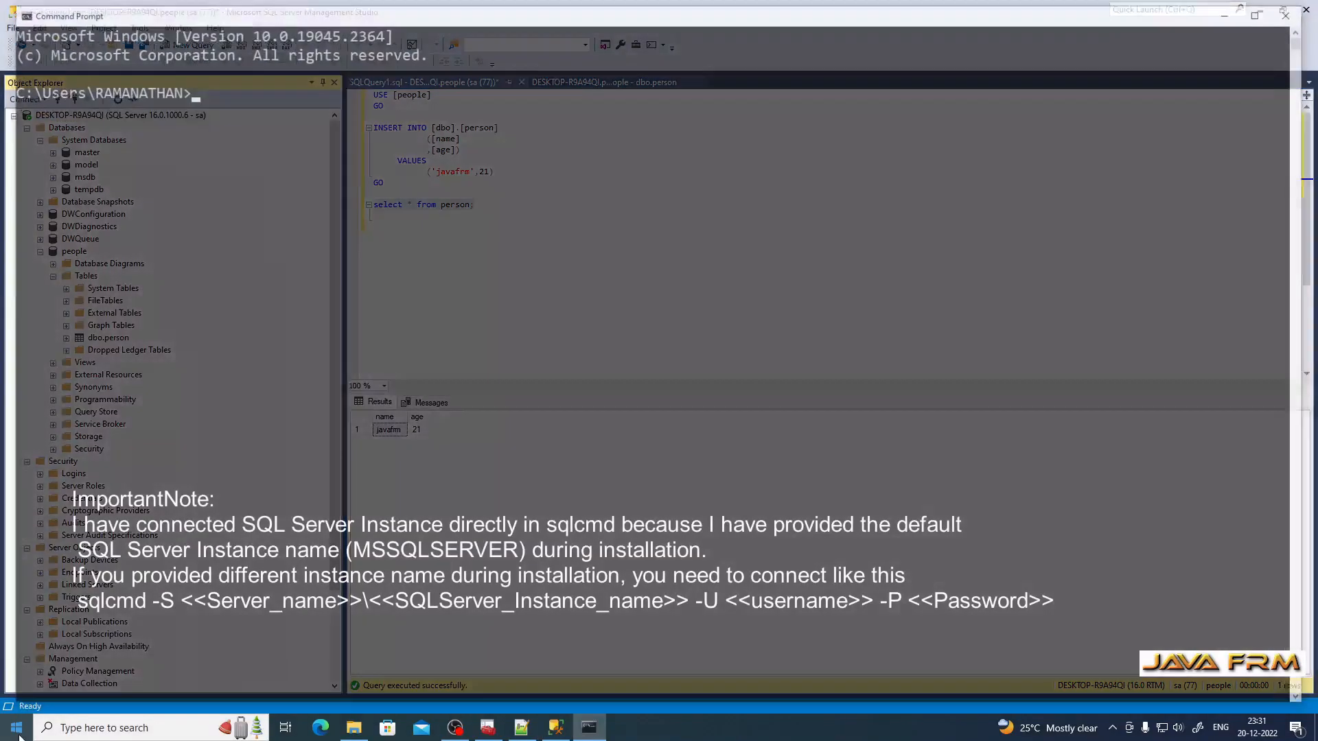
pyautogui.write('sqlcmd')
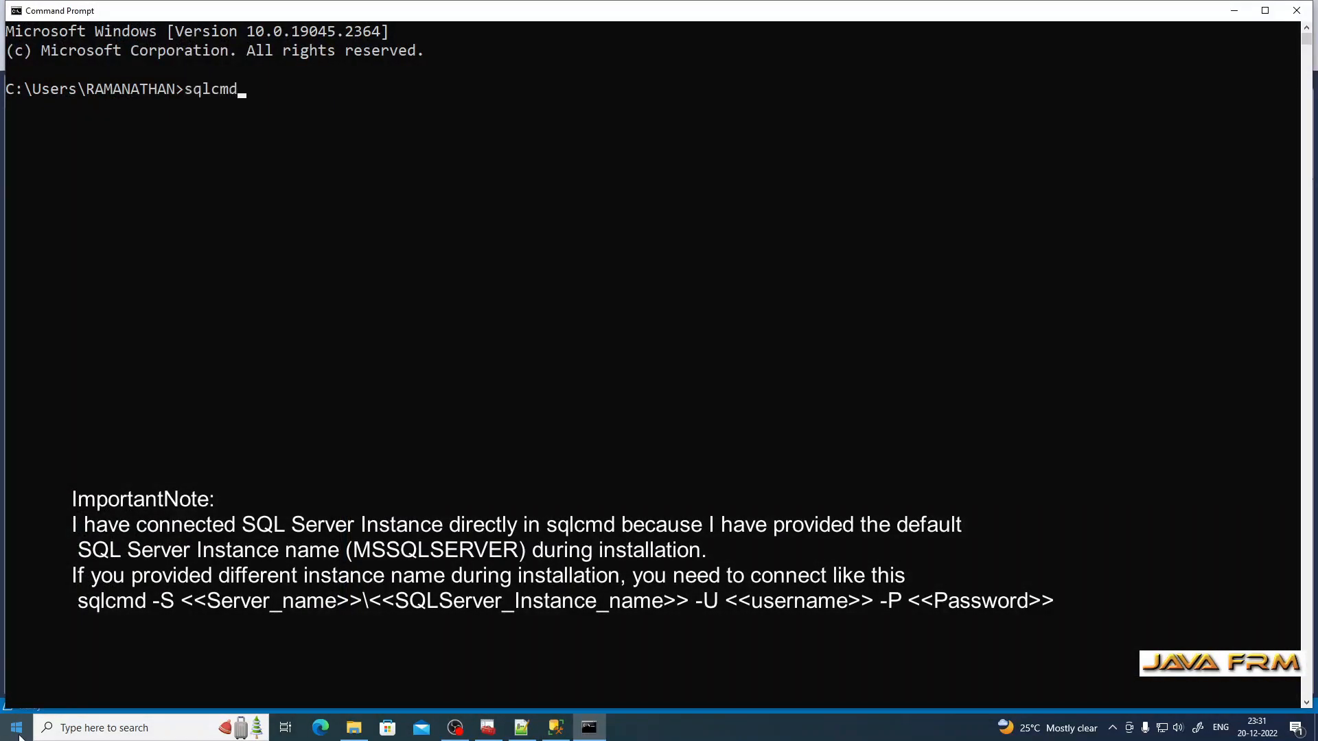
pyautogui.press('Return')
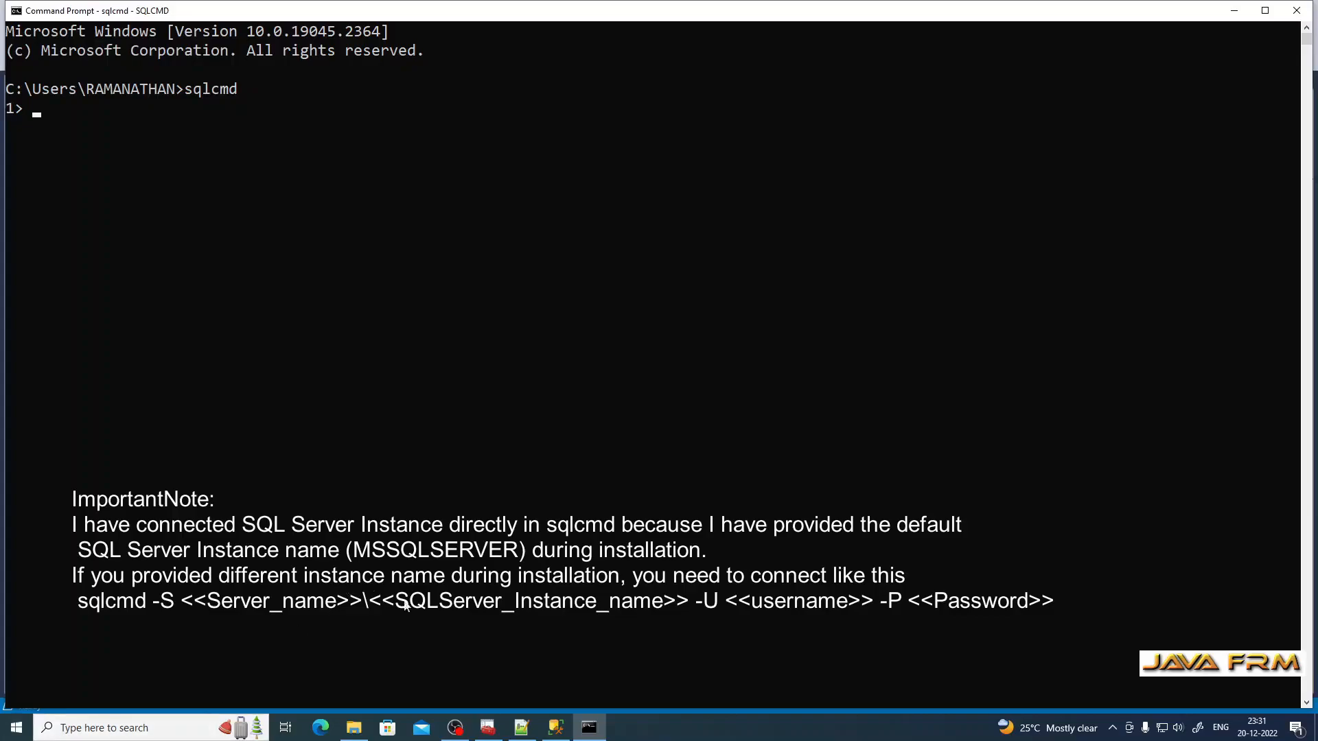
# Step: Paste and run select name from sys.databases with go, listing eight databases including people
pyautogui.click(522, 726)
pyautogui.click(323, 213)
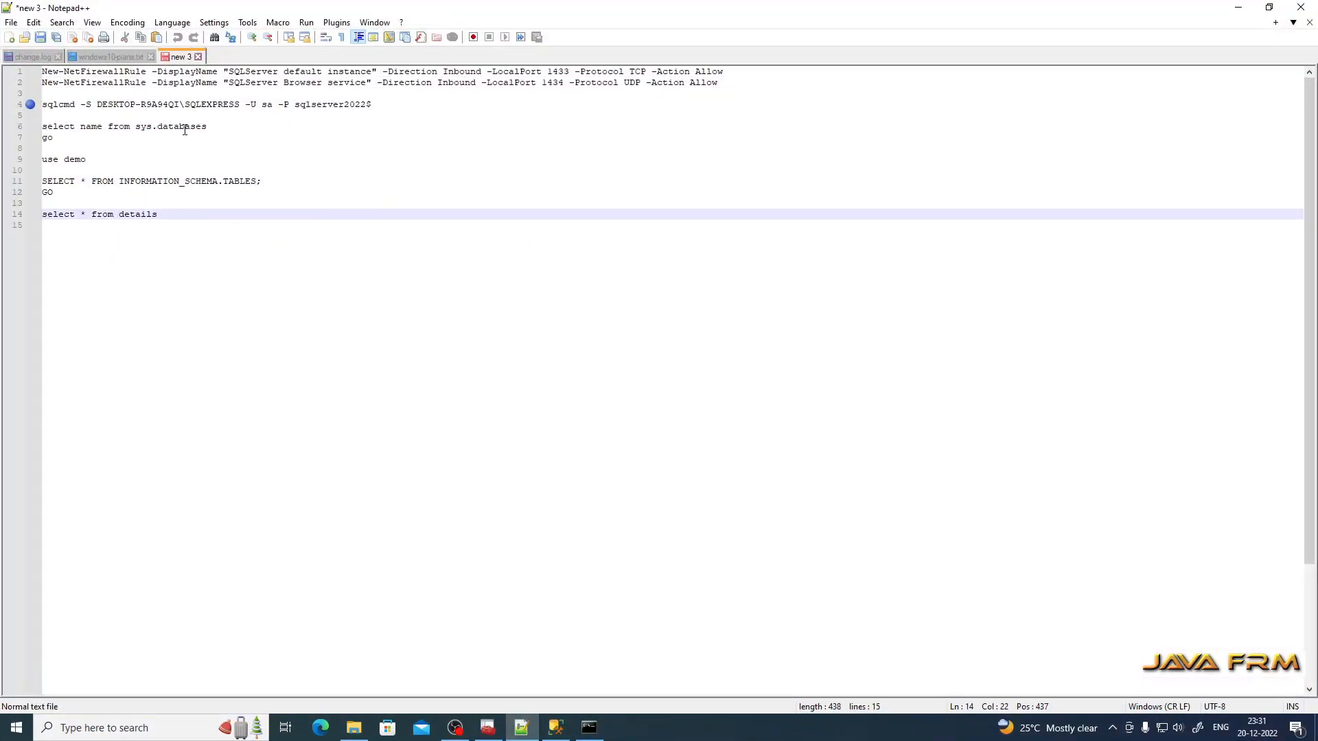
pyautogui.moveTo(215, 125); pyautogui.dragTo(2, 131)
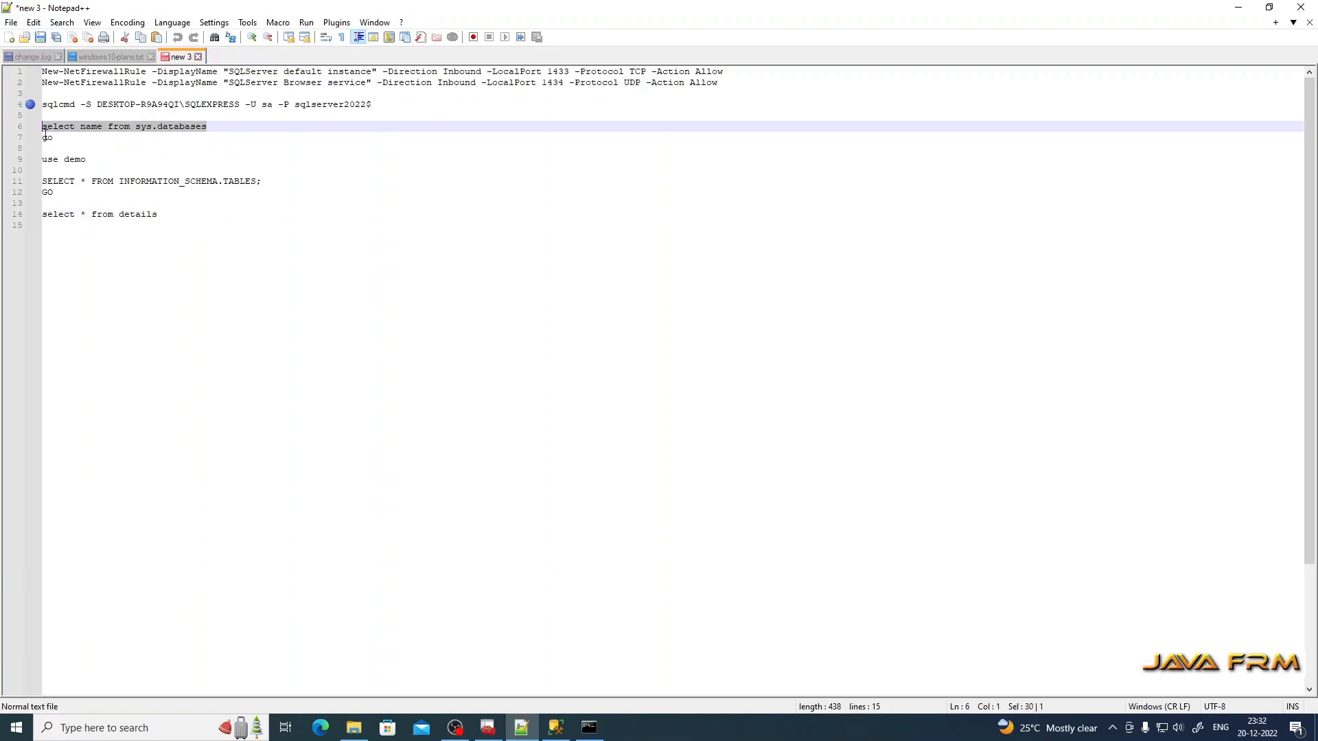
pyautogui.moveTo(69, 141); pyautogui.dragTo(12, 127)
pyautogui.click(589, 728)
pyautogui.rightClick(205, 208)
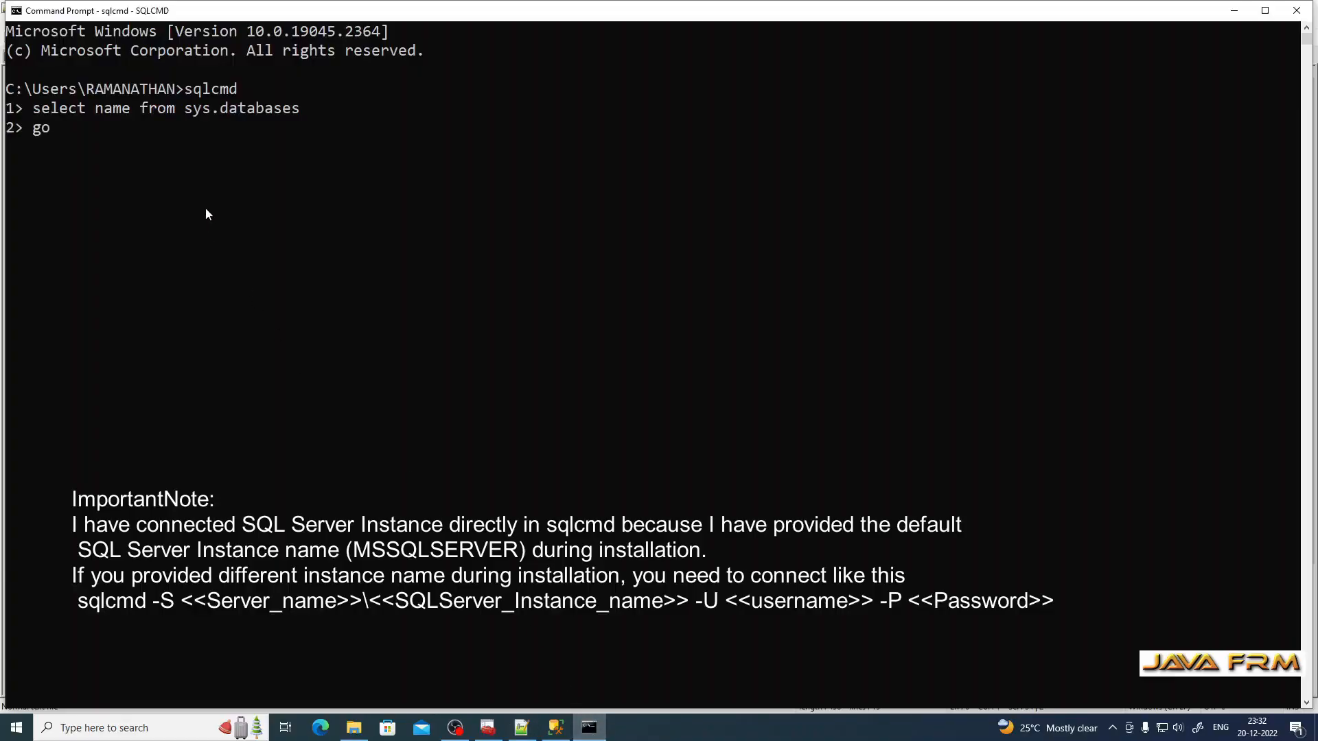
pyautogui.press('Return')
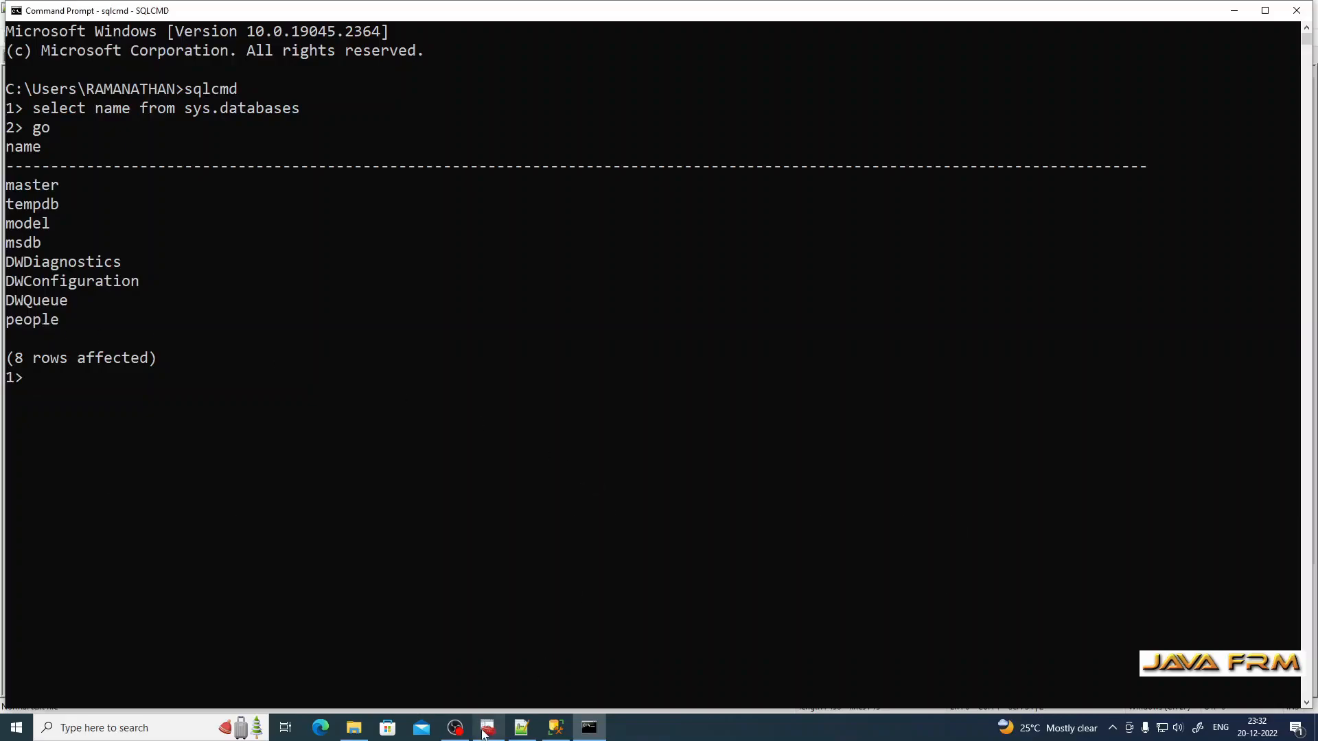
# Step: Switch sqlcmd to the people database with use people and go
pyautogui.click(521, 729)
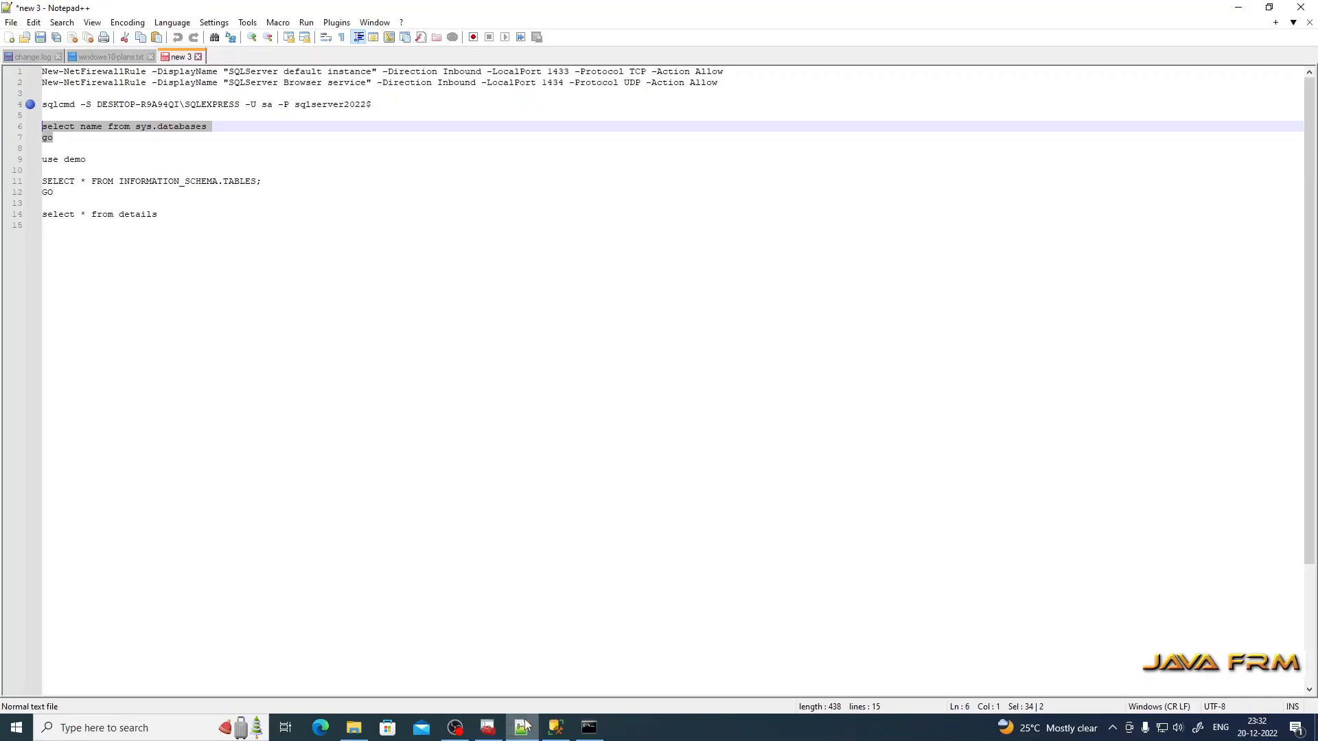
pyautogui.click(589, 728)
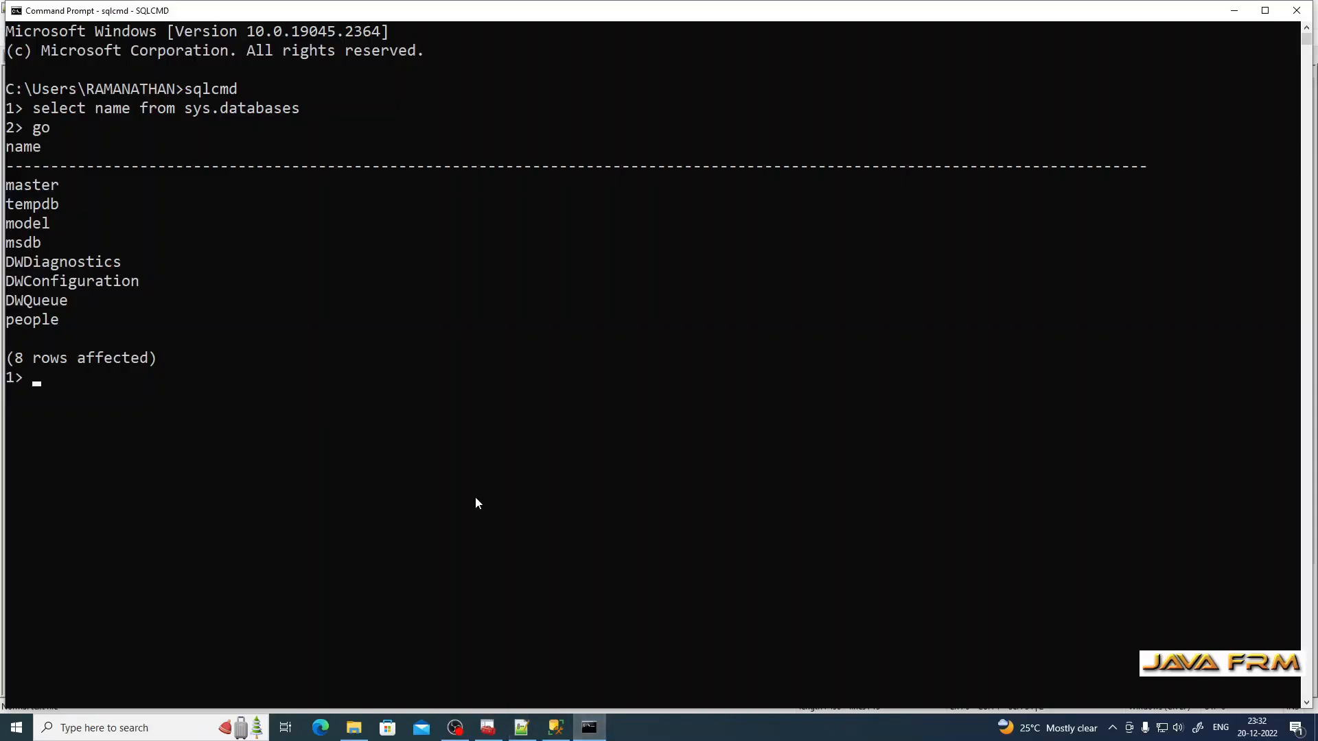
pyautogui.write('use people')
pyautogui.press('Return')
pyautogui.write('go')
pyautogui.press('Return')
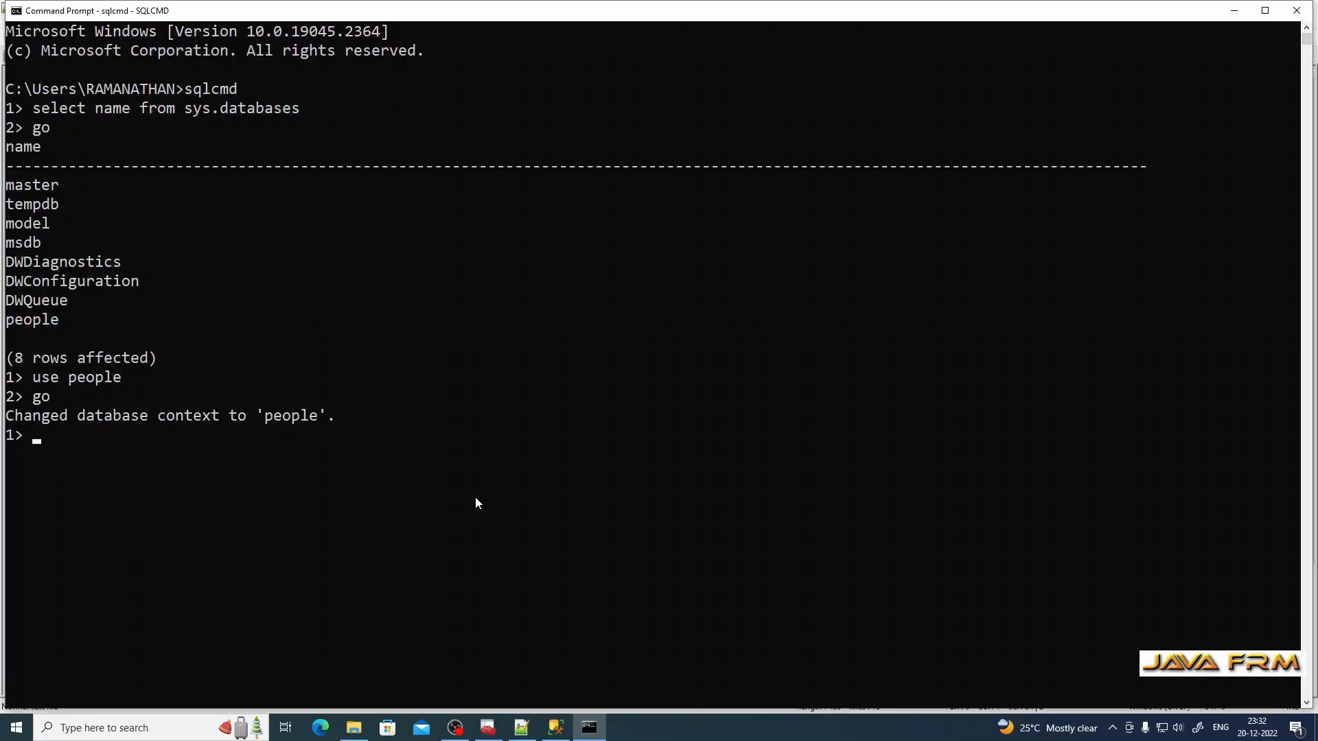
# Step: Run SELECT * FROM INFORMATION_SCHEMA.TABLES and highlight the person table in the output
pyautogui.click(521, 728)
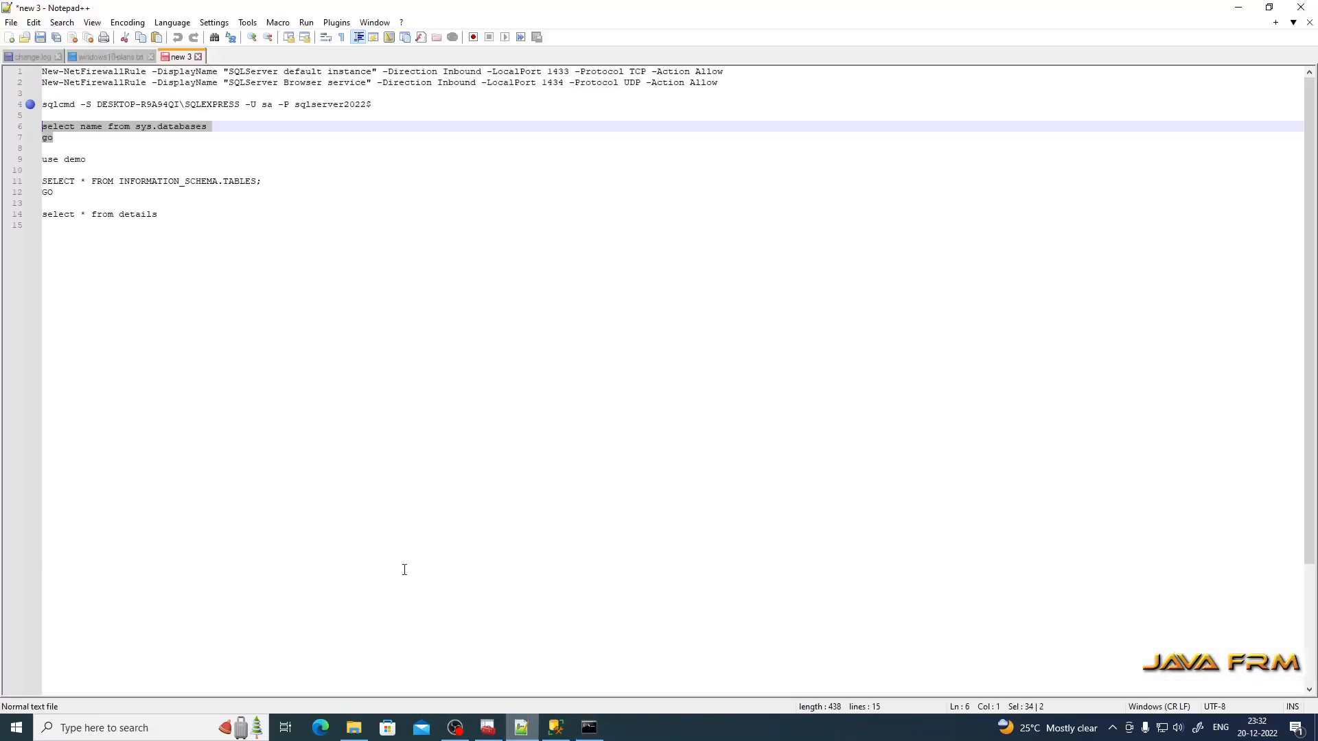
pyautogui.moveTo(83, 192); pyautogui.dragTo(24, 182)
pyautogui.hotkey('ctrl', 'c')
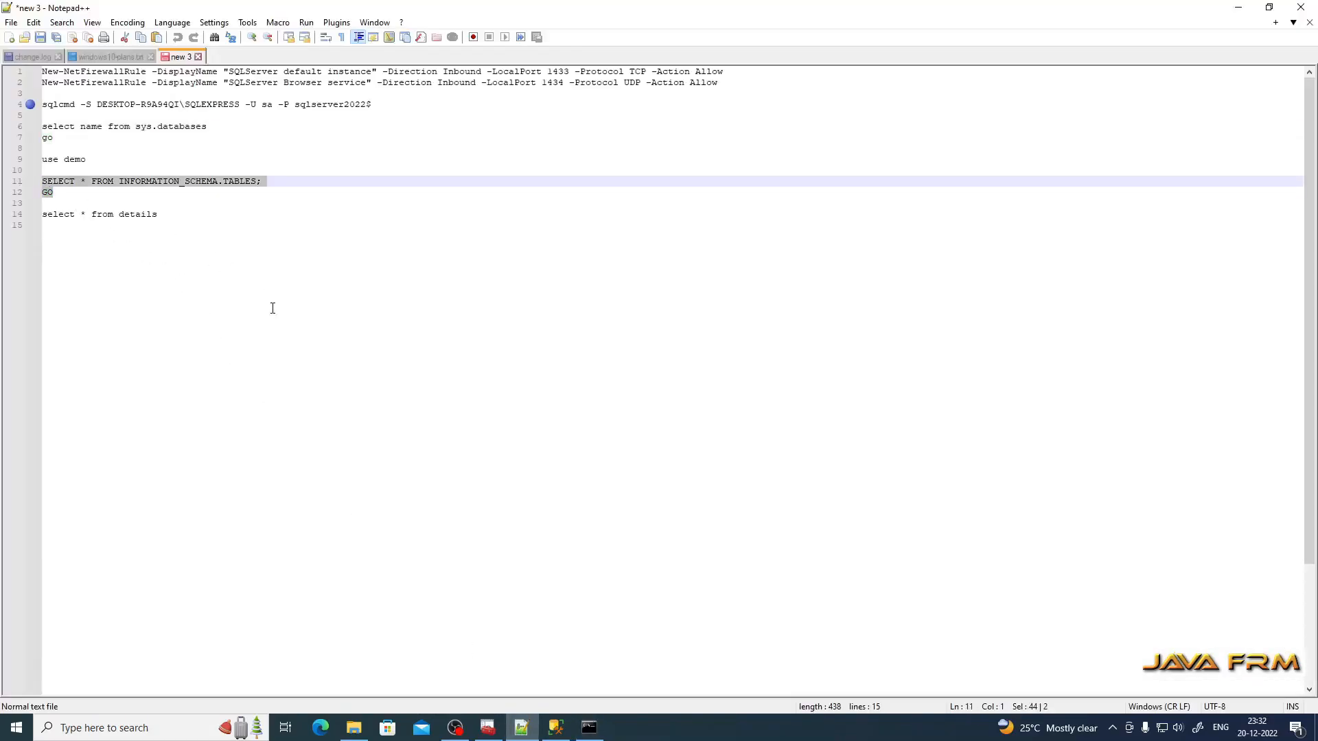
pyautogui.click(590, 727)
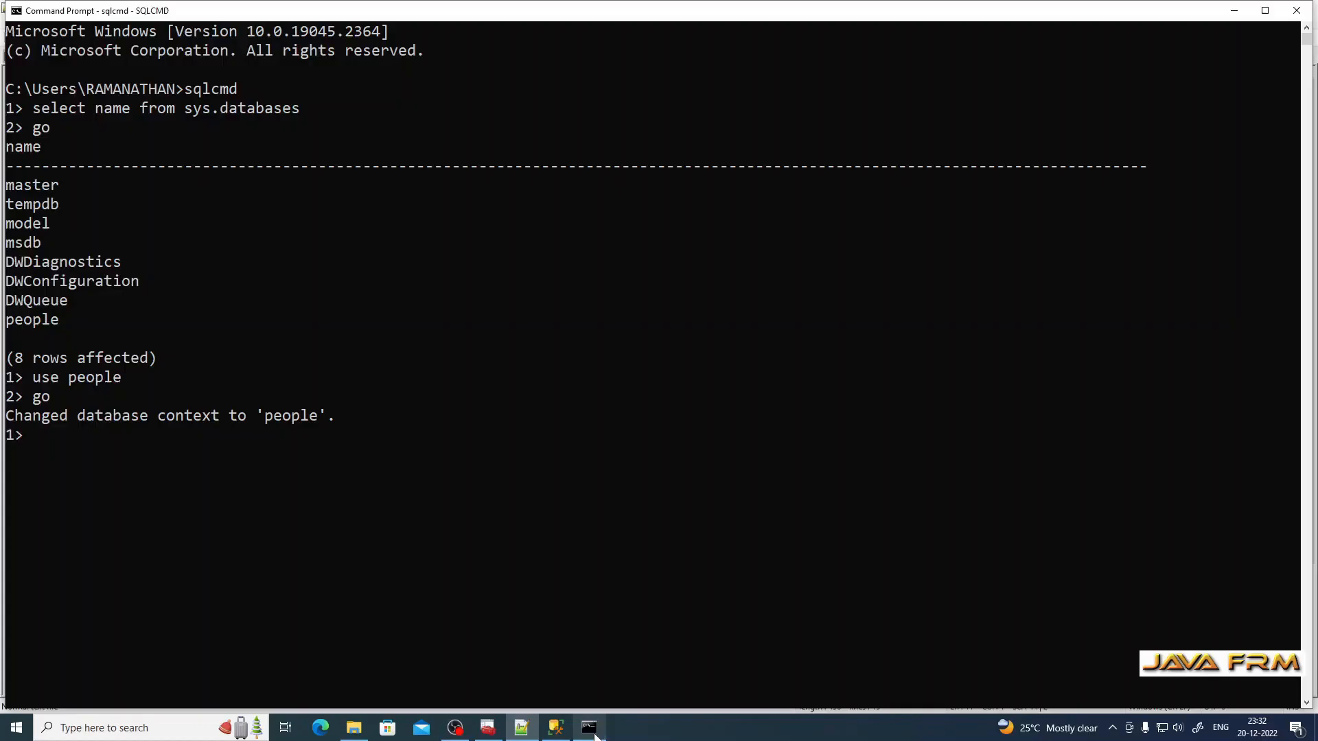
pyautogui.rightClick(285, 508)
pyautogui.press('Return')
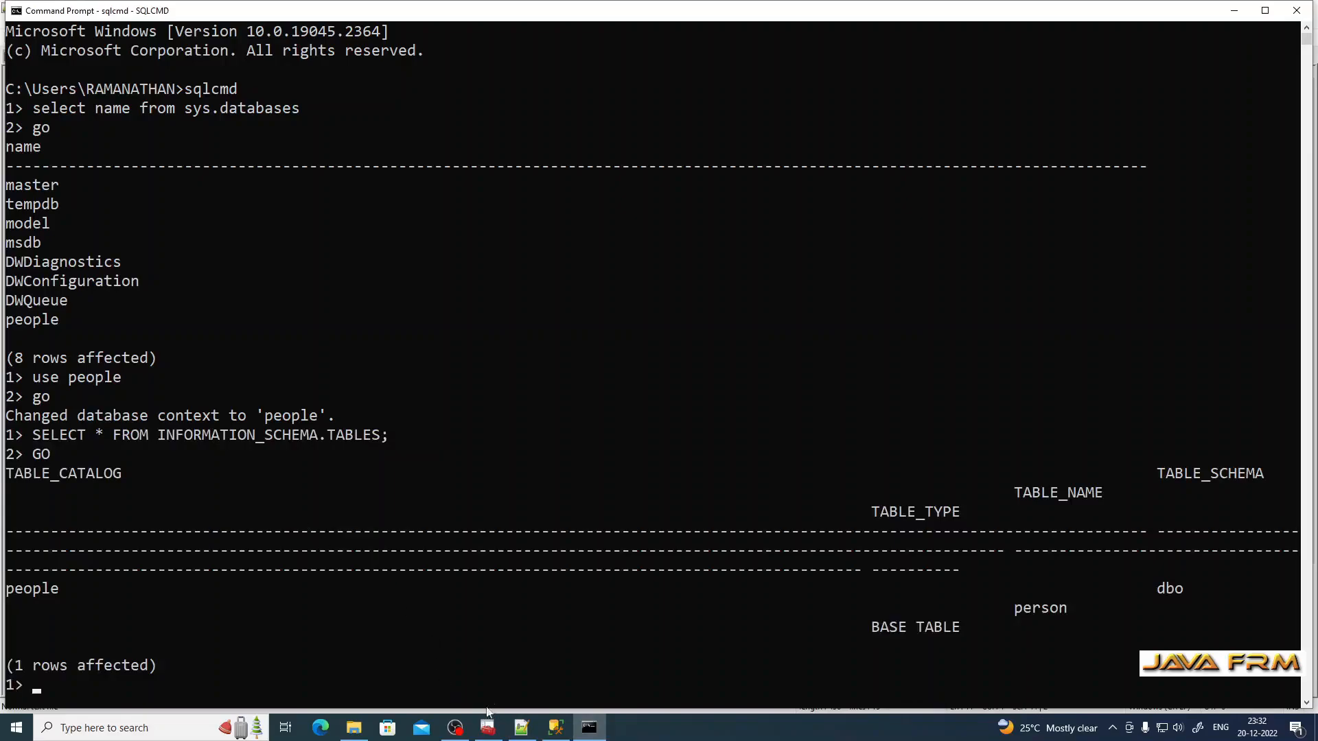
pyautogui.click(522, 728)
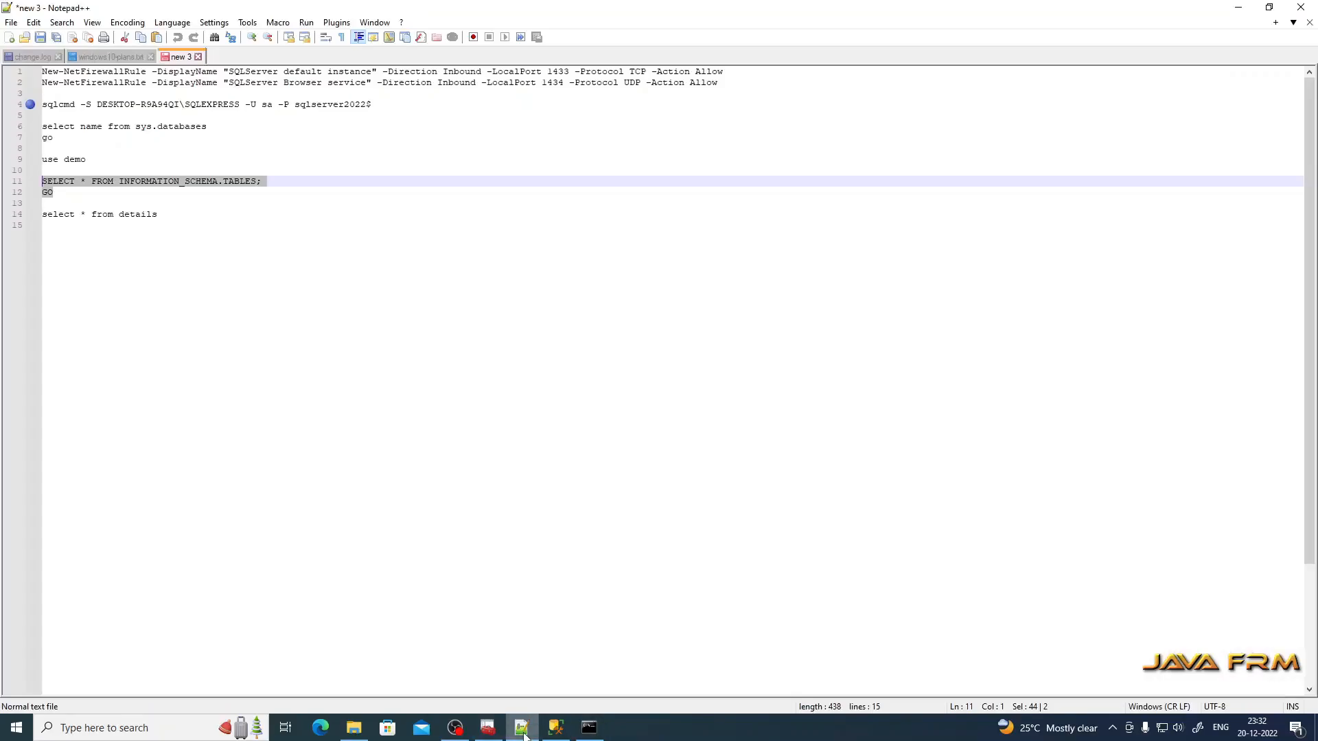
pyautogui.click(521, 729)
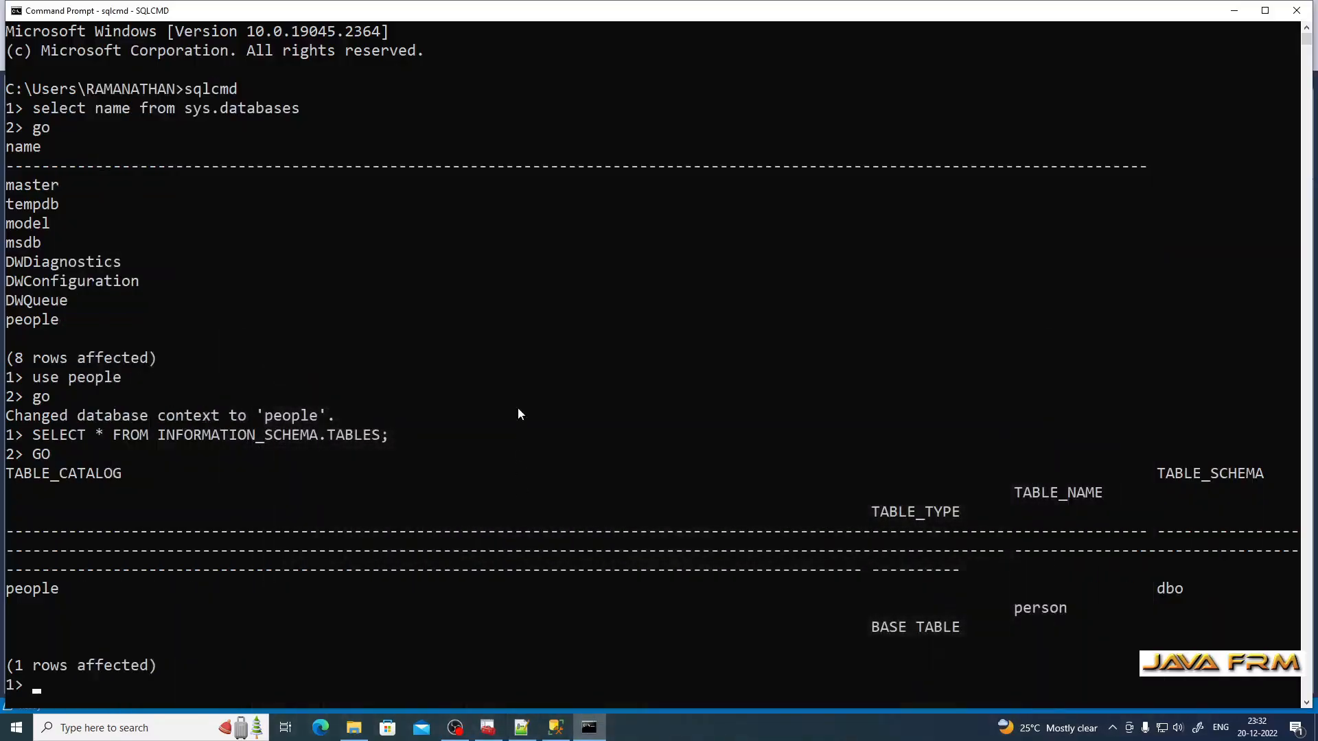
pyautogui.moveTo(1012, 611); pyautogui.dragTo(1071, 616)
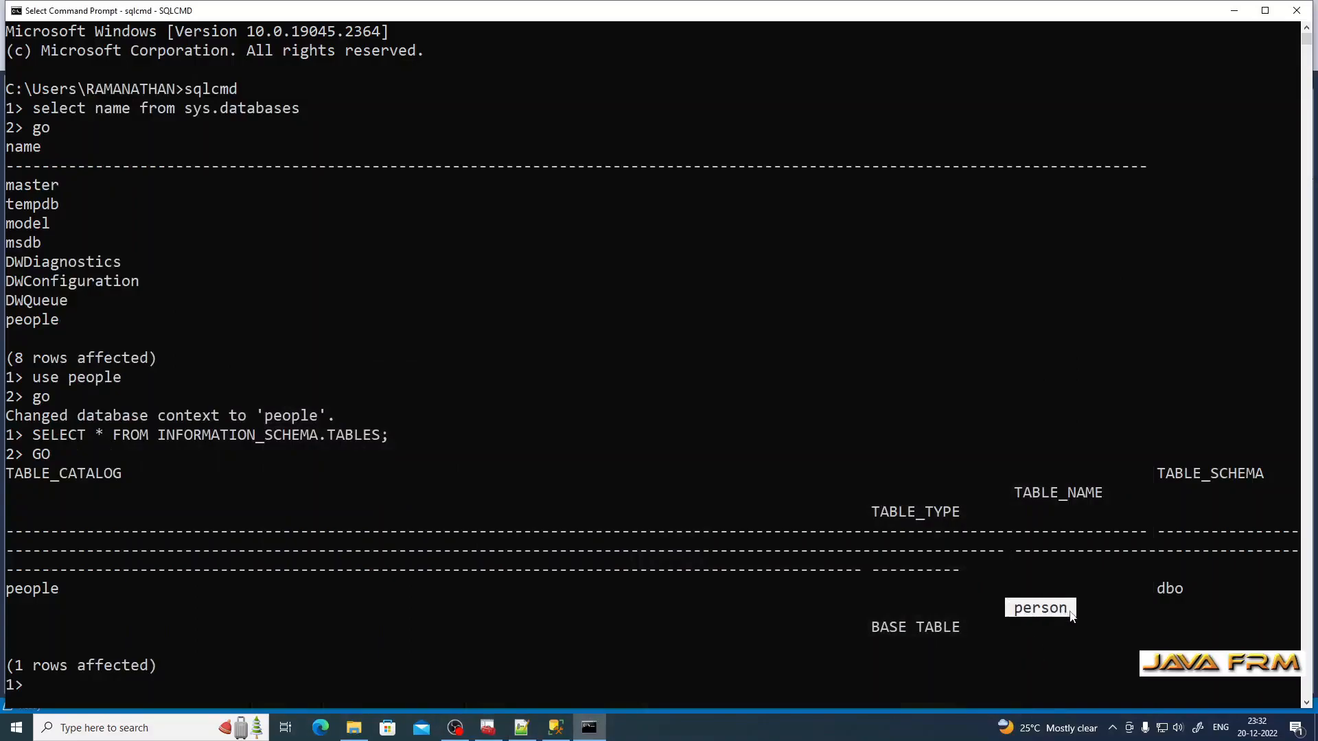
# Step: In sqlcmd, list the current rows with select * from person; and go
pyautogui.click(786, 514)
pyautogui.write('select * from person;')
pyautogui.press('Return')
pyautogui.write('go')
pyautogui.press('Return')
# Step: Insert a second person row with a new name and age 21
pyautogui.write("insert into person values ('ramanaqta")
pyautogui.press('BackSpace')
pyautogui.press('BackSpace')
pyautogui.press('BackSpace')
pyautogui.write("than',21);")
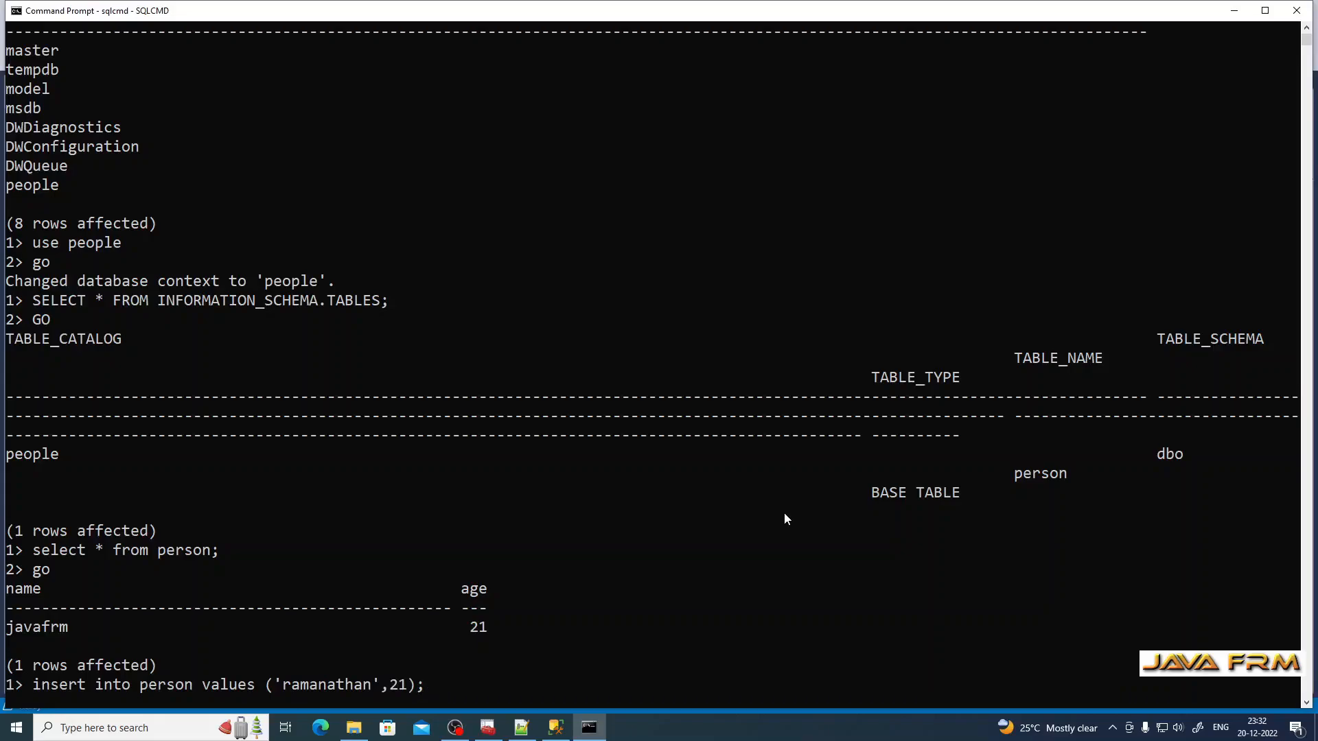
pyautogui.press('Return')
pyautogui.write('go')
pyautogui.press('Return')
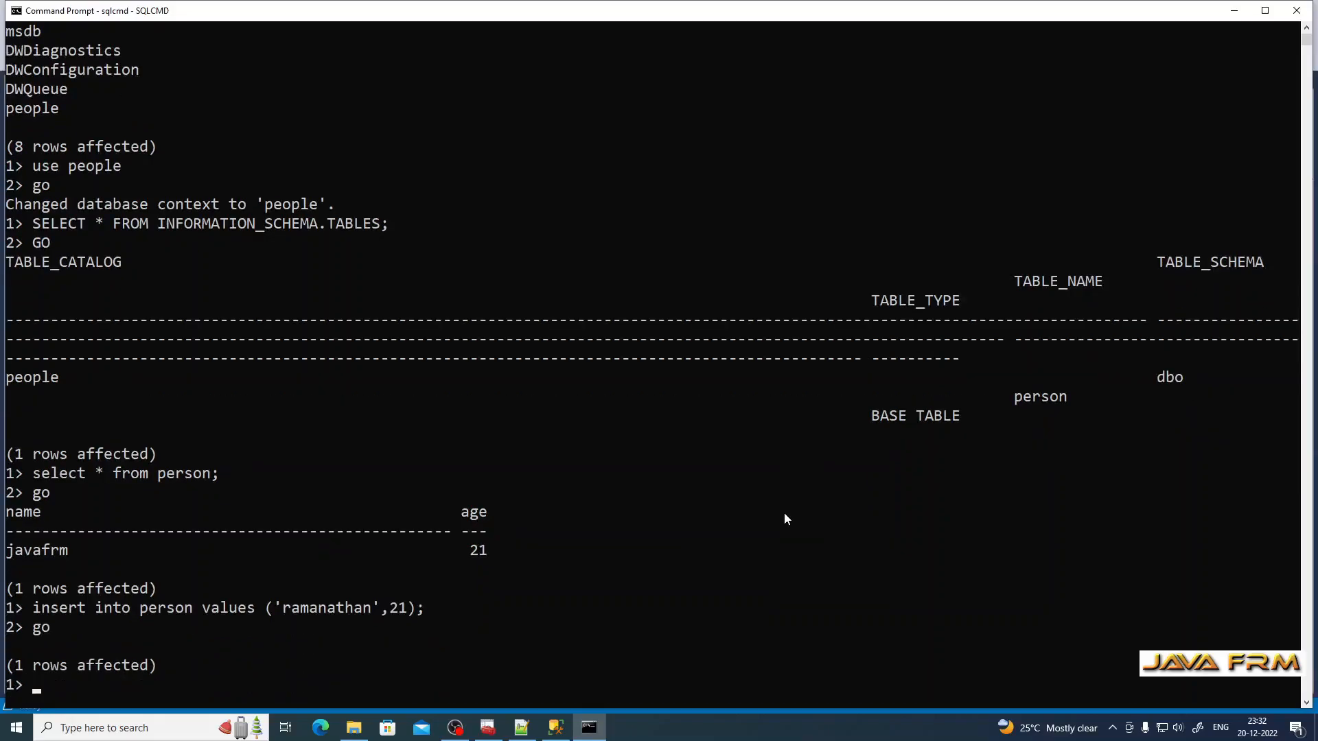
# Step: Select from person again to confirm both rows are listed
pyautogui.write('select *')
pyautogui.write('fr')
pyautogui.press('BackSpace')
pyautogui.press('BackSpace')
pyautogui.write('from person;')
pyautogui.press('Return')
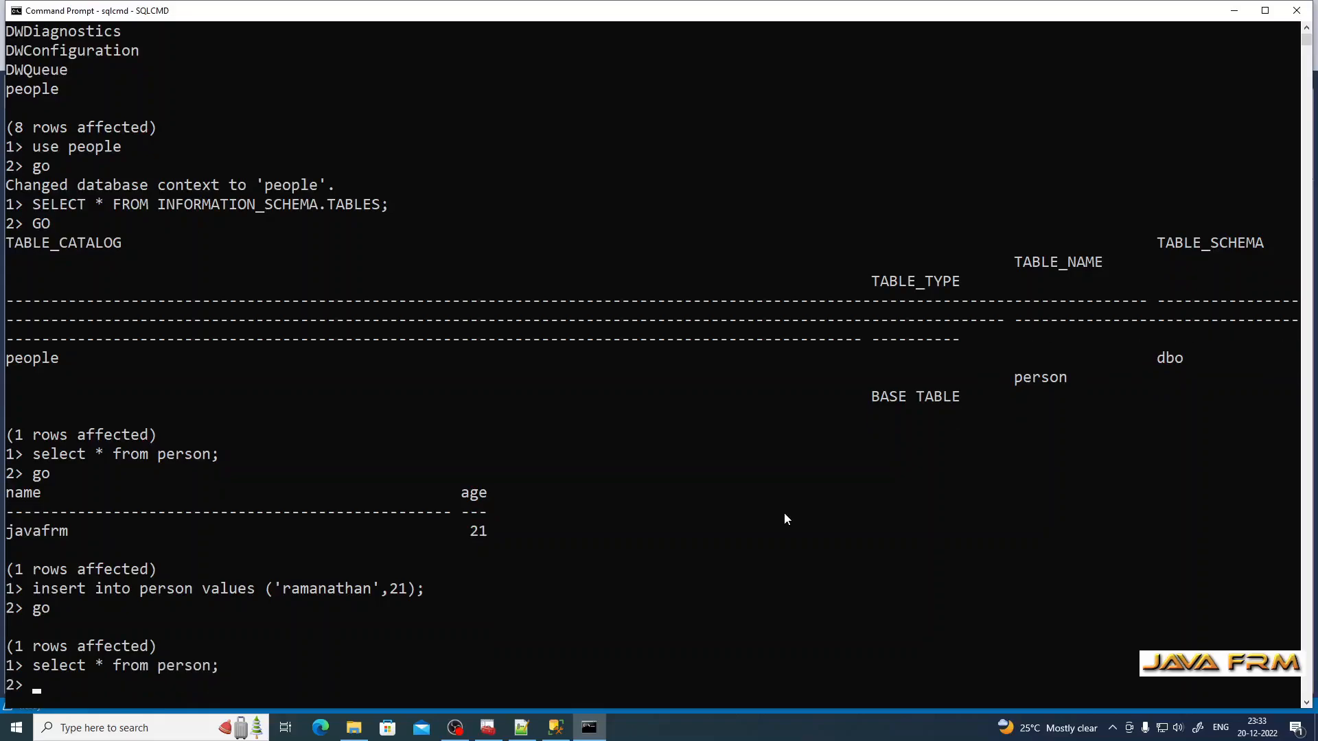
pyautogui.write('go')
pyautogui.press('Return')
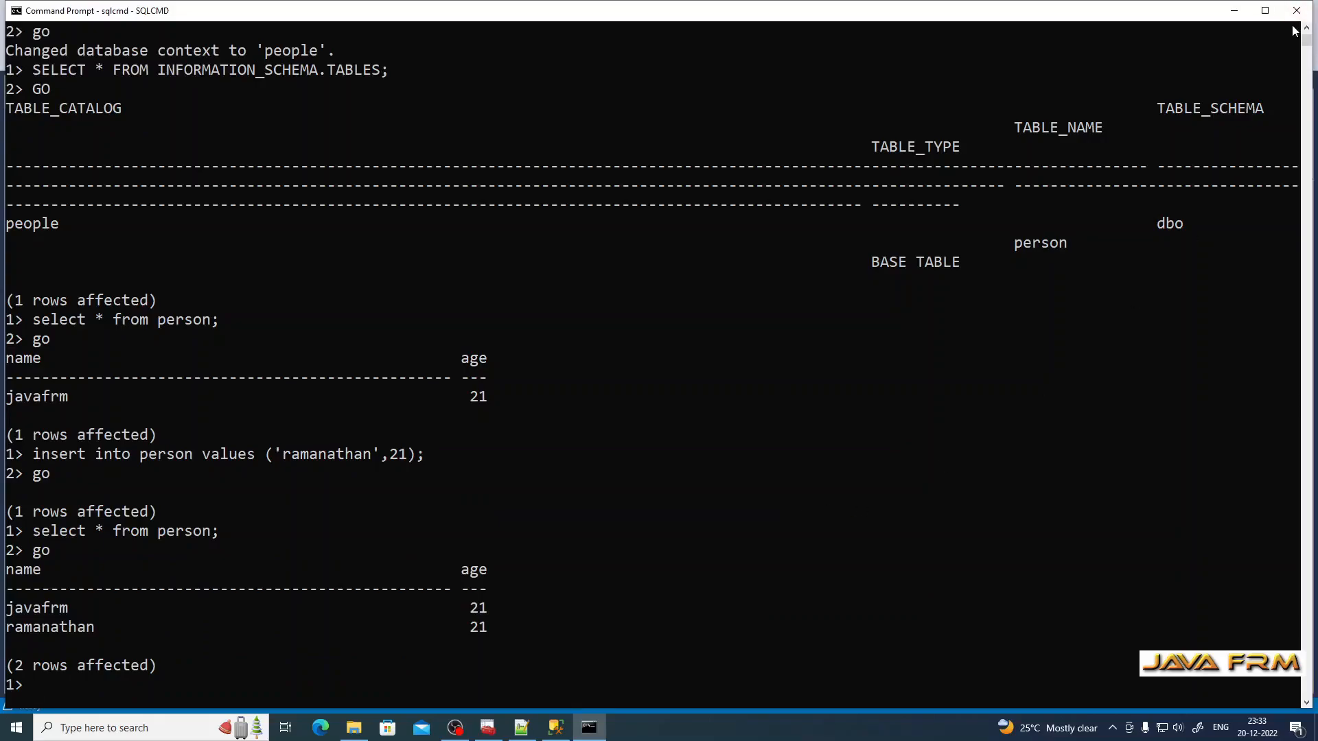
# Step: Exit sqlcmd and close the Command Prompt window
pyautogui.write('exit')
pyautogui.press('Return')
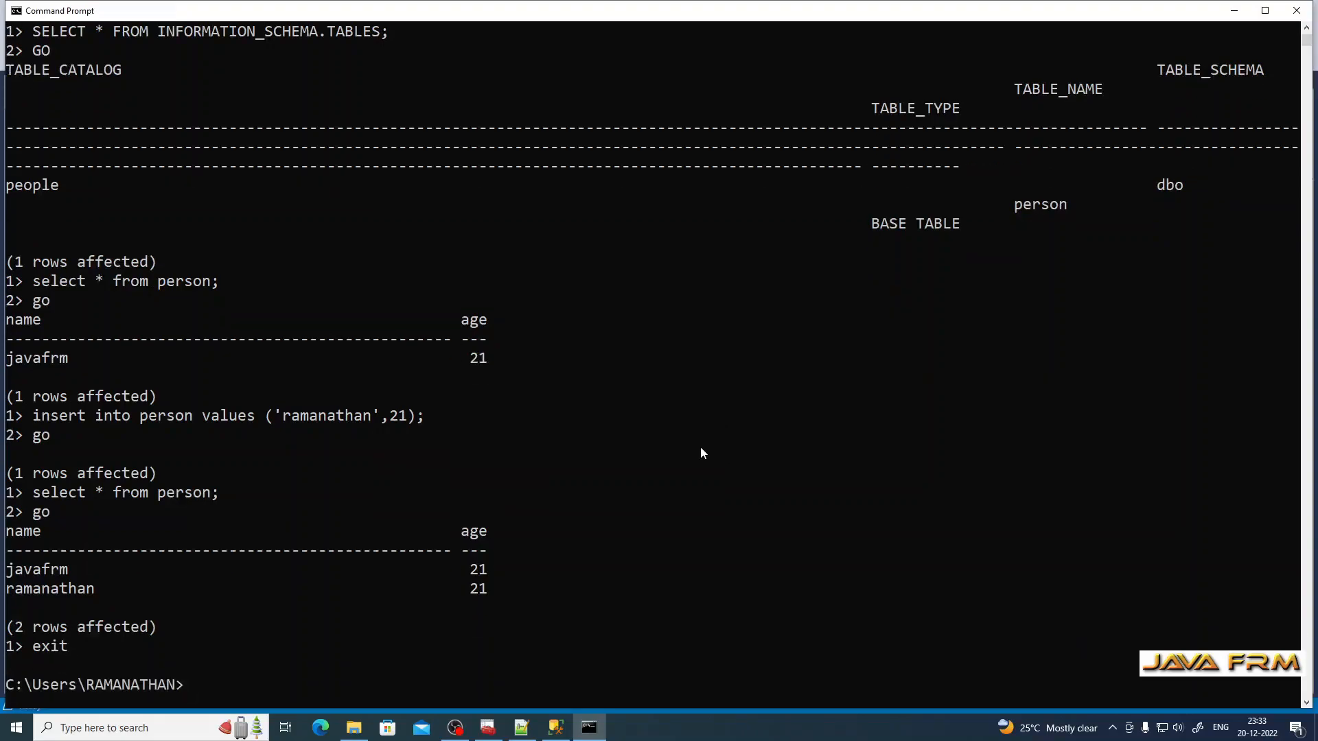
pyautogui.click(1297, 11)
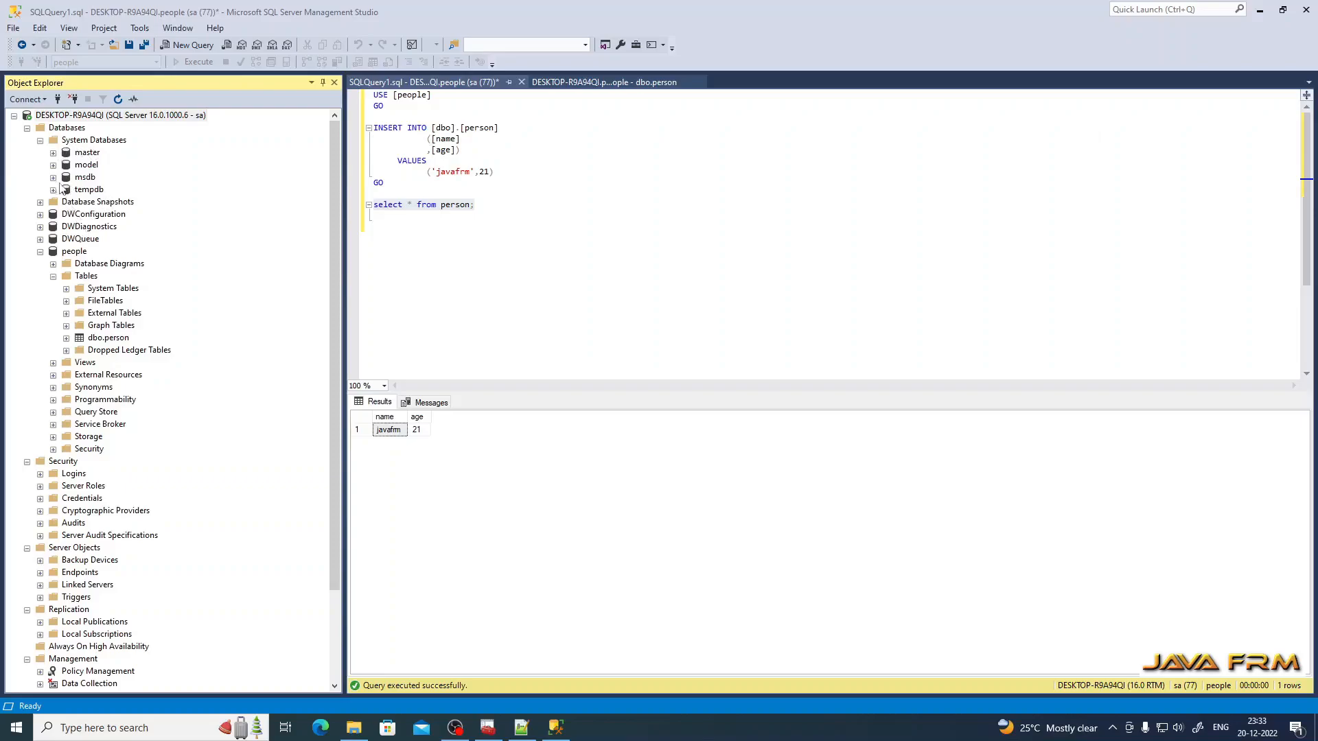
# Step: Collapse the server tree, disconnect from the server, and close Management Studio without saving
pyautogui.click(27, 128)
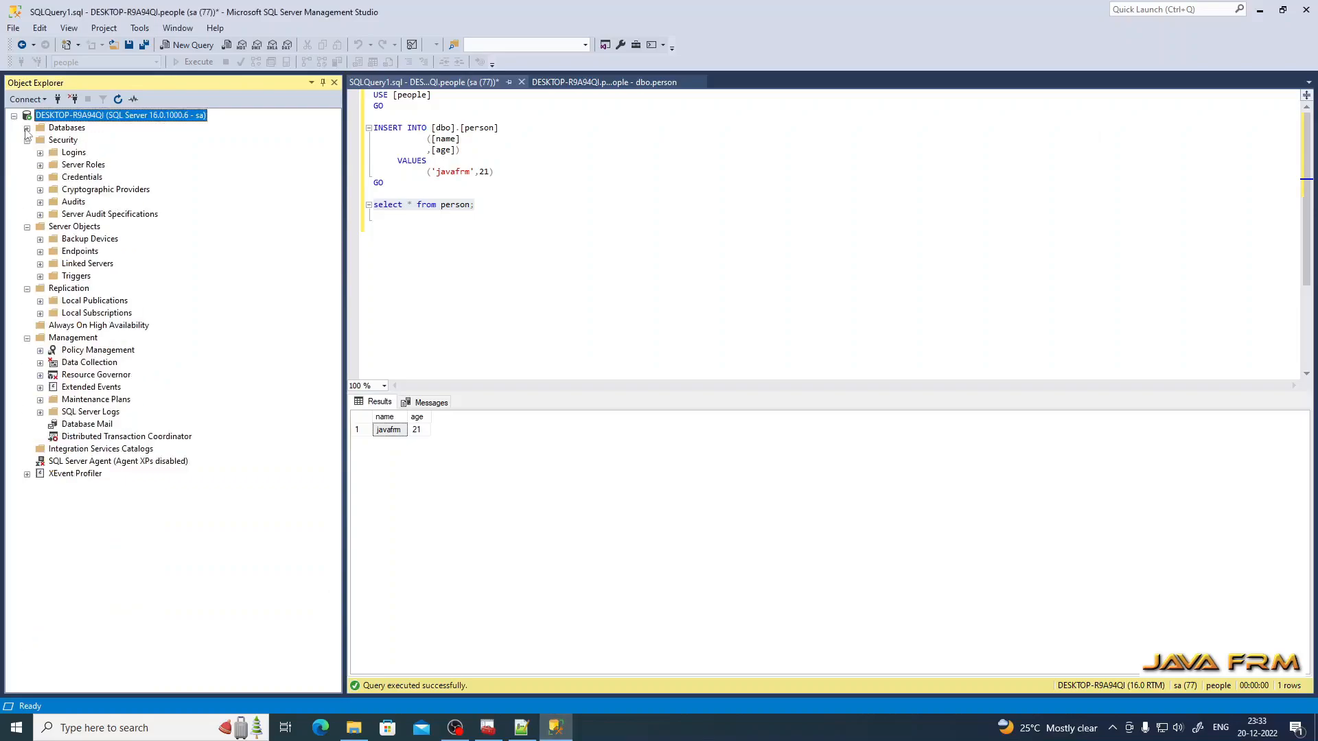
pyautogui.click(14, 116)
pyautogui.rightClick(65, 118)
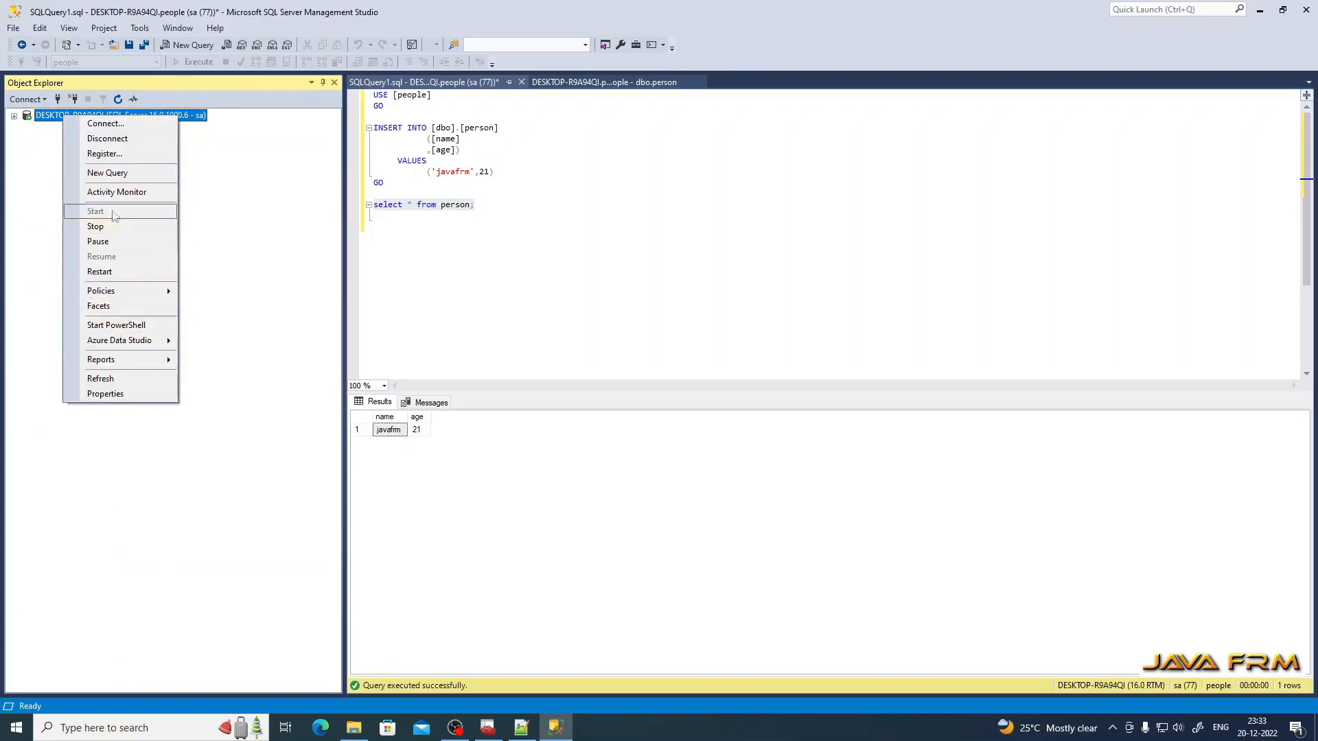
pyautogui.click(125, 139)
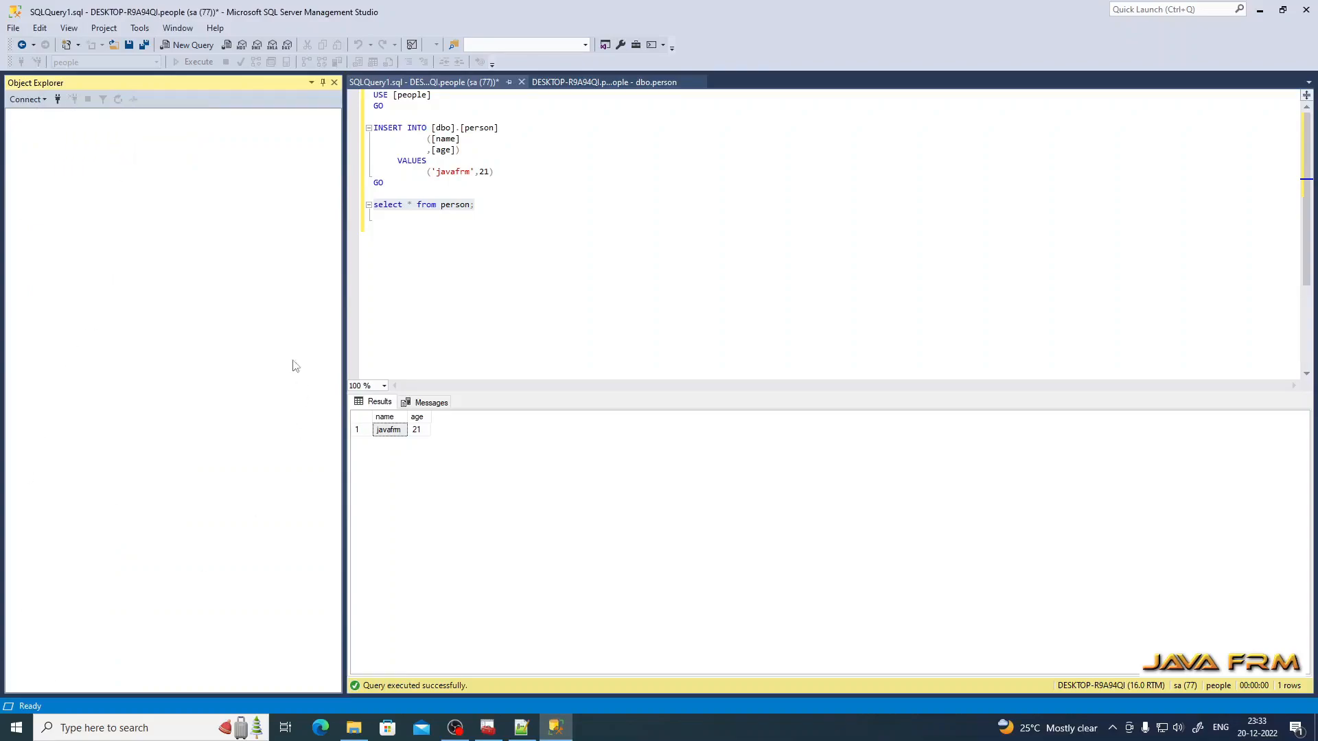
pyautogui.click(1307, 9)
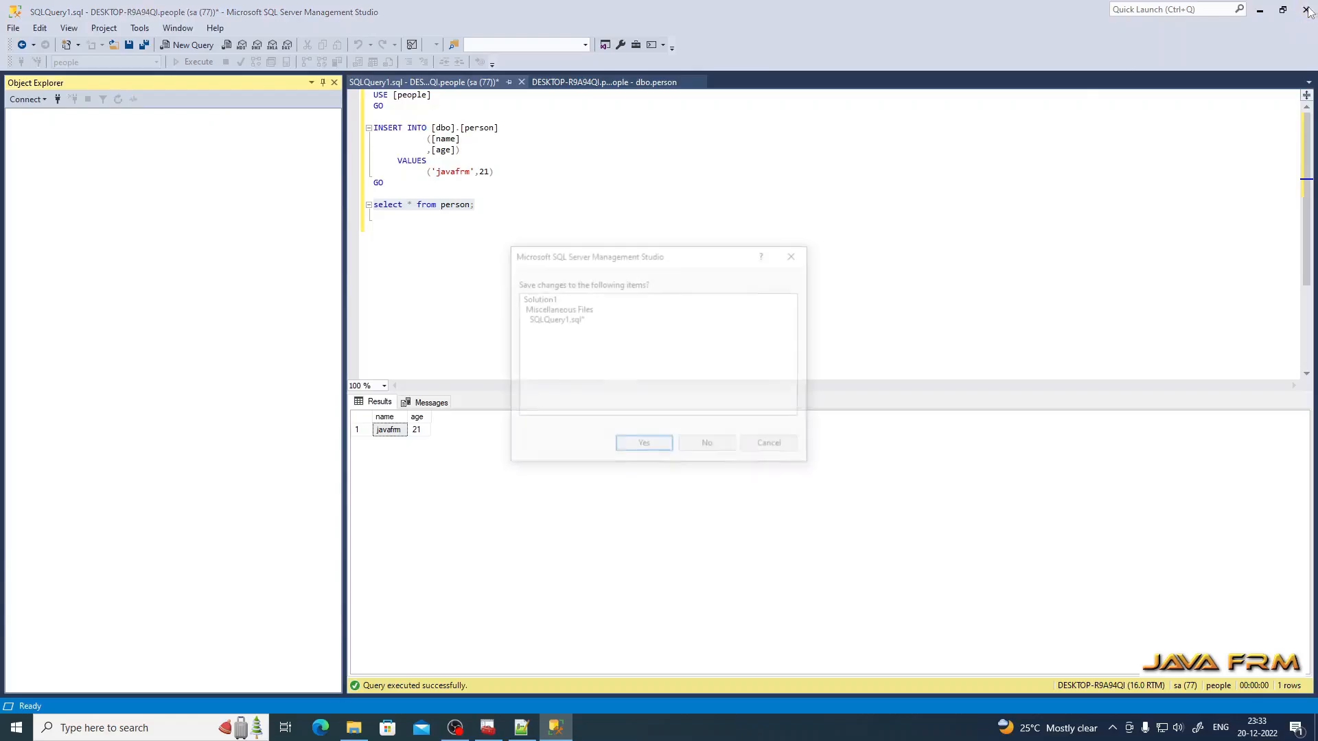
pyautogui.click(711, 446)
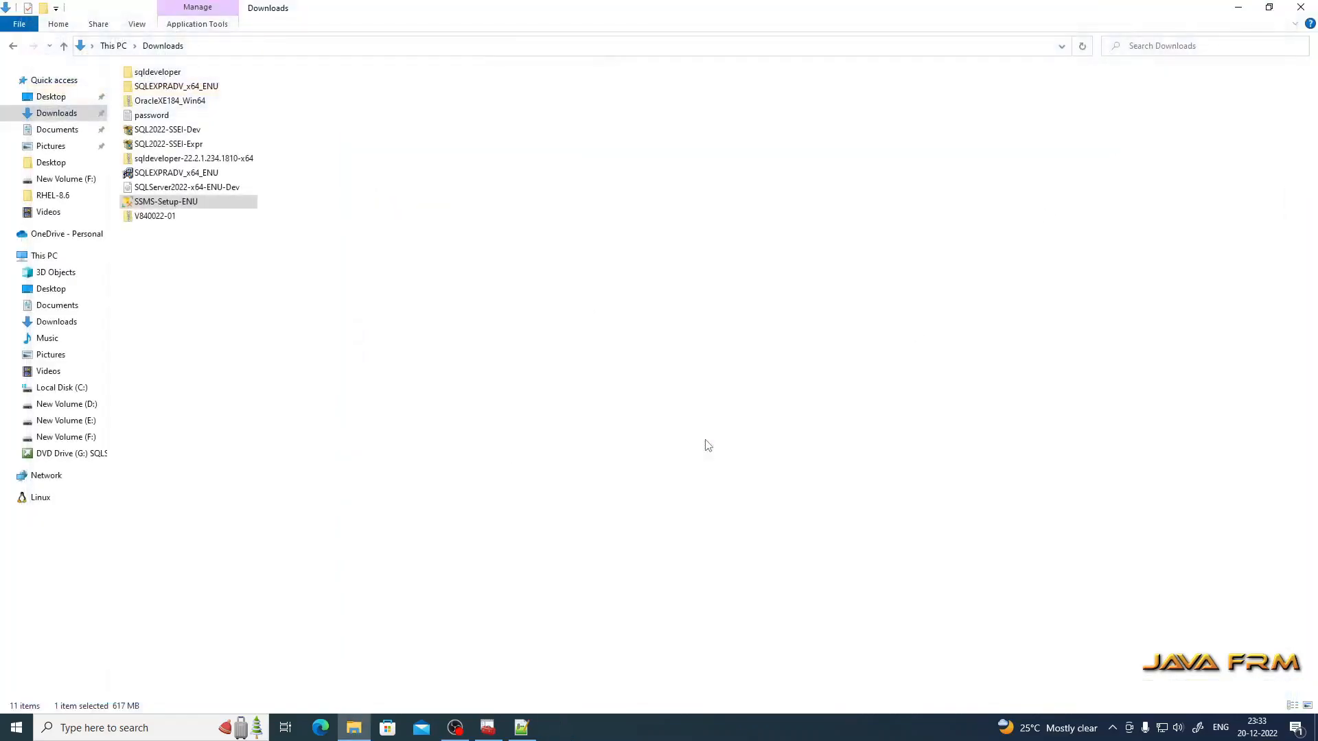
# Step: Minimize File Explorer, close the service Properties dialog, then close Configuration Manager
pyautogui.click(1239, 10)
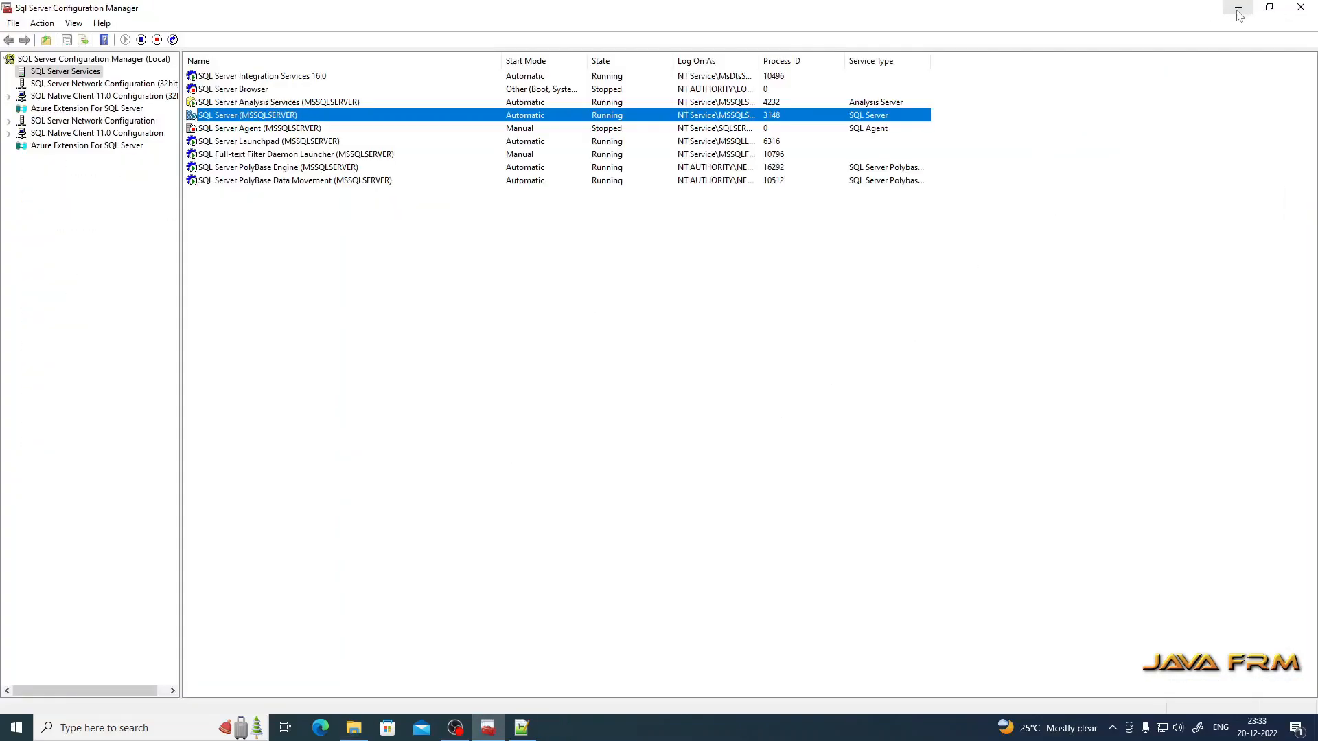
pyautogui.click(1301, 9)
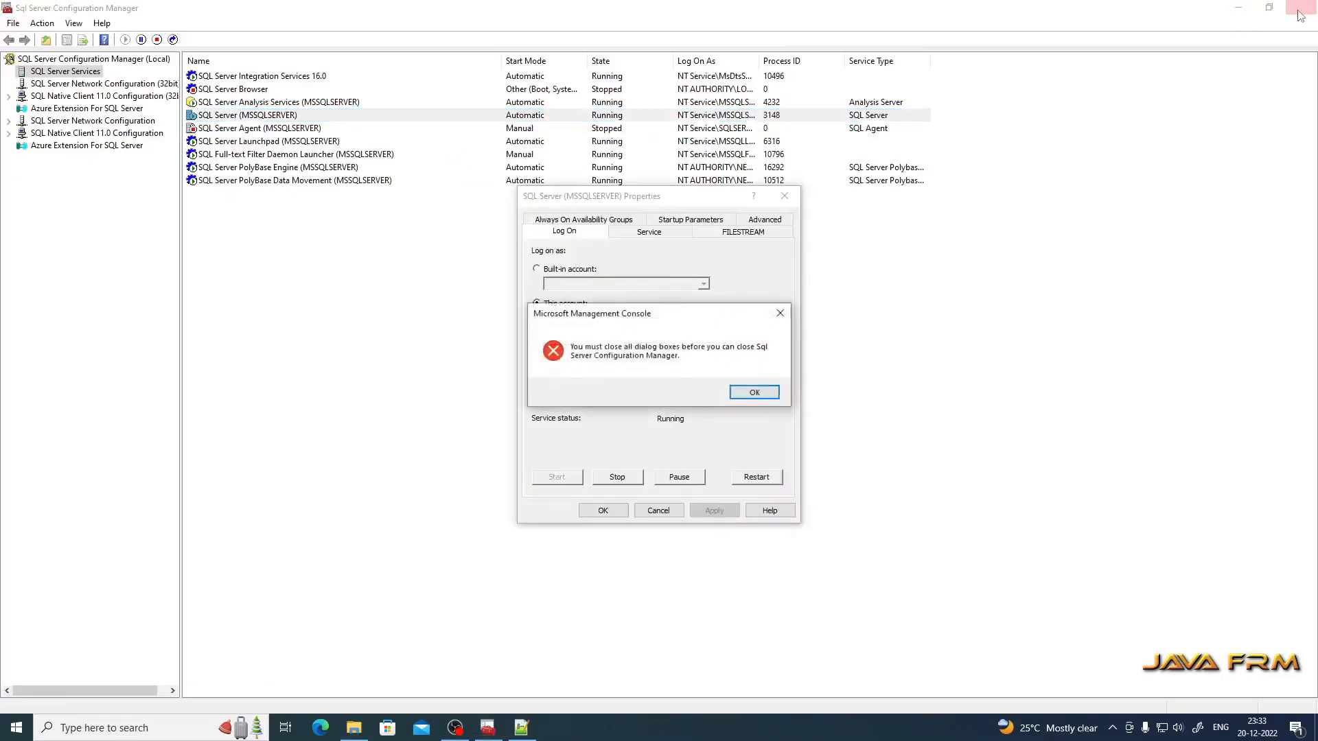
pyautogui.click(754, 392)
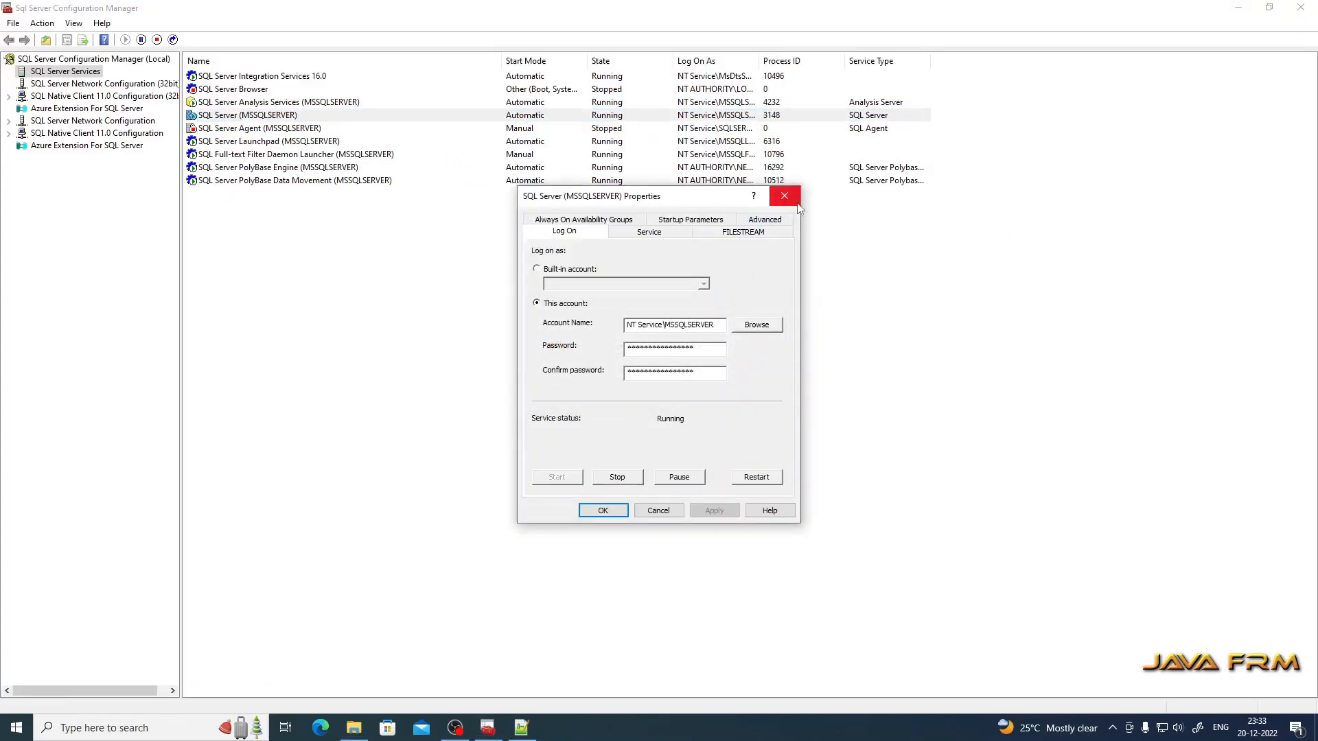
pyautogui.click(785, 195)
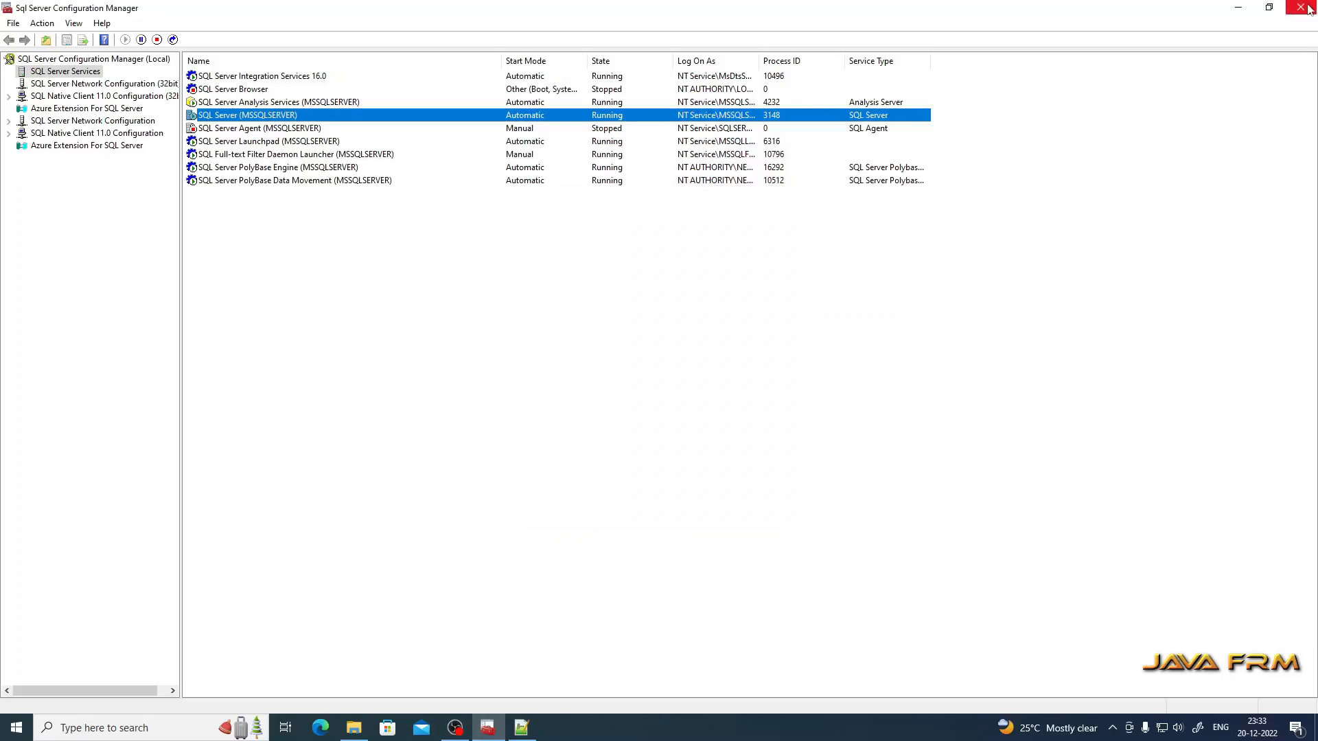
pyautogui.click(1308, 10)
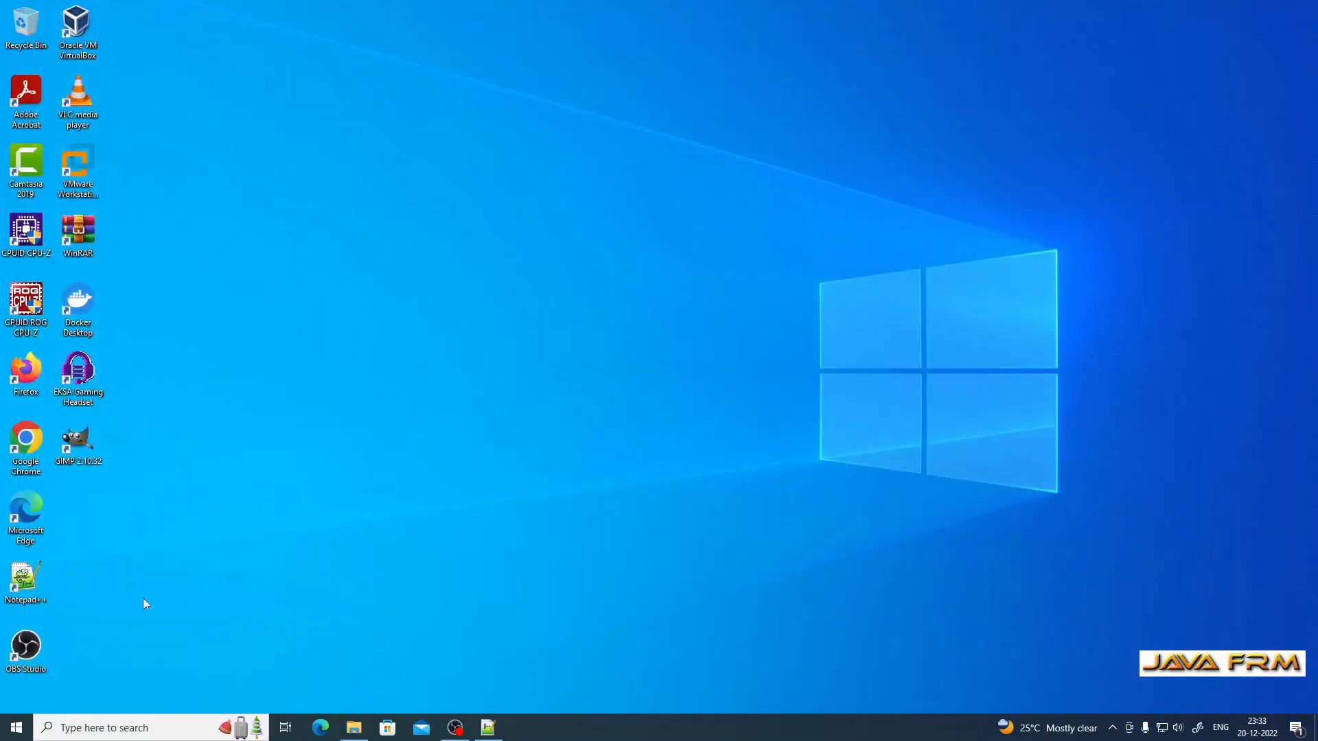
# Step: Launch Azure Data Studio and dismiss the preview-features notification
pyautogui.click(17, 728)
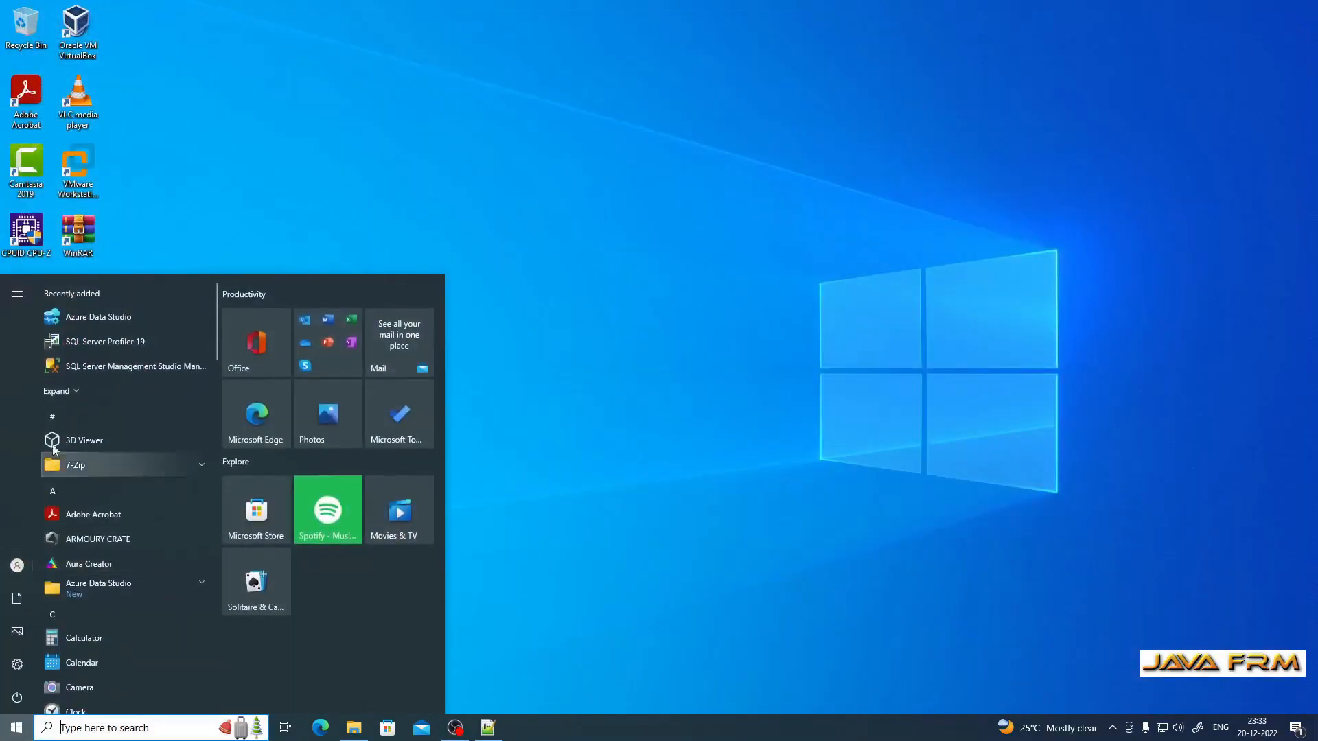
pyautogui.click(94, 320)
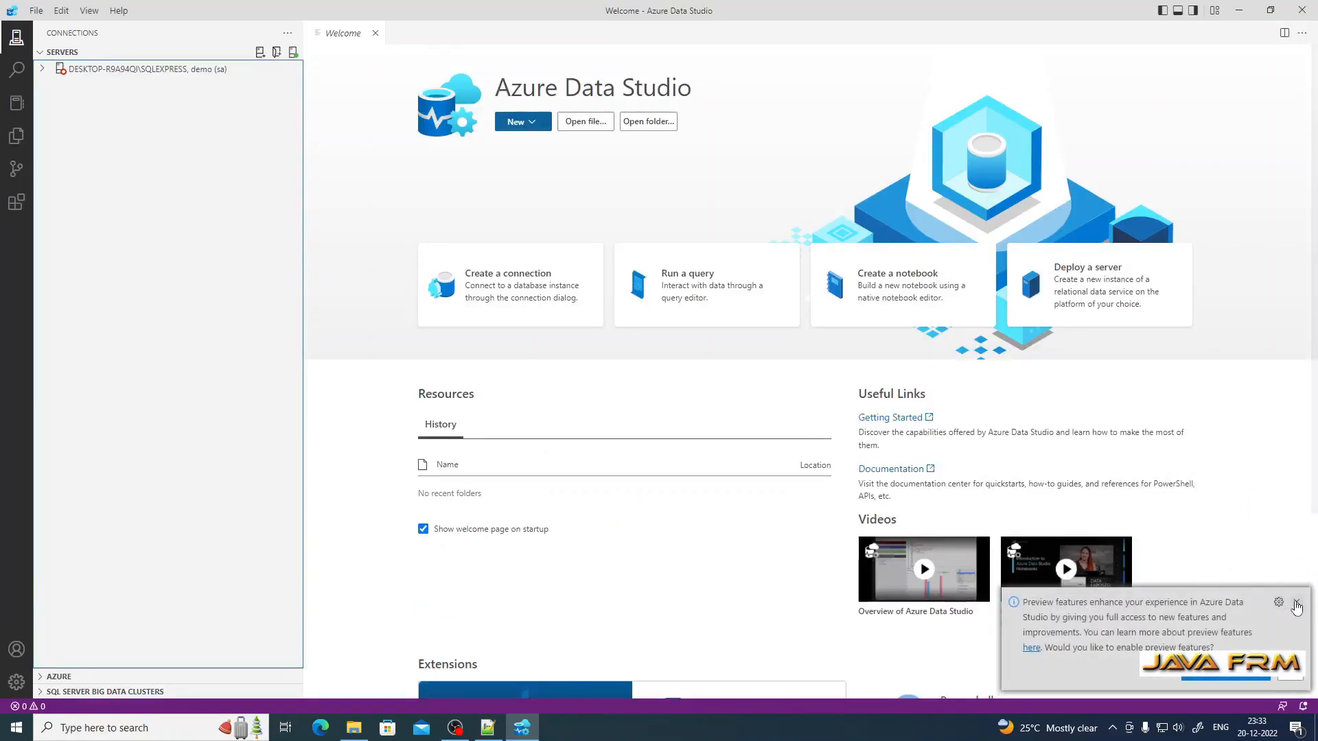
pyautogui.click(1296, 604)
# Step: Delete the old saved server connection and start a new connection from the Welcome page
pyautogui.click(151, 70)
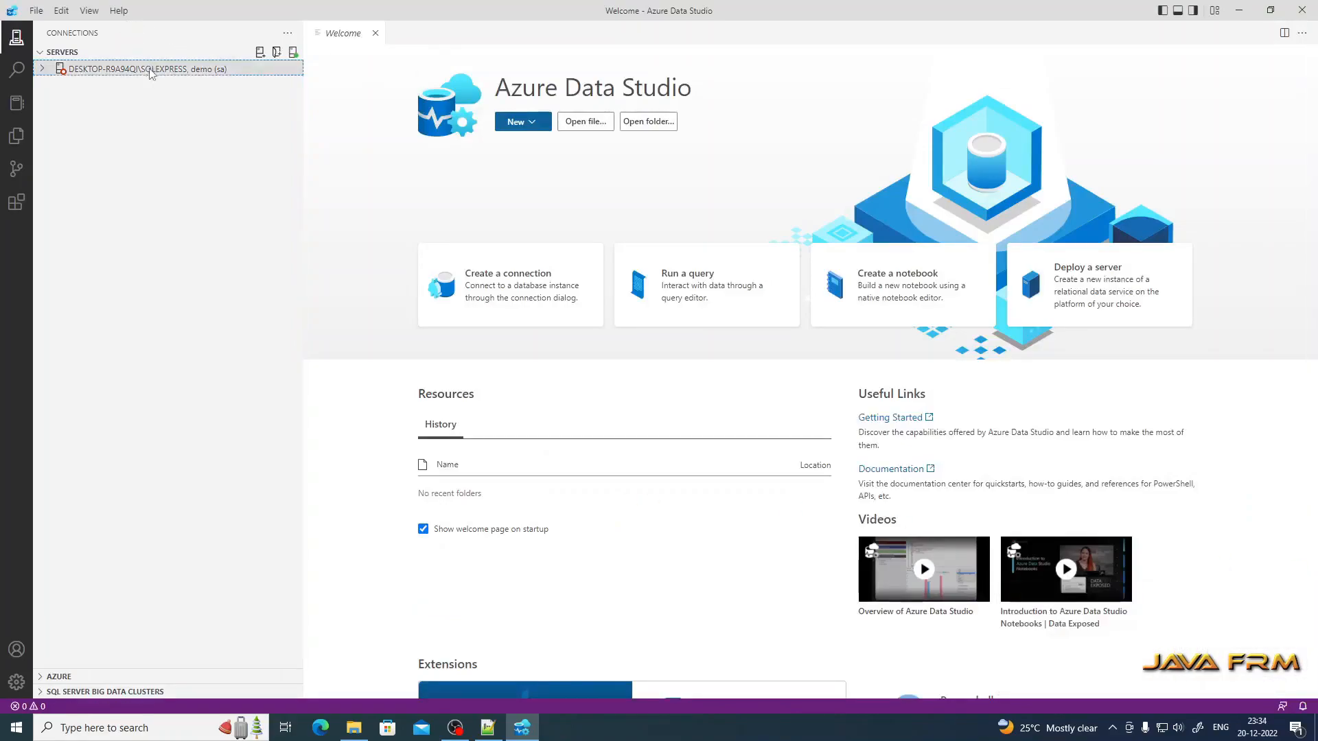
pyautogui.rightClick(152, 72)
pyautogui.click(205, 163)
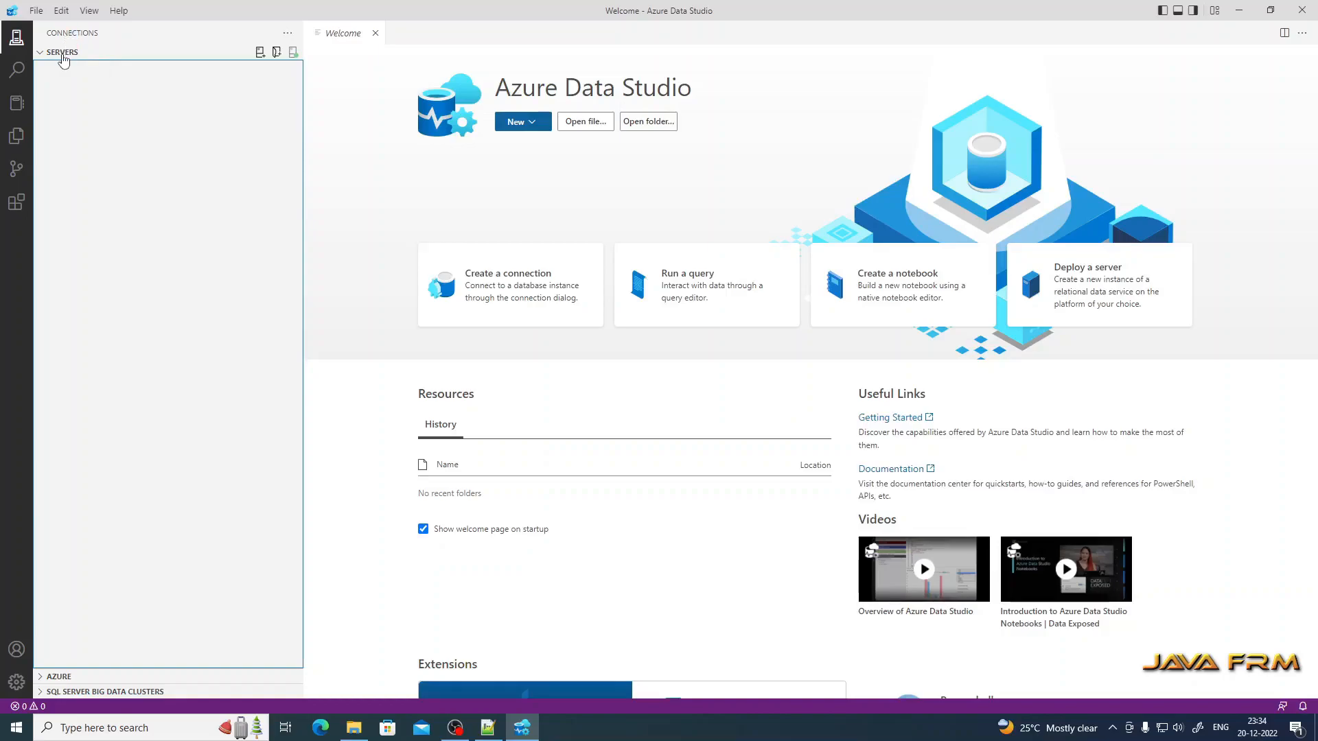
pyautogui.click(523, 122)
pyautogui.click(552, 153)
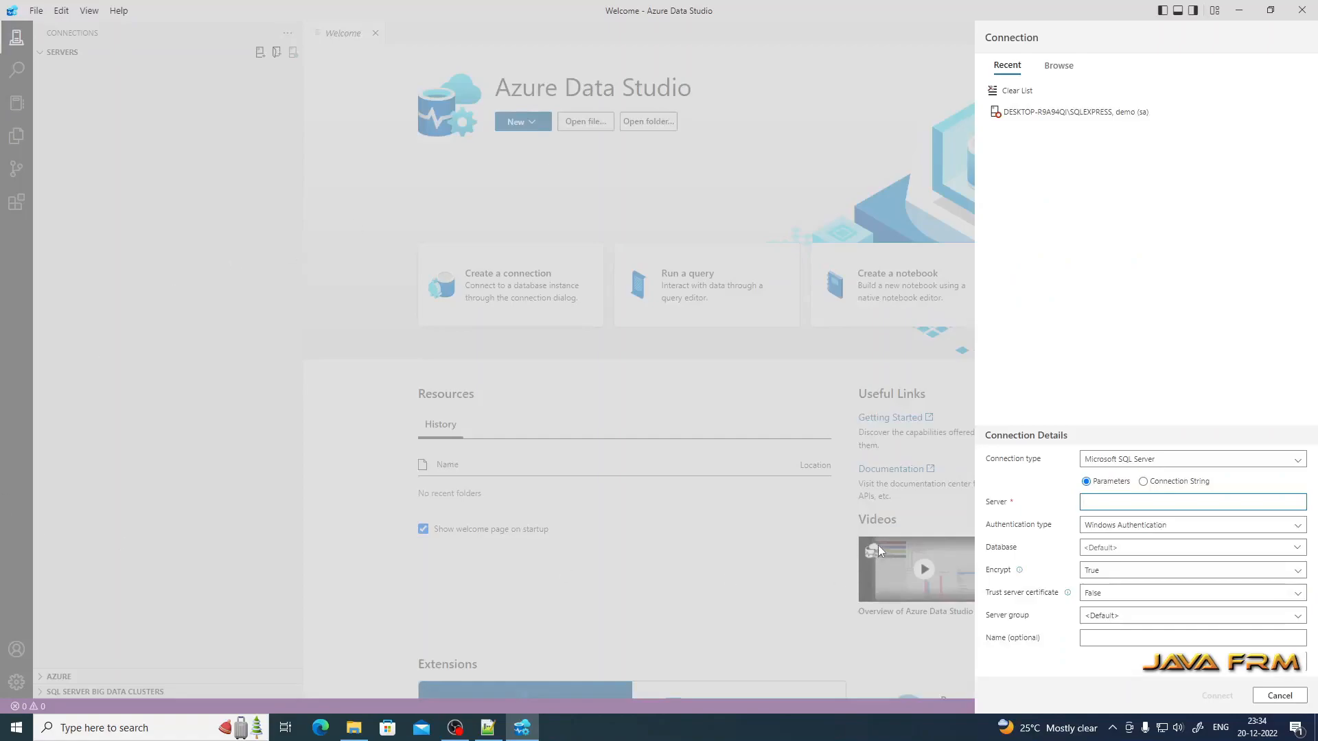
# Step: Keep Microsoft SQL Server as the type and paste the computer name as the server
pyautogui.click(1298, 461)
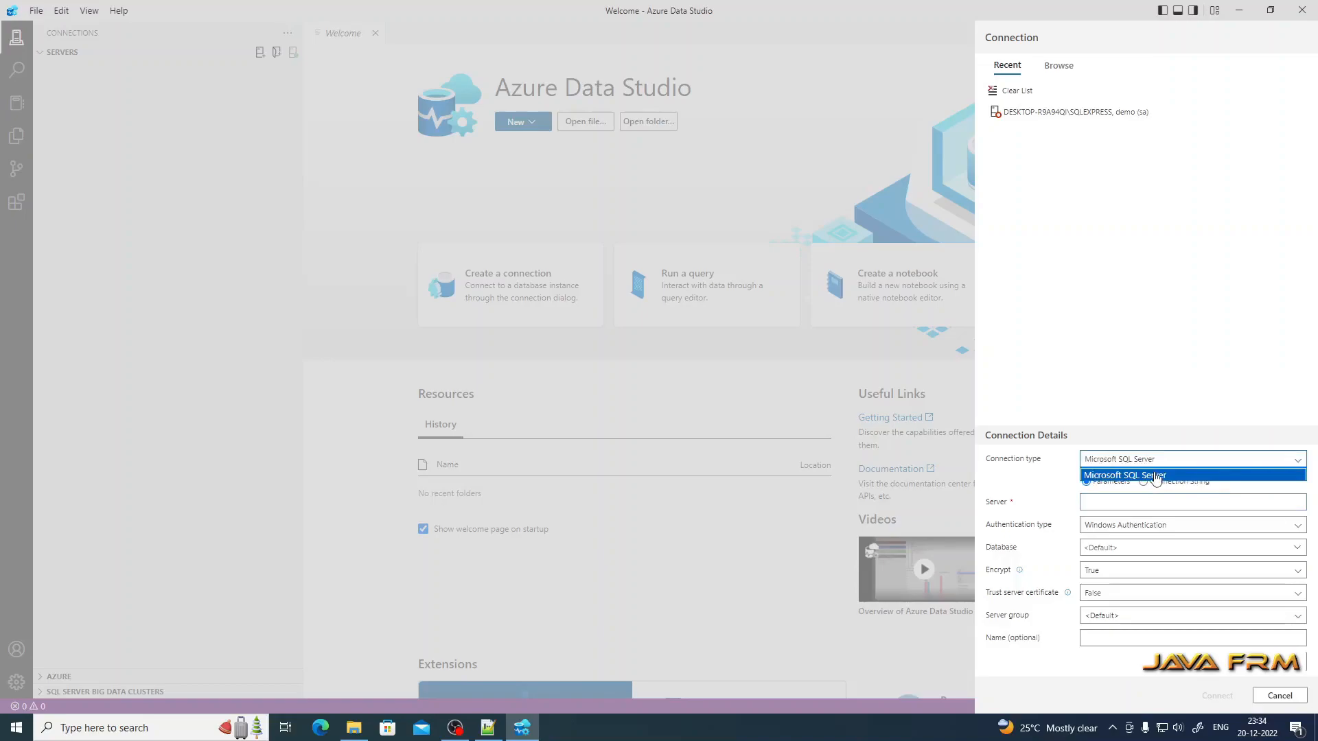
pyautogui.click(1130, 380)
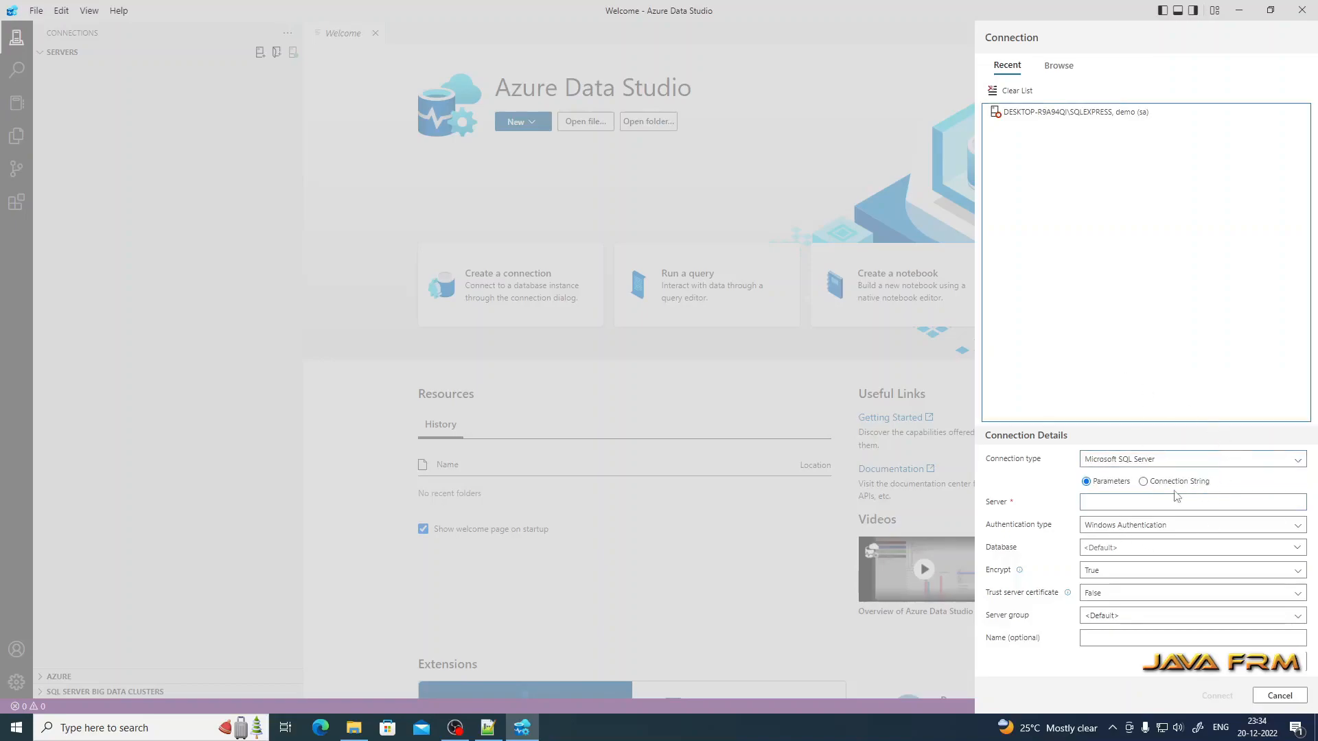
pyautogui.click(1096, 505)
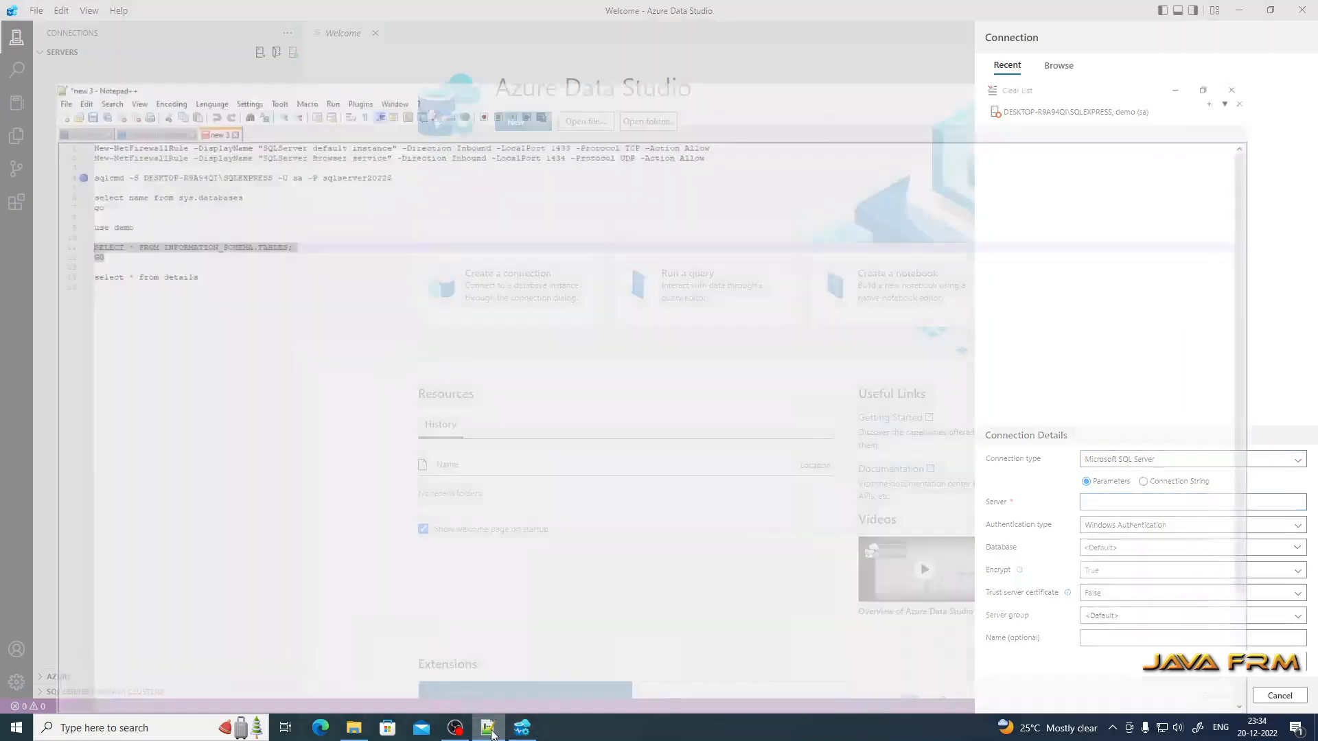
pyautogui.click(488, 728)
pyautogui.moveTo(179, 103); pyautogui.dragTo(96, 104)
pyautogui.hotkey('ctrl', 'c')
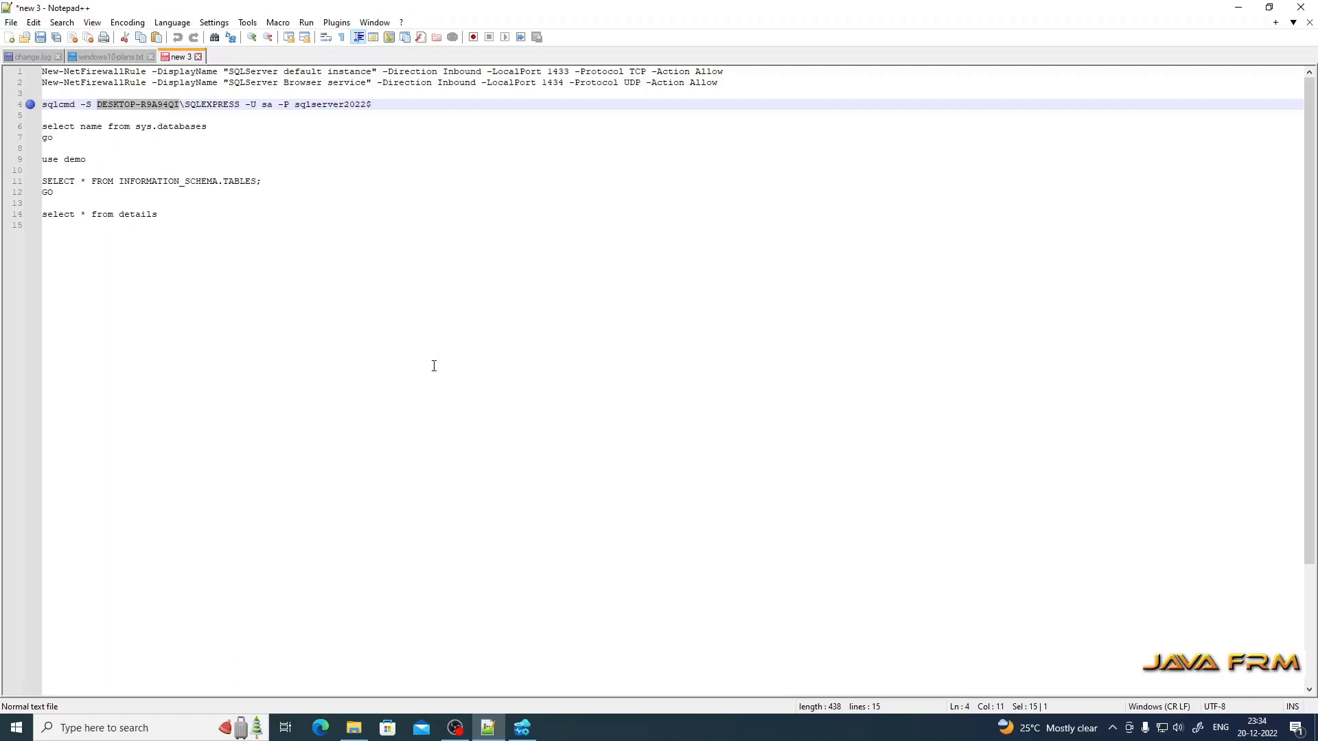
pyautogui.click(522, 728)
pyautogui.hotkey('ctrl', 'v')
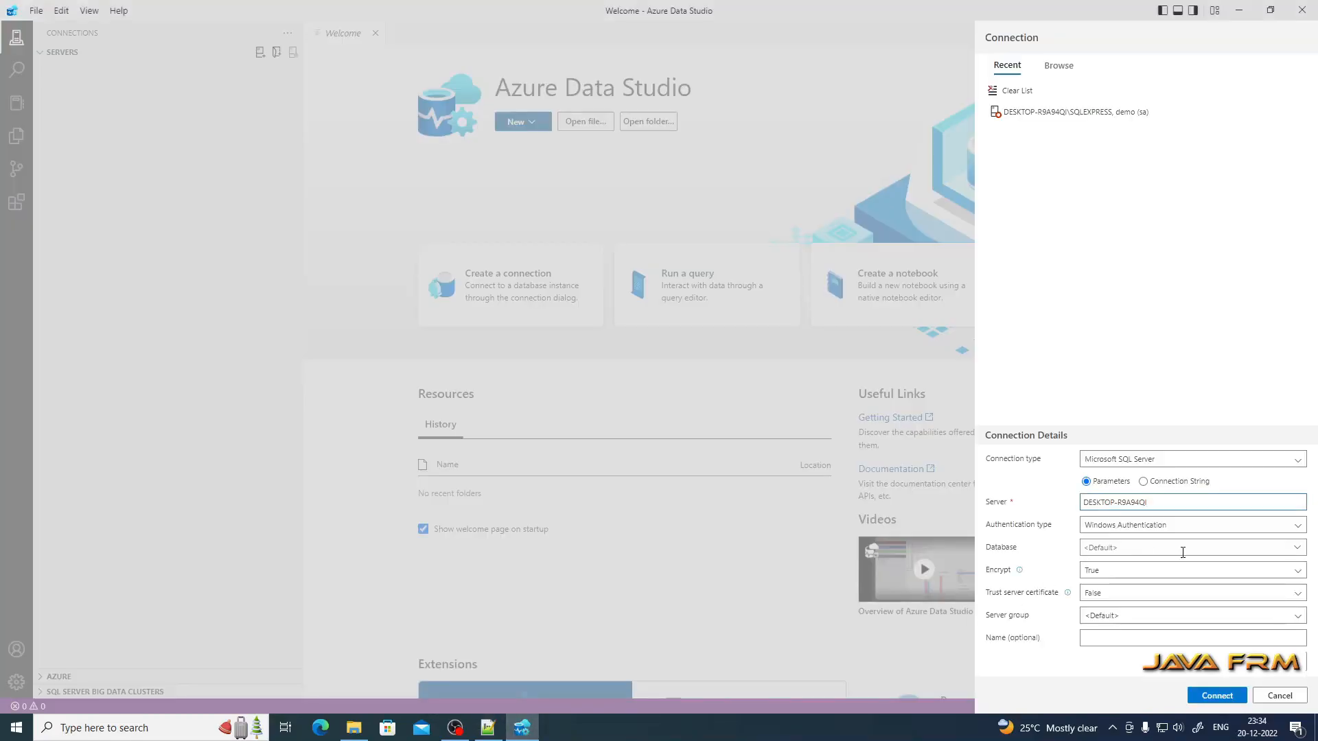
# Step: Switch authentication to SQL Login and enter the sa user name and password
pyautogui.click(1156, 526)
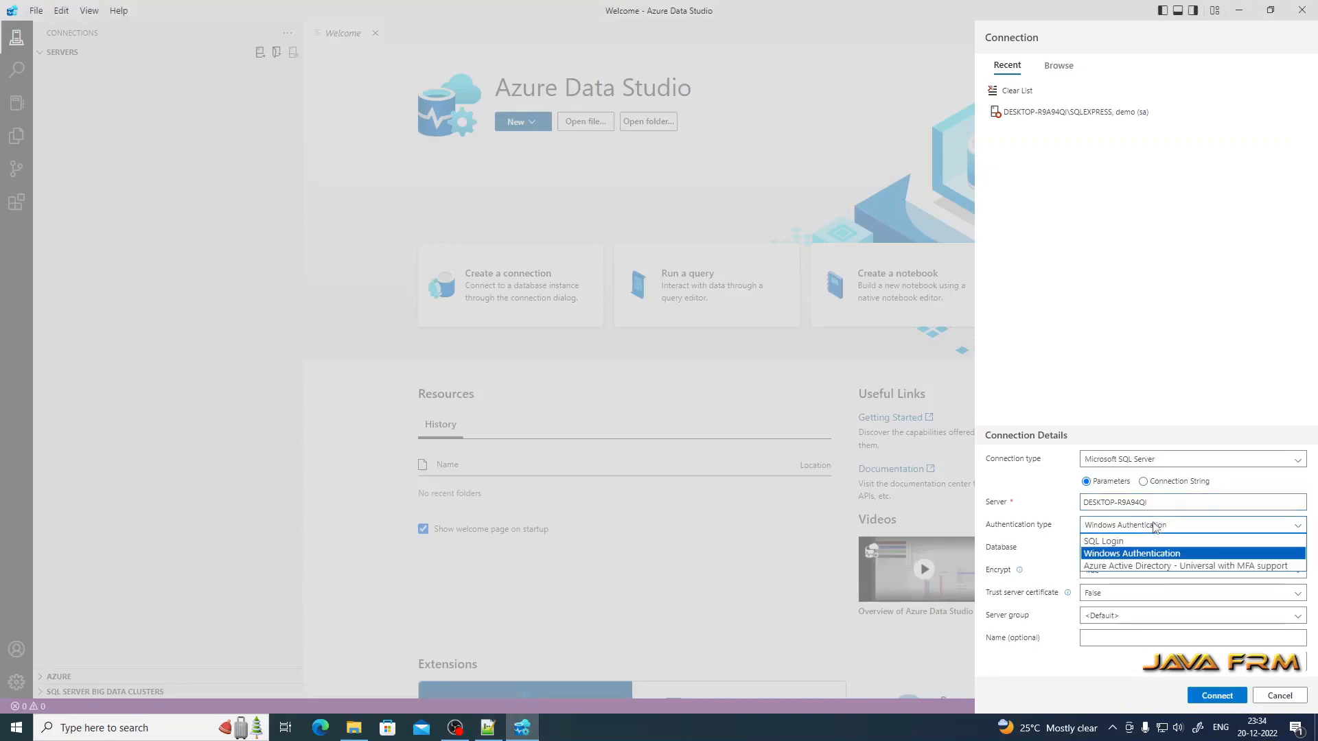
pyautogui.click(1122, 542)
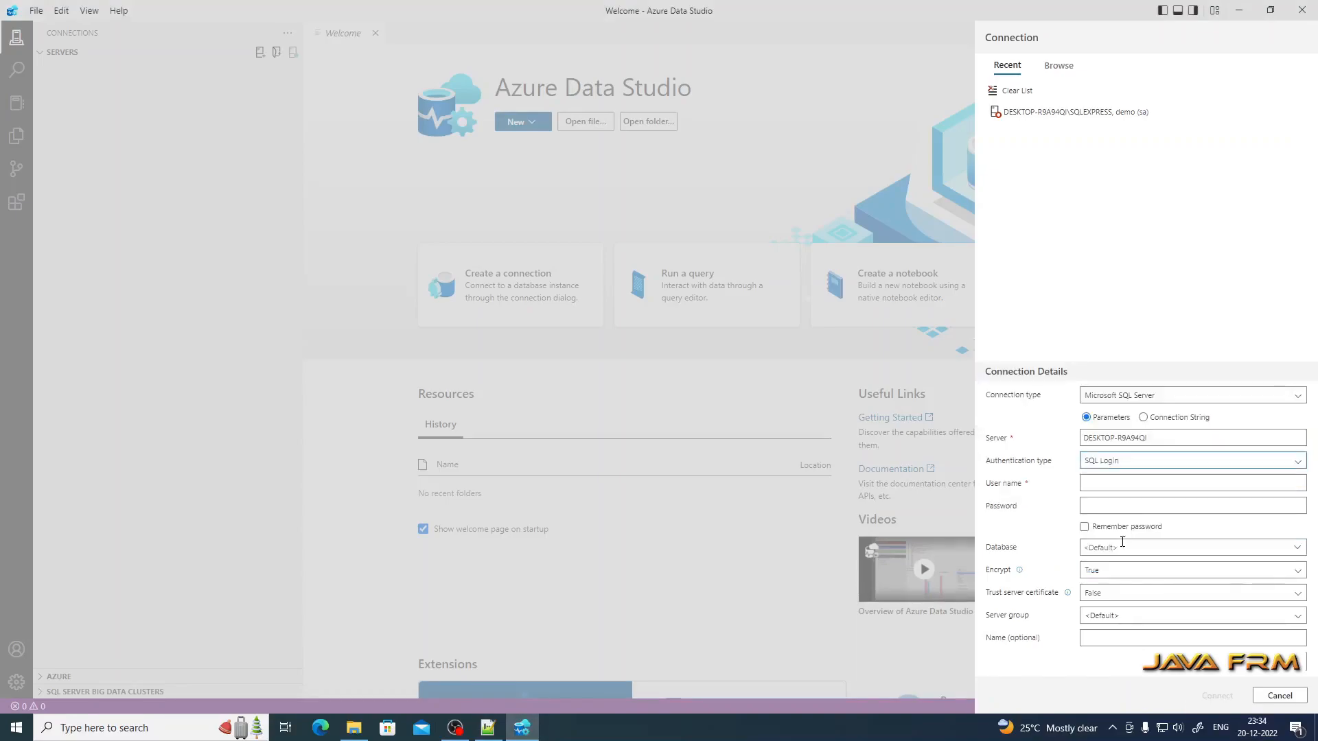
pyautogui.click(1099, 486)
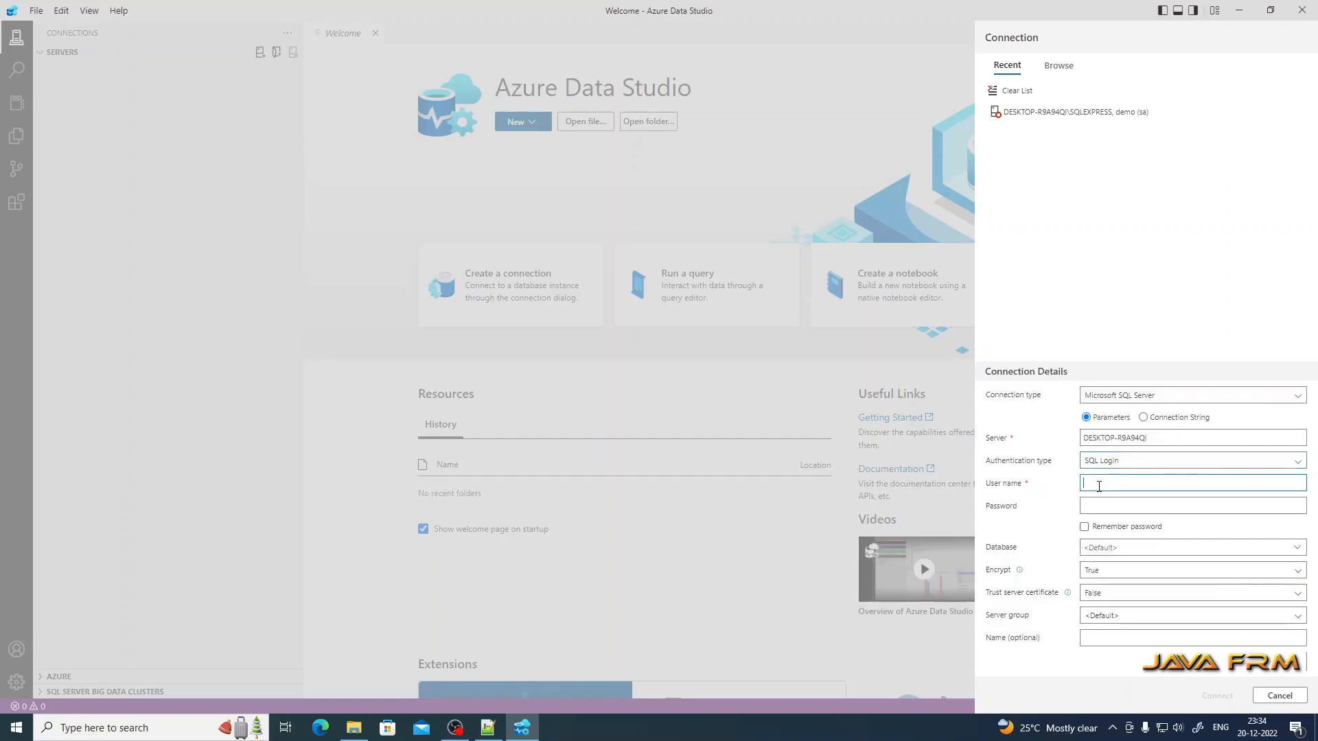
pyautogui.write('sa')
pyautogui.press('Tab')
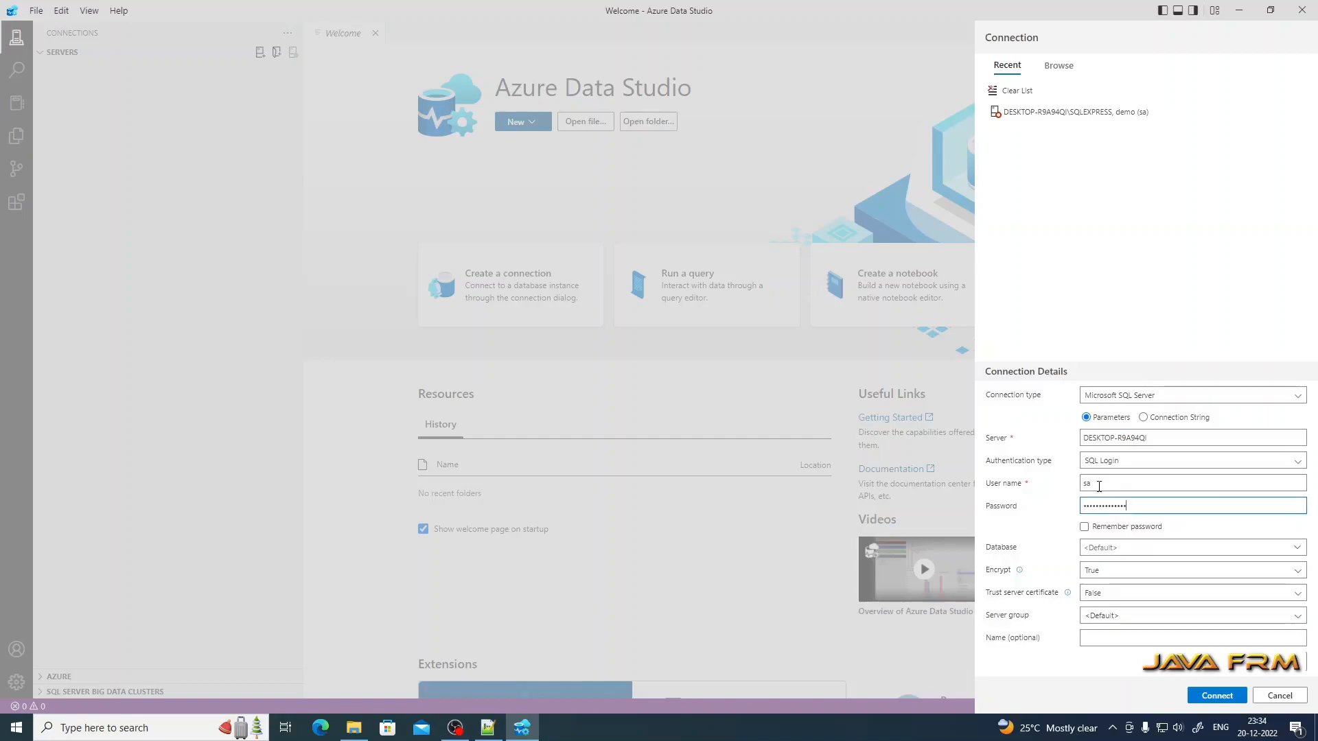
# Step: Choose the people database, set Trust server certificate to True, and connect
pyautogui.click(1156, 549)
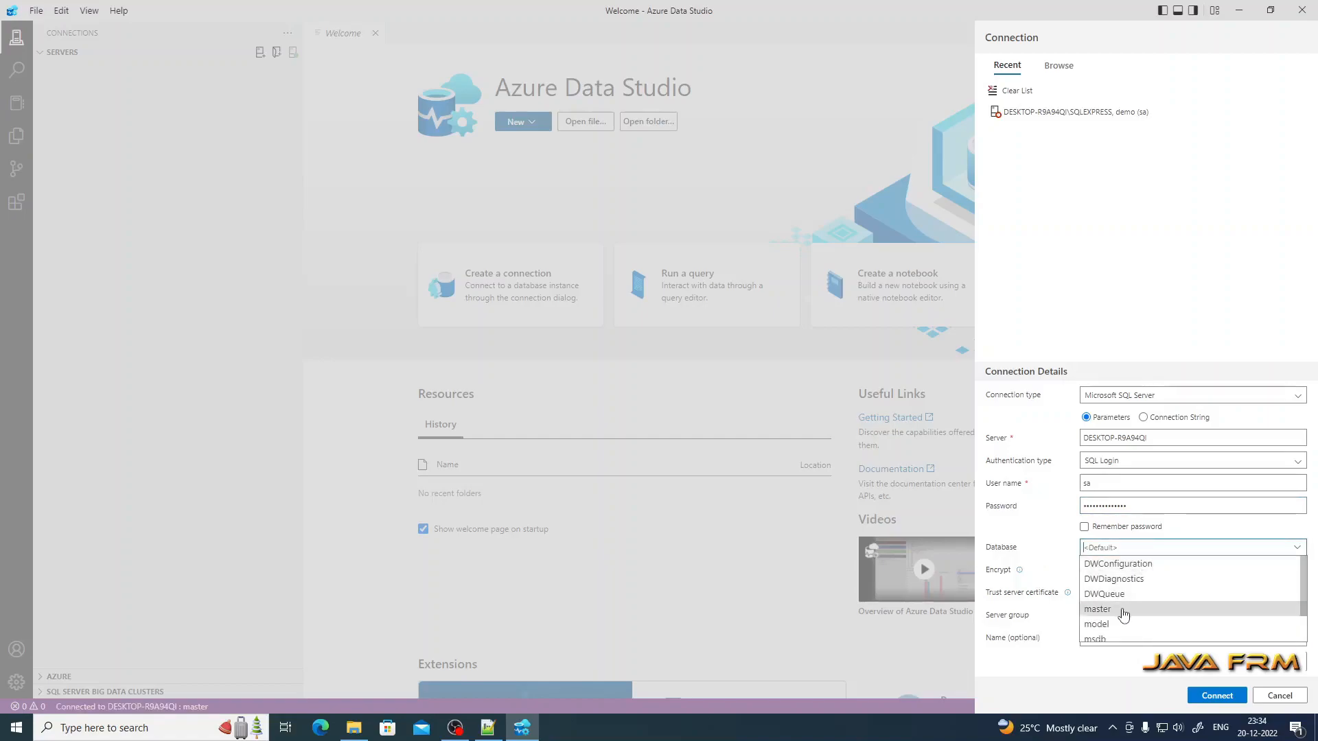
pyautogui.scroll(-2, 1121, 614)
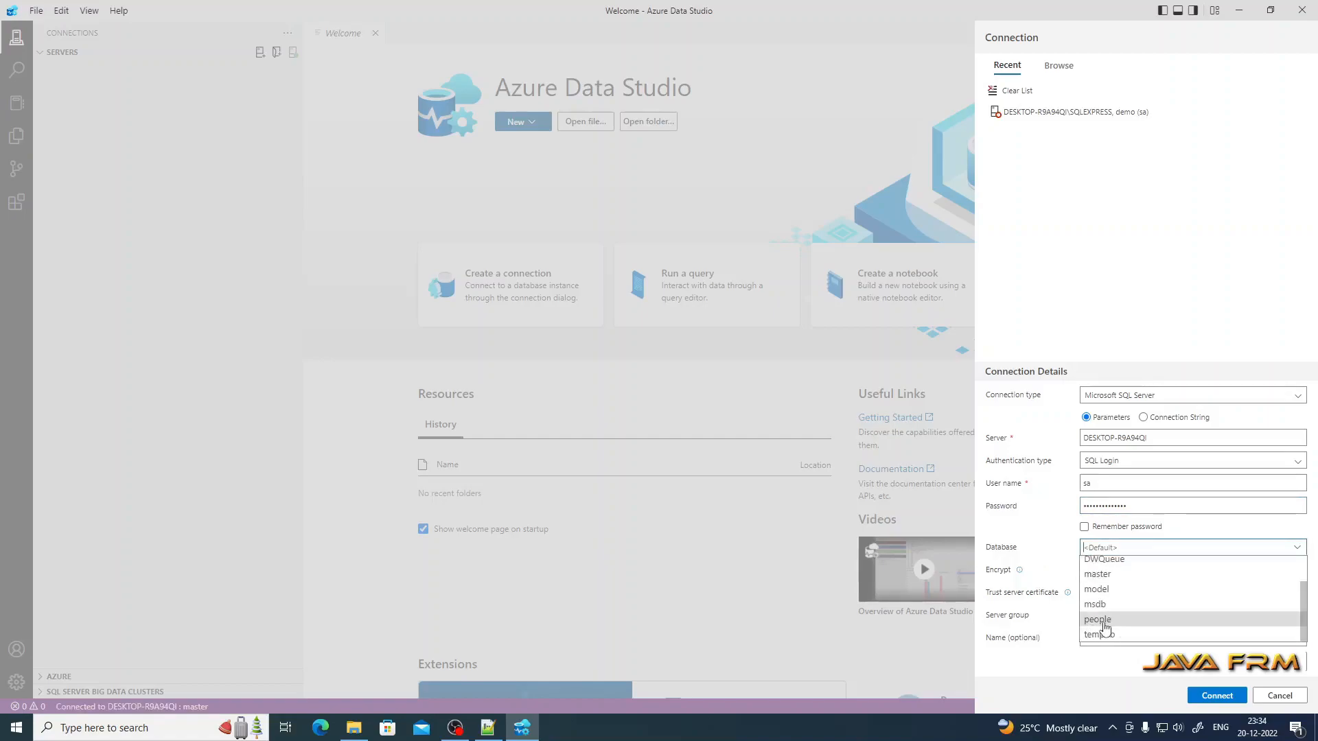
pyautogui.click(1099, 621)
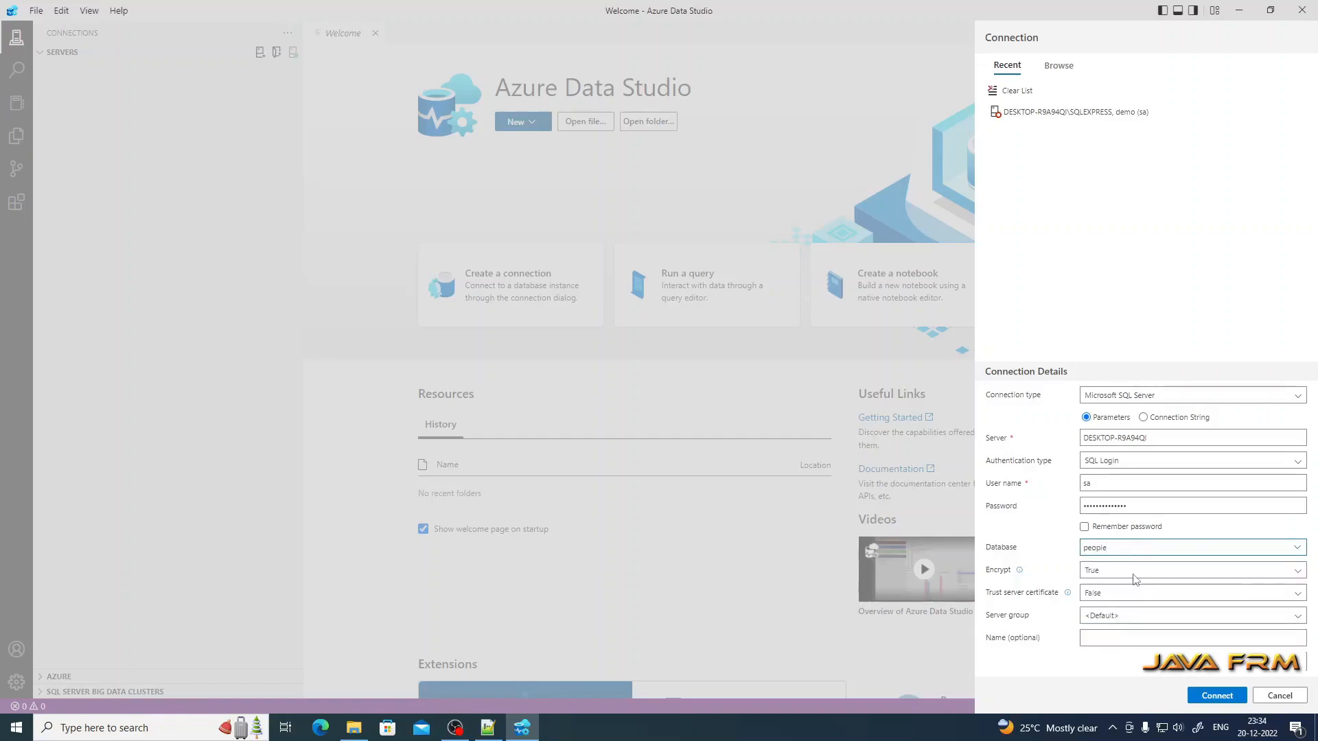
pyautogui.click(1107, 618)
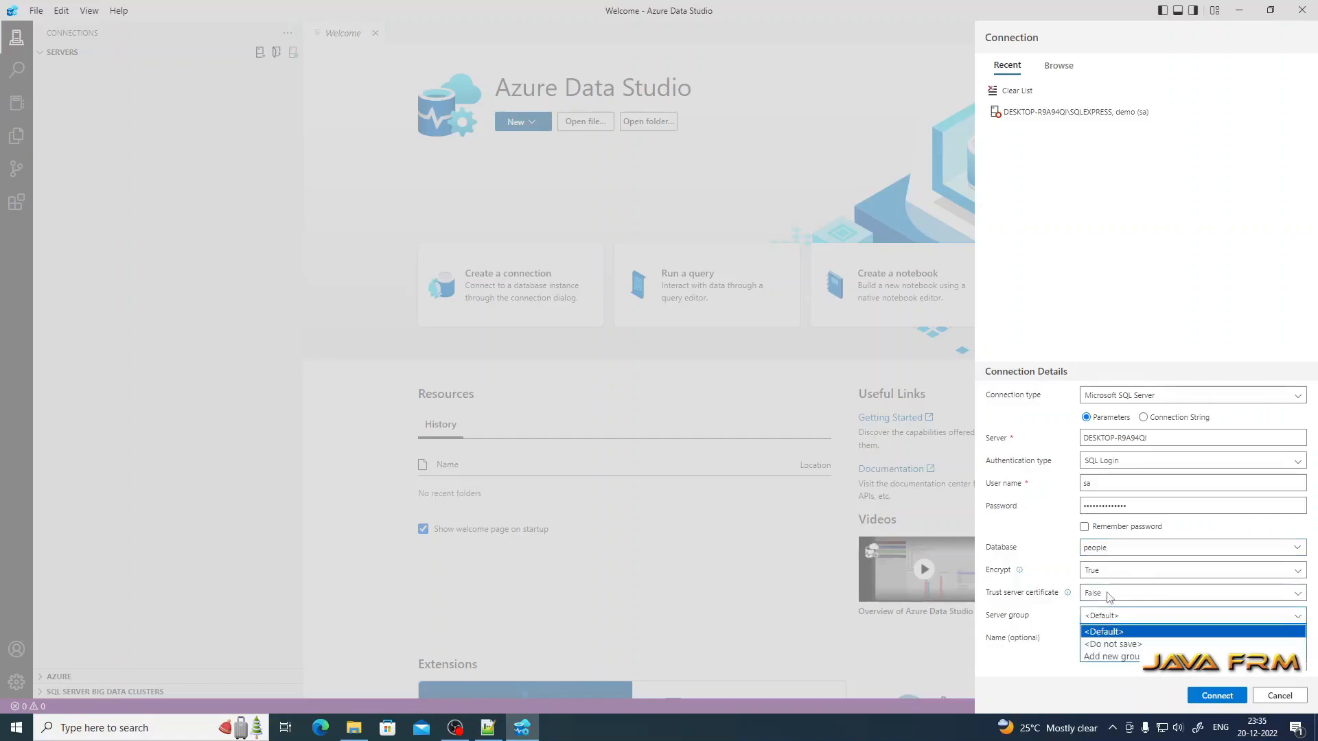
pyautogui.click(1108, 595)
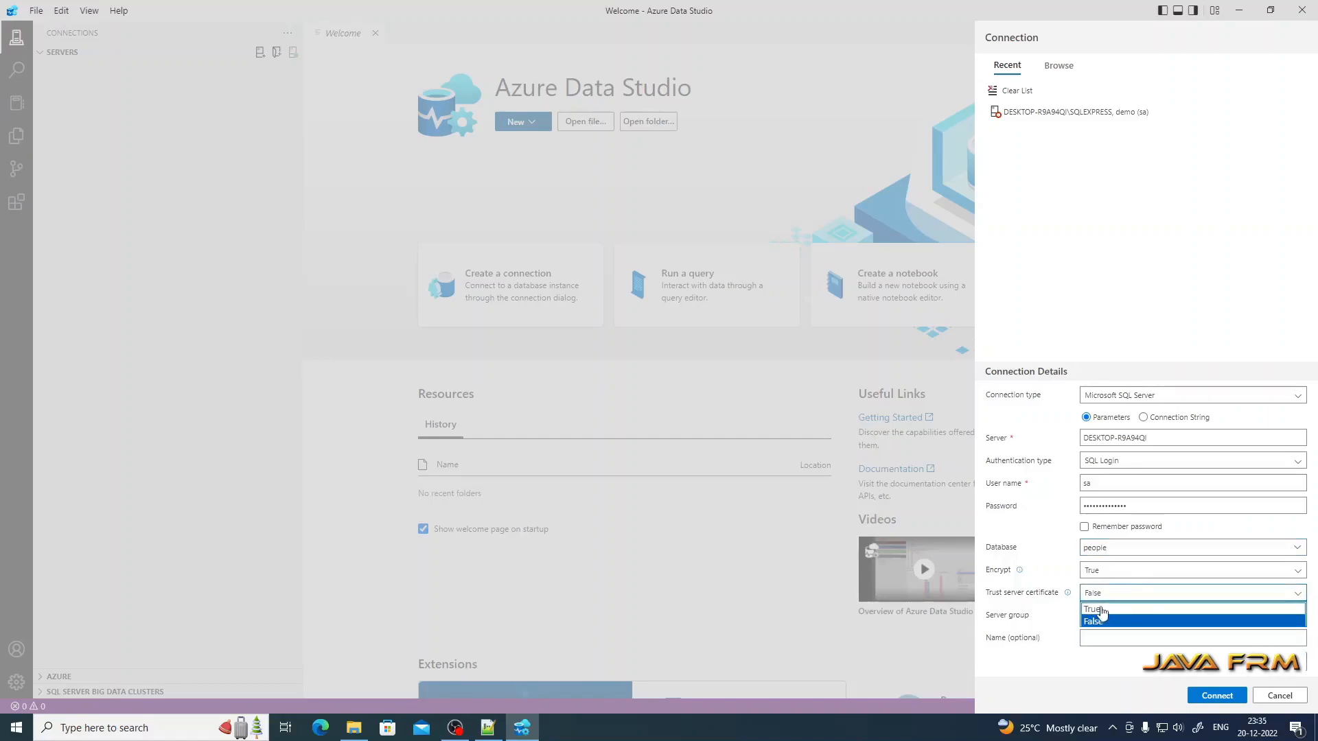
pyautogui.click(1112, 609)
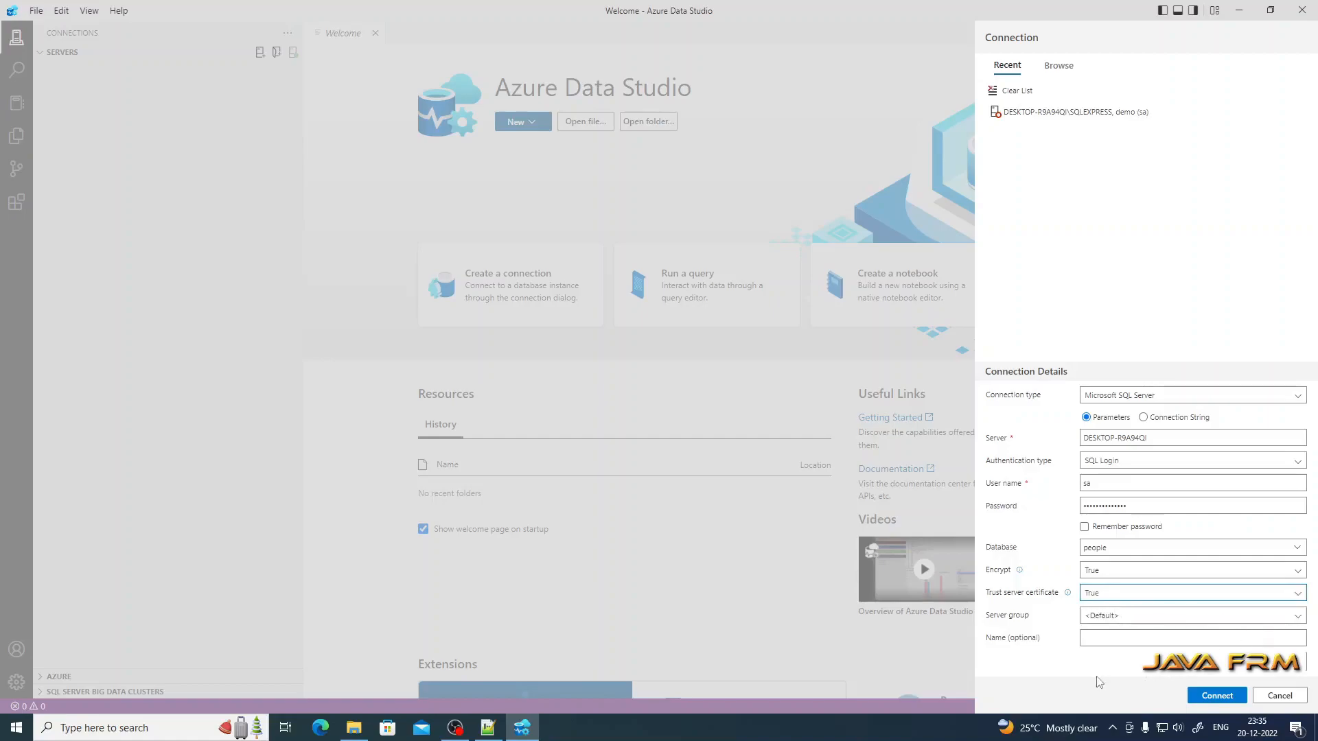
pyautogui.click(1217, 696)
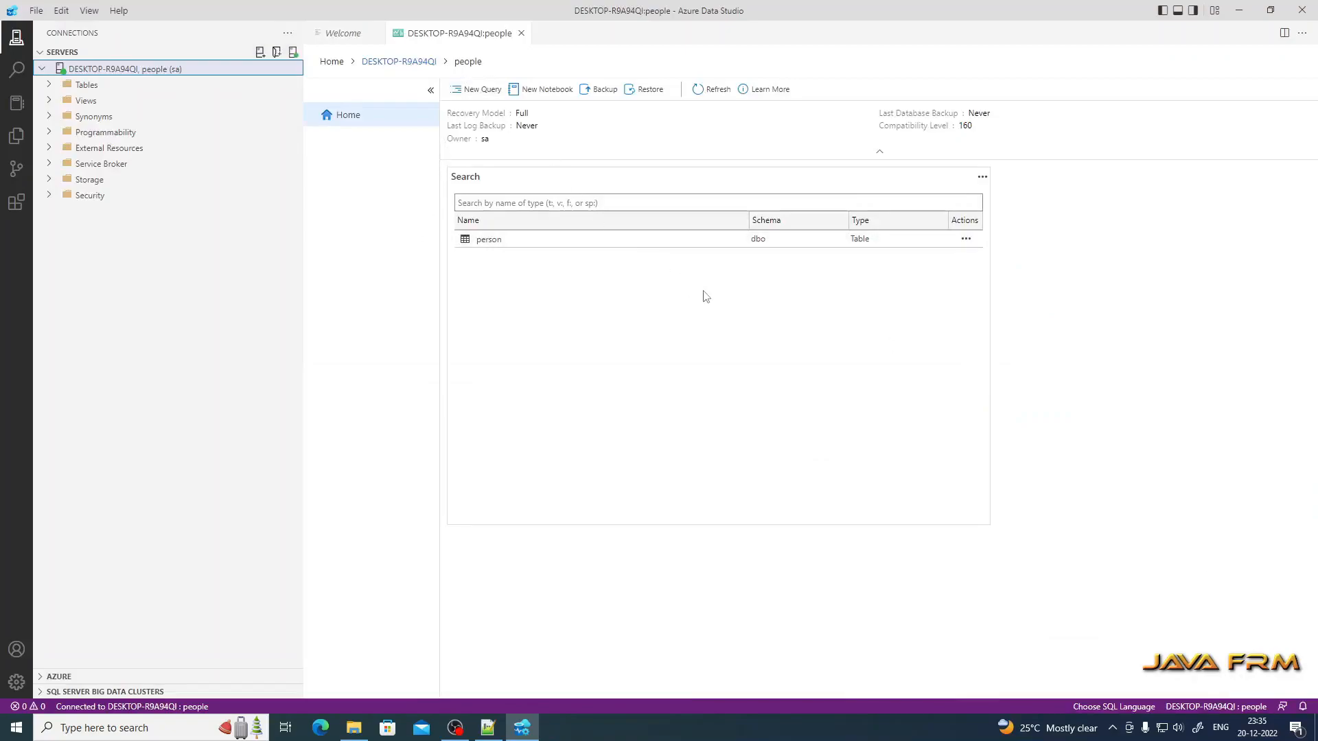
# Step: Expand Tables and choose Edit Data from the person table's Actions menu on the dashboard
pyautogui.click(49, 85)
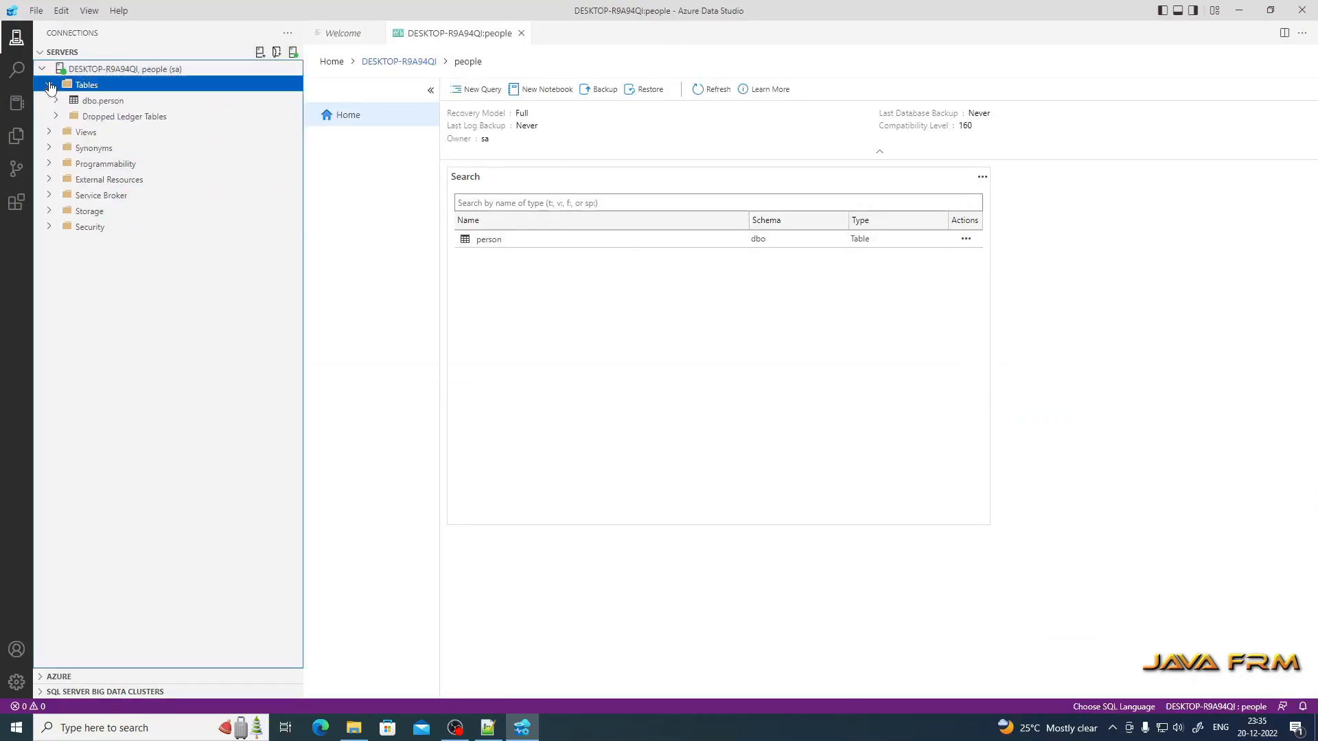
pyautogui.click(109, 103)
pyautogui.click(110, 105)
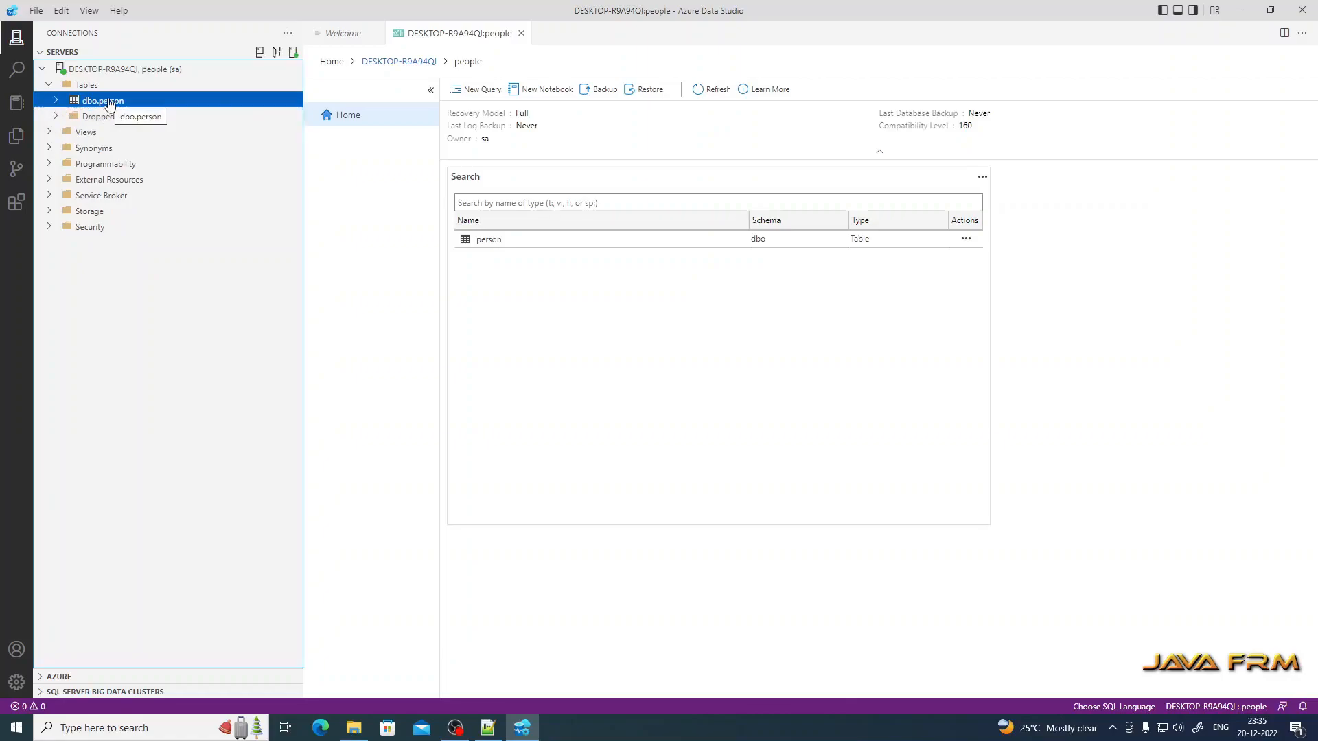
pyautogui.click(966, 239)
pyautogui.click(1018, 259)
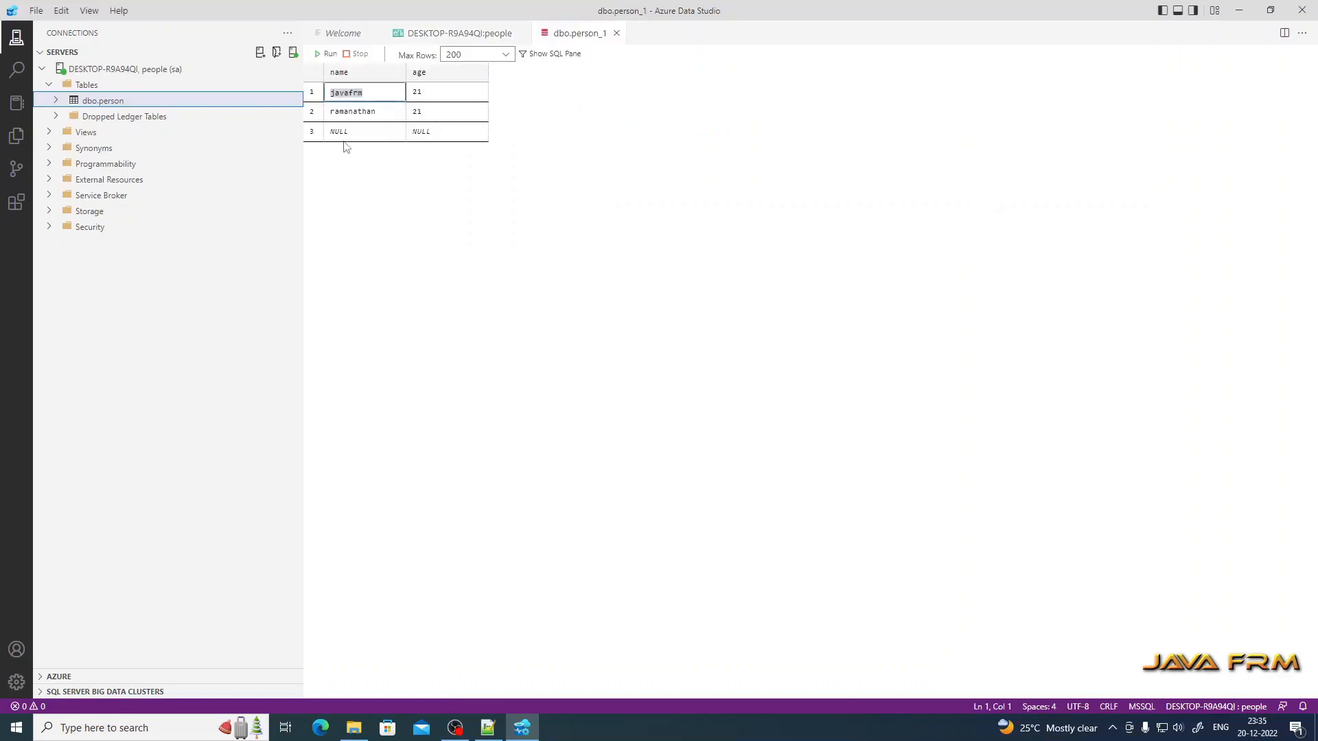
# Step: Enter a new third row with a name and age 21, try File > Save, then close dbo.person_1
pyautogui.click(357, 131)
pyautogui.write('vaishnavi')
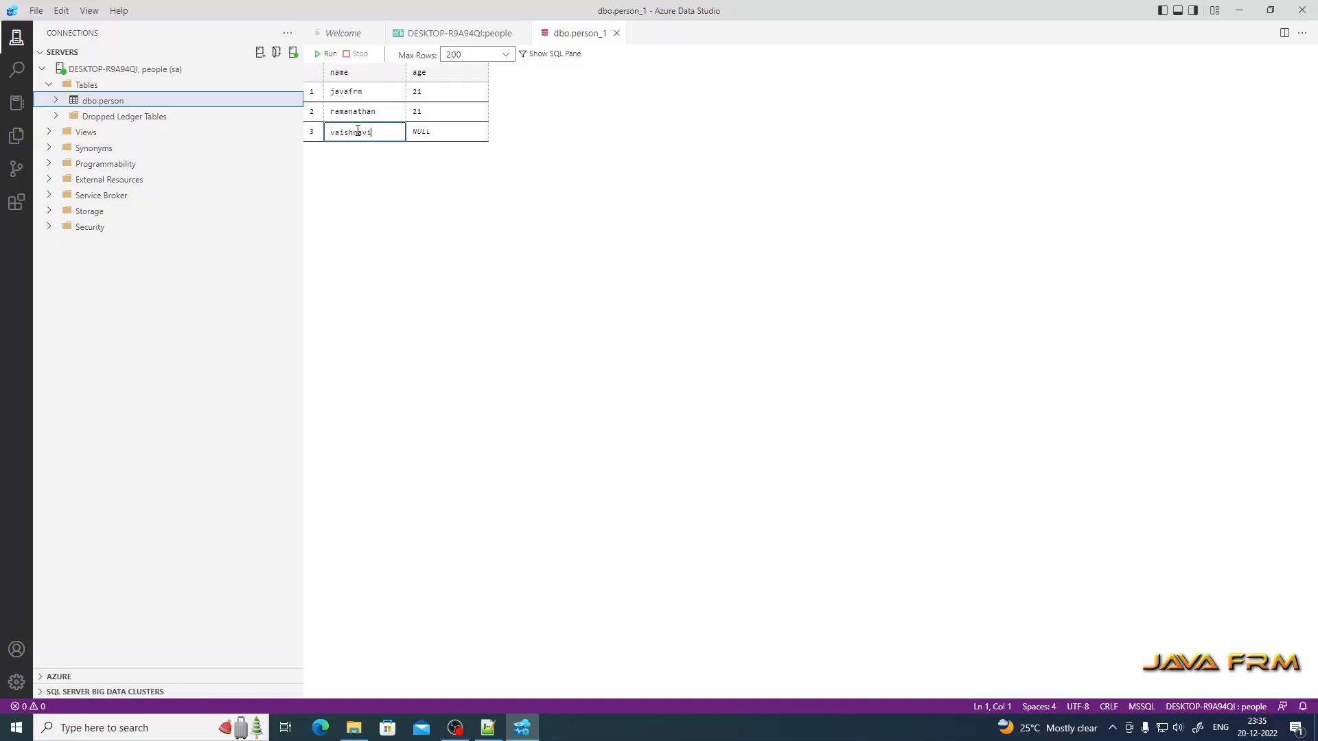
pyautogui.press('Return')
pyautogui.press('Tab')
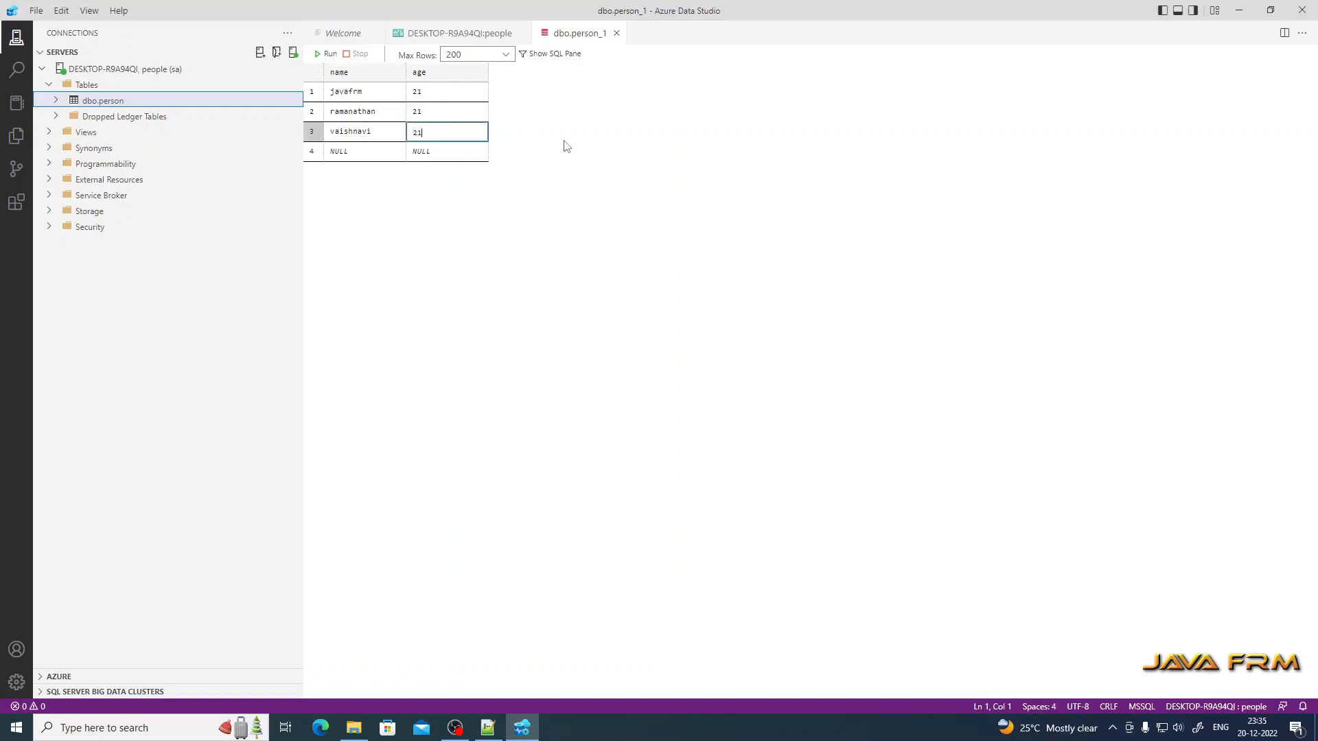
pyautogui.click(36, 10)
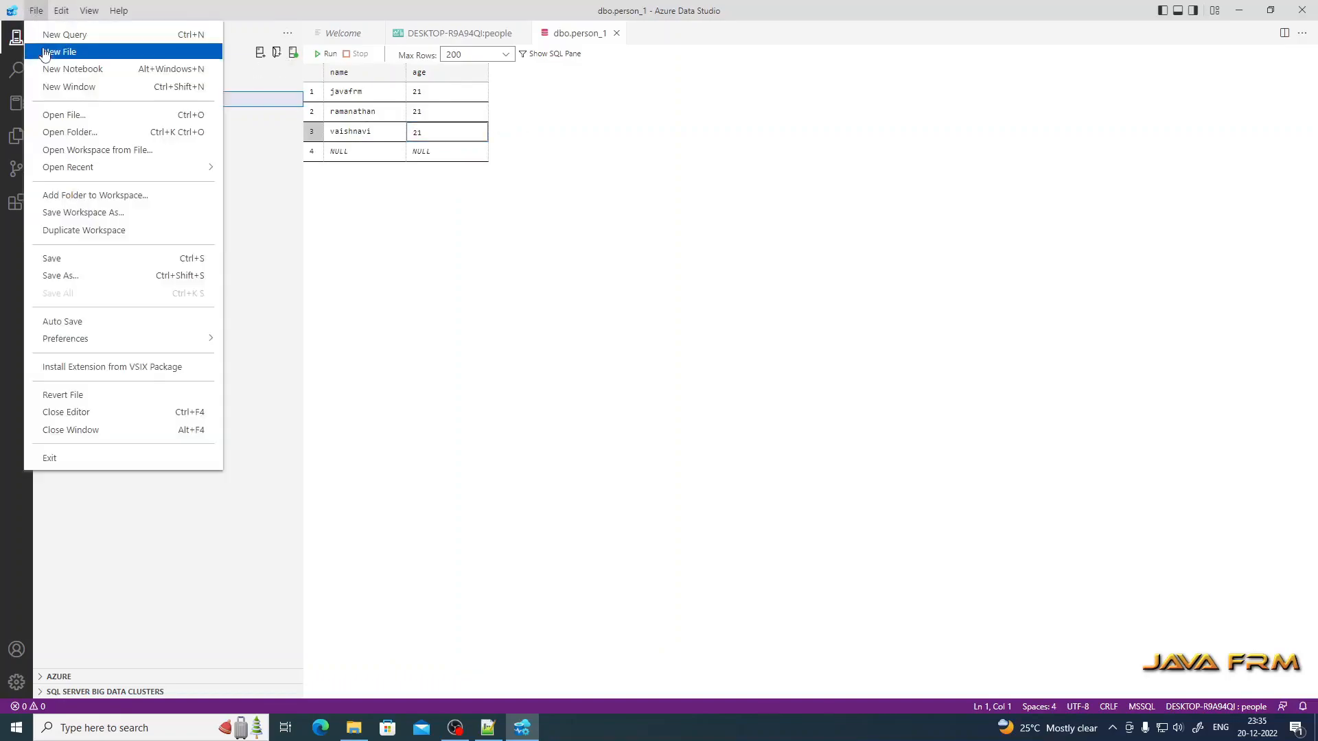
pyautogui.click(82, 258)
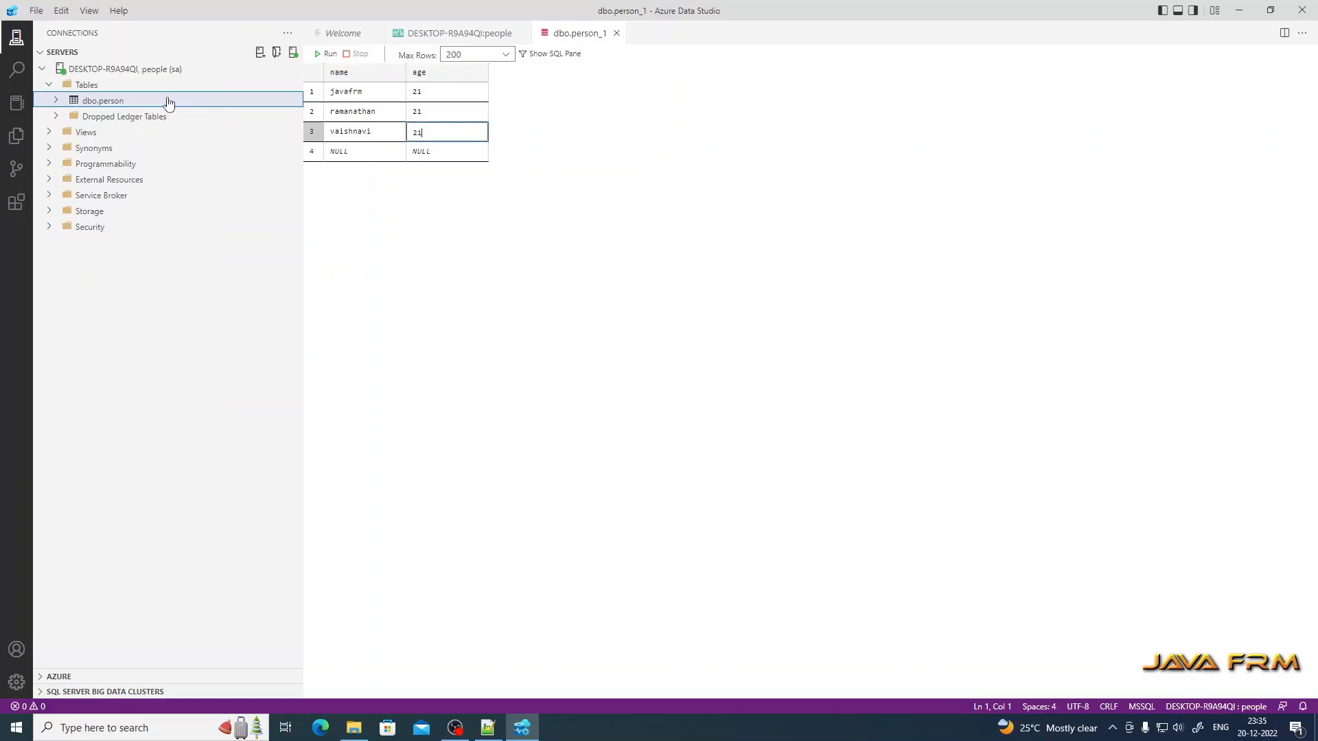
pyautogui.click(617, 33)
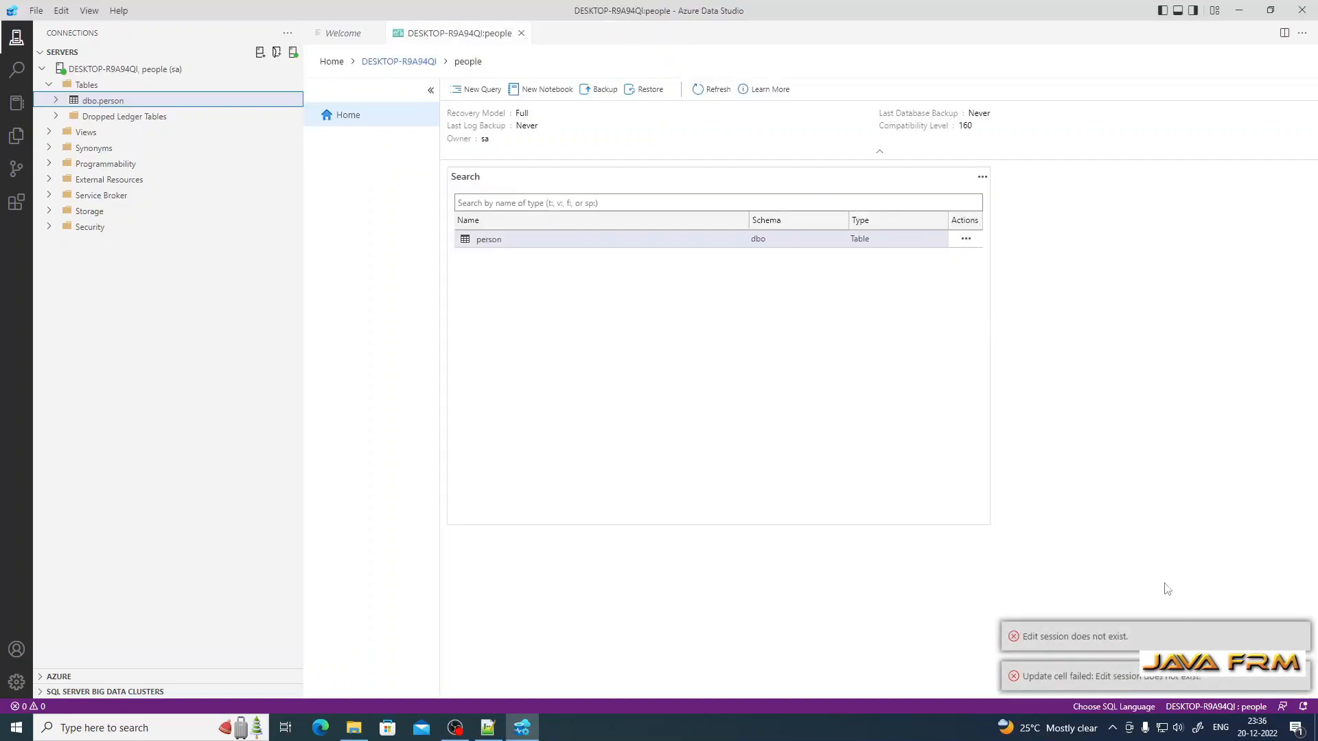
# Step: Run Select Top 1000 on person, then reopen the person table with Edit Data
pyautogui.click(966, 240)
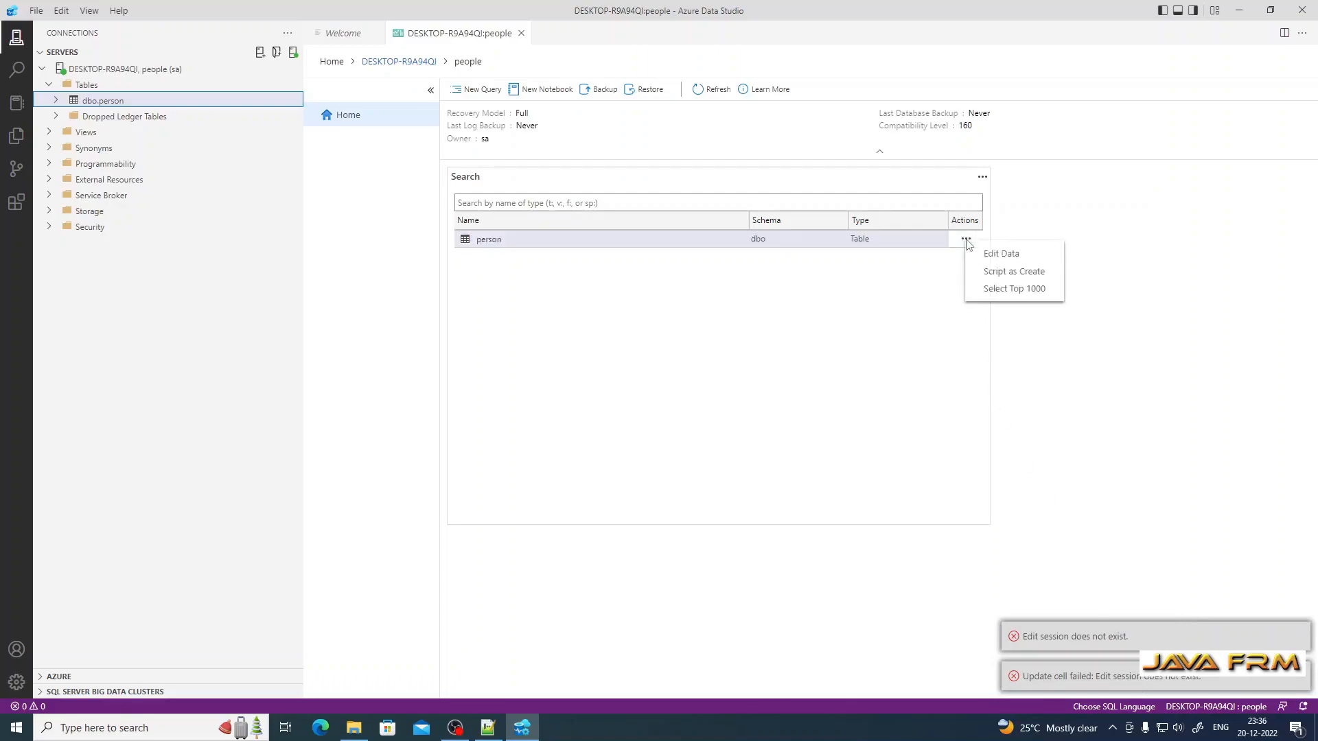
pyautogui.click(1023, 293)
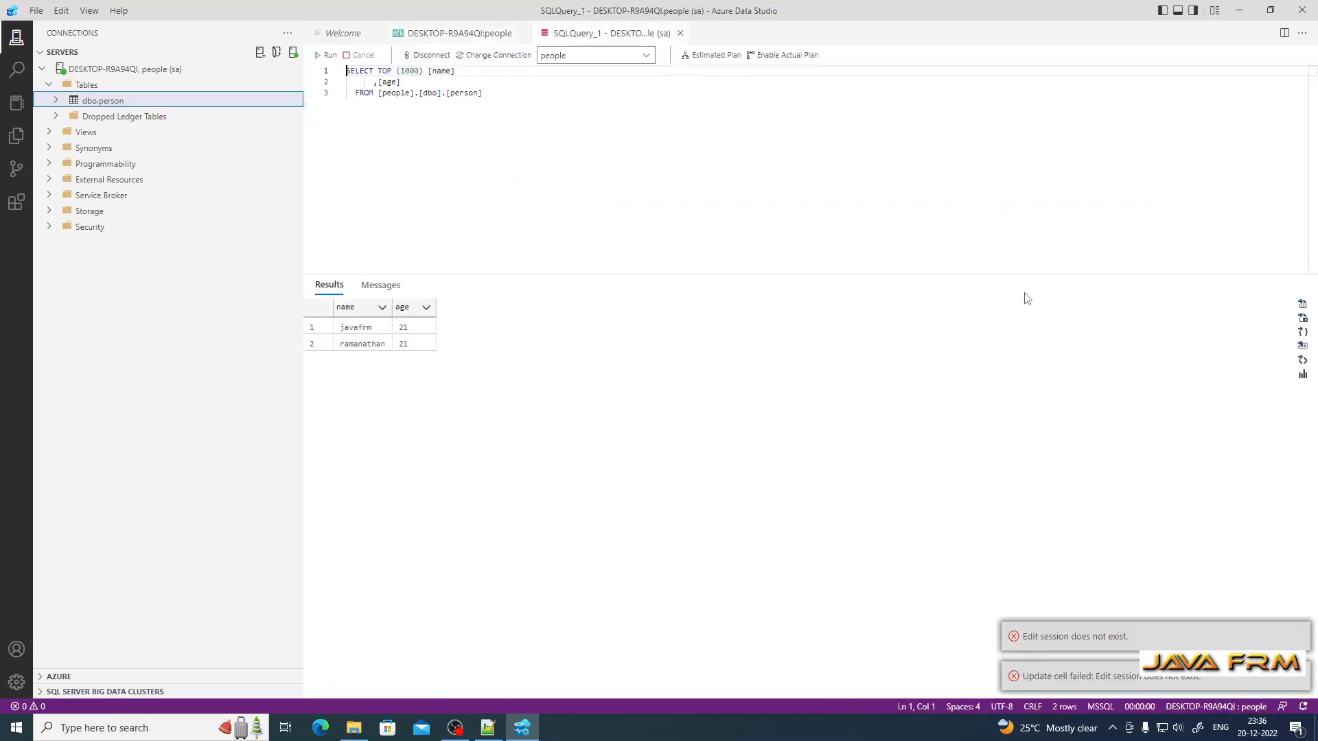
pyautogui.click(456, 35)
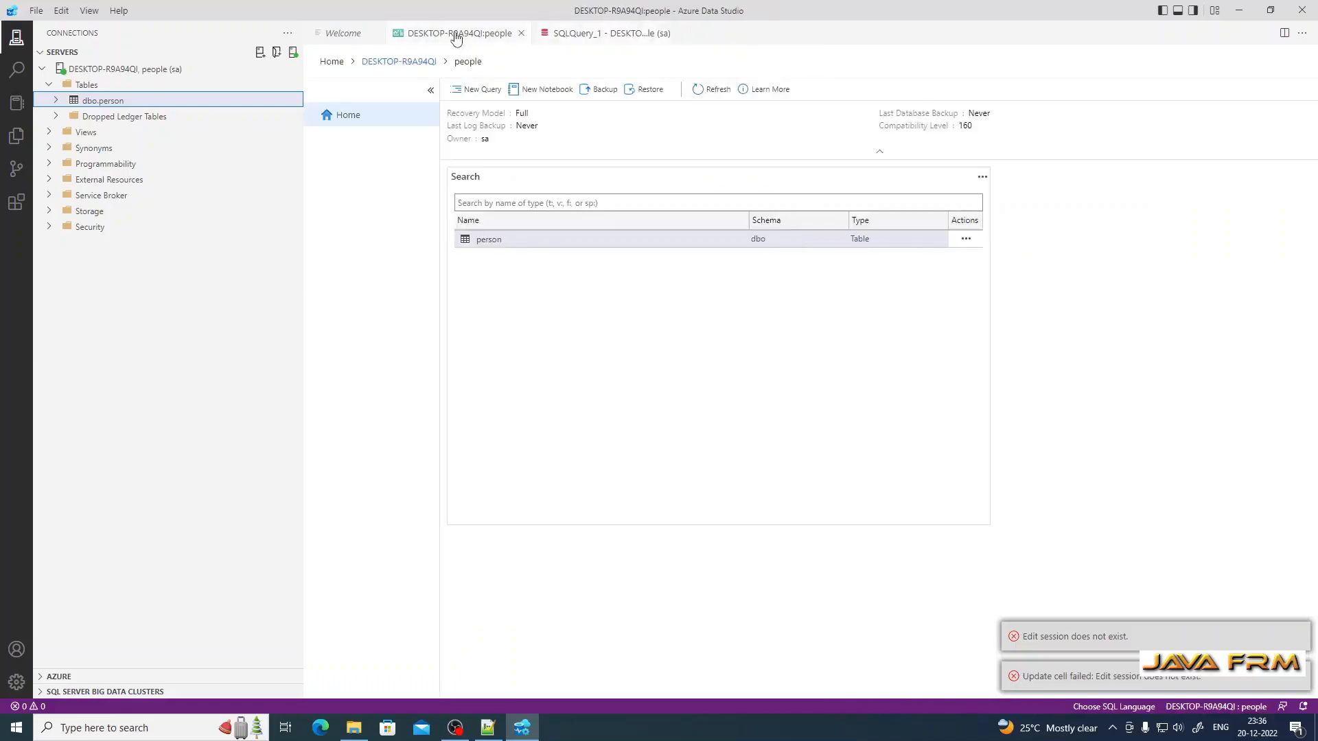
pyautogui.click(966, 240)
pyautogui.click(993, 255)
# Step: Re-enter the new row's name with age 21 and save it via File > Save
pyautogui.click(376, 133)
pyautogui.write('vaishnavi')
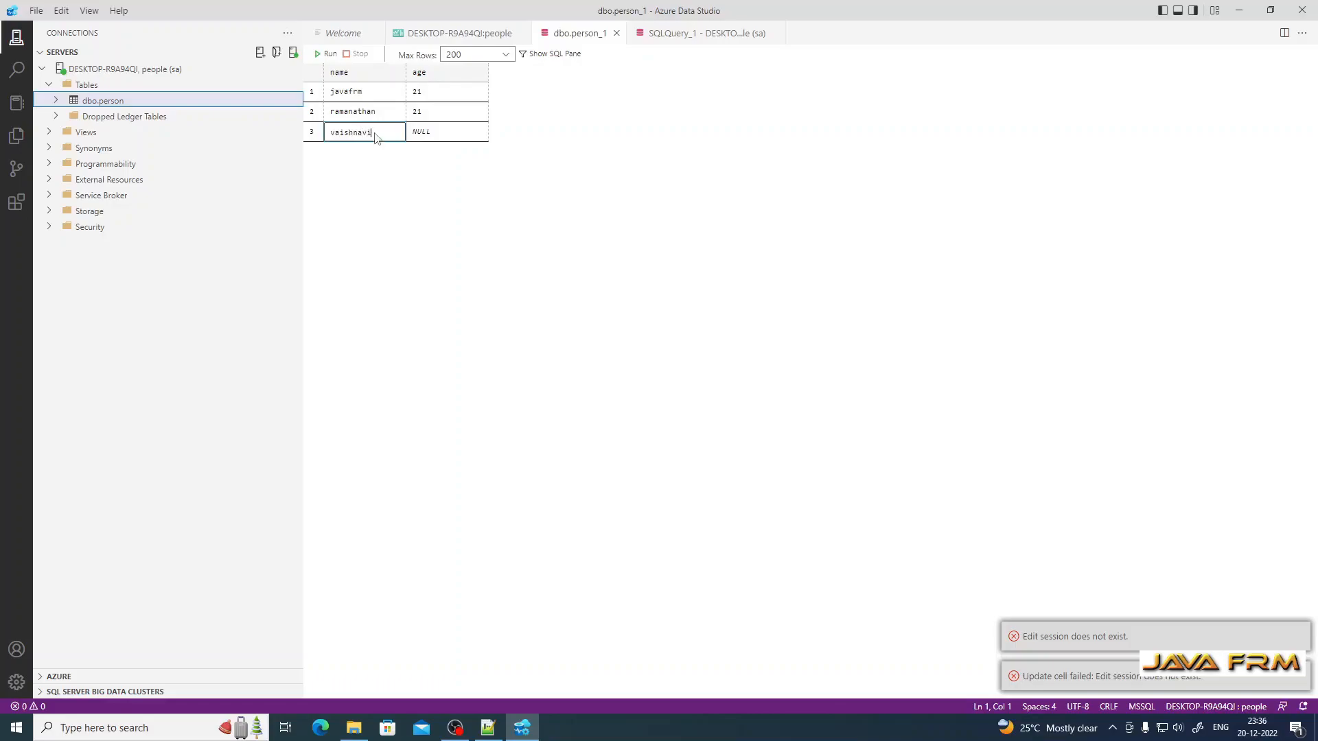
pyautogui.press('Return')
pyautogui.press('Tab')
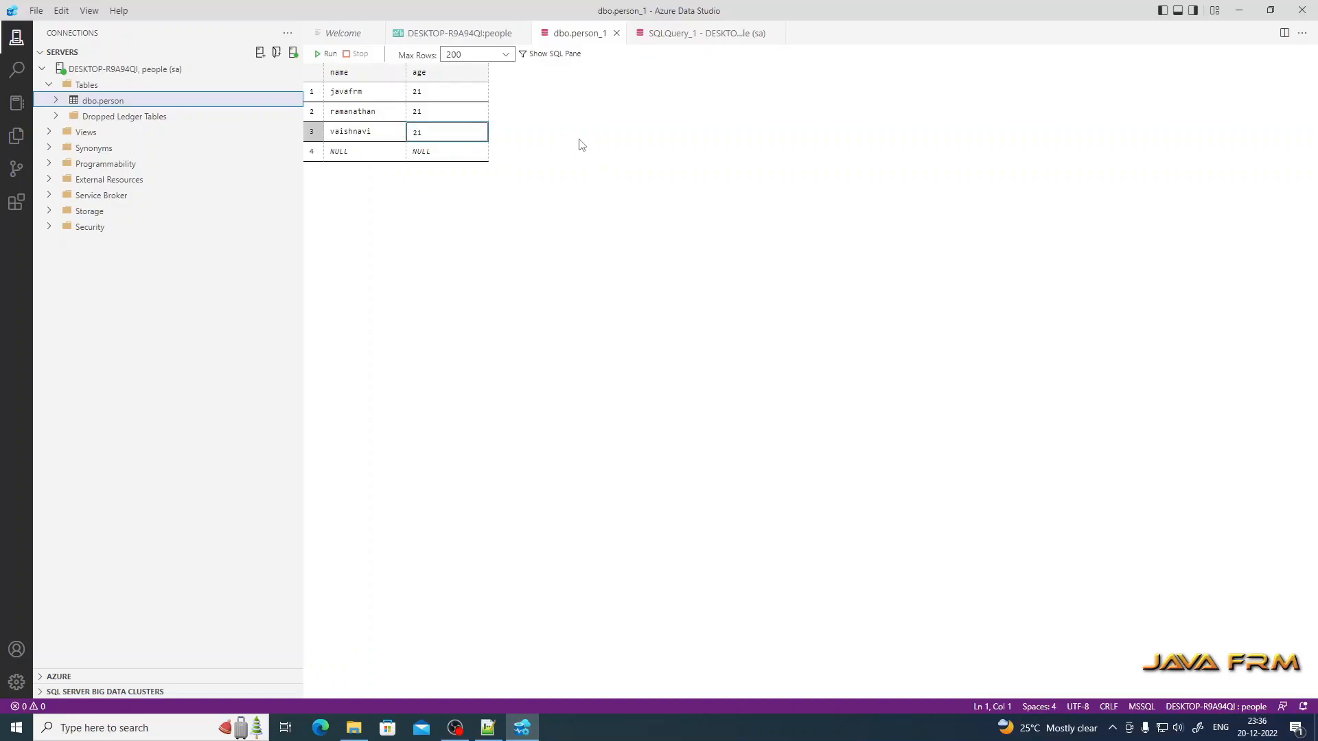
pyautogui.click(36, 10)
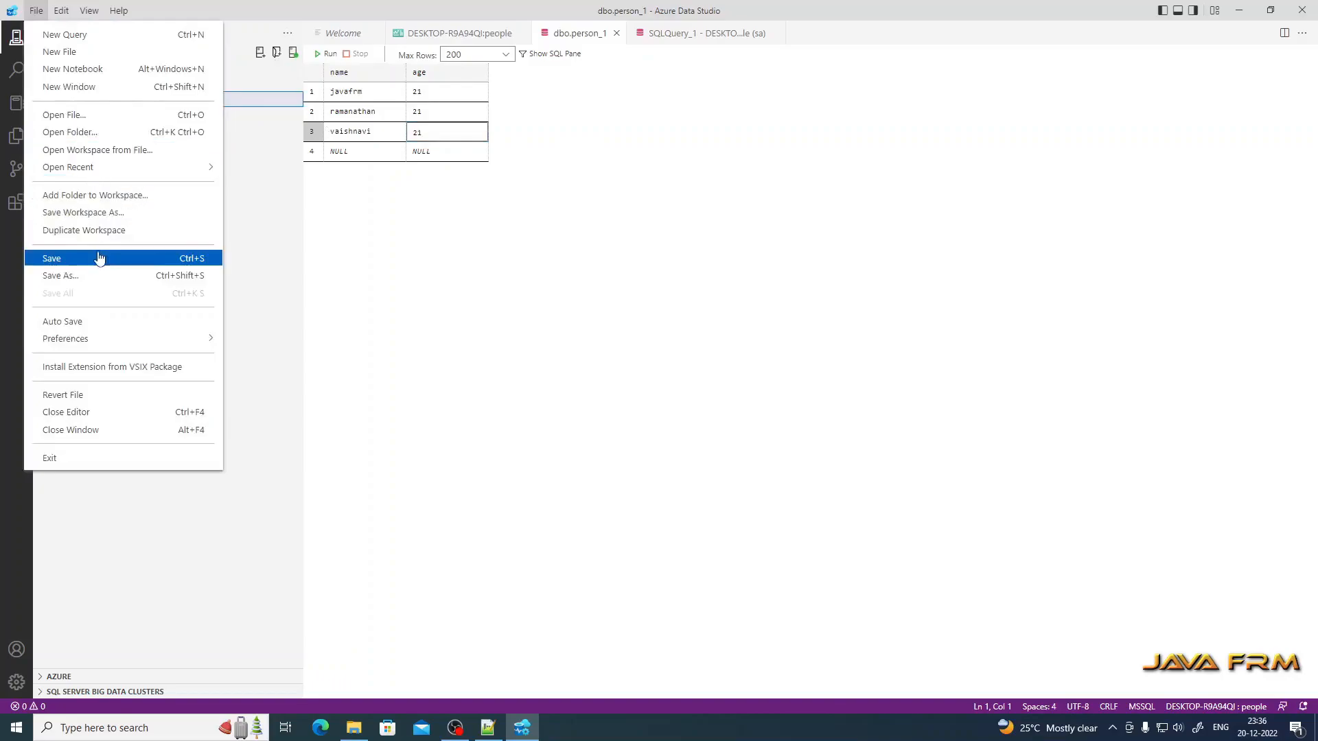
pyautogui.click(99, 262)
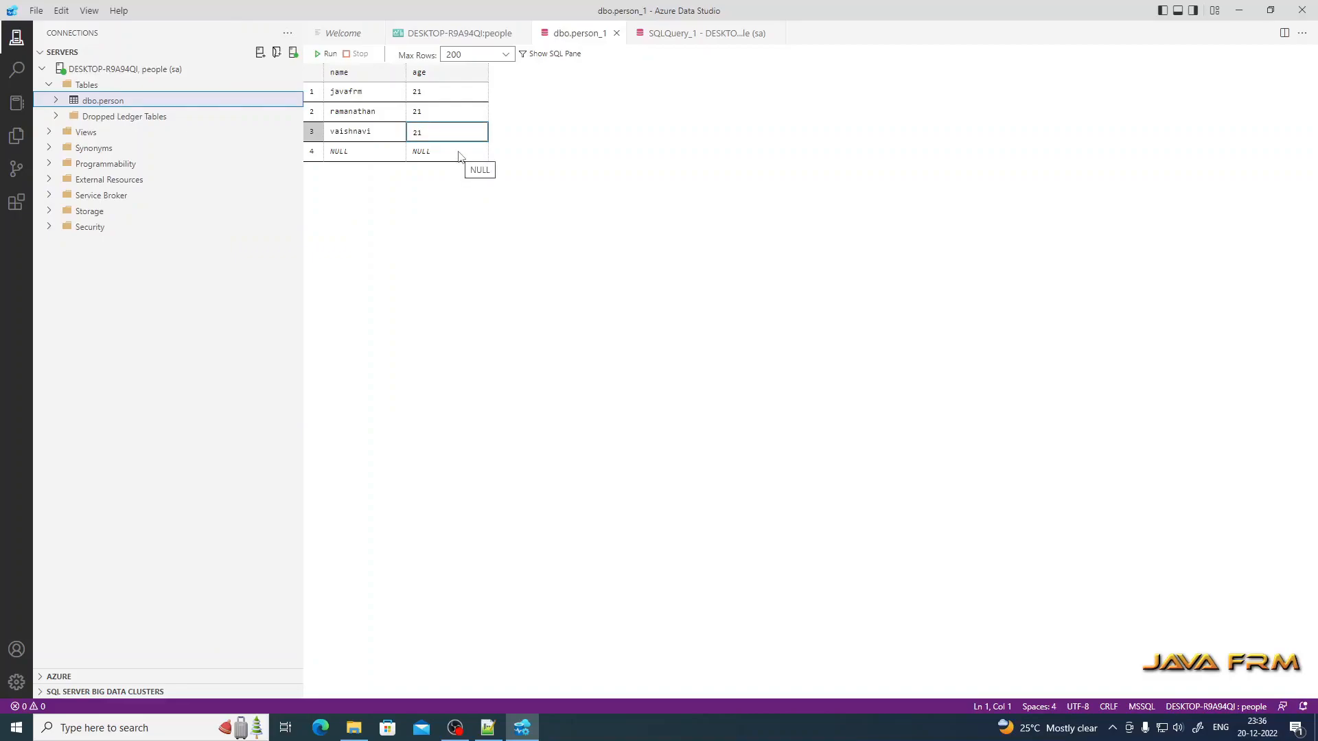
pyautogui.click(669, 33)
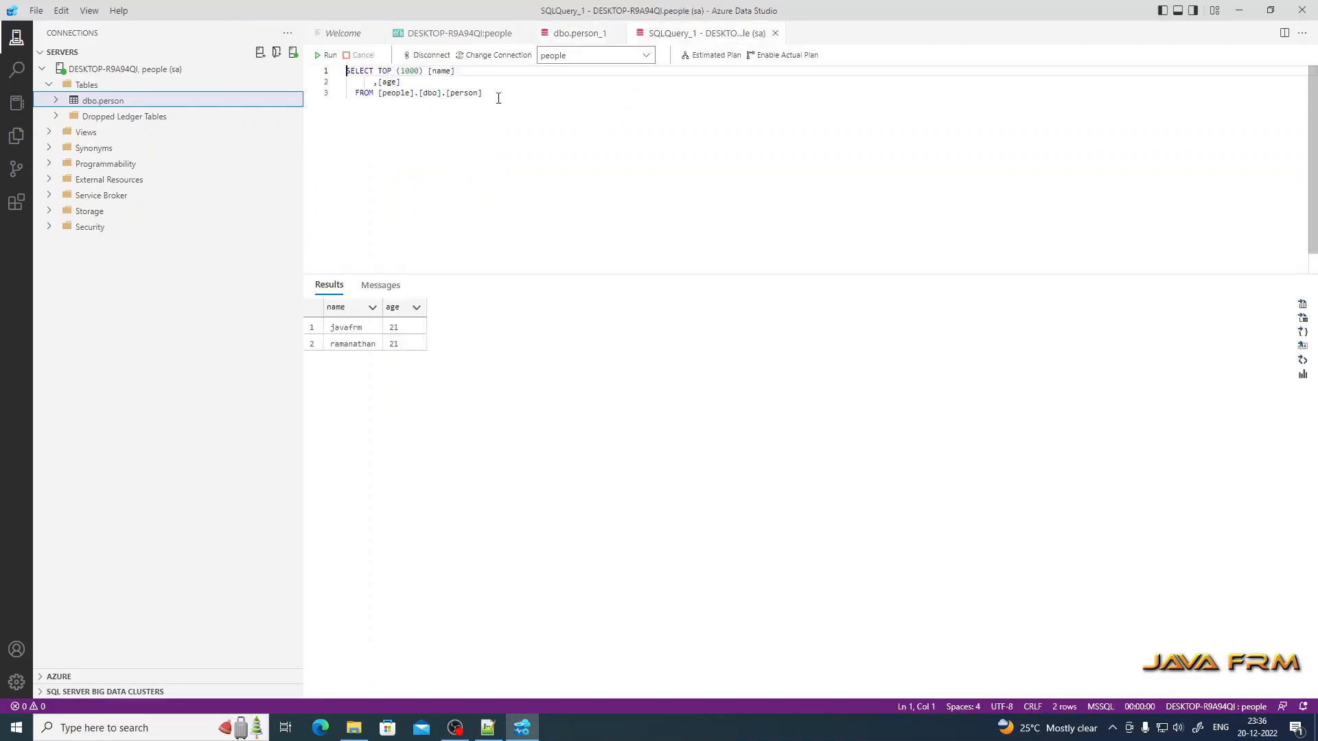
# Step: Rerun the person SELECT query, which still returns only two rows
pyautogui.click(330, 57)
pyautogui.click(331, 56)
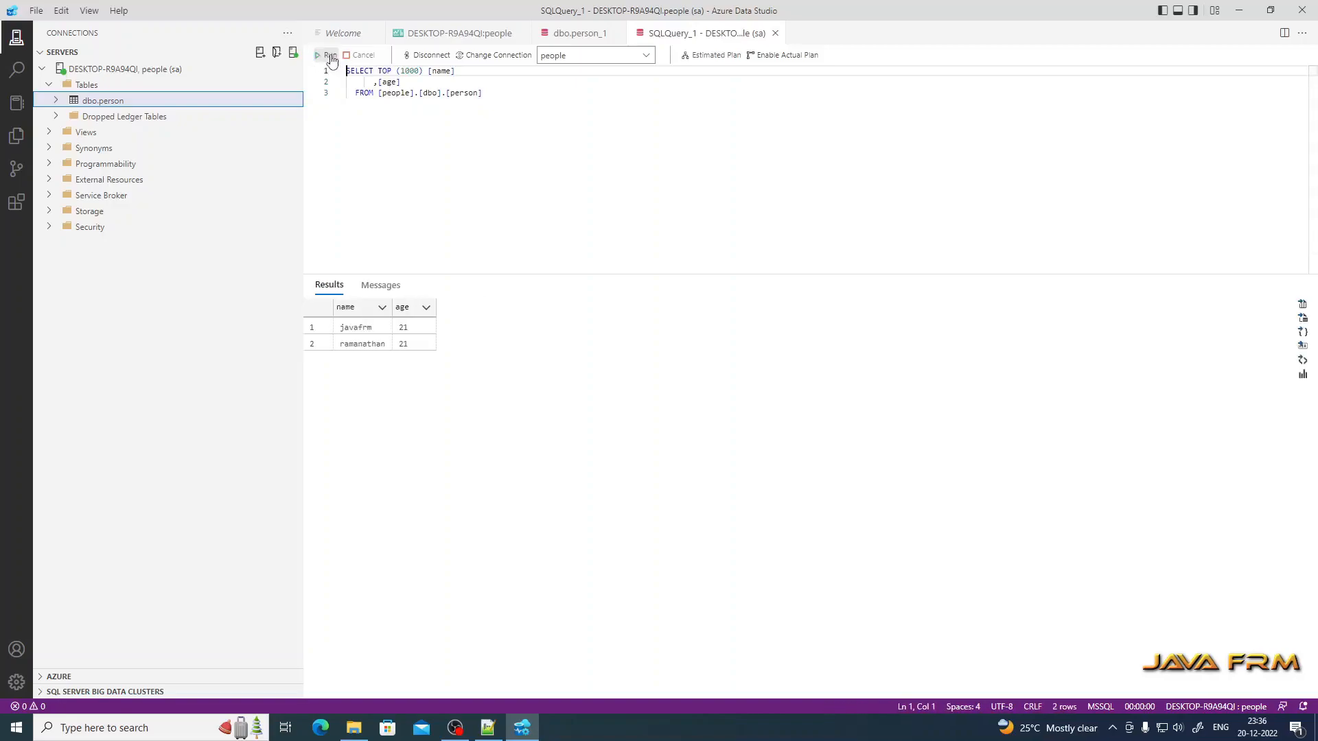
pyautogui.click(578, 34)
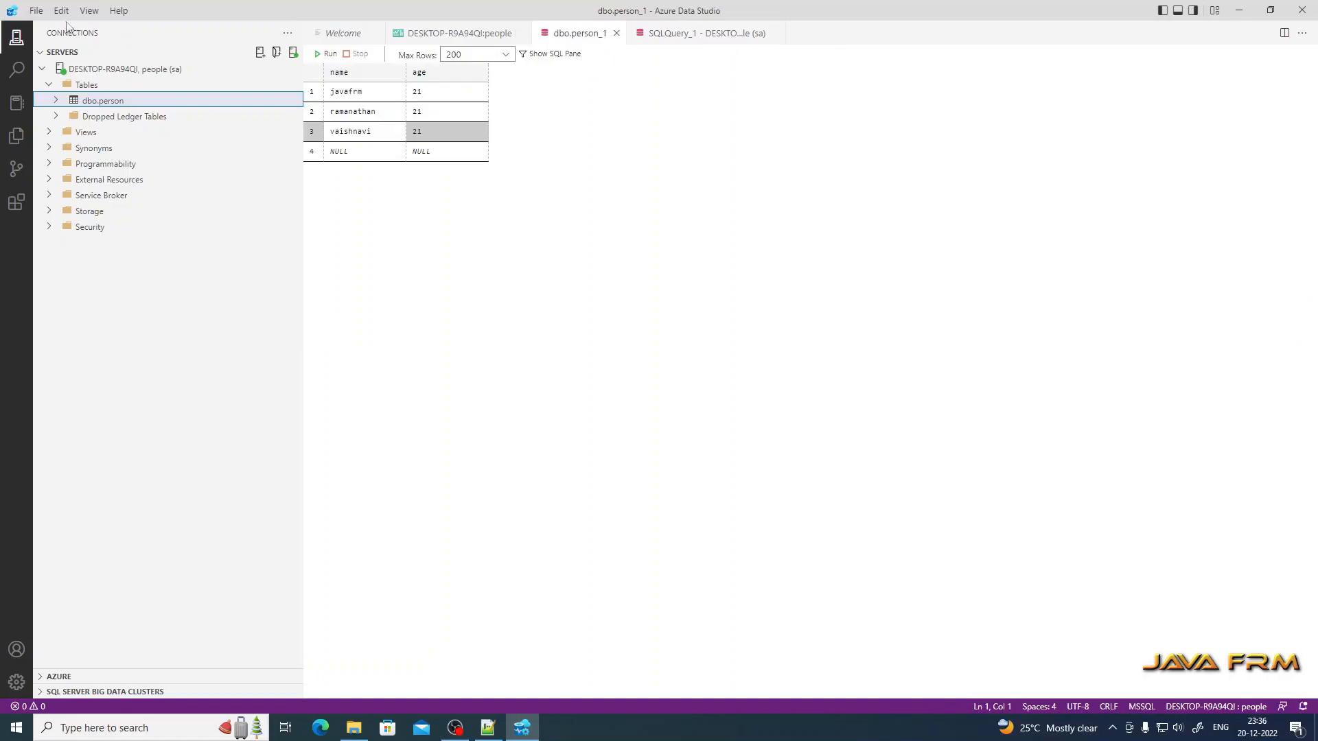
pyautogui.click(35, 14)
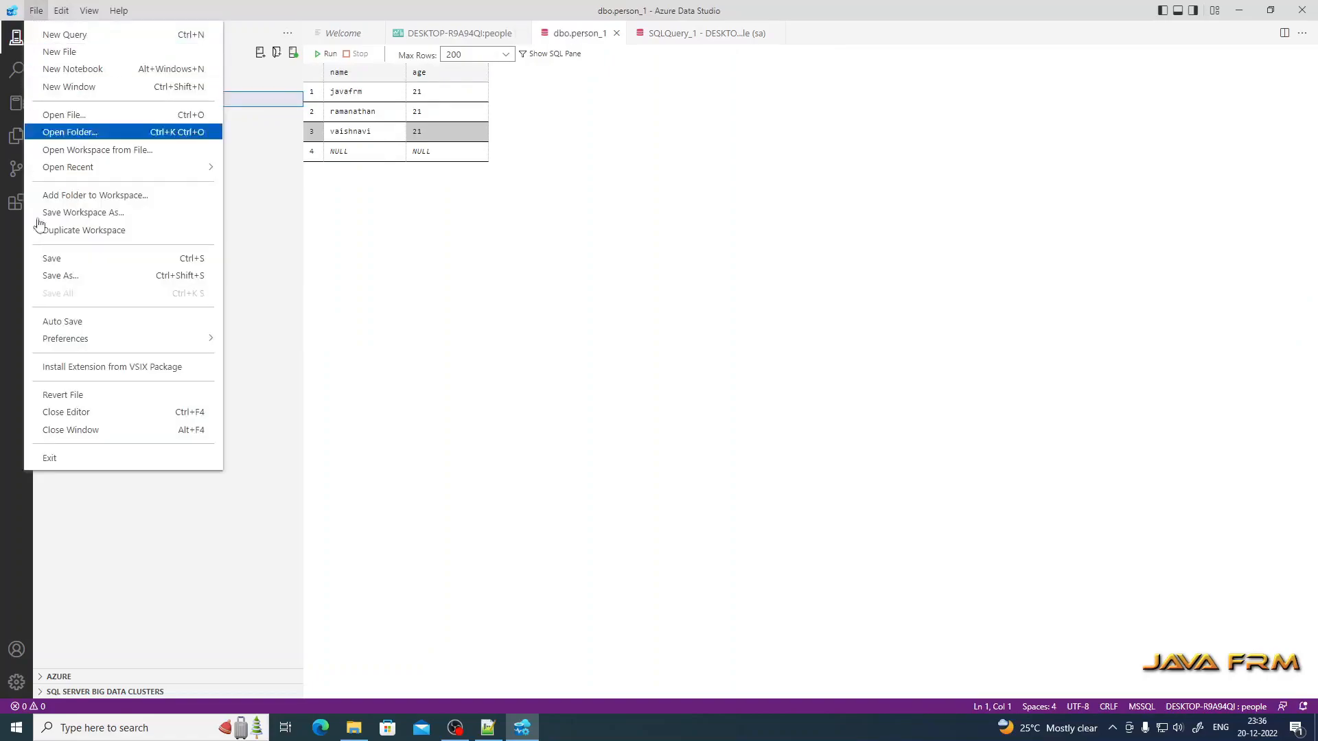
pyautogui.click(69, 326)
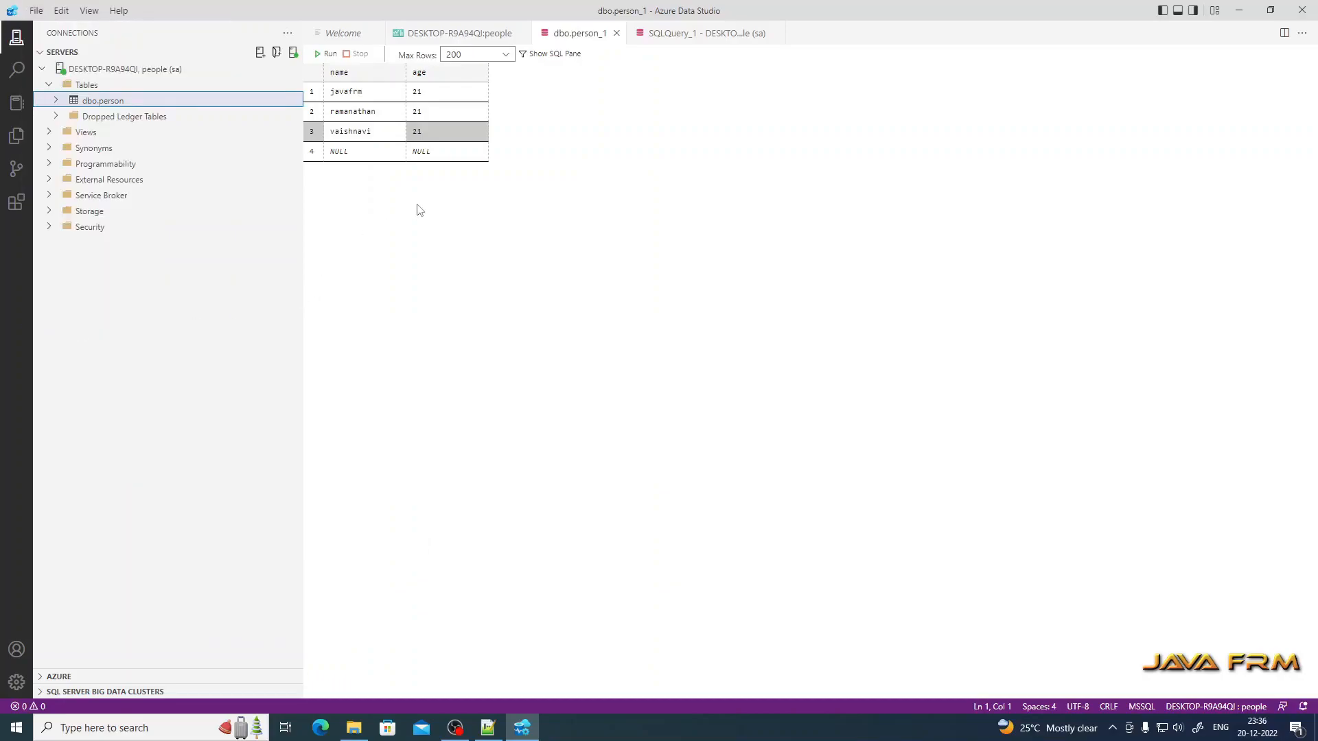
pyautogui.click(695, 36)
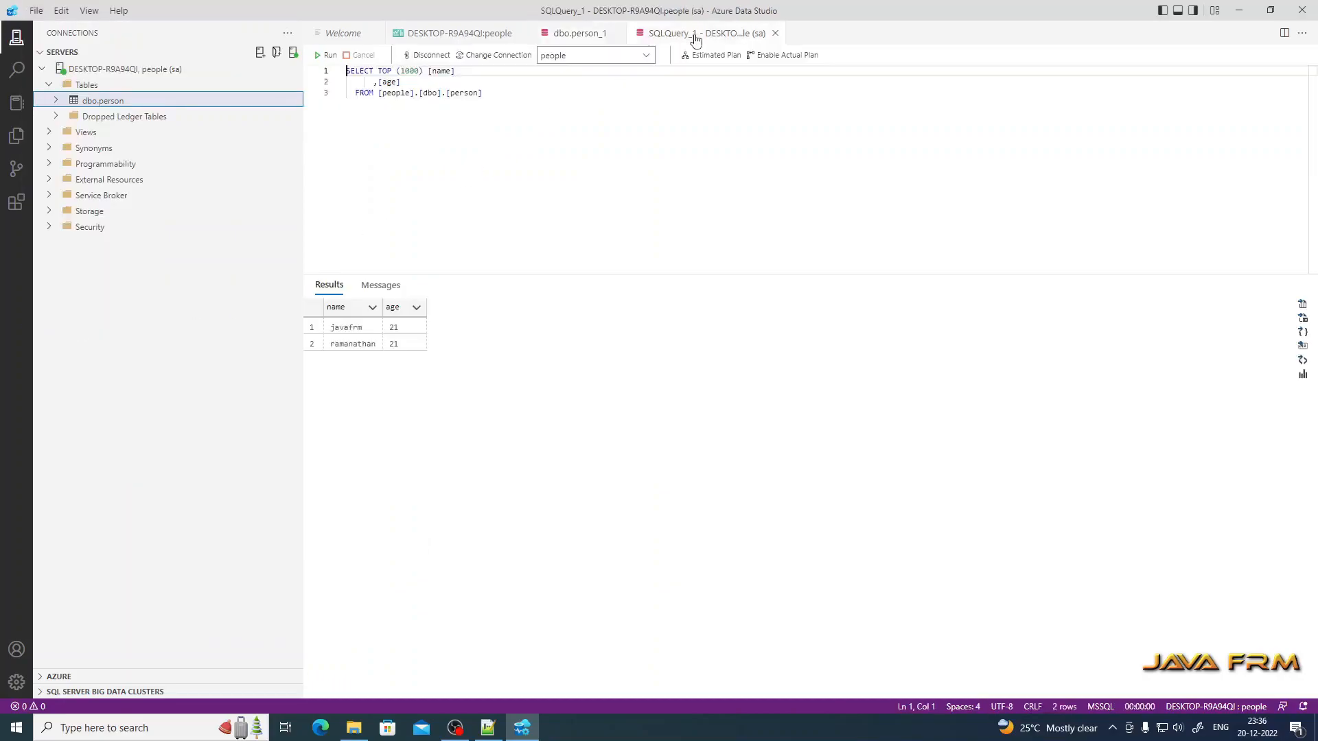
pyautogui.click(329, 57)
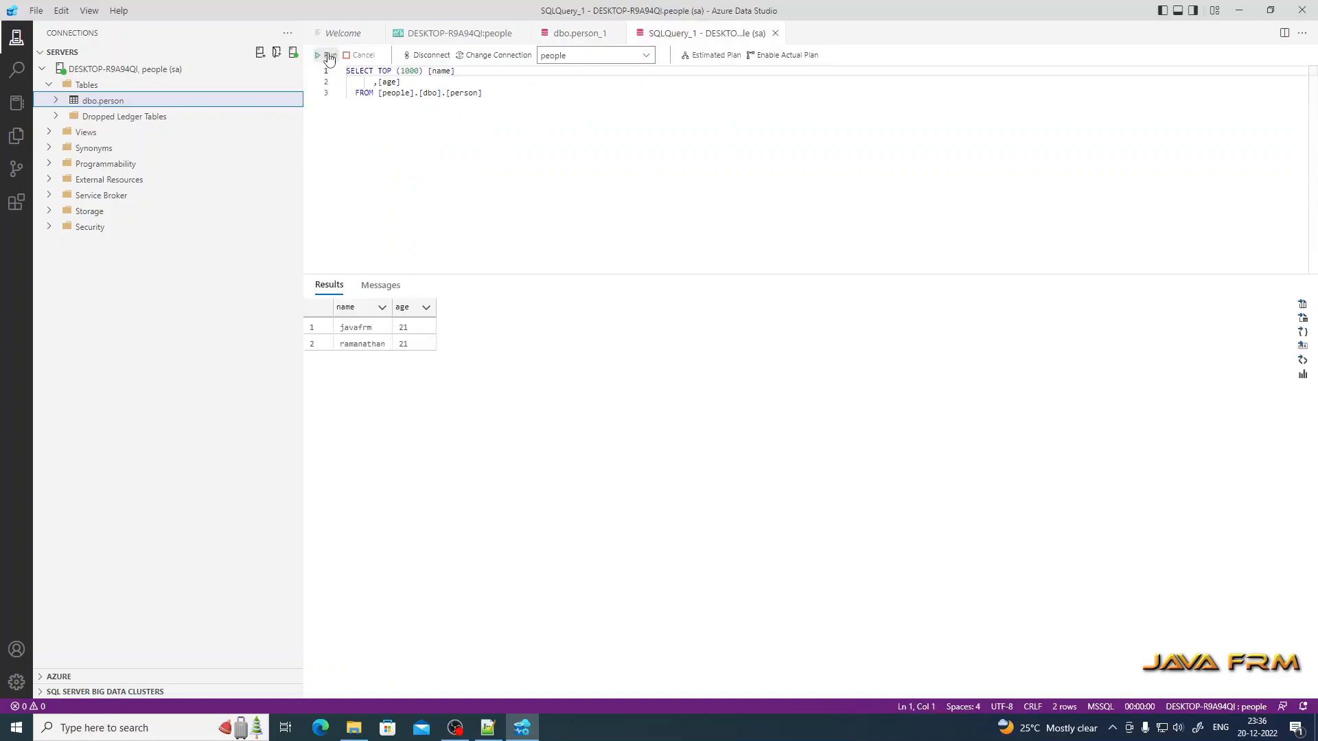
# Step: Commit the new row by moving off it, save with File > Save, and rerun to show three rows
pyautogui.click(580, 34)
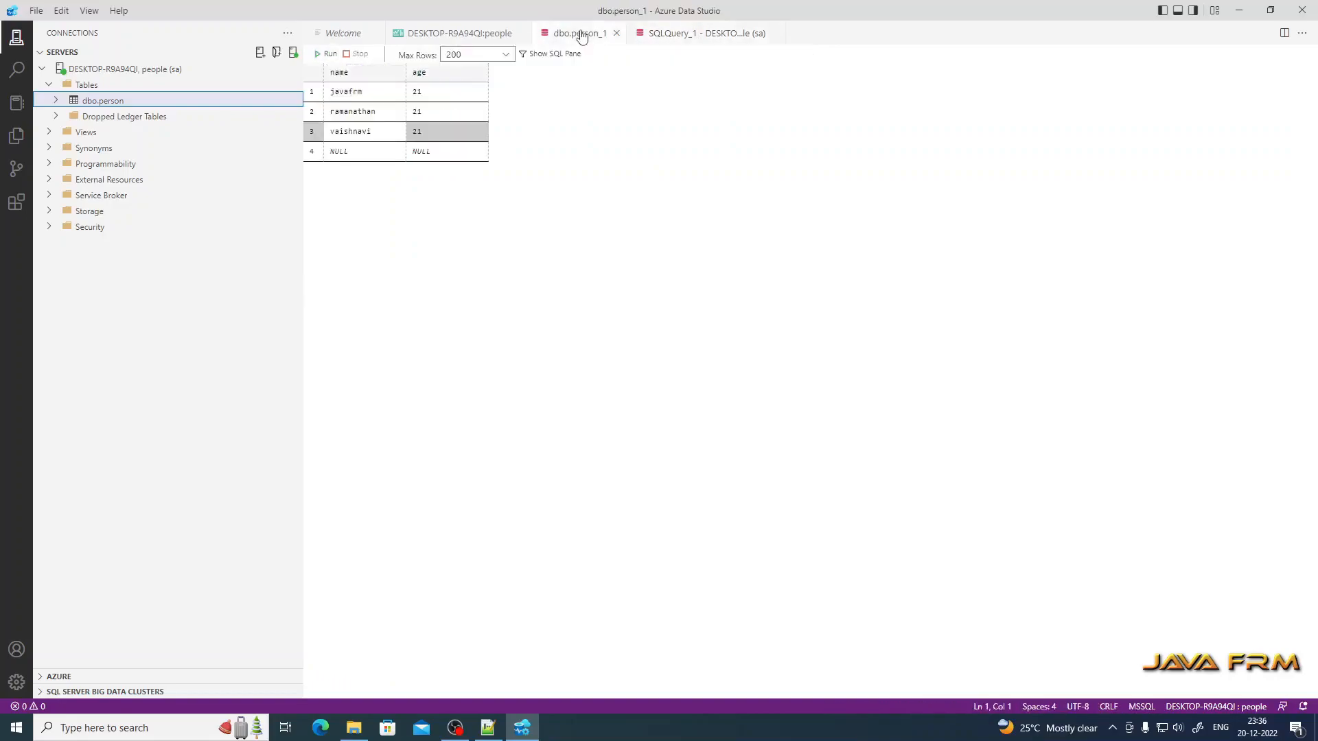
pyautogui.click(357, 153)
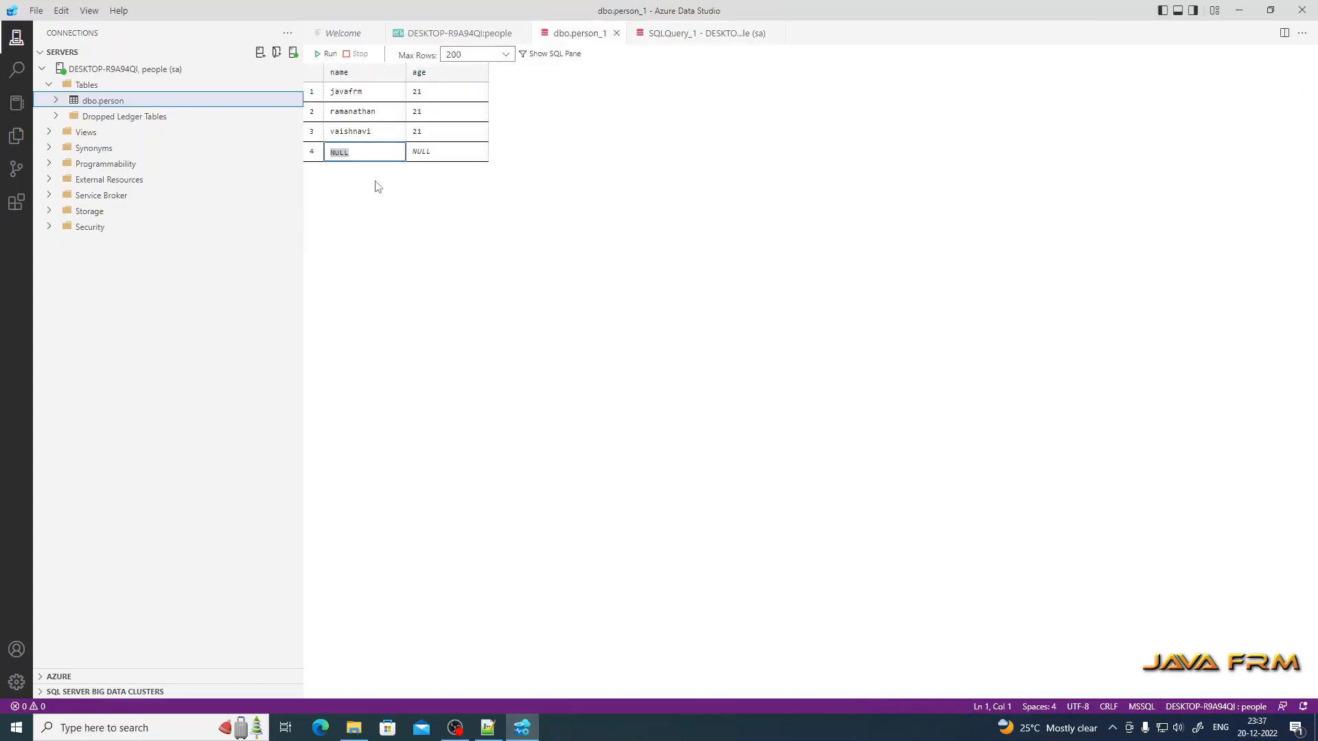
pyautogui.click(35, 10)
pyautogui.click(82, 266)
pyautogui.click(677, 34)
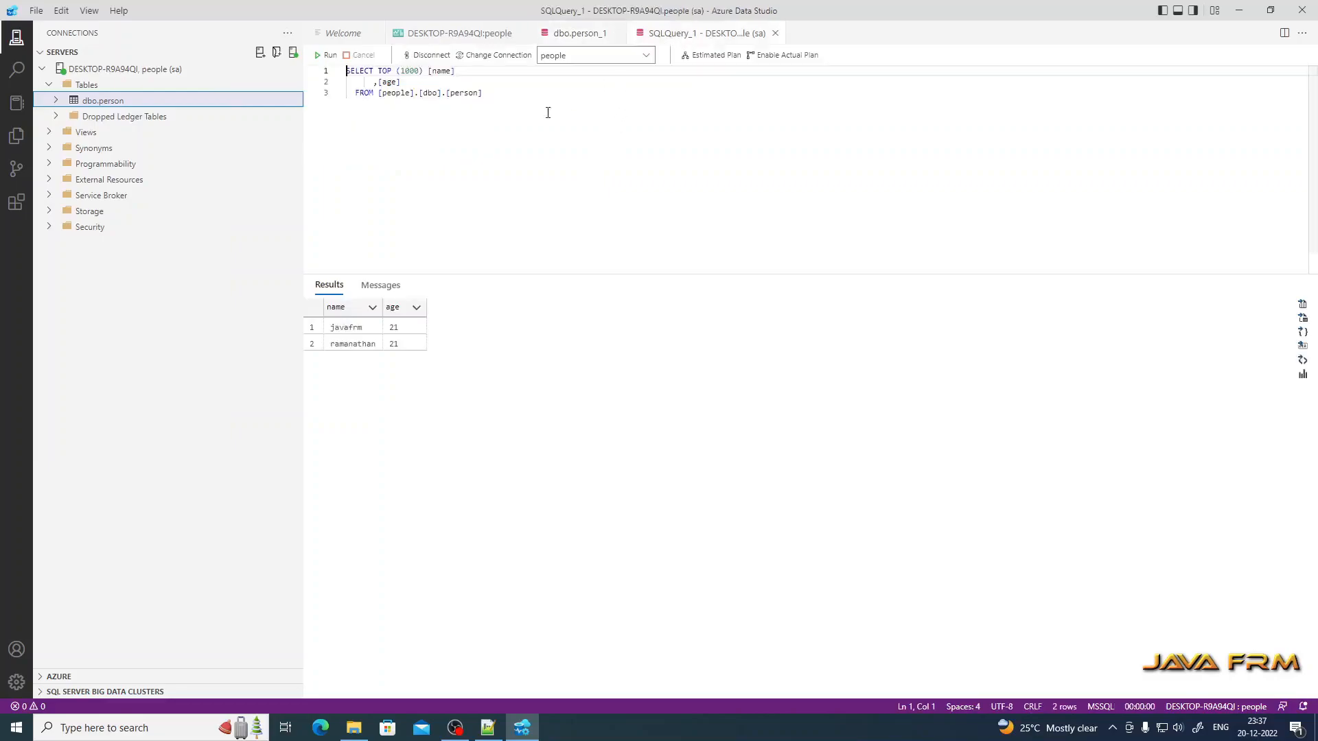
pyautogui.click(325, 55)
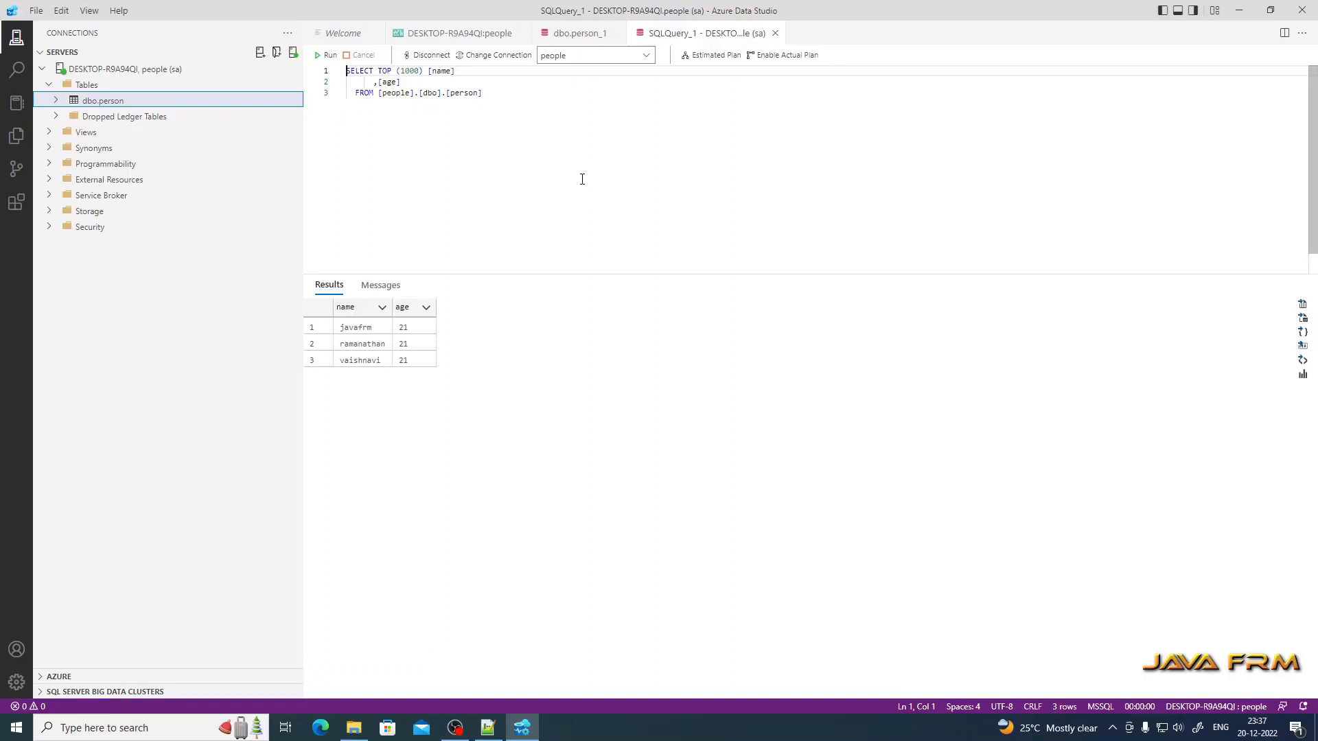
# Step: Close the SQLQuery_1 and dbo.person_1 tabs and disconnect from the DESKTOP-R9A94QI server
pyautogui.click(775, 33)
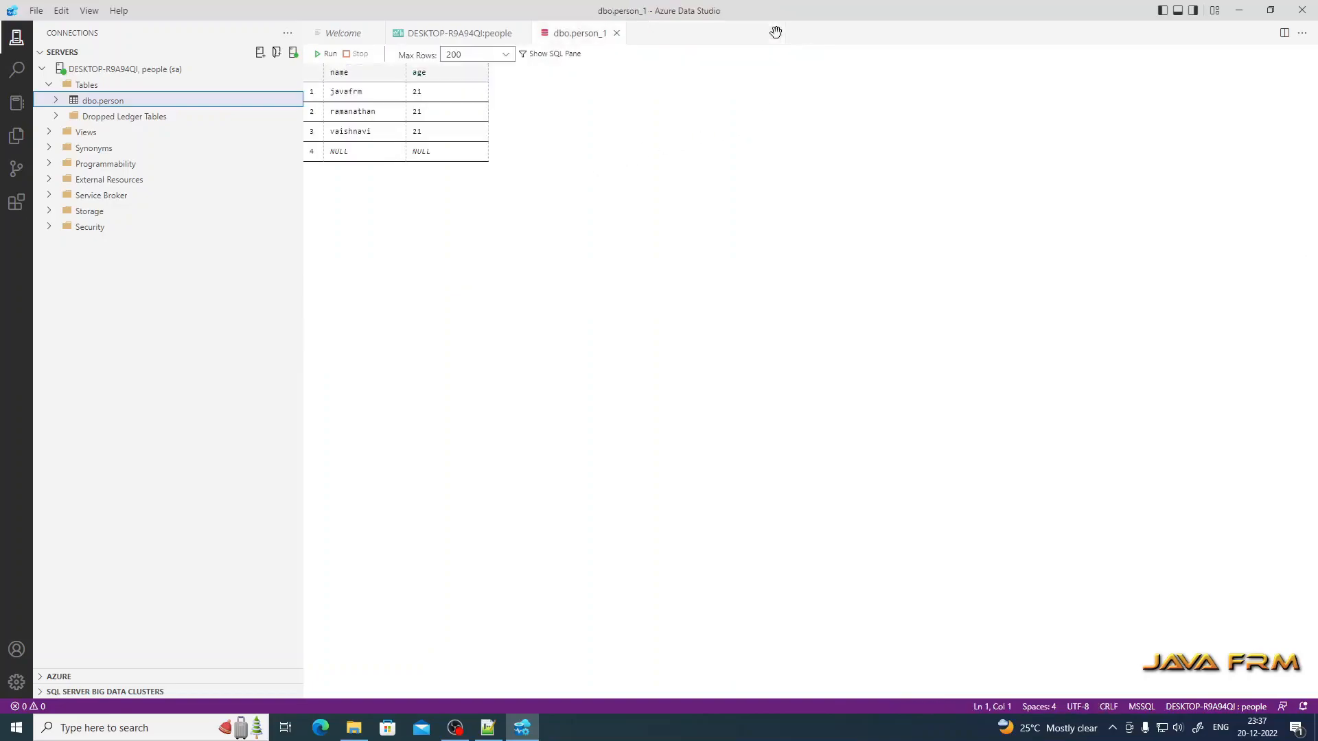
pyautogui.click(617, 33)
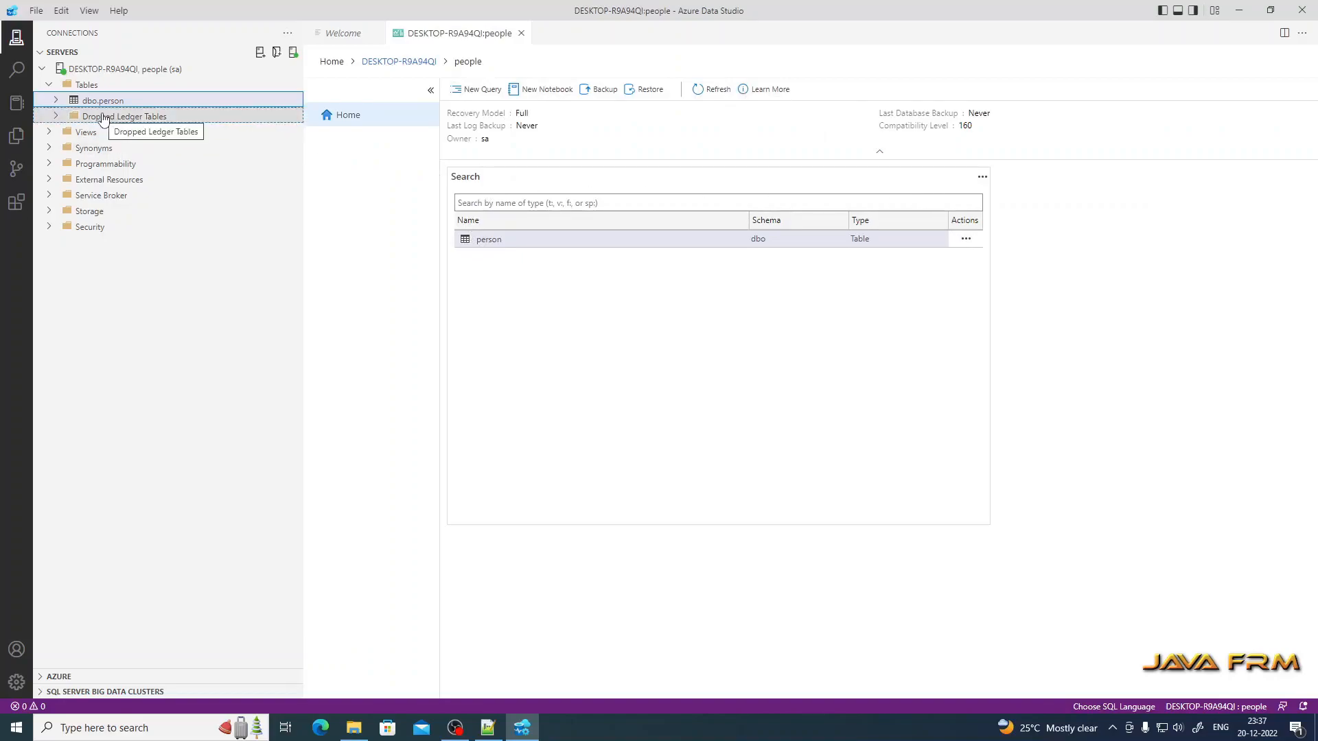
pyautogui.click(42, 69)
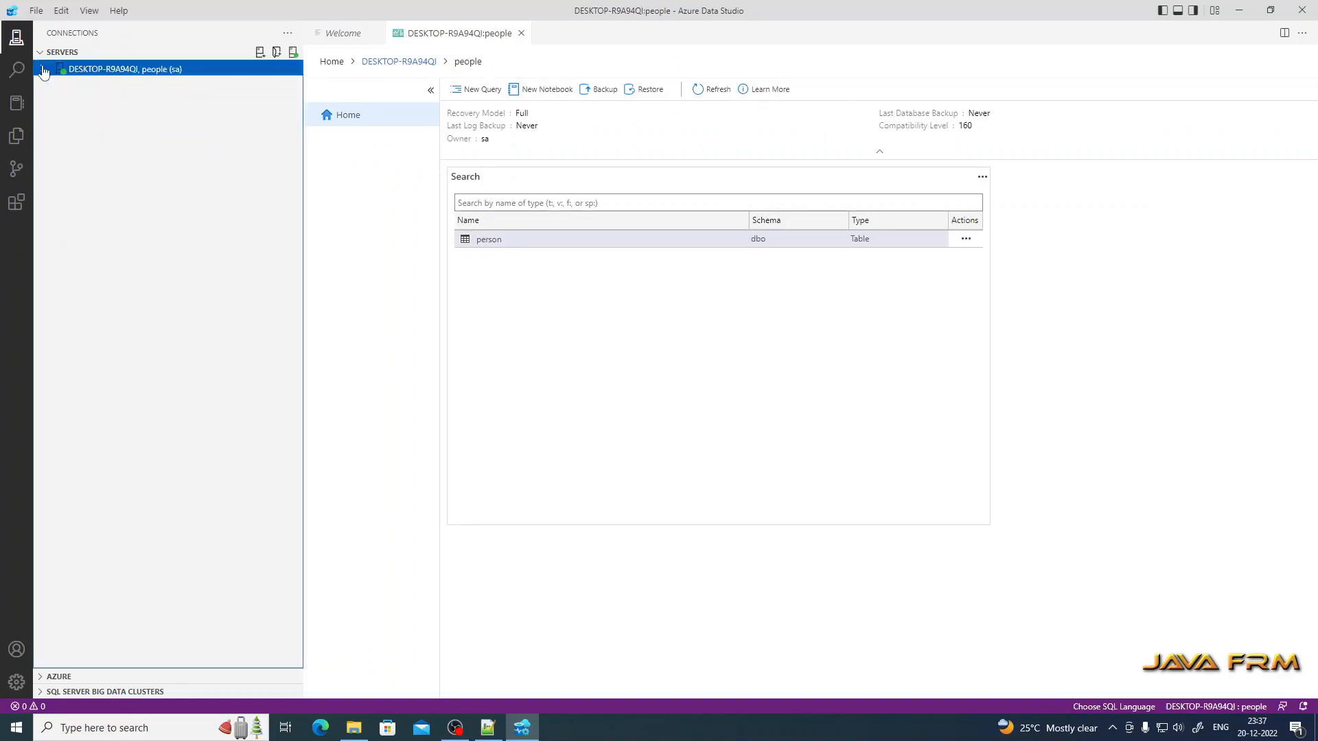
pyautogui.rightClick(104, 73)
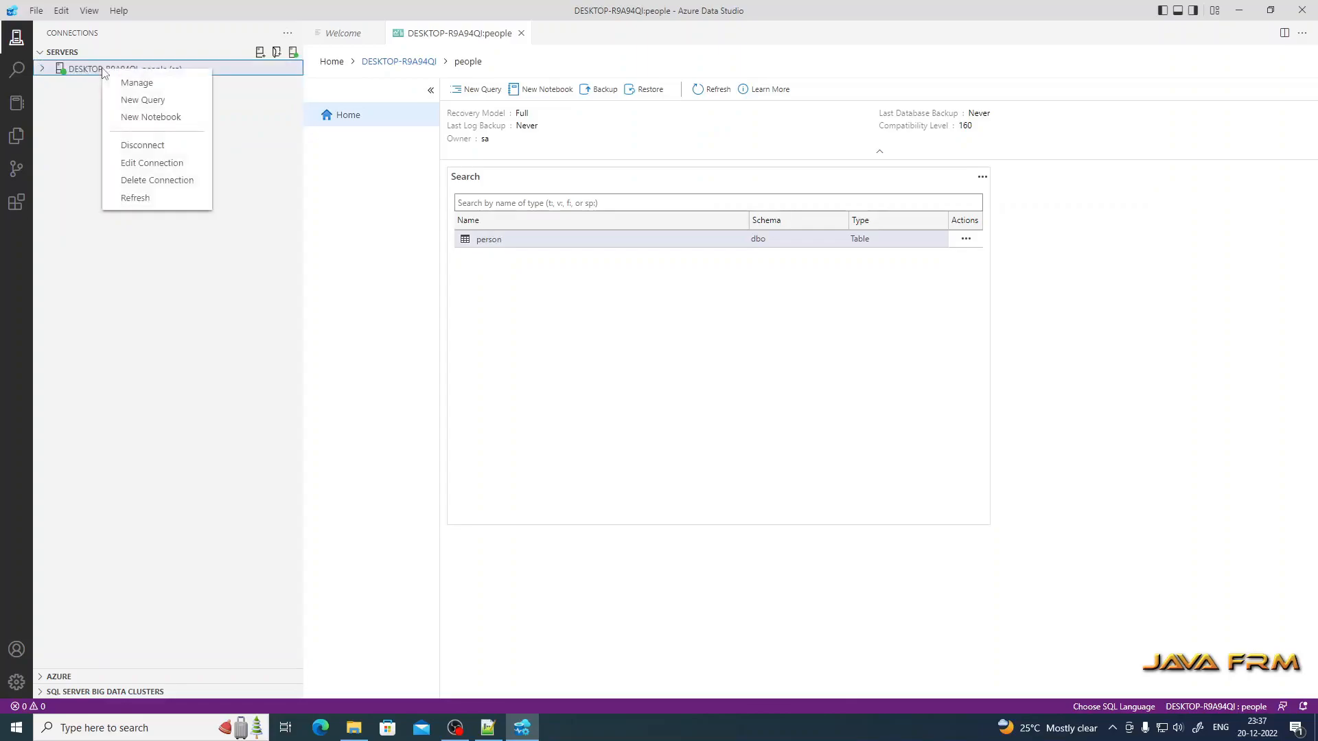
pyautogui.click(175, 146)
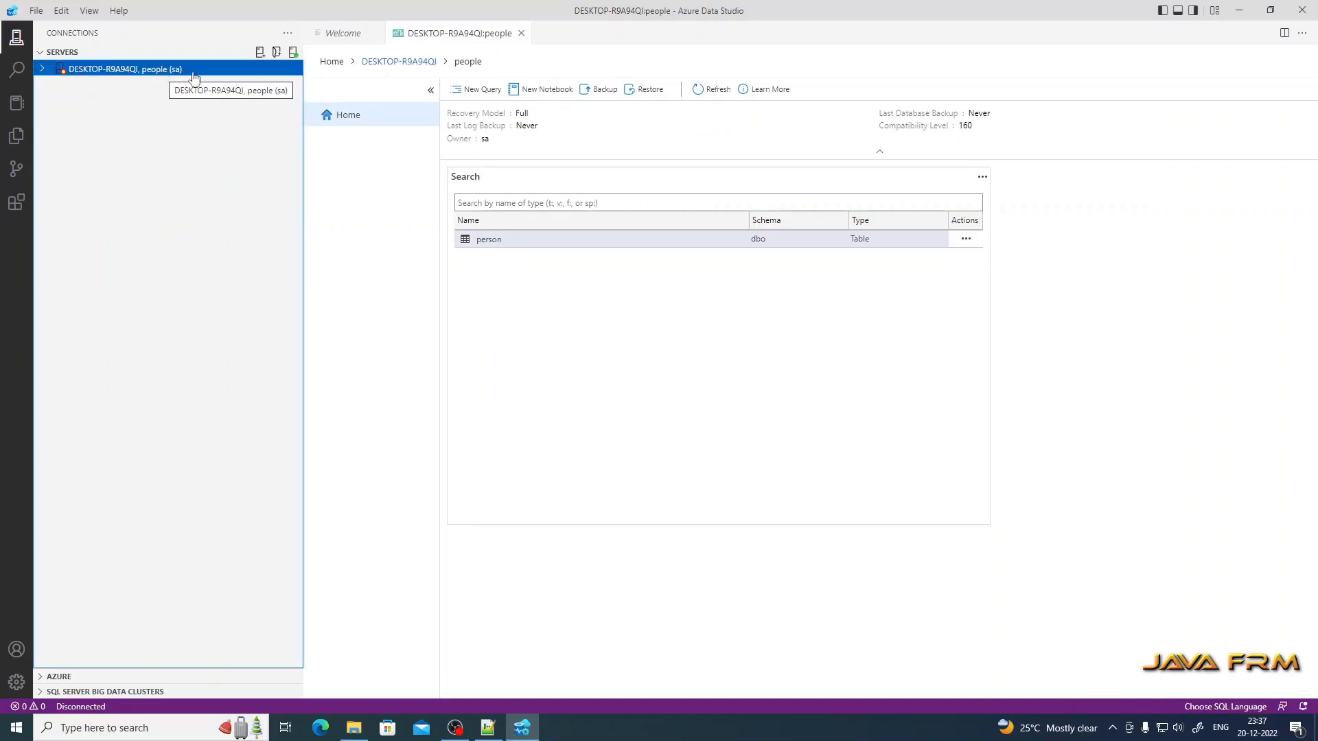
# Step: Close Azure Data Studio, minimise Notepad++, refresh the desktop and restore OBS Studio
pyautogui.click(1302, 14)
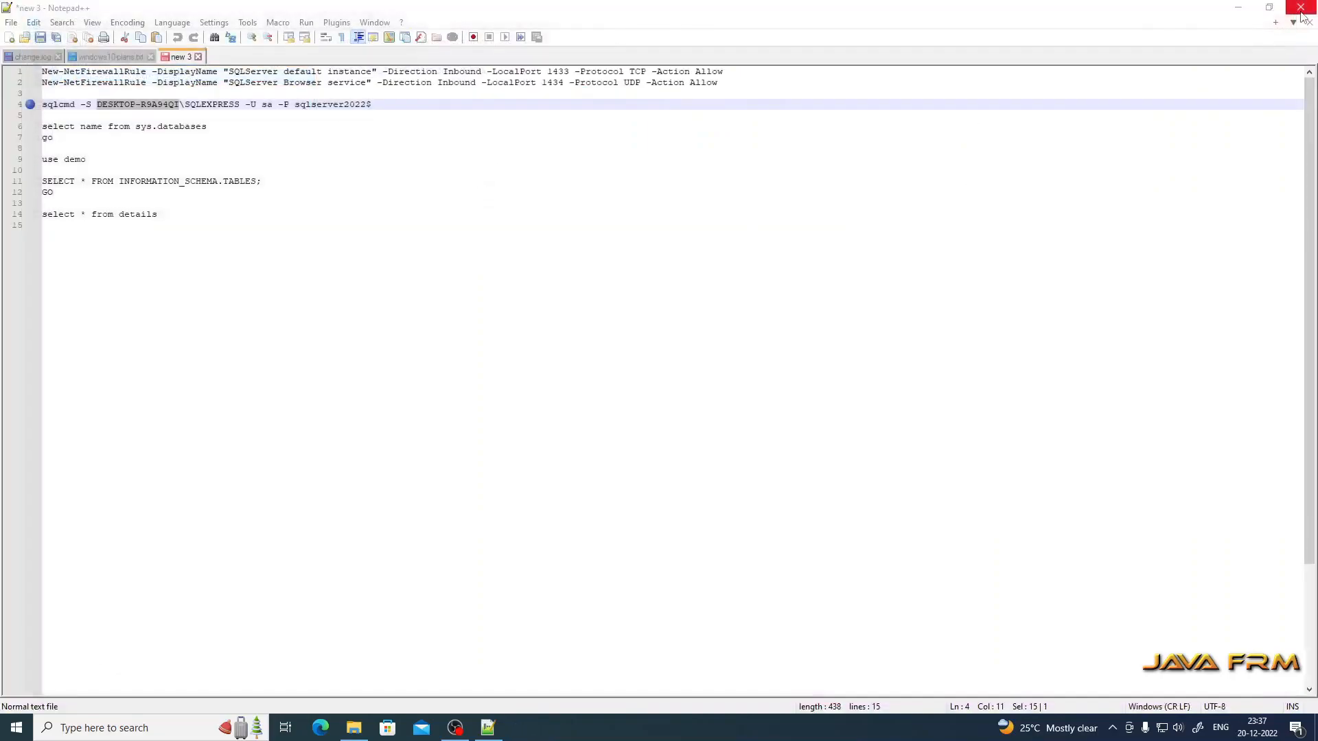
pyautogui.click(883, 170)
pyautogui.click(1241, 7)
pyautogui.rightClick(567, 209)
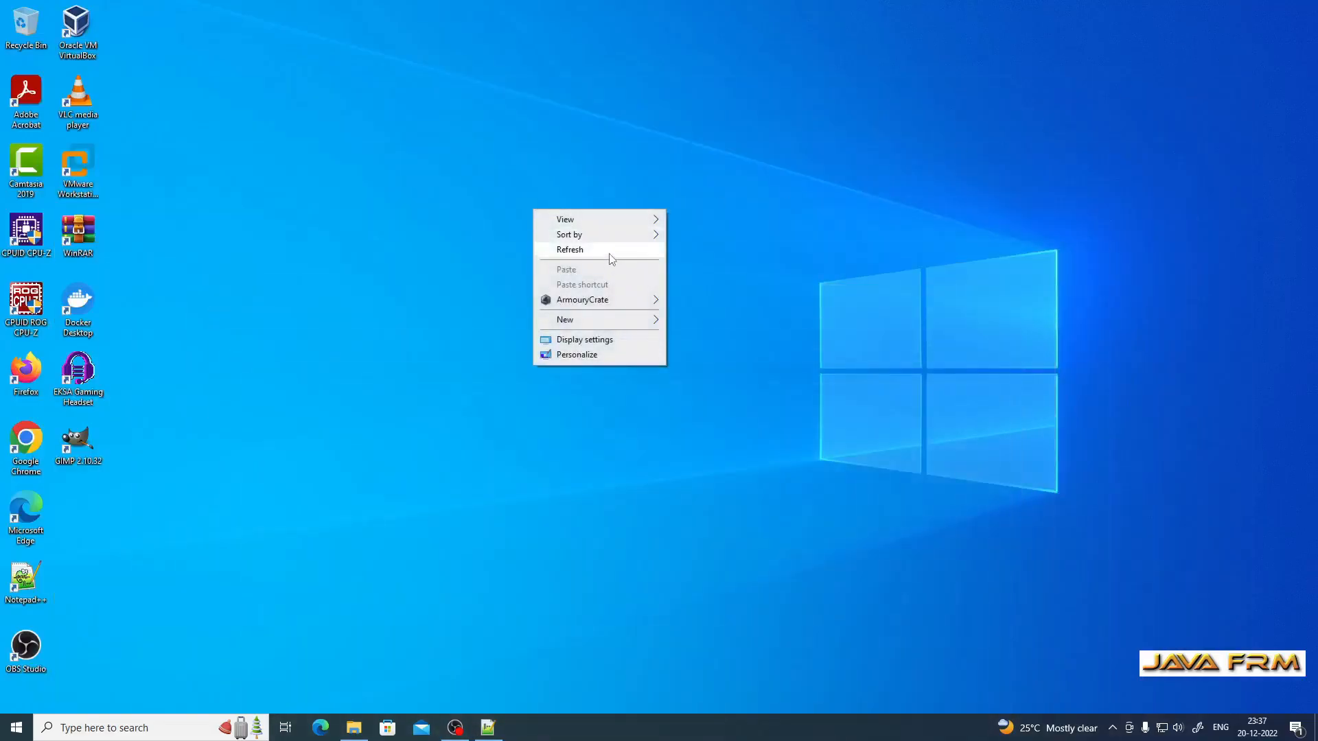
pyautogui.click(608, 251)
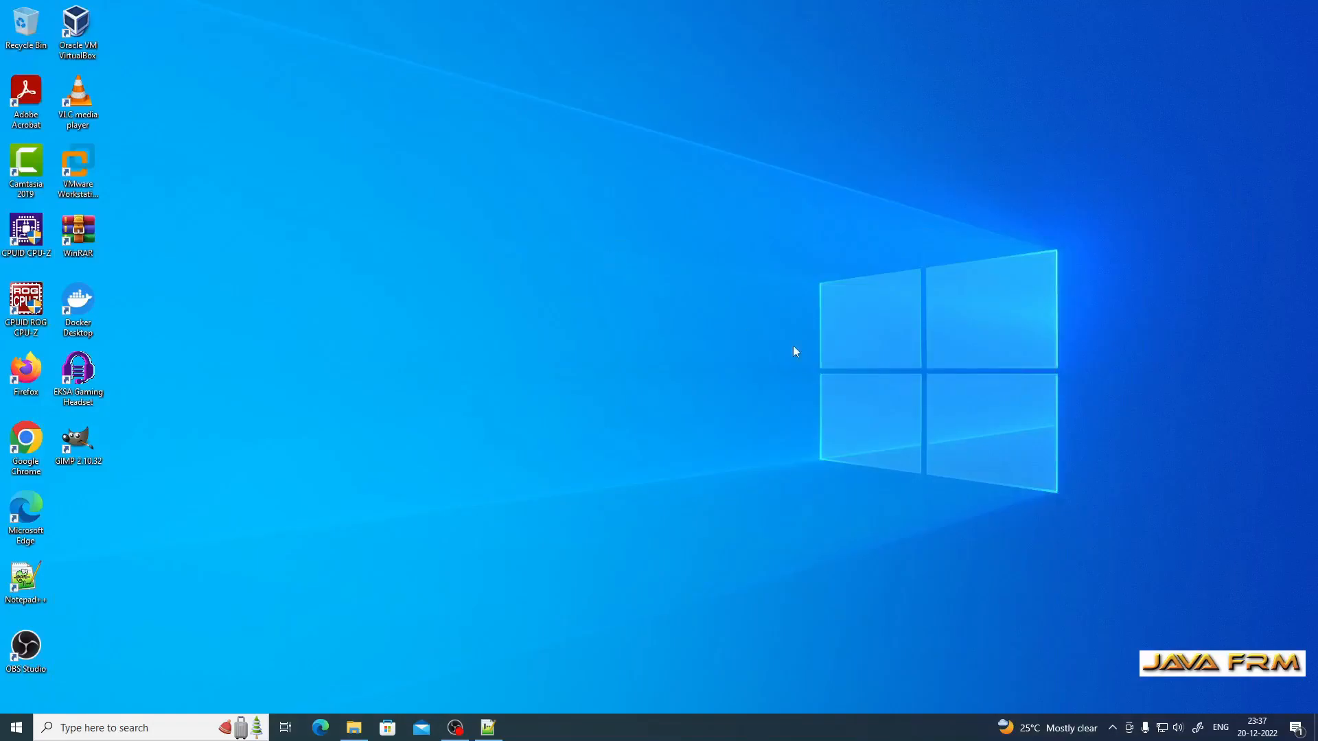
pyautogui.click(455, 728)
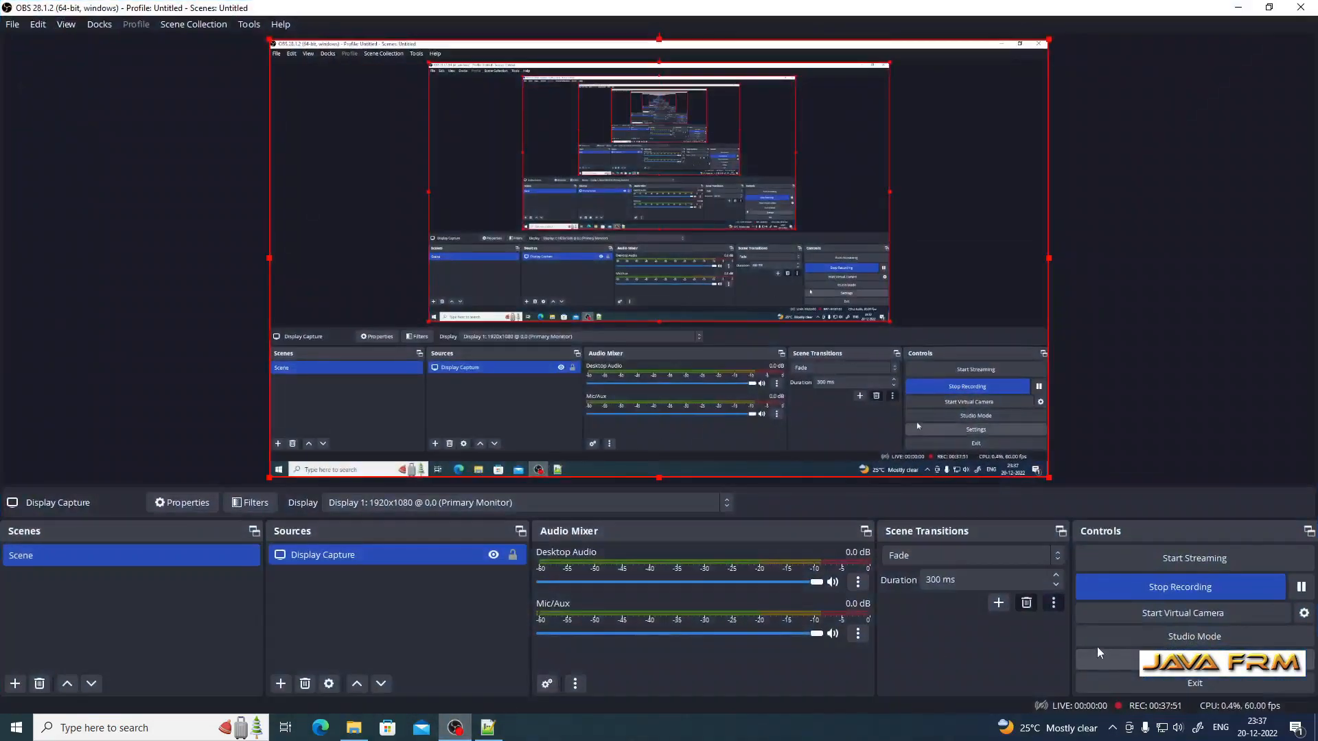